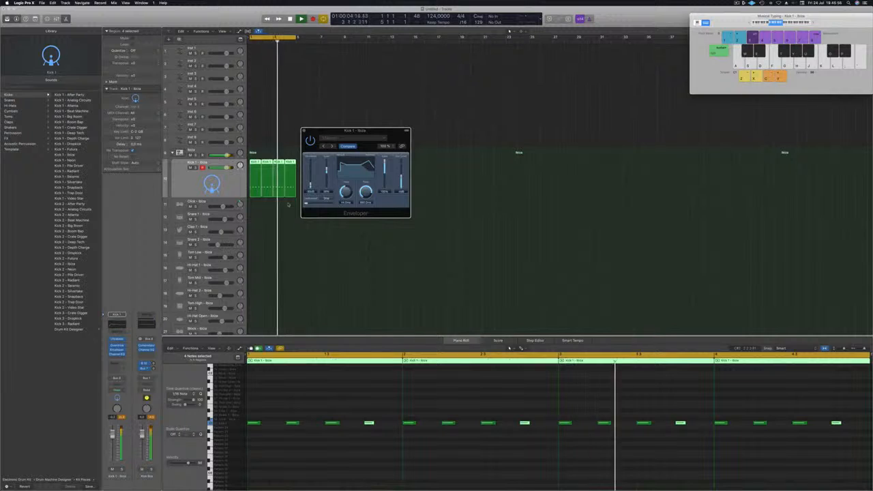
Adjust the threshold of the Enveloper on the Kick 1 track and close the plug-in window
{"action": "left_click_drag", "start_coordinate": [310, 184], "coordinate": [310, 167]}
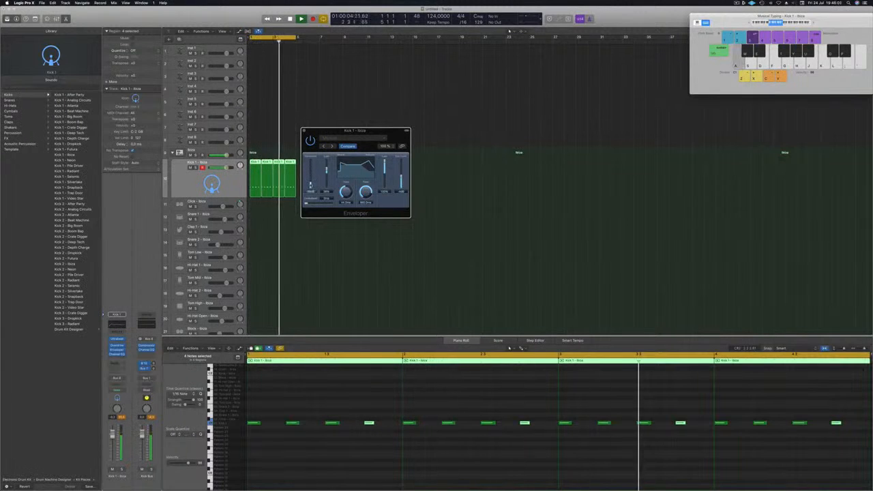
{"action": "left_click_drag", "start_coordinate": [384, 135], "coordinate": [371, 141]}
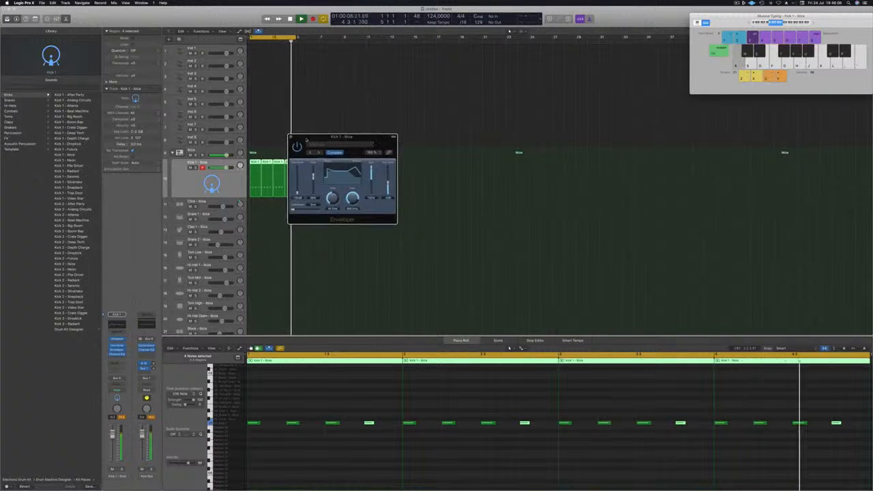
{"action": "left_click", "coordinate": [291, 137]}
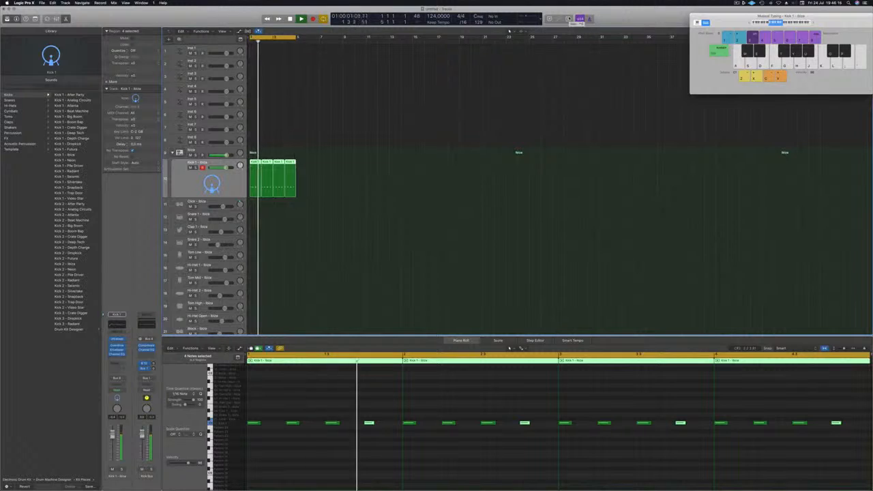
Repeat the four Kick 1 regions up to bar 17 and extend the cycle range to bar 17
{"action": "left_click_drag", "start_coordinate": [332, 168], "coordinate": [265, 173]}
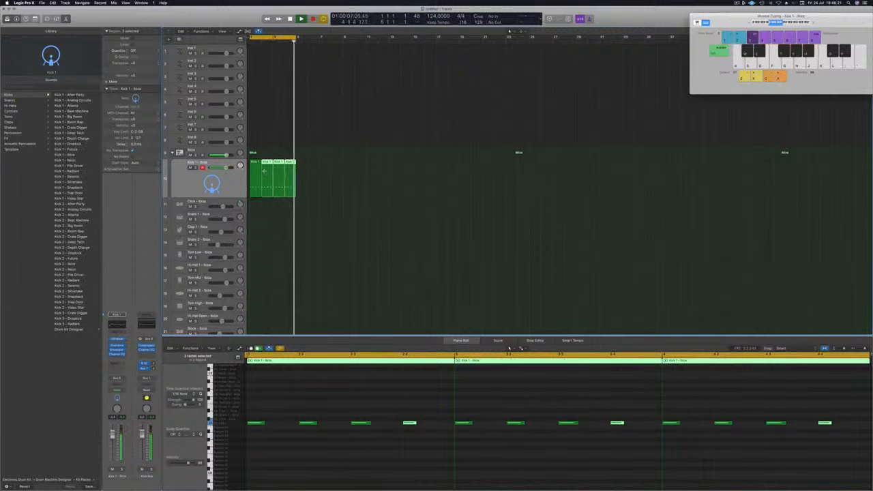
{"action": "key", "text": "super+r"}
{"action": "key", "text": "super+r"}
{"action": "key", "text": "super+r"}
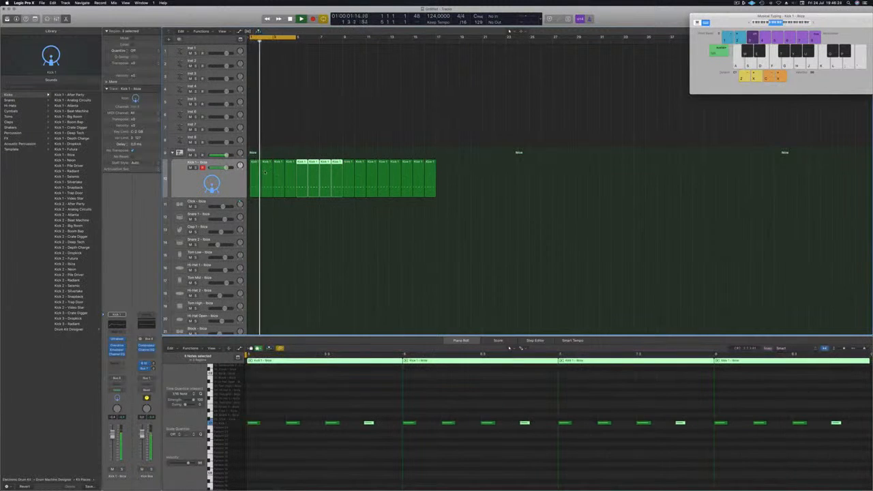
{"action": "key", "text": "Return"}
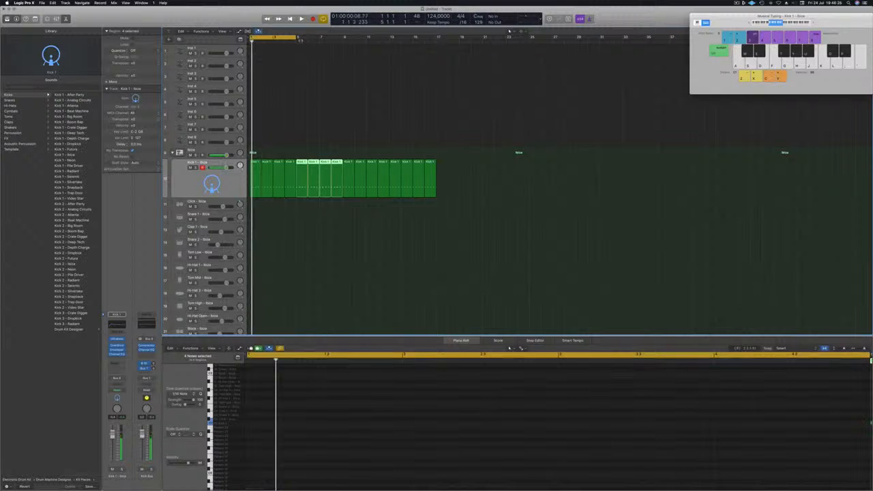
{"action": "left_click_drag", "start_coordinate": [297, 37], "coordinate": [427, 53]}
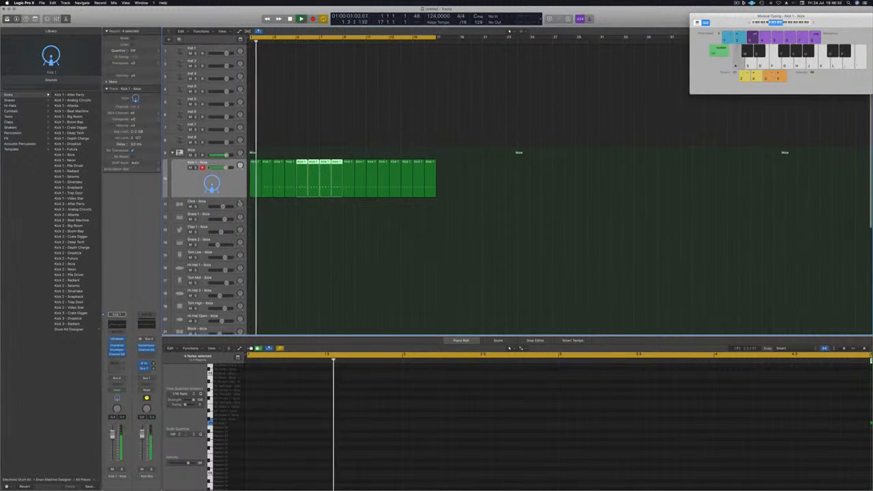
Copy the first Kick 1 region to the start of the Hi-Hat 1 track
{"action": "left_click", "coordinate": [214, 50]}
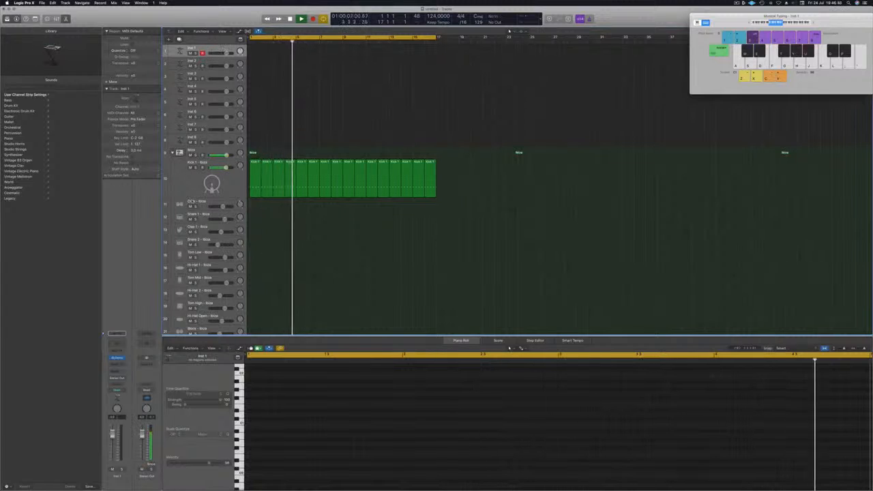
{"action": "scroll", "coordinate": [283, 255], "scroll_direction": "down", "scroll_amount": 1}
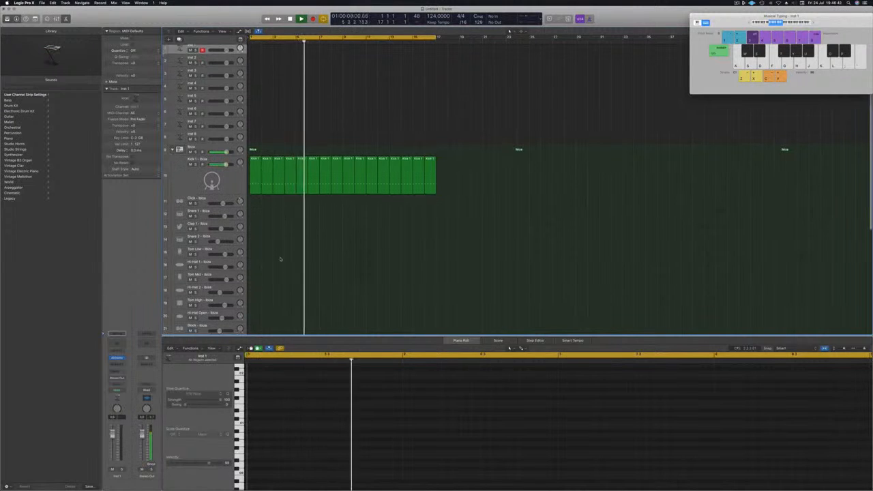
{"action": "left_click", "coordinate": [259, 170]}
{"action": "left_click_drag", "start_coordinate": [258, 170], "coordinate": [259, 263]}
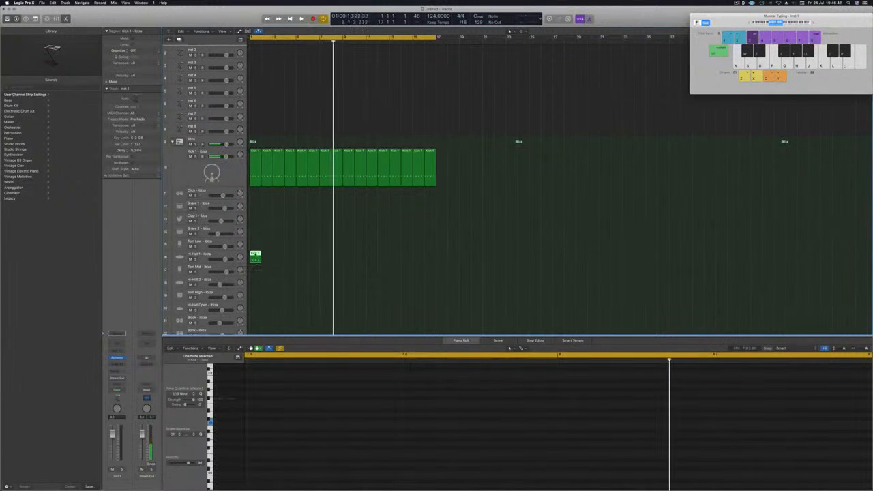
Move all four notes in the copied region up to the Hi-Hat 1 pitch in the piano roll
{"action": "key", "text": "e"}
{"action": "key", "text": "e"}
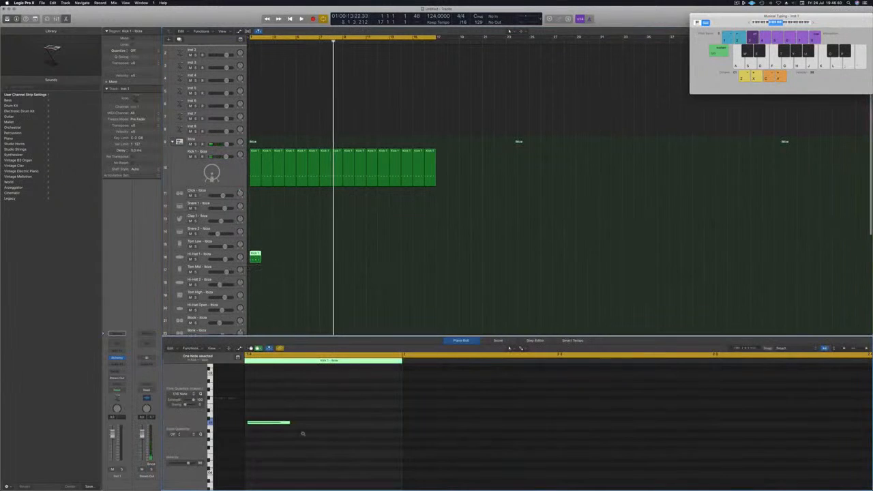
{"action": "left_click_drag", "start_coordinate": [262, 409], "coordinate": [417, 454]}
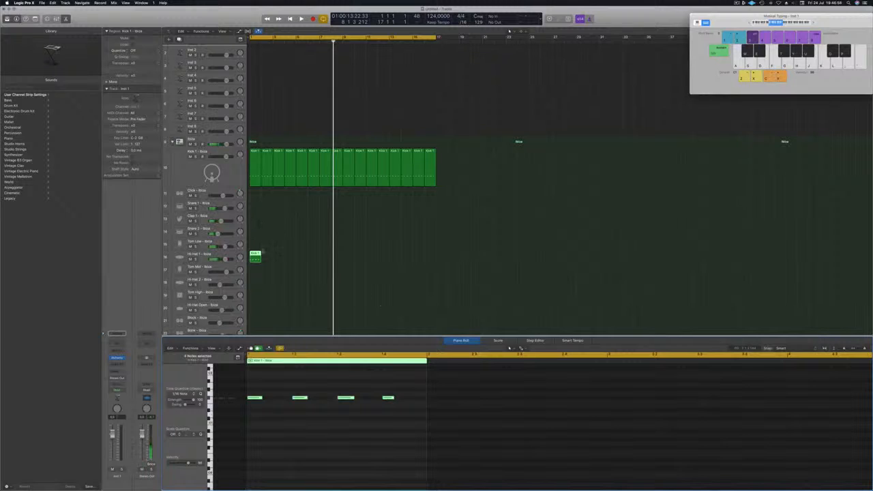
Repeat the one-bar hi-hat region along the Hi-Hat 1 track up to bar 17 and play from the start
{"action": "left_click_drag", "start_coordinate": [255, 256], "coordinate": [300, 260]}
{"action": "left_click_drag", "start_coordinate": [371, 260], "coordinate": [350, 260]}
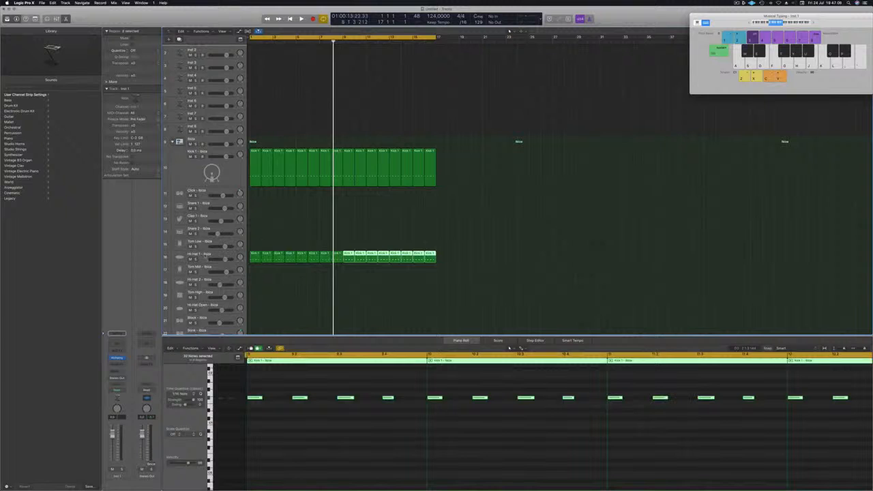
{"action": "left_click", "coordinate": [197, 256]}
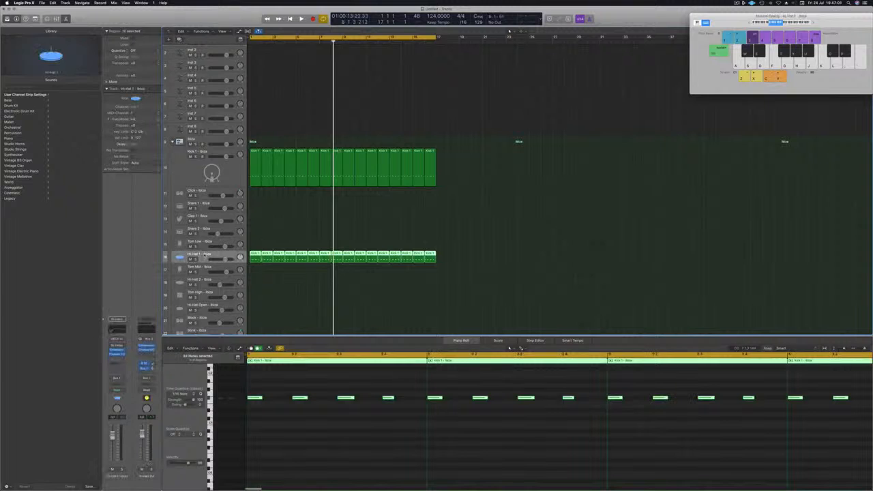
{"action": "left_click", "coordinate": [252, 234]}
{"action": "key", "text": "Return"}
{"action": "key", "text": "space"}
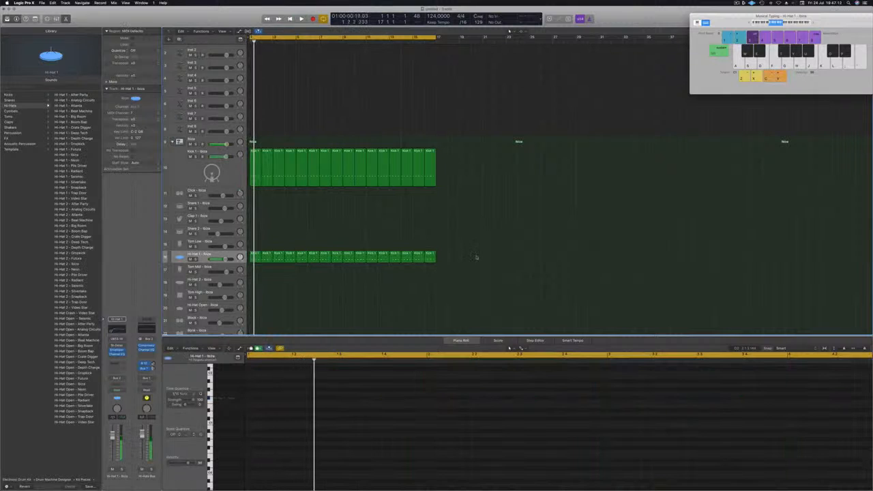
Shift the notes of all Hi-Hat 1 regions an eighth note later onto the offbeats and play the pattern
{"action": "left_click_drag", "start_coordinate": [244, 262], "coordinate": [246, 261]}
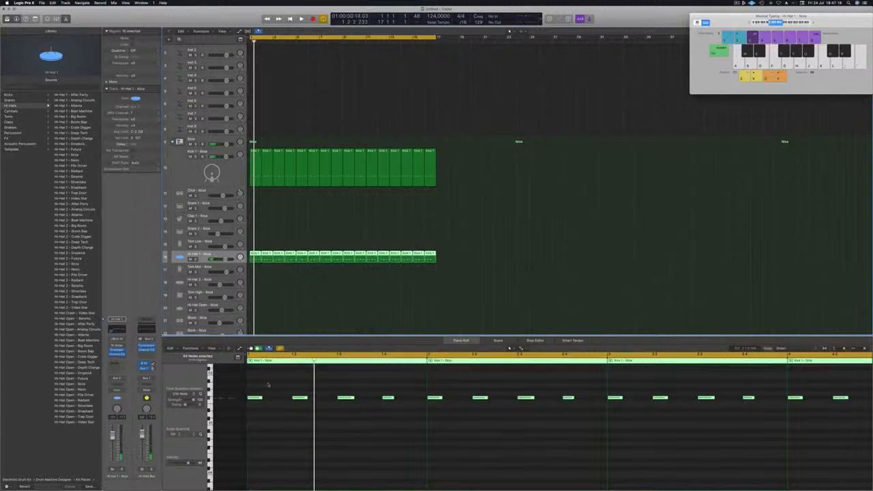
{"action": "left_click", "coordinate": [277, 404]}
{"action": "key", "text": "space"}
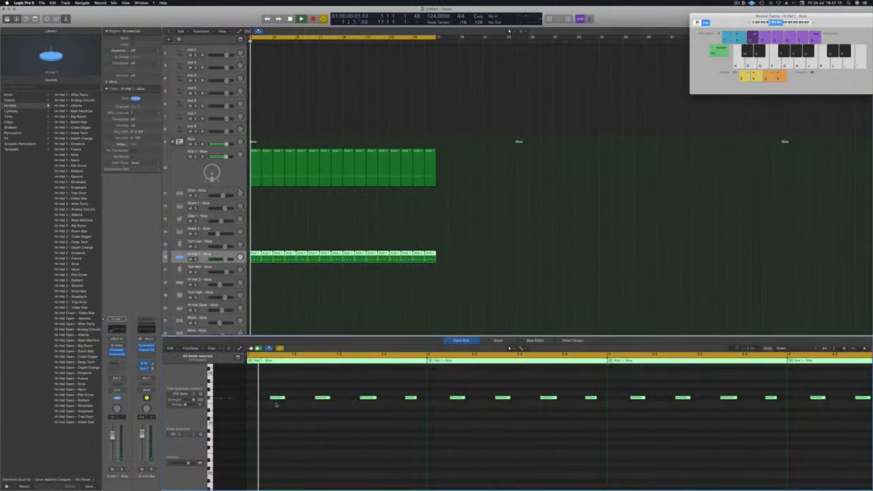
Slightly lower the Hi-Hat 1 level and shape its Enveloper with higher attack gain, lower release gain and adjusted attack and release times
{"action": "left_click", "coordinate": [112, 436]}
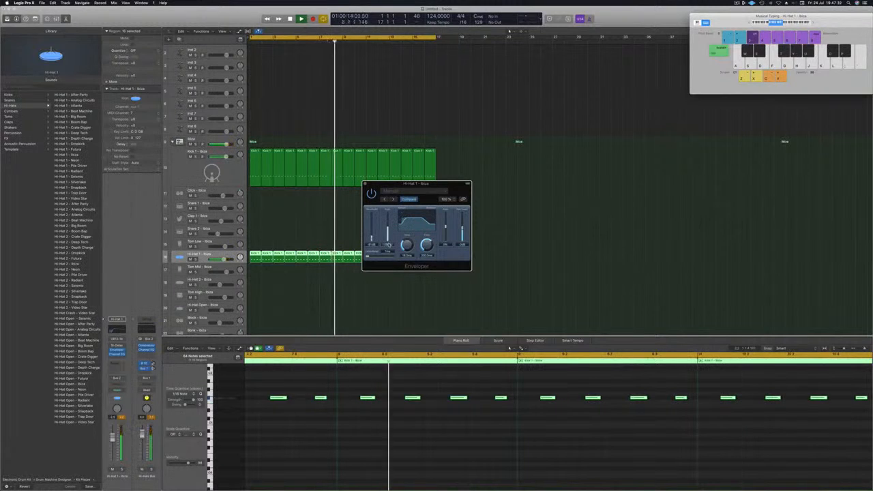
{"action": "left_click_drag", "start_coordinate": [389, 244], "coordinate": [388, 231]}
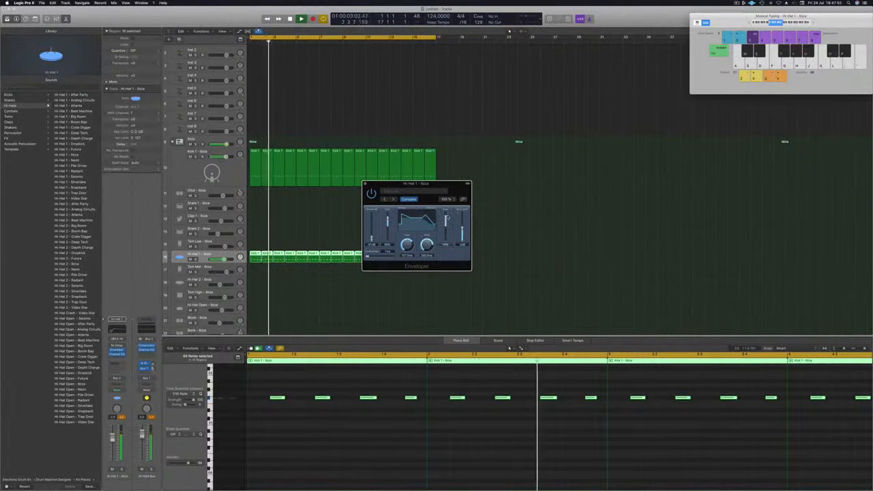
{"action": "left_click_drag", "start_coordinate": [447, 214], "coordinate": [442, 244]}
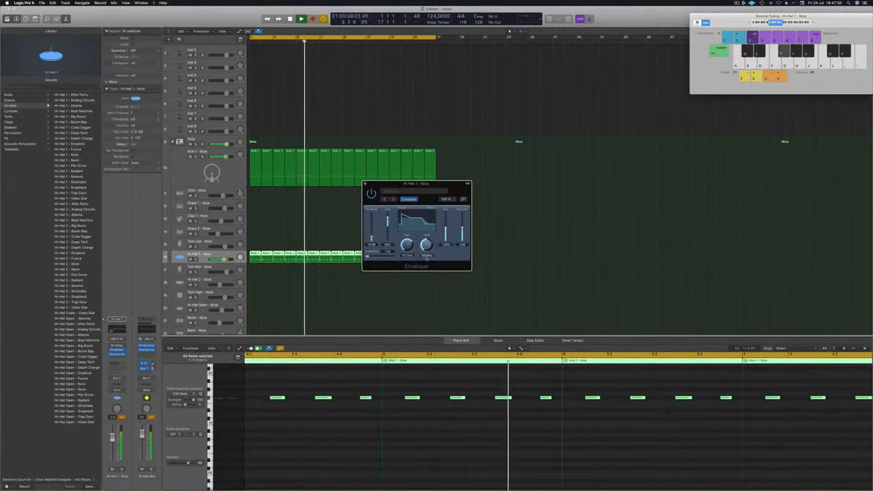
{"action": "left_click_drag", "start_coordinate": [427, 246], "coordinate": [426, 265]}
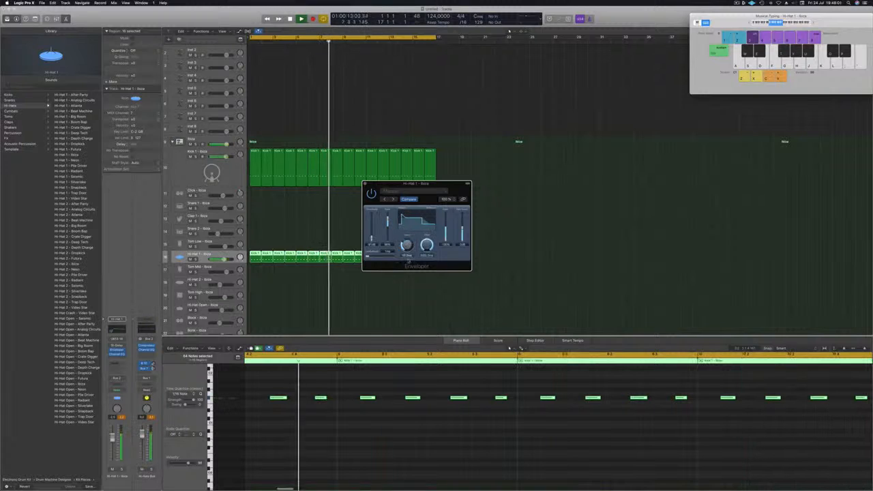
{"action": "left_click_drag", "start_coordinate": [407, 246], "coordinate": [409, 264]}
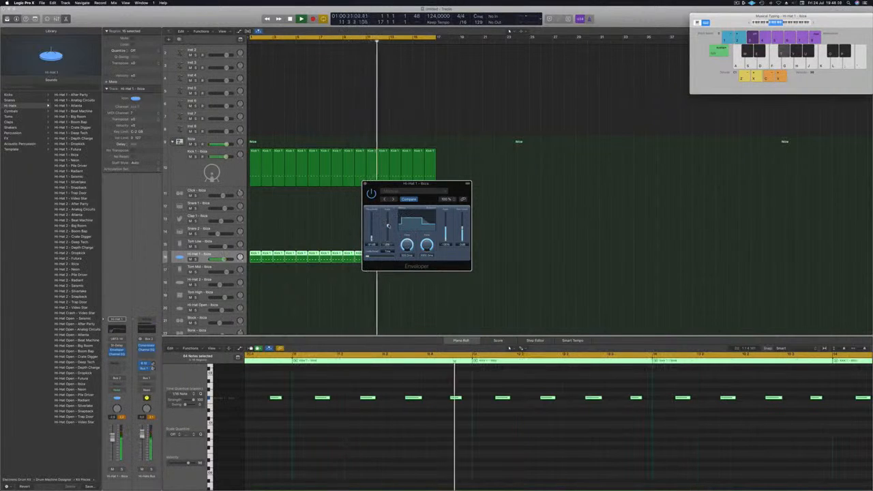
Lower the attack gain and raise the output level in the Hi-Hat 1 Enveloper, closing the plug-in window
{"action": "left_click_drag", "start_coordinate": [388, 226], "coordinate": [388, 245]}
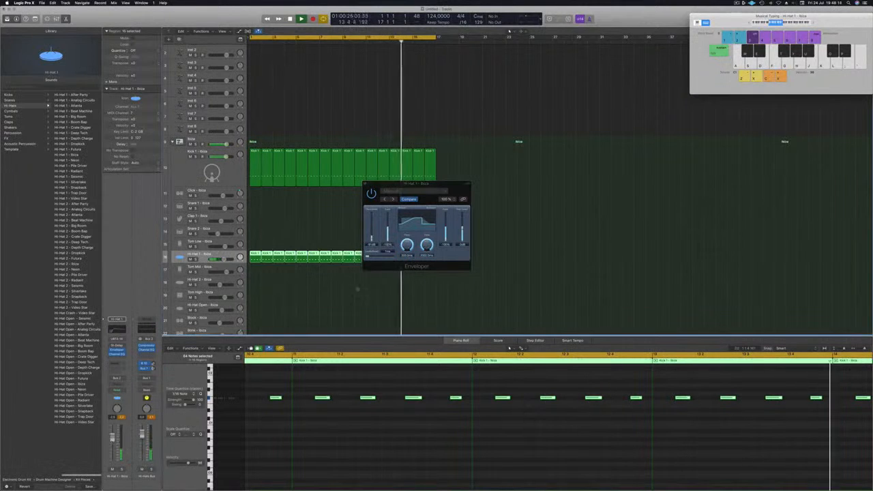
{"action": "left_click_drag", "start_coordinate": [463, 229], "coordinate": [464, 217]}
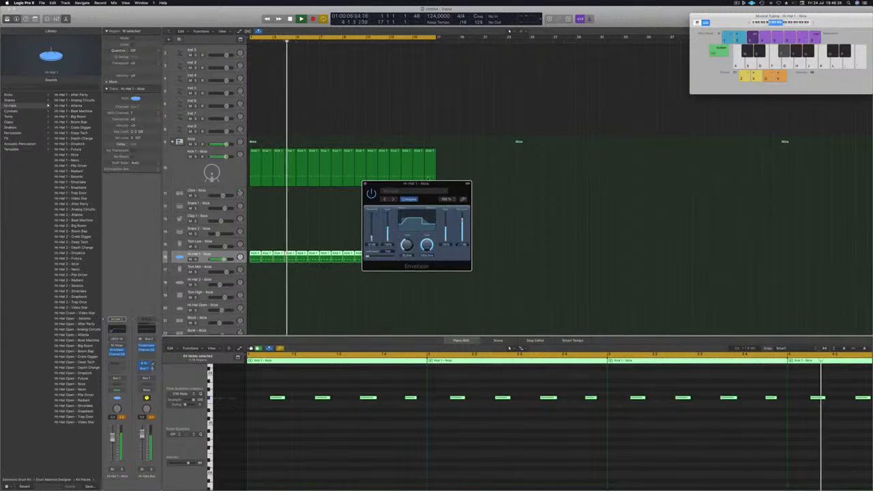
{"action": "left_click", "coordinate": [365, 184]}
Copy the first Hi-Hat 1 region to the start of the Tom Mid track with its notes on the Tom Mid pitch
{"action": "scroll", "coordinate": [273, 219], "scroll_direction": "up", "scroll_amount": 1}
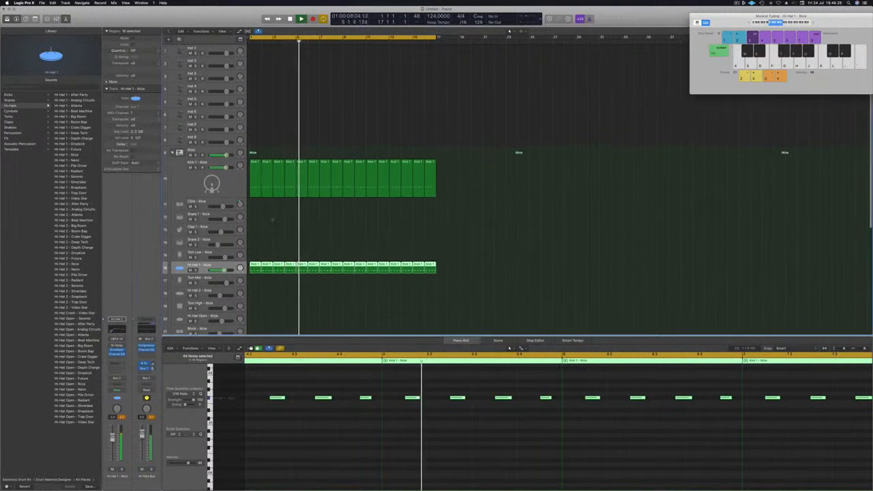
{"action": "scroll", "coordinate": [273, 259], "scroll_direction": "down", "scroll_amount": 3}
{"action": "left_click", "coordinate": [281, 288]}
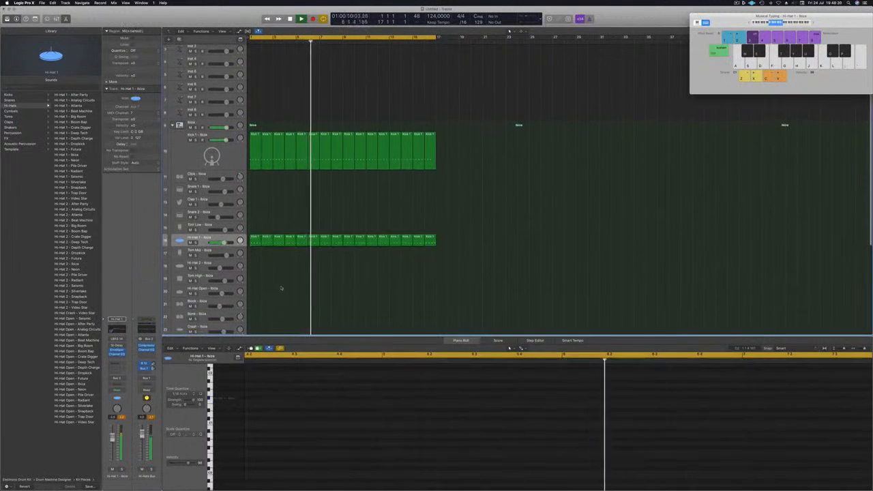
{"action": "left_click", "coordinate": [254, 239]}
{"action": "left_click_drag", "start_coordinate": [254, 256], "coordinate": [255, 251]}
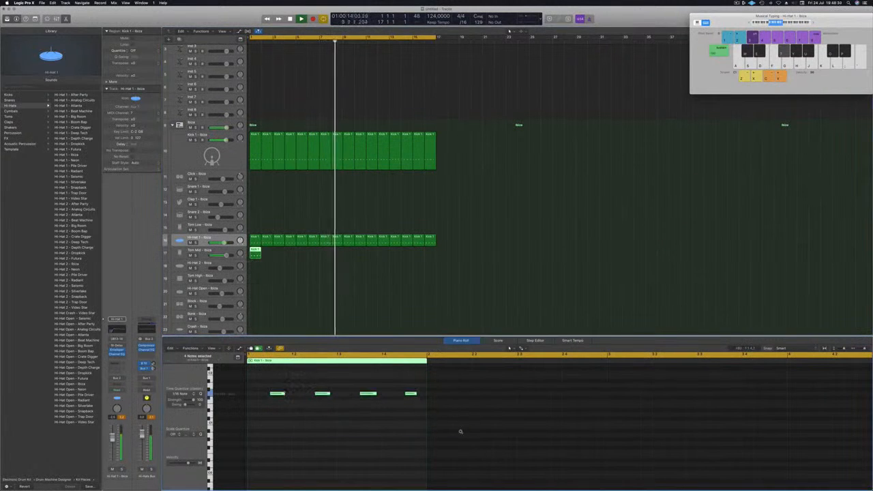
Delete the first two notes of the Tom Mid region, keeping the offbeat notes of beats 3 and 4, and play it
{"action": "key", "text": "alt+Left"}
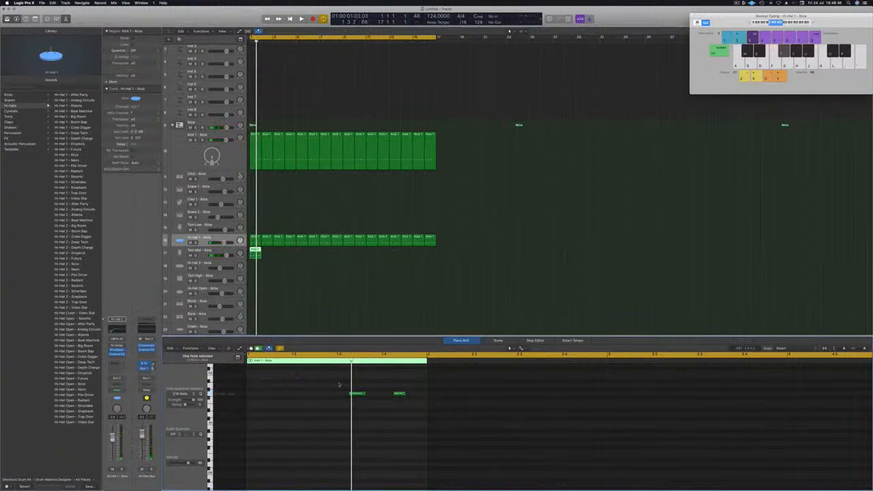
{"action": "left_click_drag", "start_coordinate": [339, 385], "coordinate": [464, 411]}
{"action": "key", "text": "space"}
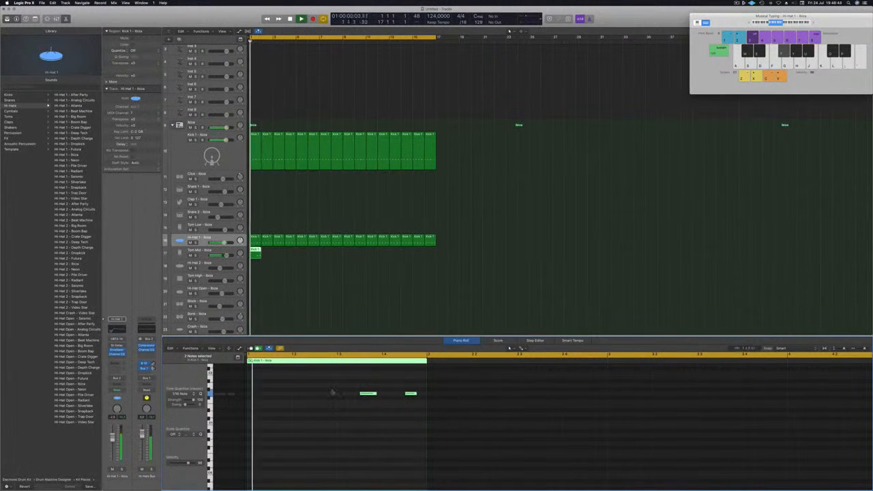
Move the two Tom Mid notes to the offbeat of beat 1 and a sixteenth after beat 2, repeating the region up to bar 17
{"action": "key", "text": "Down"}
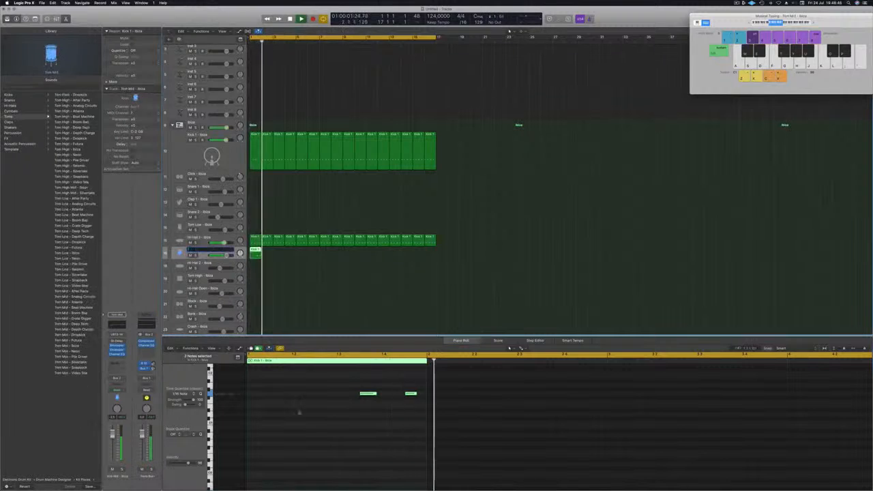
{"action": "left_click", "coordinate": [442, 411]}
{"action": "left_click_drag", "start_coordinate": [368, 394], "coordinate": [277, 394]}
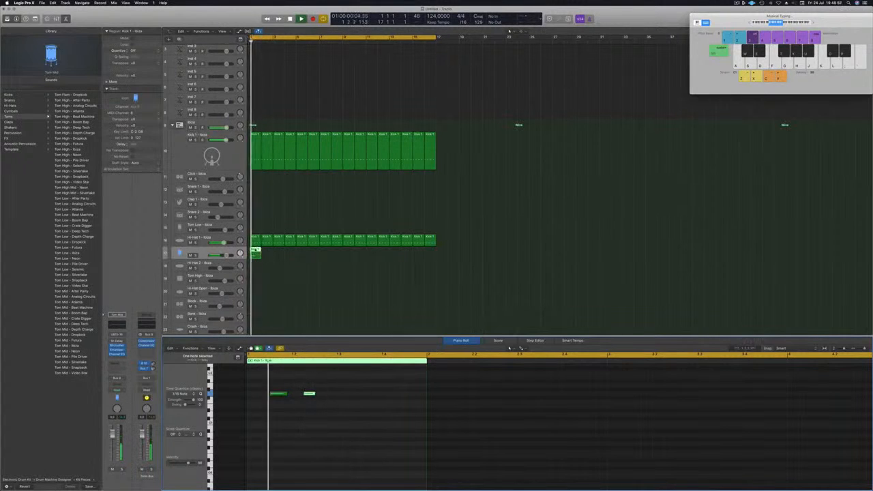
{"action": "left_click_drag", "start_coordinate": [257, 252], "coordinate": [346, 259]}
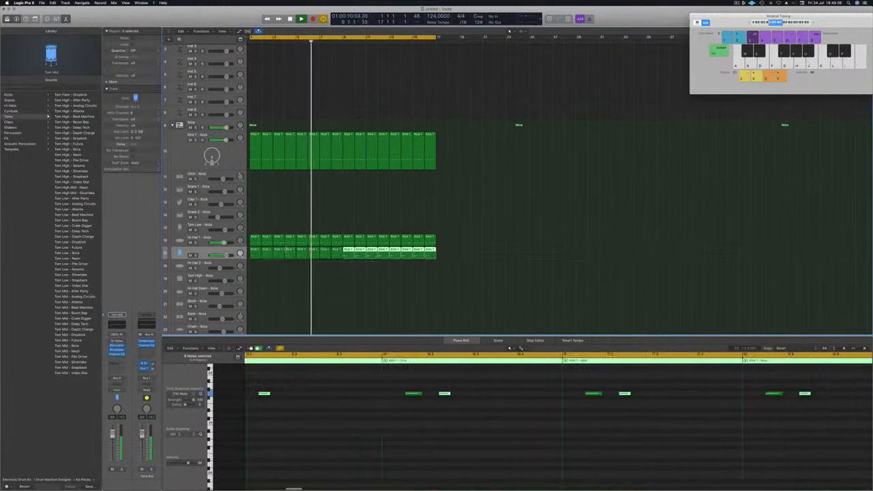
{"action": "key", "text": "Return"}
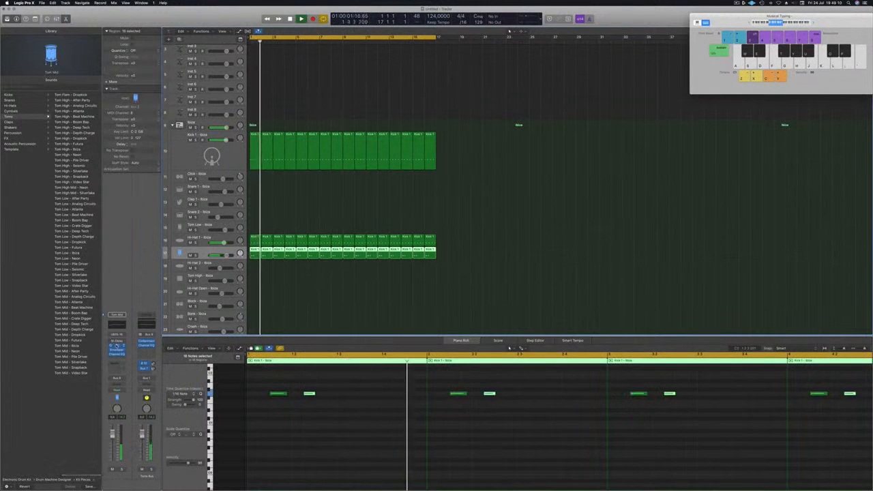
Adjust the downsampling and set the resolution to 8 bit in the Tom Mid Bitcrusher, closing the plug-in window
{"action": "left_click", "coordinate": [115, 346]}
{"action": "left_click_drag", "start_coordinate": [159, 29], "coordinate": [353, 90]}
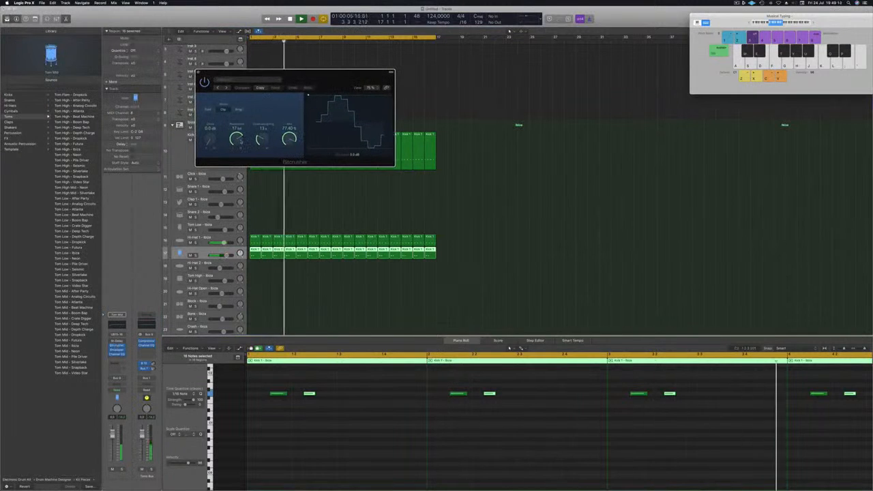
{"action": "left_click_drag", "start_coordinate": [240, 141], "coordinate": [243, 133]}
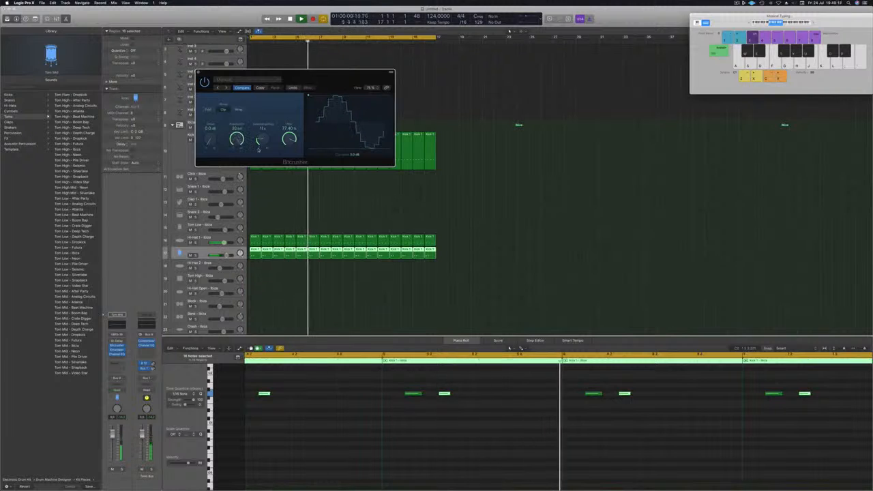
{"action": "mouse_move", "coordinate": [259, 148]}
{"action": "left_mouse_down"}
{"action": "mouse_move", "coordinate": [274, 96]}
{"action": "mouse_move", "coordinate": [257, 165]}
{"action": "left_mouse_up"}
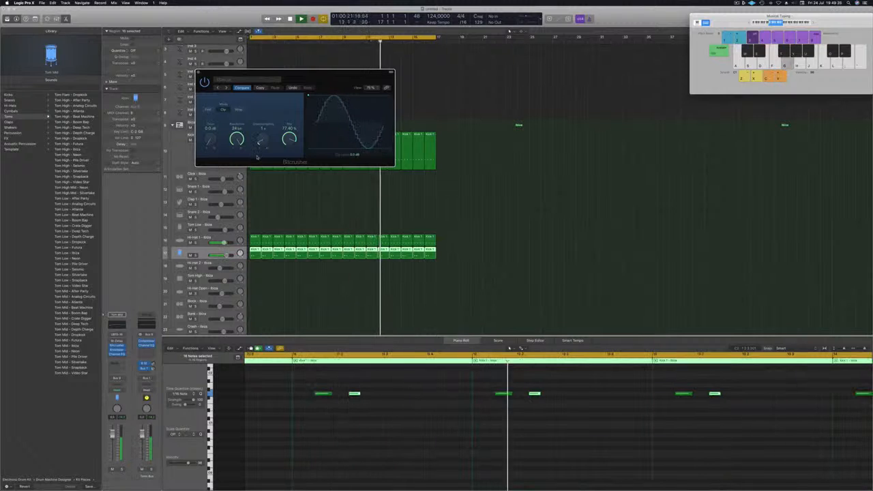
{"action": "mouse_move", "coordinate": [258, 157]}
{"action": "left_mouse_down"}
{"action": "mouse_move", "coordinate": [257, 142]}
{"action": "mouse_move", "coordinate": [267, 146]}
{"action": "left_mouse_up"}
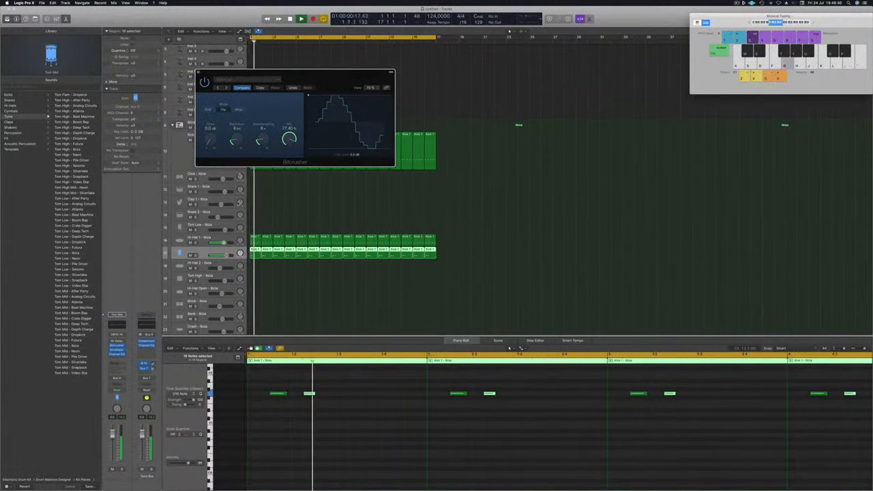
{"action": "left_click_drag", "start_coordinate": [240, 201], "coordinate": [241, 221]}
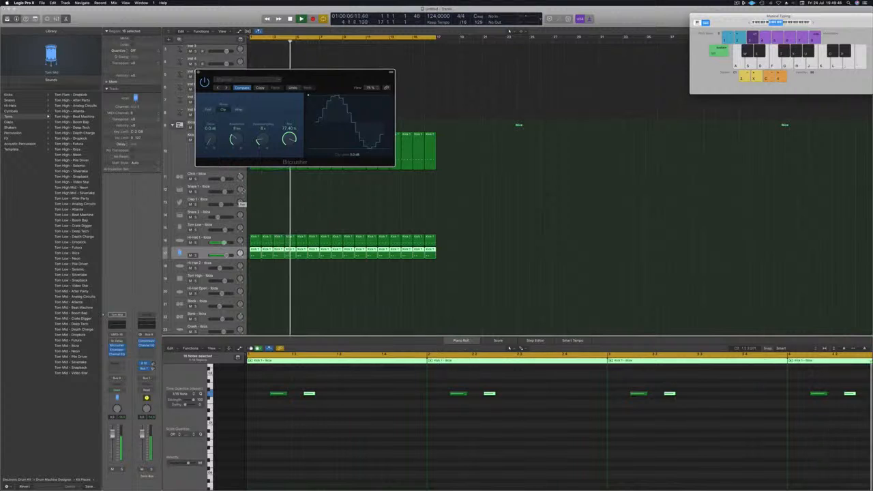
{"action": "left_click_drag", "start_coordinate": [294, 73], "coordinate": [312, 89]}
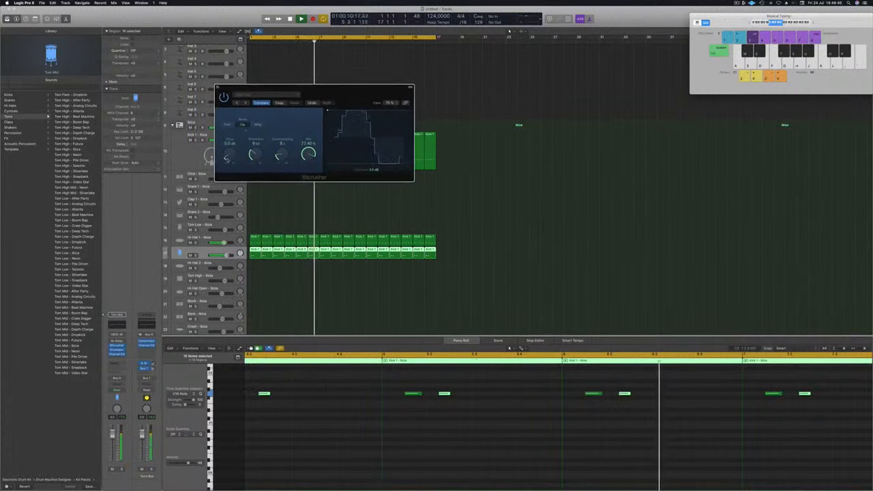
{"action": "left_click_drag", "start_coordinate": [333, 88], "coordinate": [322, 92]}
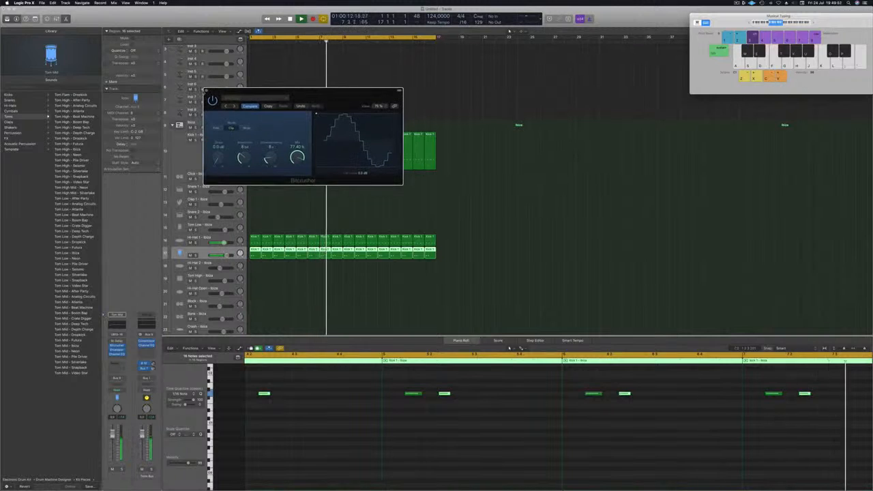
{"action": "left_click", "coordinate": [207, 90]}
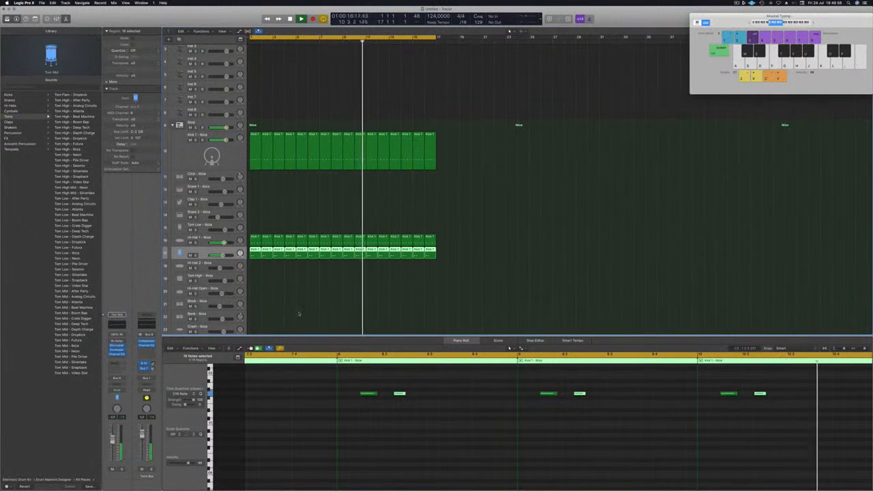
Copy the first Tom Mid region to the start of the Tom Low track
{"action": "scroll", "coordinate": [298, 312], "scroll_direction": "down", "scroll_amount": 3}
{"action": "scroll", "coordinate": [287, 280], "scroll_direction": "down", "scroll_amount": 4}
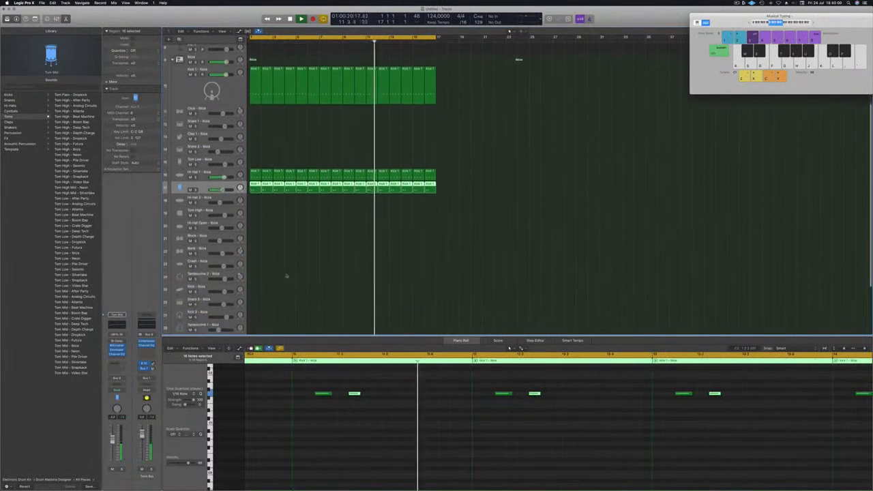
{"action": "left_click", "coordinate": [285, 230]}
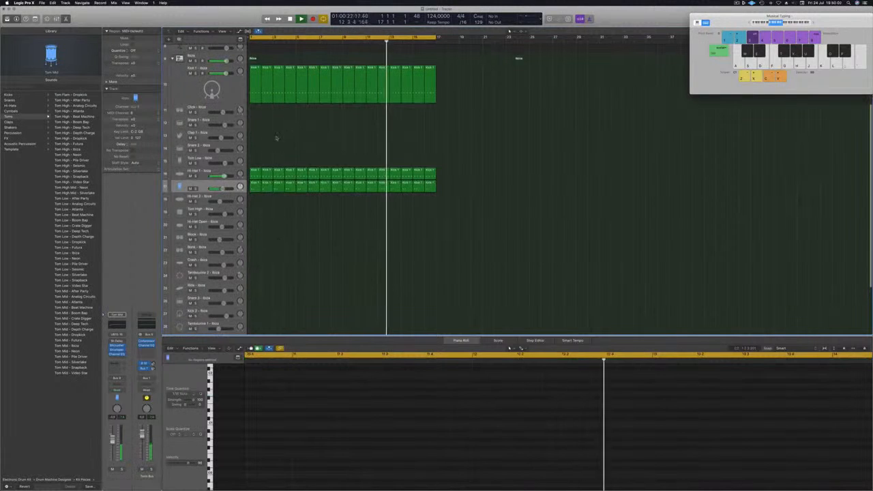
{"action": "left_click", "coordinate": [254, 185]}
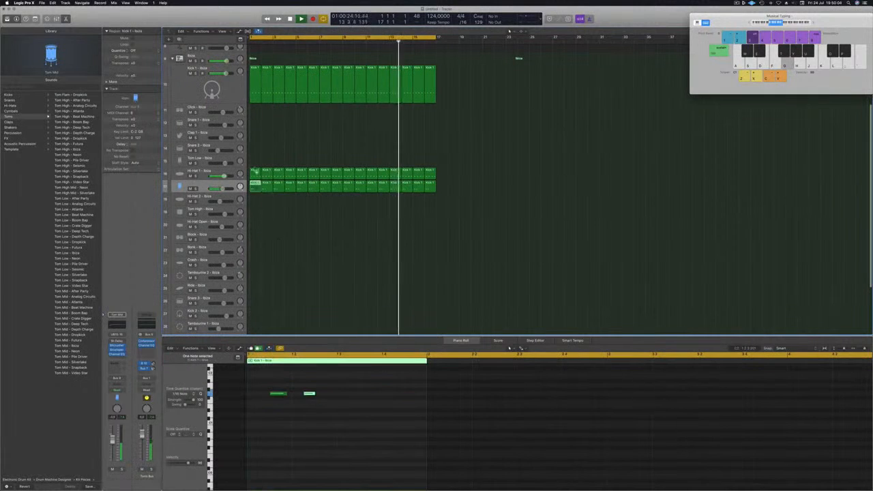
{"action": "left_click_drag", "start_coordinate": [253, 171], "coordinate": [254, 160]}
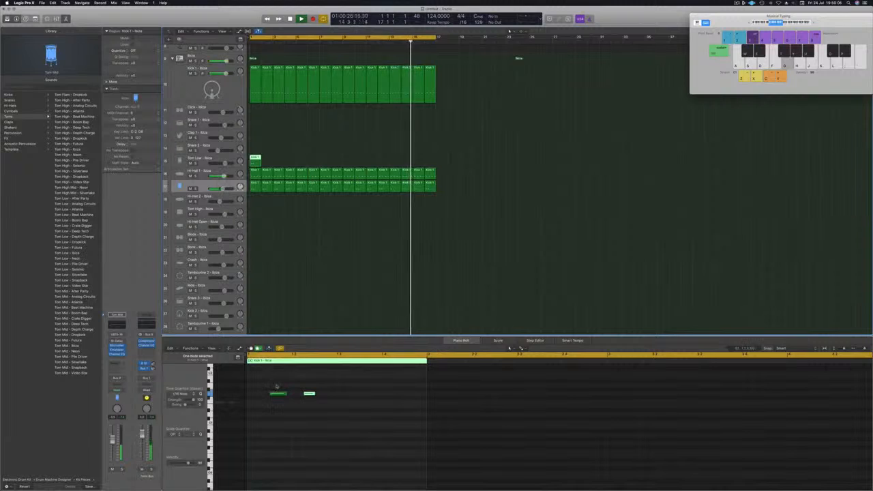
Shift the copied notes onto the Tom Low pitch towards the end of the bar, keeping a single note on beat 4
{"action": "left_click_drag", "start_coordinate": [270, 384], "coordinate": [375, 411]}
{"action": "key", "text": "alt+Right"}
{"action": "key", "text": "alt+Right"}
{"action": "key", "text": "alt+Right"}
{"action": "key", "text": "alt+Right"}
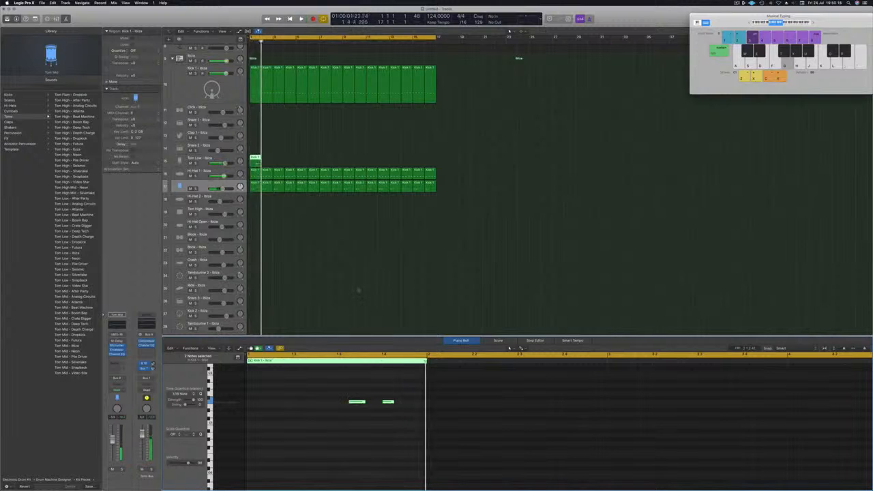
{"action": "key", "text": "alt+Right"}
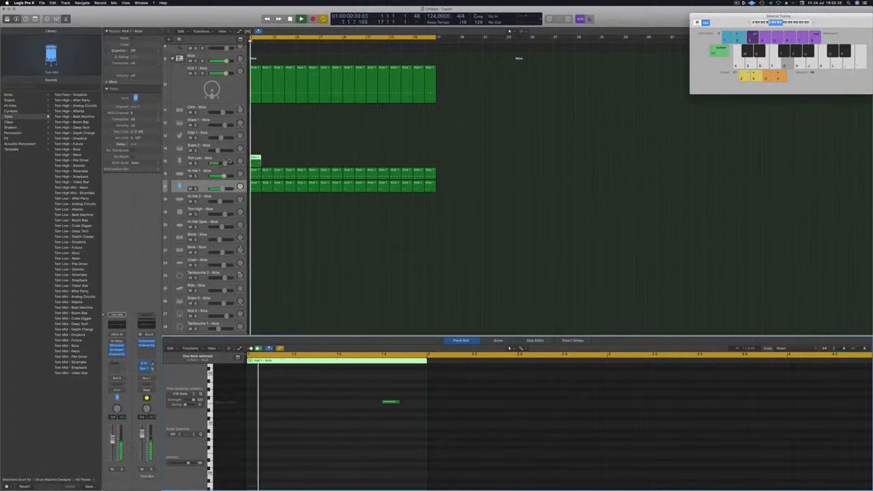
Add short notes to the Tom Low region on the second and fourth sixteenths of beat 3 and the offbeat of beat 4
{"action": "left_click", "coordinate": [210, 161]}
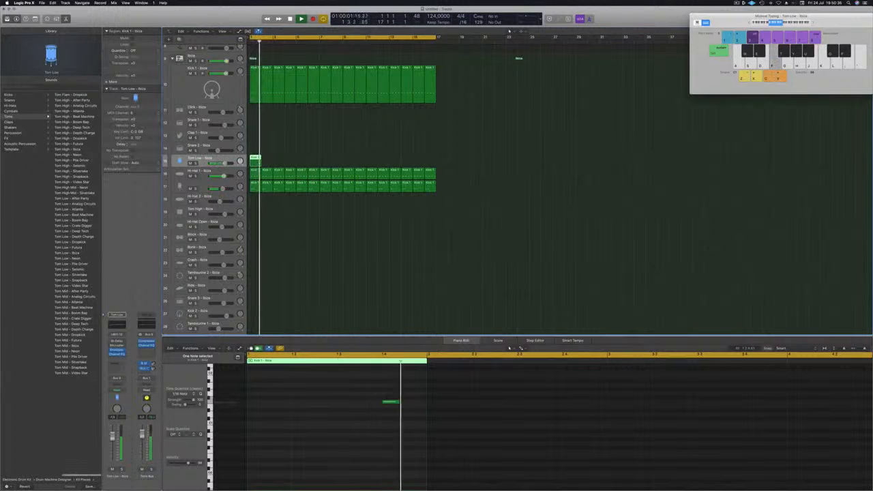
{"action": "mouse_move", "coordinate": [394, 403]}
{"action": "left_mouse_down"}
{"action": "mouse_move", "coordinate": [374, 402]}
{"action": "mouse_move", "coordinate": [408, 403]}
{"action": "left_mouse_up"}
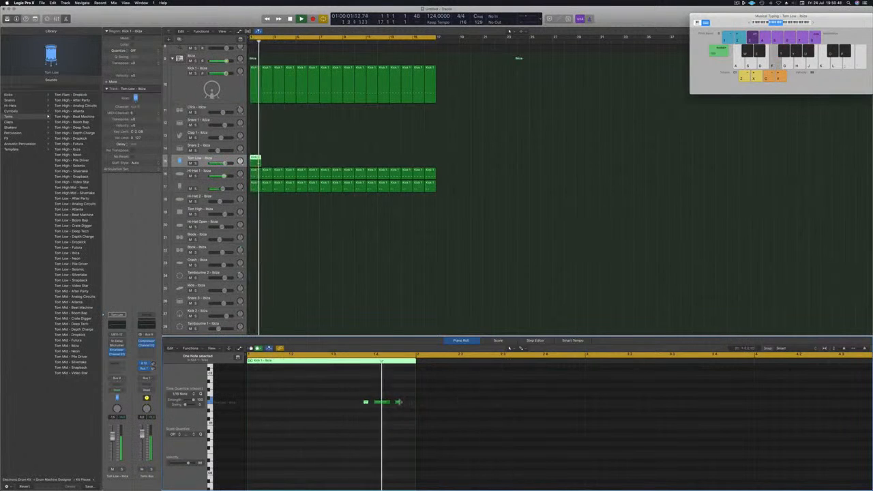
{"action": "left_click_drag", "start_coordinate": [398, 403], "coordinate": [408, 405]}
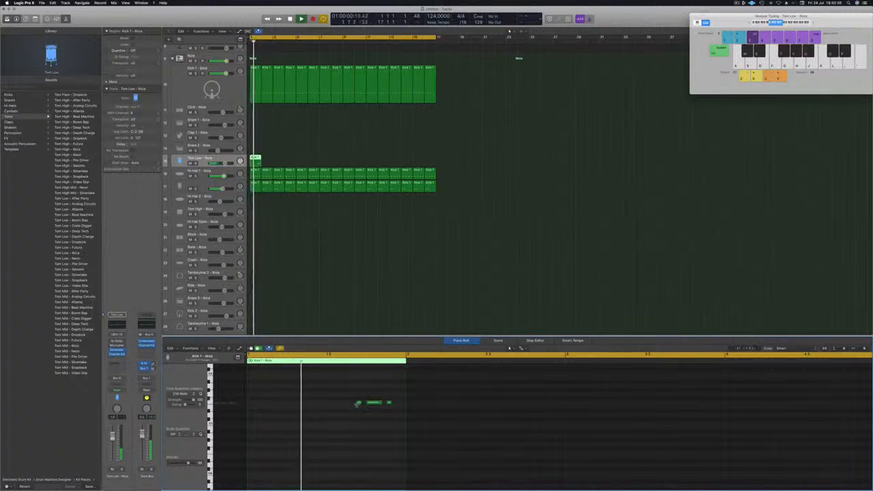
{"action": "left_click_drag", "start_coordinate": [359, 403], "coordinate": [338, 403]}
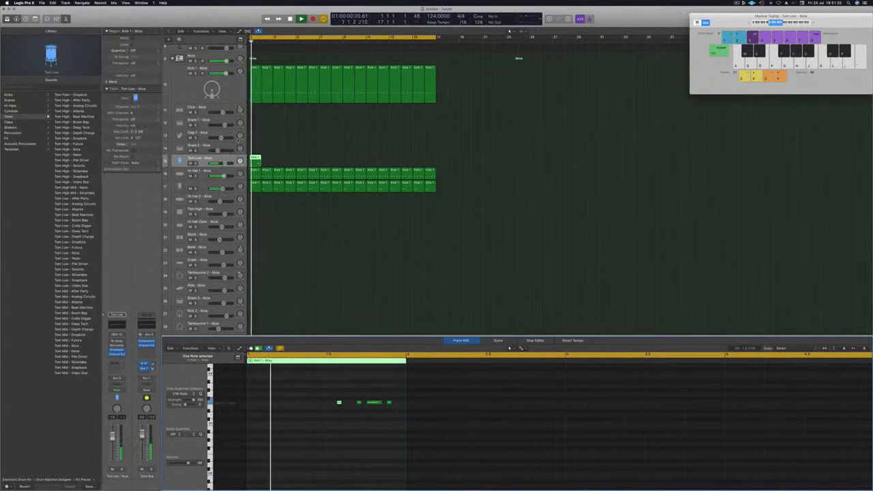
Repeat the Tom Low region up to bar 17 and play the groove
{"action": "left_click_drag", "start_coordinate": [256, 159], "coordinate": [279, 163]}
{"action": "left_click_drag", "start_coordinate": [302, 164], "coordinate": [350, 165]}
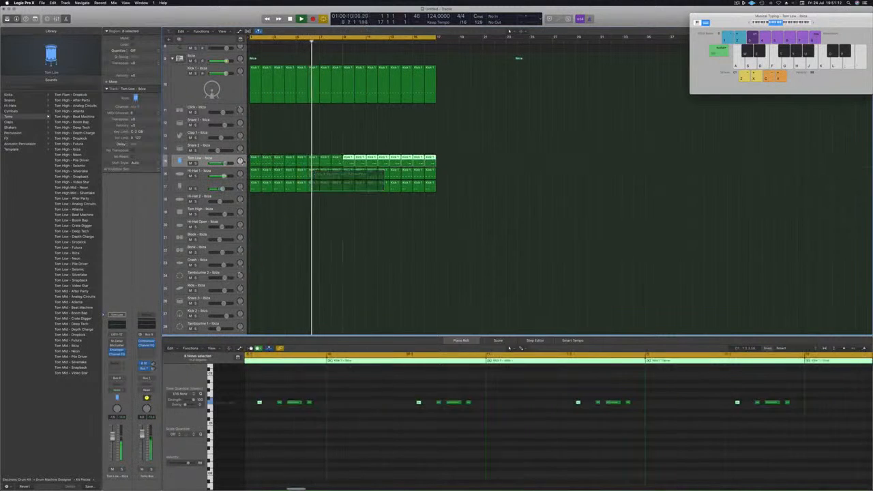
{"action": "key", "text": "Return"}
{"action": "left_click", "coordinate": [243, 161]}
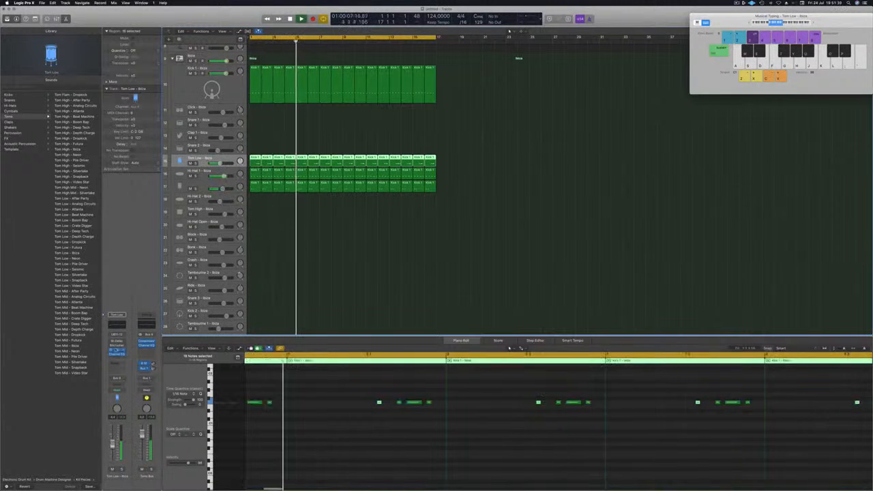
Raise the release gain in the Tom Low Enveloper and check the track soloed and back in the full groove
{"action": "left_click", "coordinate": [117, 351]}
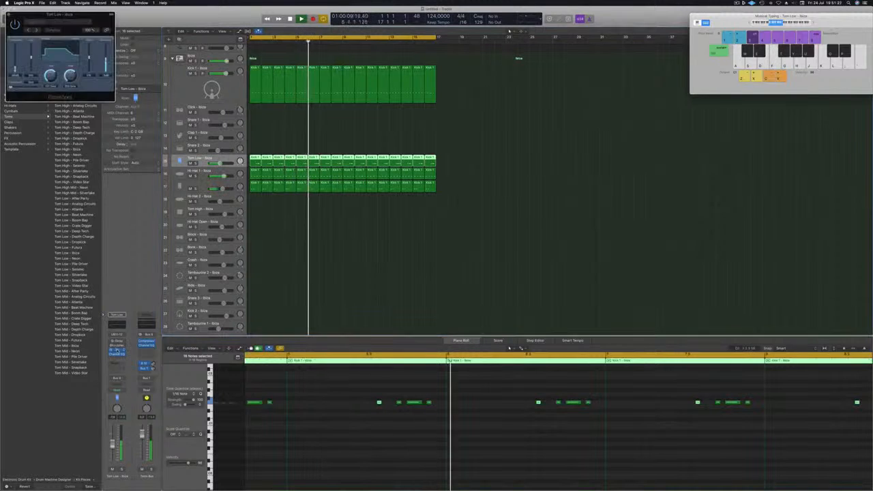
{"action": "left_click_drag", "start_coordinate": [94, 20], "coordinate": [430, 250]}
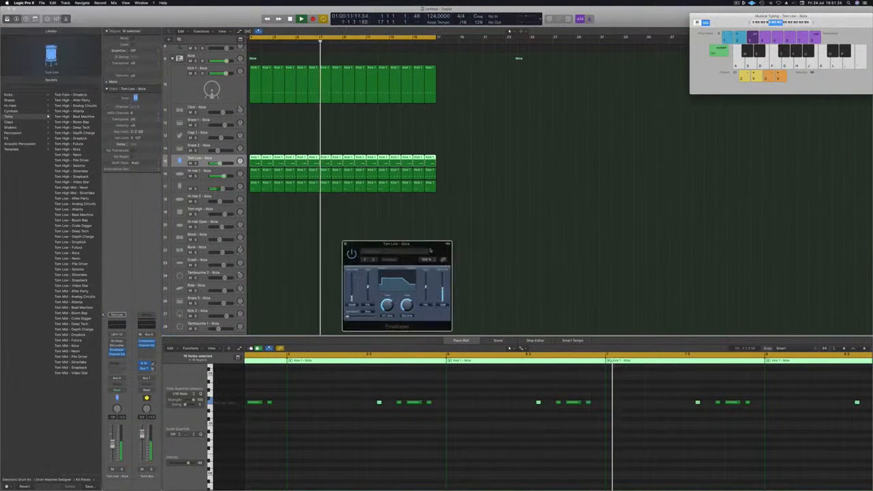
{"action": "key", "text": "Return"}
{"action": "left_click_drag", "start_coordinate": [427, 287], "coordinate": [429, 276]}
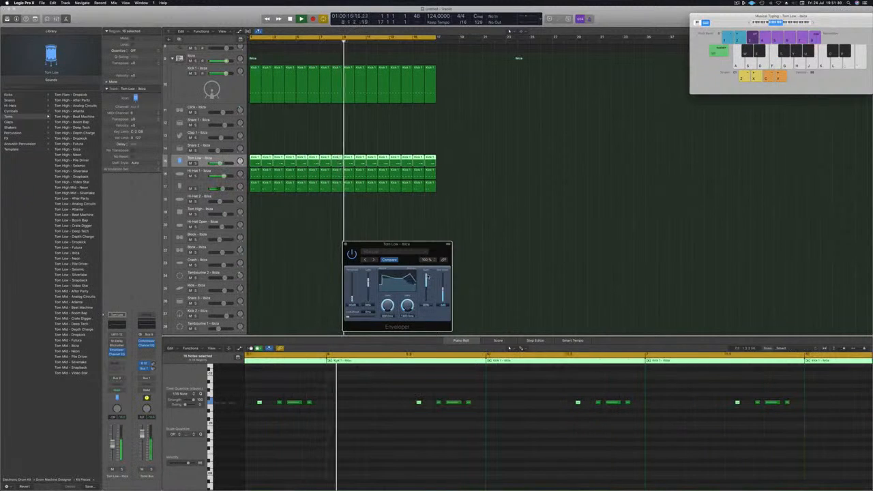
{"action": "left_click_drag", "start_coordinate": [429, 250], "coordinate": [390, 244]}
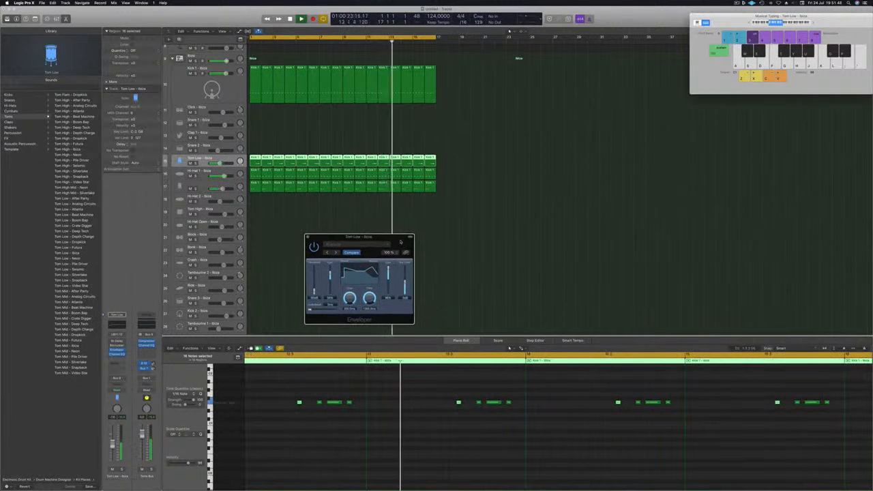
{"action": "left_click_drag", "start_coordinate": [401, 242], "coordinate": [502, 239]}
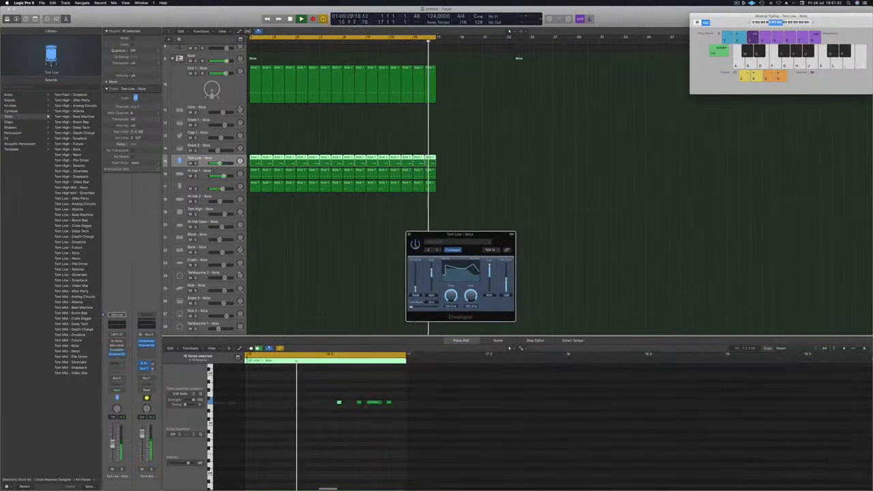
{"action": "left_click_drag", "start_coordinate": [497, 244], "coordinate": [445, 257]}
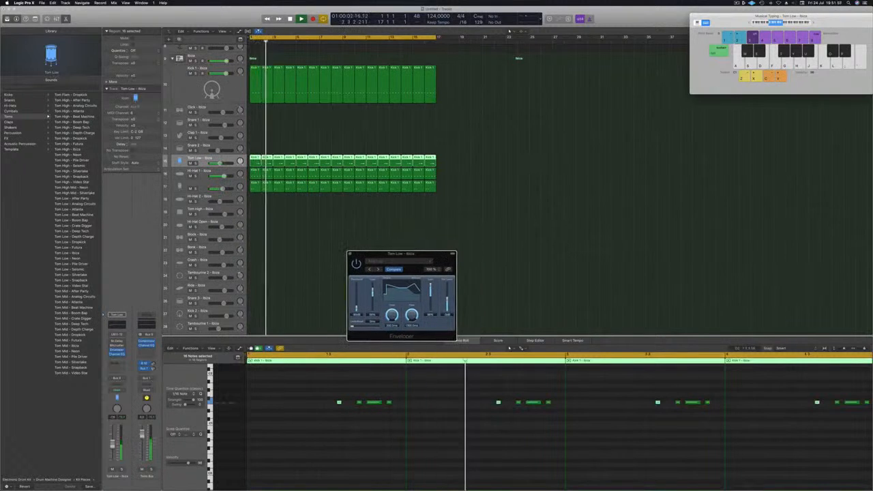
{"action": "left_click", "coordinate": [350, 253]}
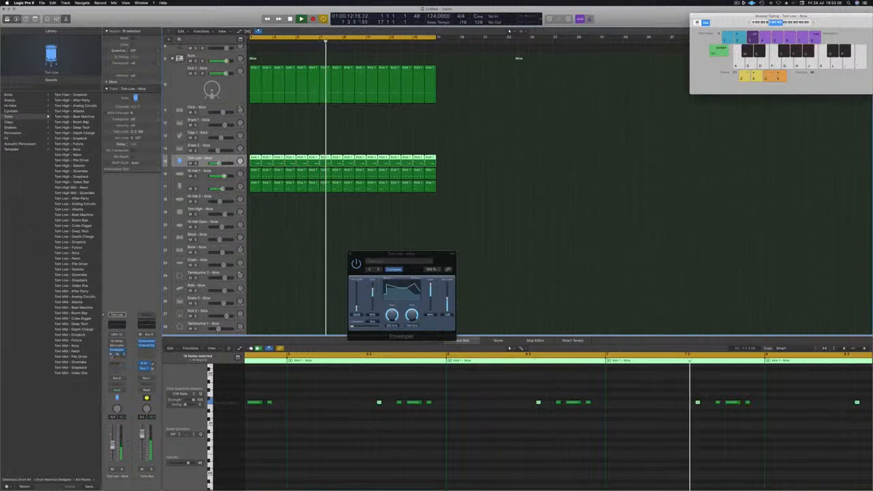
{"action": "left_click", "coordinate": [122, 469]}
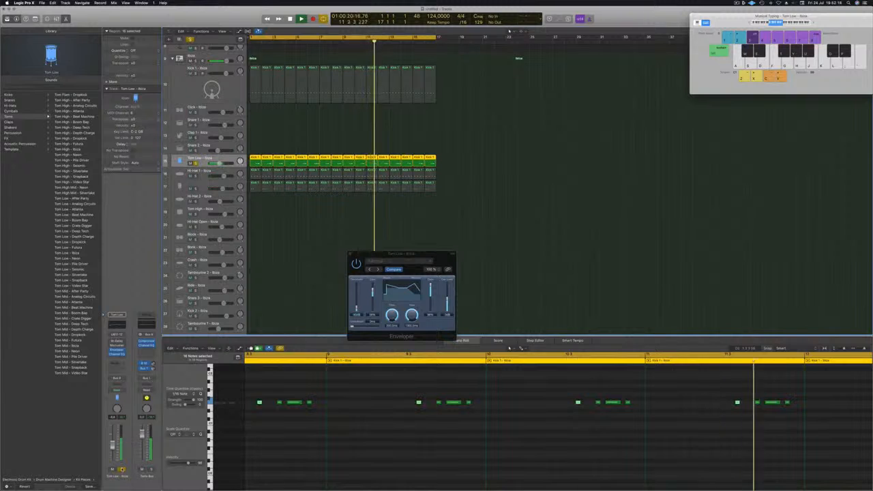
{"action": "left_click", "coordinate": [123, 469]}
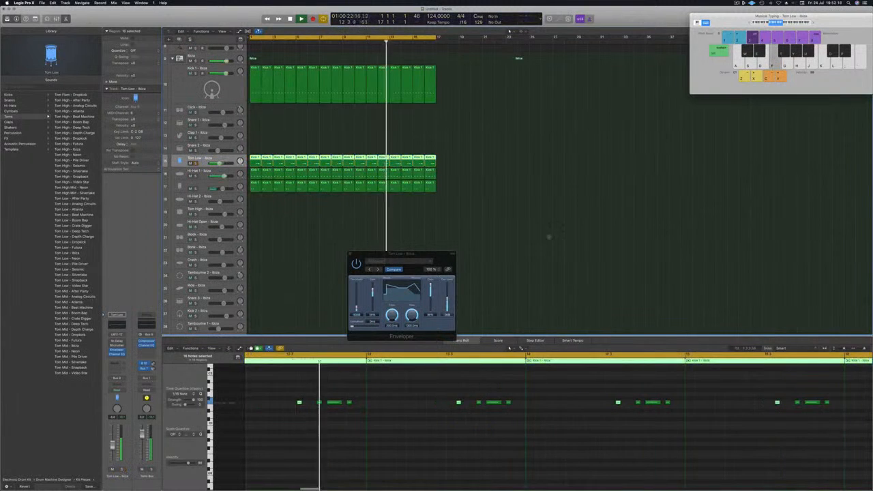
Select the Inst 1 track and open its Alchemy instrument, placing the window clear of the channel strip
{"action": "left_click", "coordinate": [555, 238]}
{"action": "scroll", "coordinate": [406, 204], "scroll_direction": "up", "scroll_amount": 5}
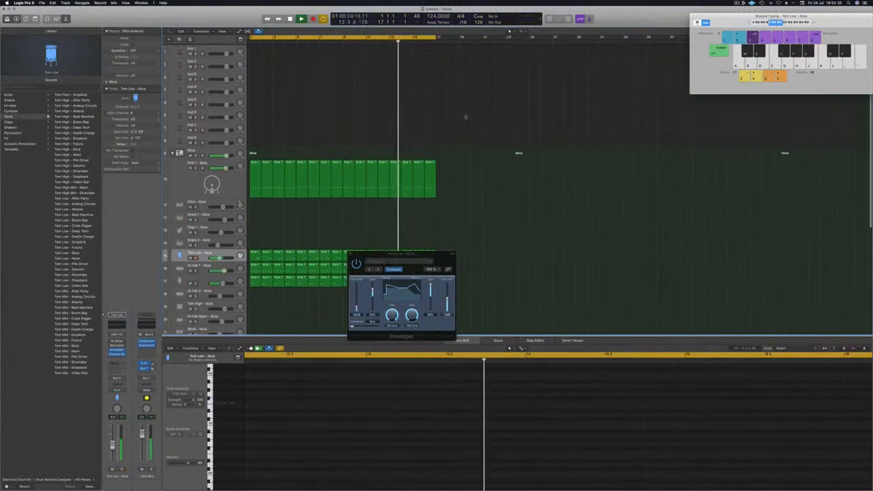
{"action": "left_click", "coordinate": [210, 49]}
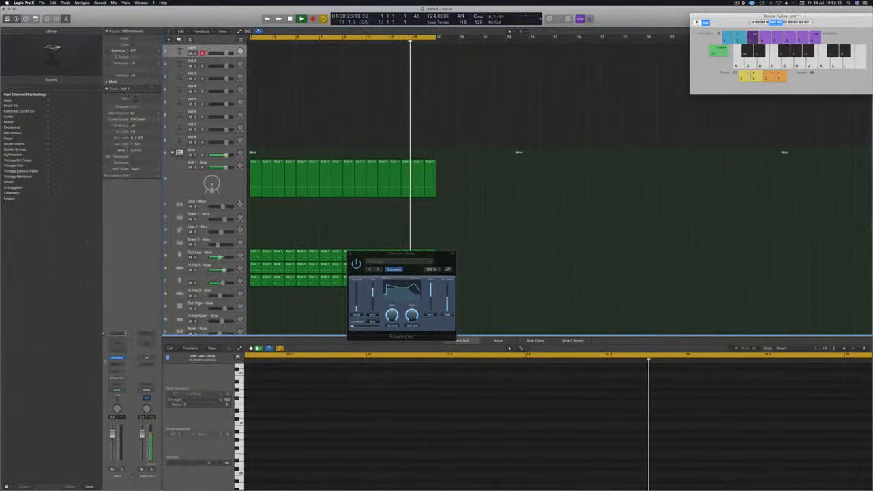
{"action": "left_click", "coordinate": [119, 359]}
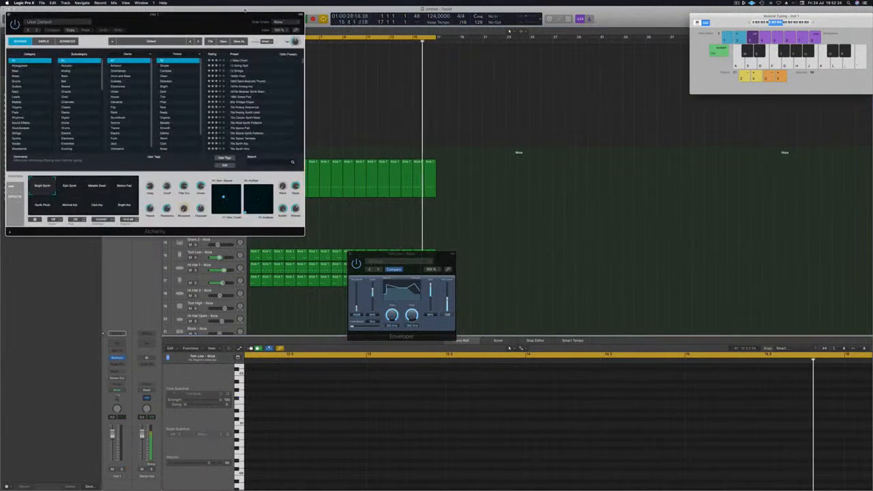
{"action": "left_click_drag", "start_coordinate": [243, 25], "coordinate": [646, 96]}
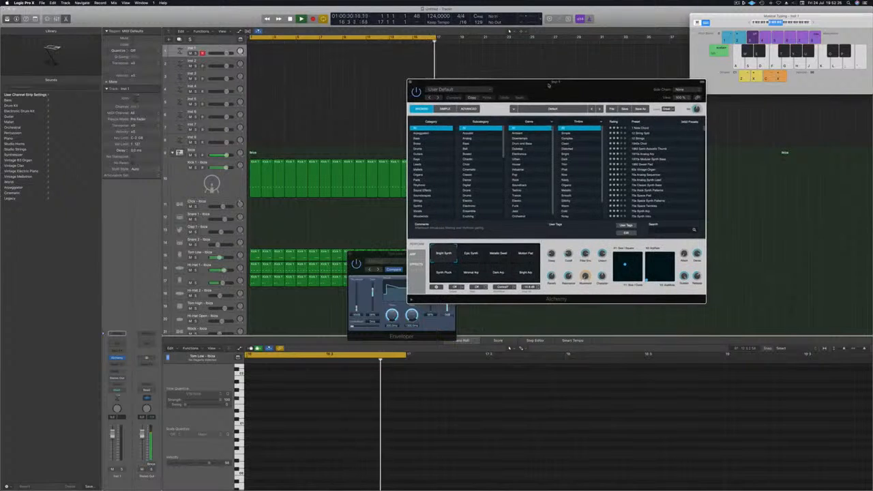
Insert a stereo Compressor on the Inst 1 channel after Alchemy
{"action": "left_click", "coordinate": [118, 367]}
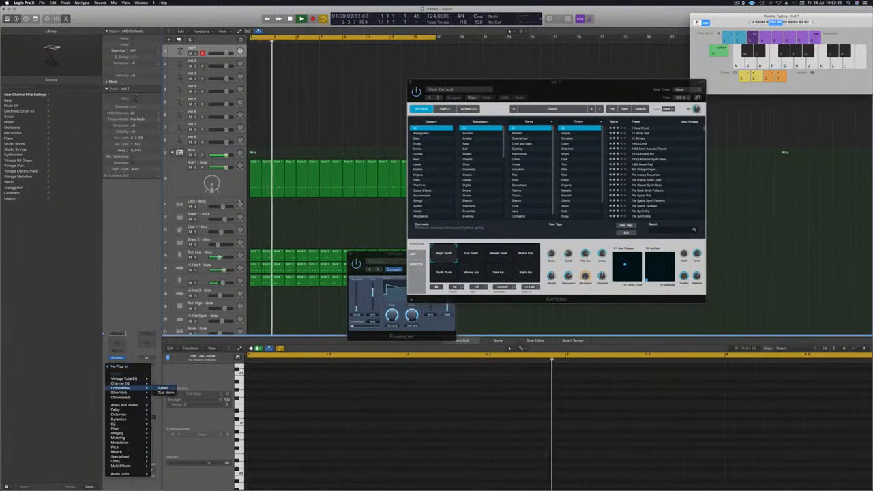
{"action": "left_click", "coordinate": [162, 388]}
{"action": "left_click_drag", "start_coordinate": [134, 9], "coordinate": [331, 76]}
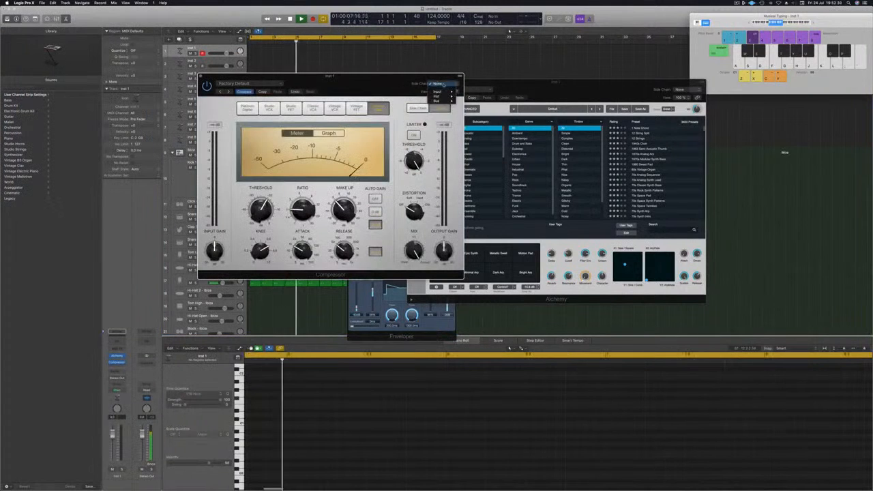
Set the Compressor's side chain to Bus 8 carrying Kick 1 and Kick 2, and adjust its threshold and ratio
{"action": "mouse_move", "coordinate": [440, 101]}
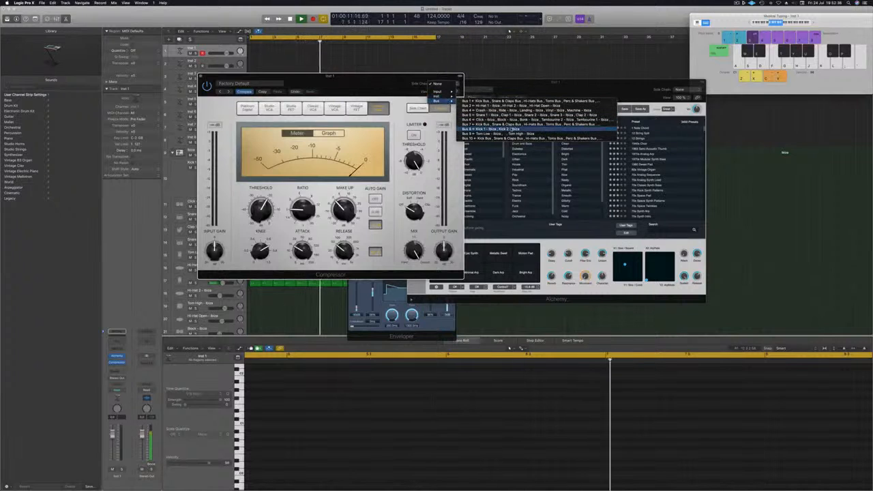
{"action": "left_click", "coordinate": [491, 128]}
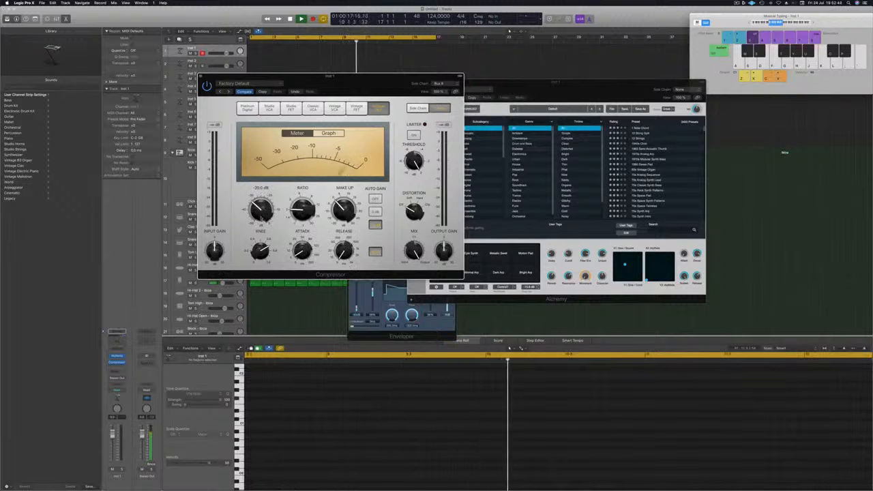
{"action": "left_click_drag", "start_coordinate": [384, 76], "coordinate": [732, 153]}
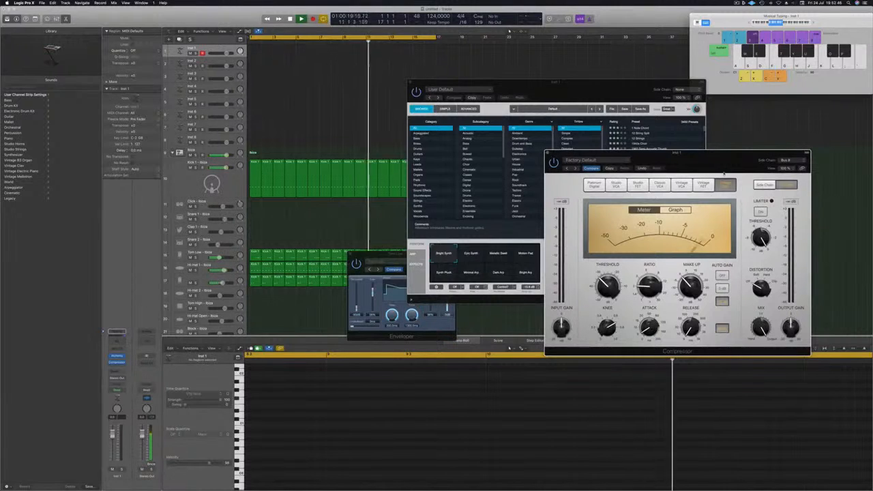
{"action": "left_click_drag", "start_coordinate": [649, 286], "coordinate": [608, 280]}
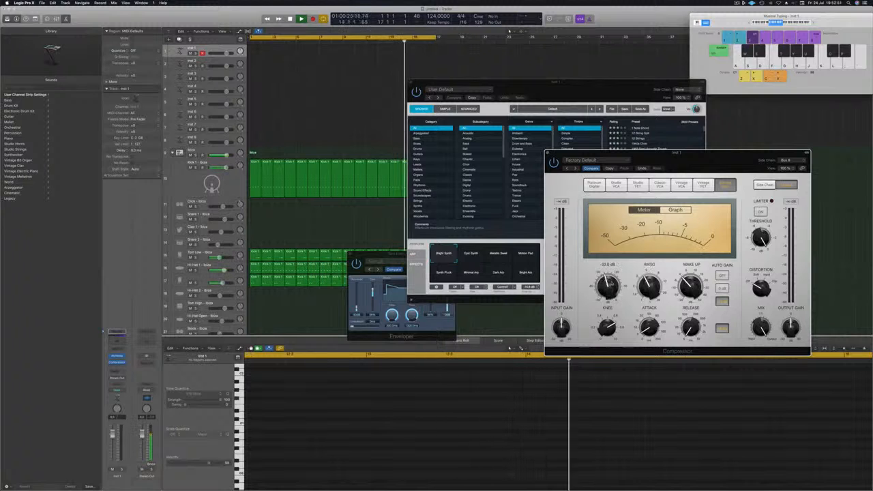
Place Alchemy clear of the Compressor, filter its presets to the Bass category and audition Analog Slow Sweep
{"action": "left_click_drag", "start_coordinate": [581, 83], "coordinate": [454, 91]}
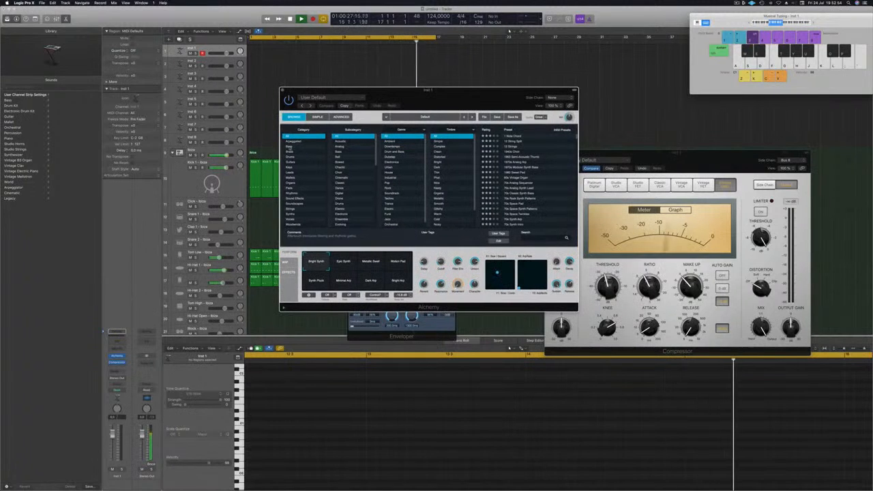
{"action": "left_click", "coordinate": [290, 146]}
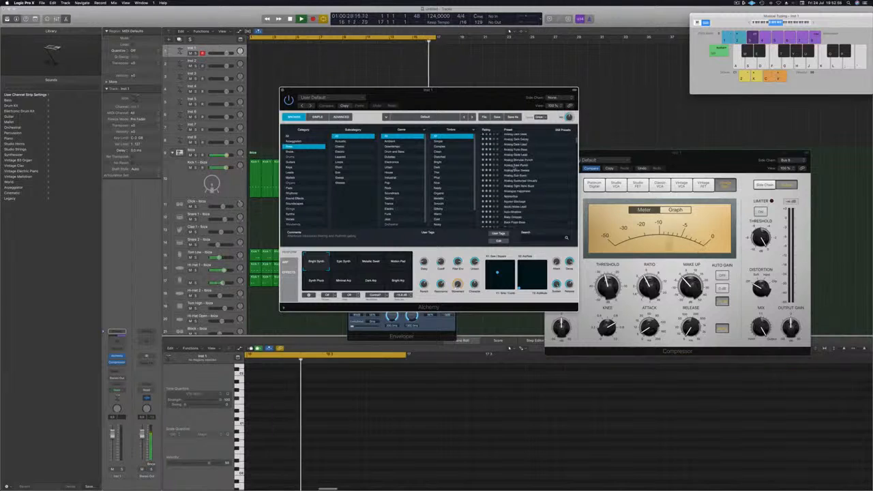
{"action": "left_click", "coordinate": [517, 169]}
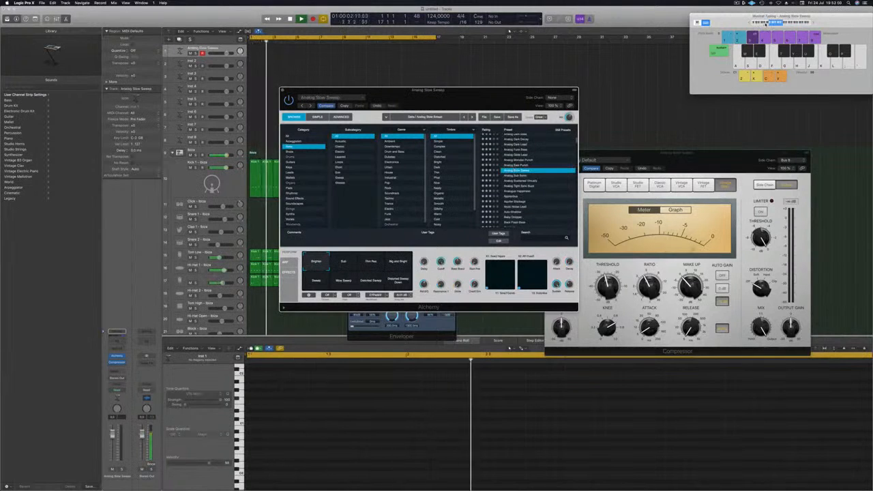
{"action": "key", "text": "a"}
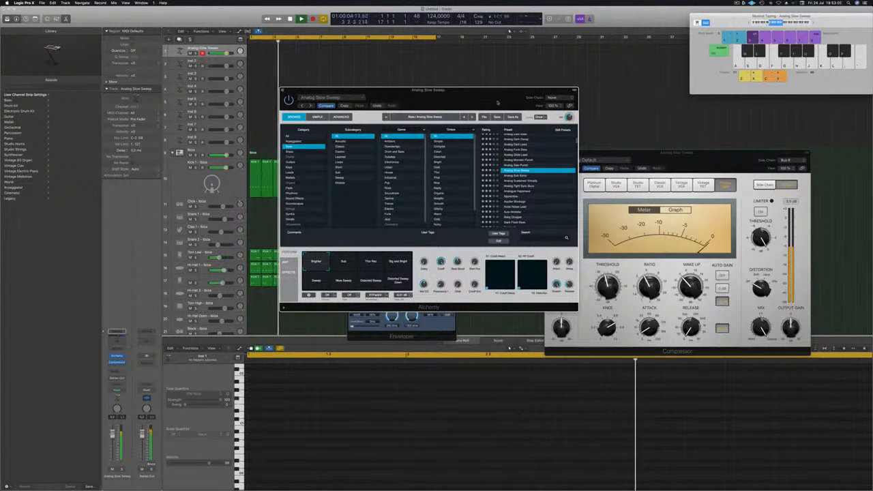
Audition the Analogue Happiness and Apprentice bass presets by playing notes over the groove
{"action": "left_click_drag", "start_coordinate": [497, 102], "coordinate": [508, 95]}
{"action": "left_click", "coordinate": [524, 184]}
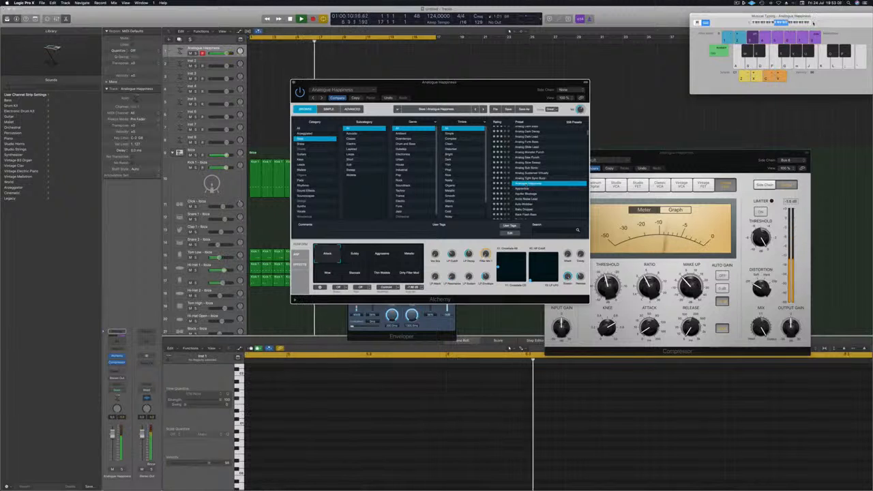
{"action": "left_click_drag", "start_coordinate": [471, 95], "coordinate": [530, 61]}
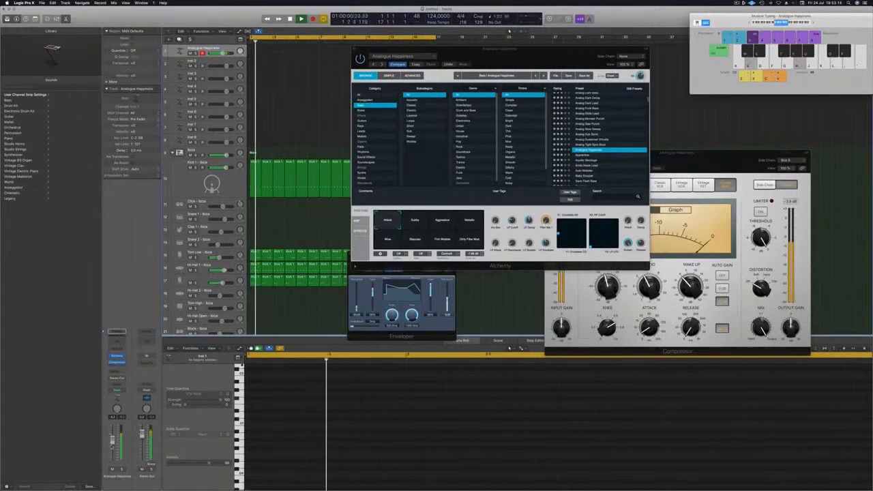
{"action": "key", "text": "f"}
{"action": "left_click", "coordinate": [583, 153]}
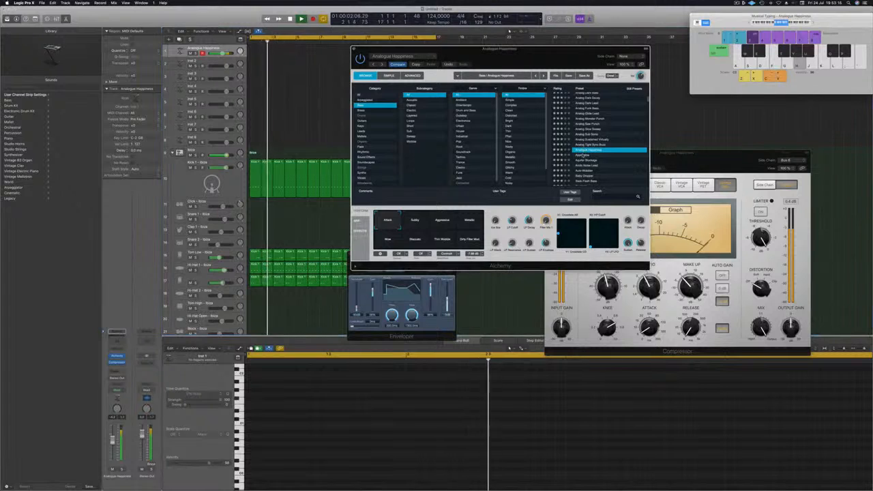
{"action": "left_click", "coordinate": [583, 155]}
{"action": "key", "text": "f"}
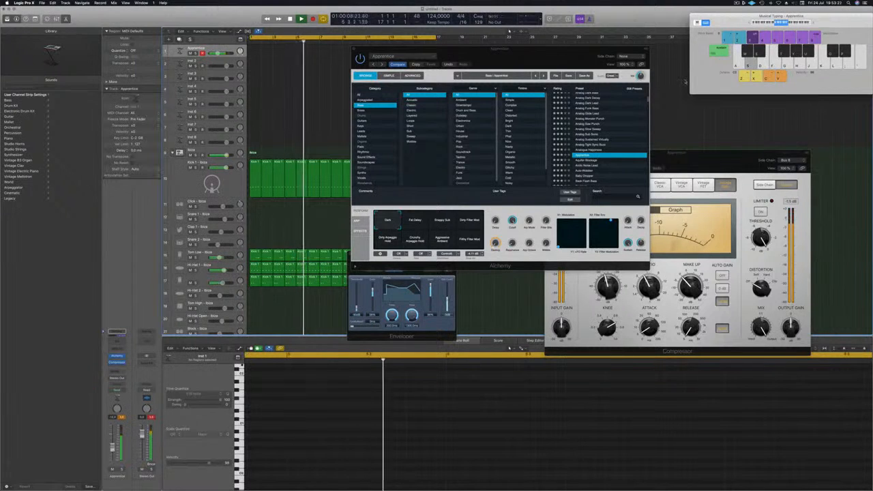
Try the Arctic Noise Lead, Auto-Wobbler and Baby Dropper bass presets in Alchemy
{"action": "scroll", "coordinate": [588, 137], "scroll_direction": "down", "scroll_amount": 3}
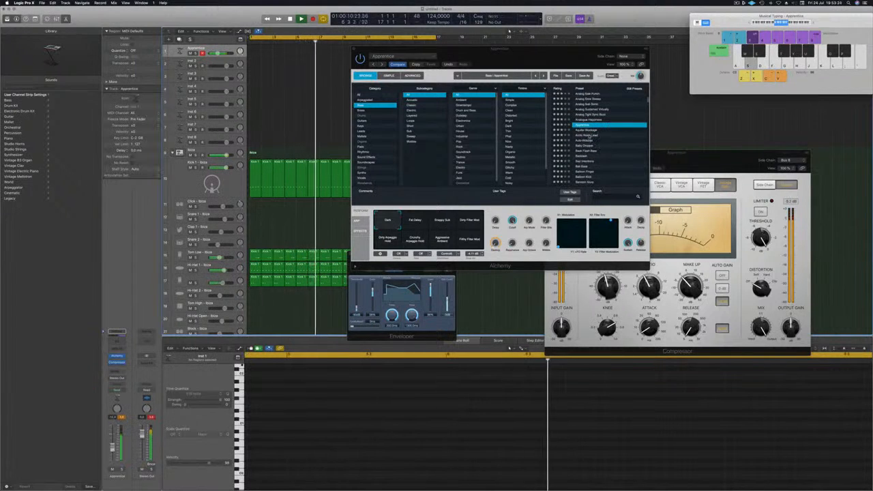
{"action": "left_click", "coordinate": [585, 136]}
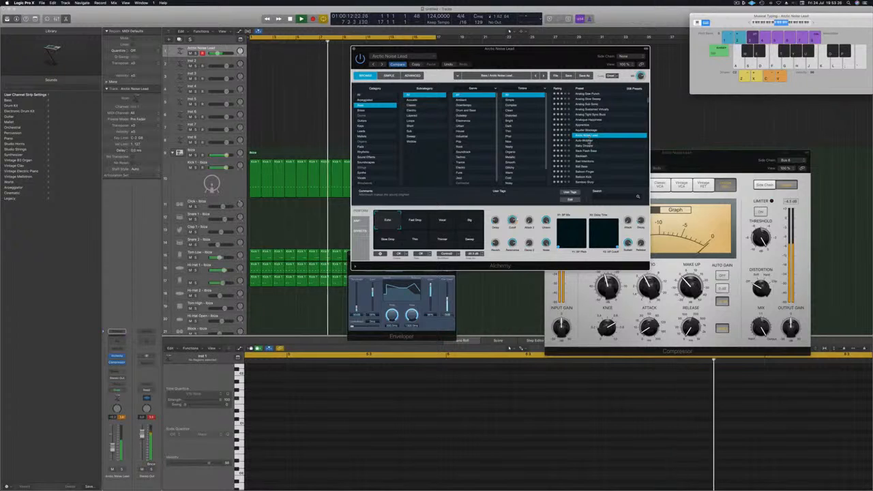
{"action": "left_click", "coordinate": [586, 140]}
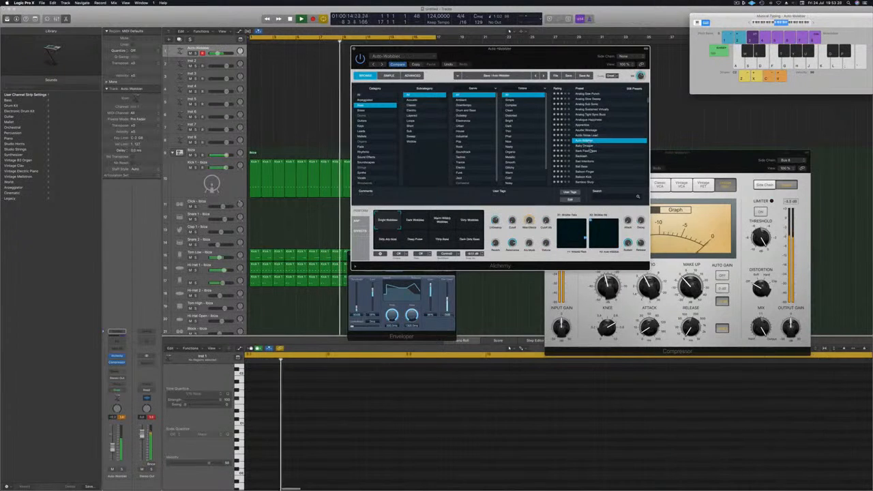
{"action": "key", "text": "Down"}
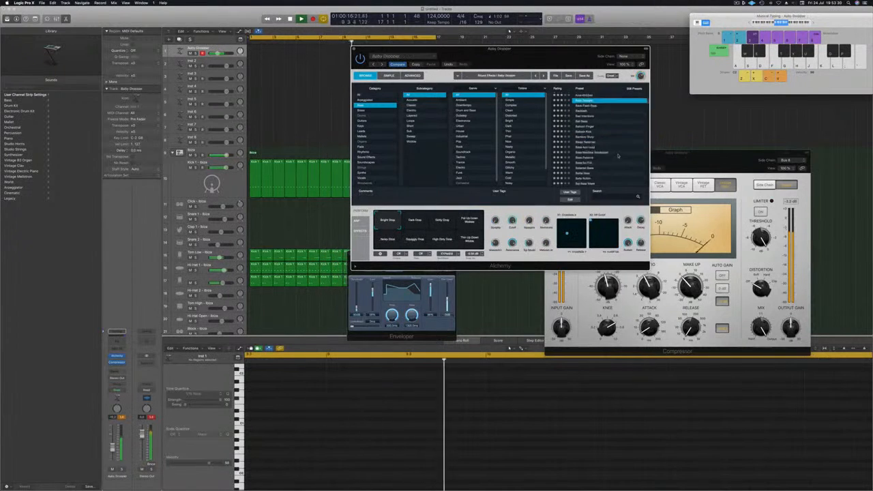
Browse further through the bass presets and load Super Saw Festival Synth
{"action": "scroll", "coordinate": [628, 140], "scroll_direction": "down", "scroll_amount": 5}
{"action": "scroll", "coordinate": [613, 156], "scroll_direction": "down", "scroll_amount": 10}
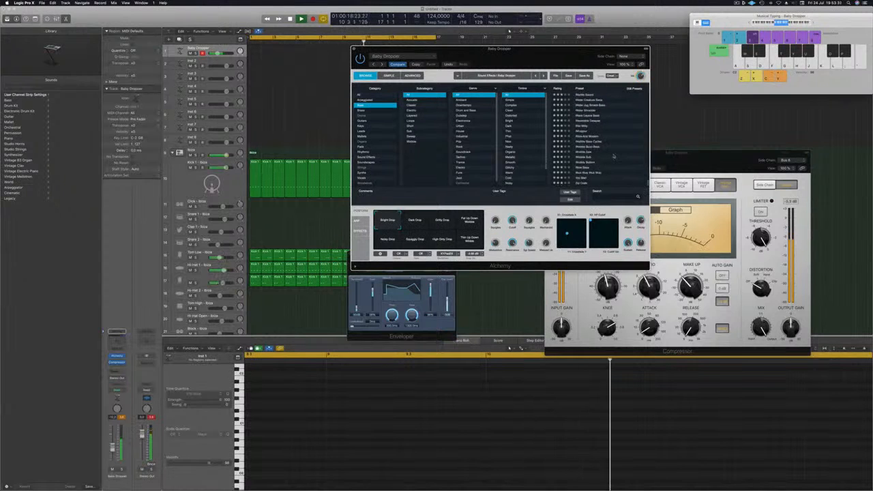
{"action": "scroll", "coordinate": [615, 157], "scroll_direction": "up", "scroll_amount": 5}
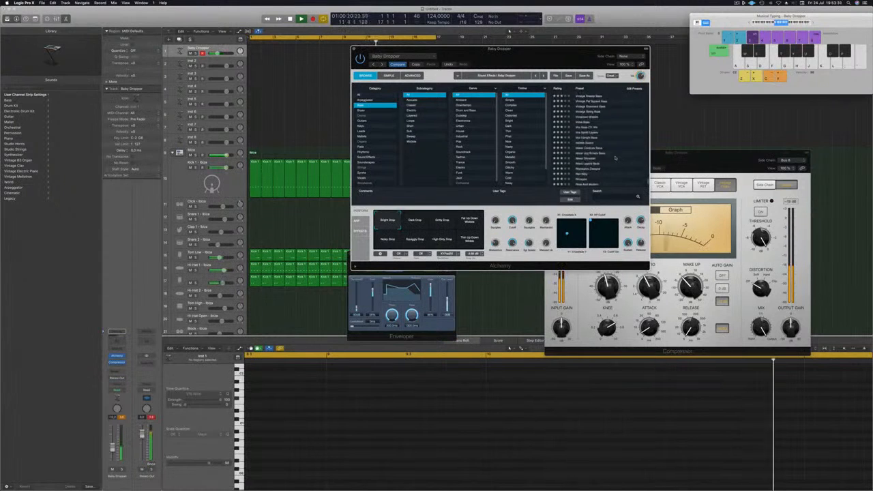
{"action": "scroll", "coordinate": [616, 156], "scroll_direction": "up", "scroll_amount": 5}
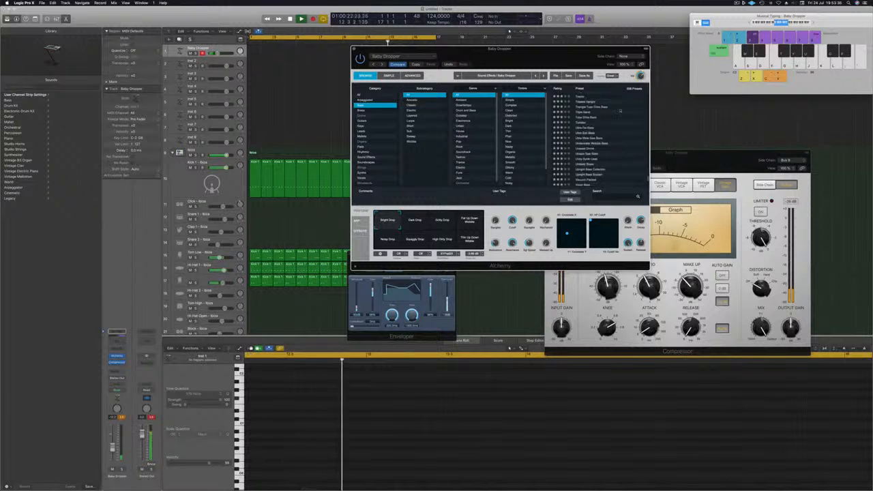
{"action": "scroll", "coordinate": [618, 137], "scroll_direction": "up", "scroll_amount": 6}
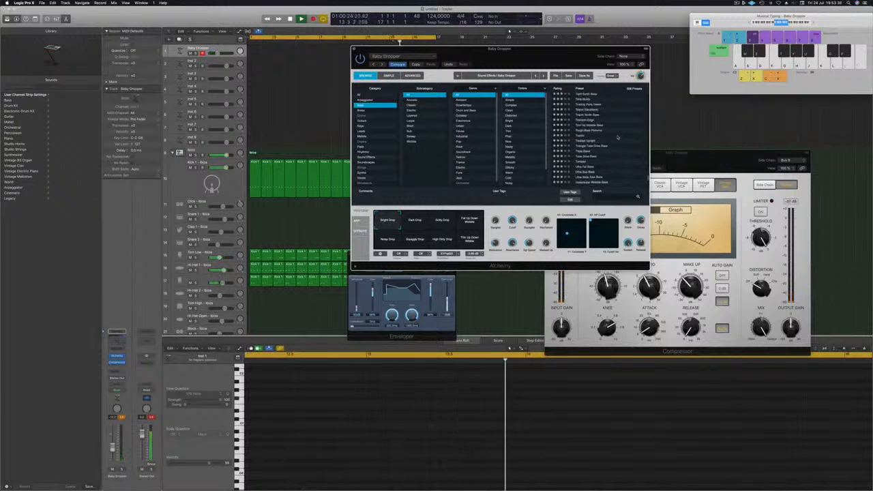
{"action": "scroll", "coordinate": [617, 137], "scroll_direction": "up", "scroll_amount": 4}
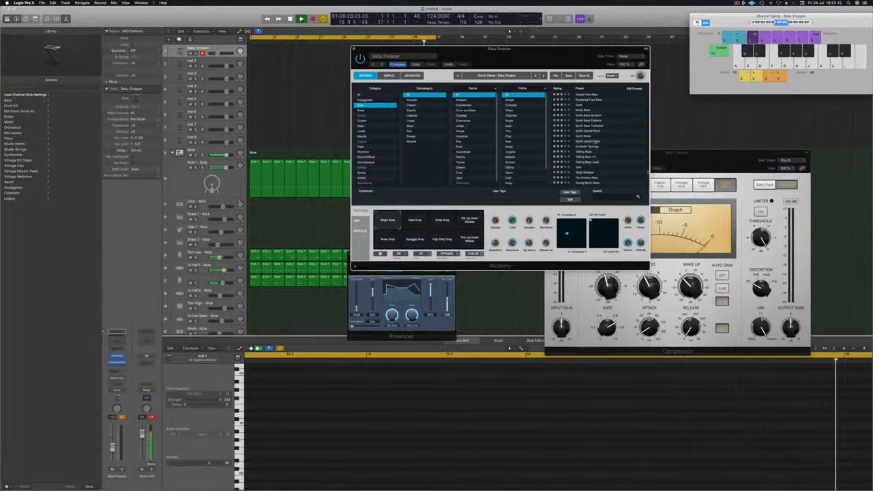
{"action": "scroll", "coordinate": [615, 127], "scroll_direction": "up", "scroll_amount": 3}
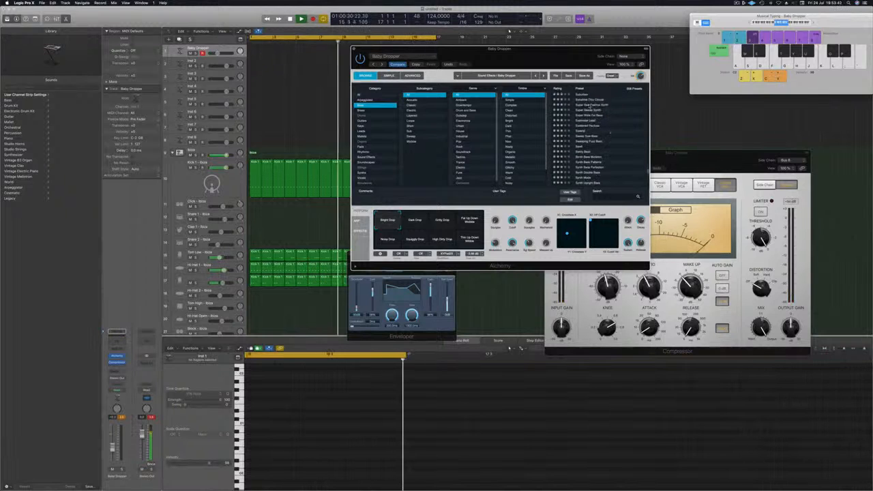
{"action": "left_click", "coordinate": [589, 105]}
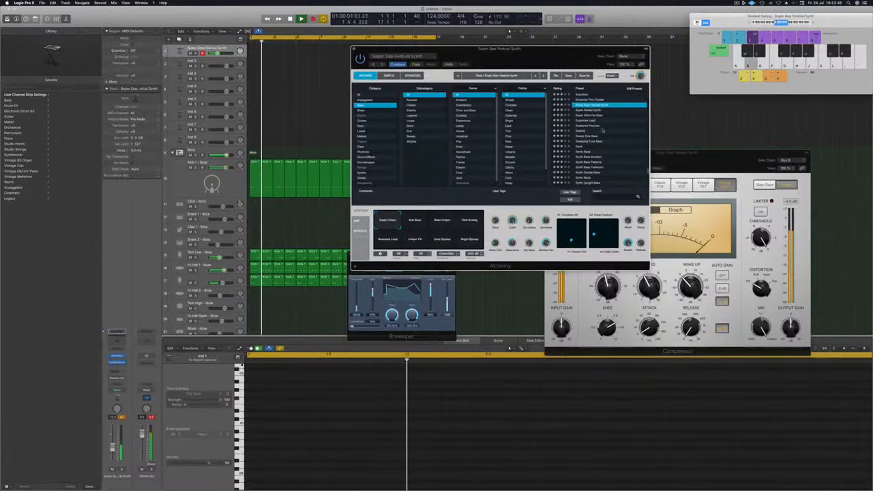
Audition the Sub-Bass Wobble and Sub Trigger presets, trying other performance snapshots of Sub Trigger
{"action": "scroll", "coordinate": [603, 149], "scroll_direction": "up", "scroll_amount": 2}
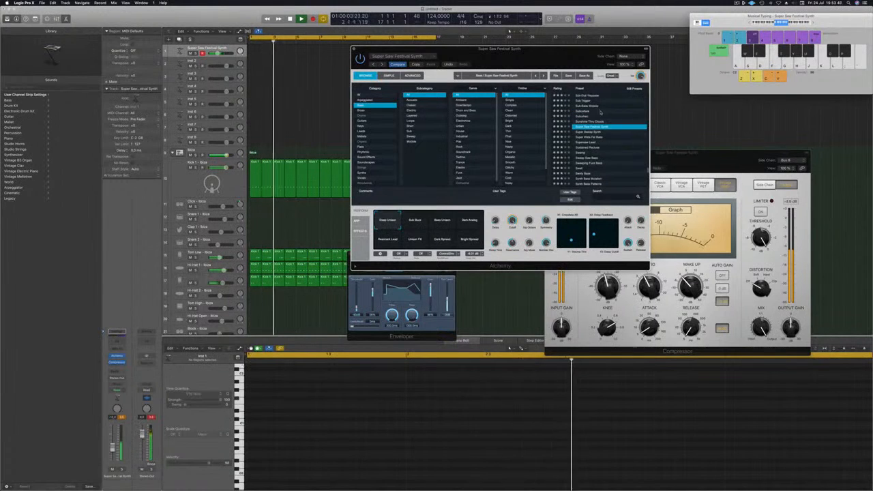
{"action": "left_click", "coordinate": [592, 107]}
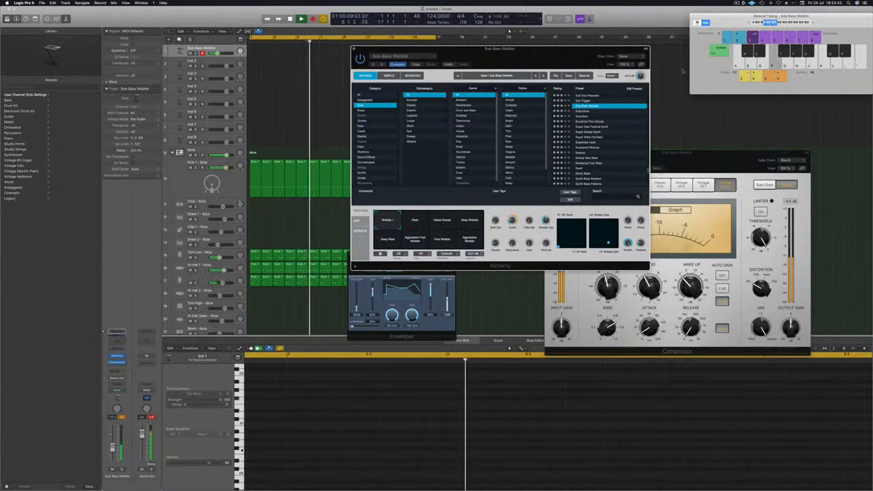
{"action": "left_click", "coordinate": [585, 101]}
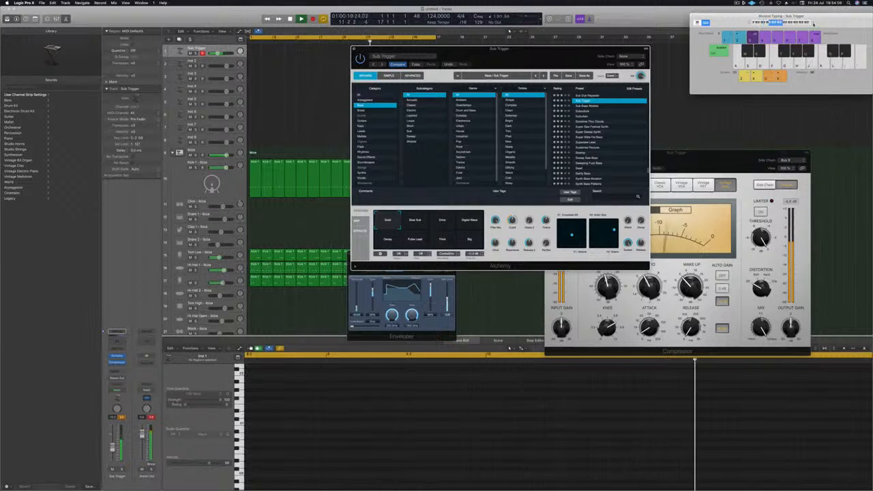
{"action": "left_click", "coordinate": [442, 223]}
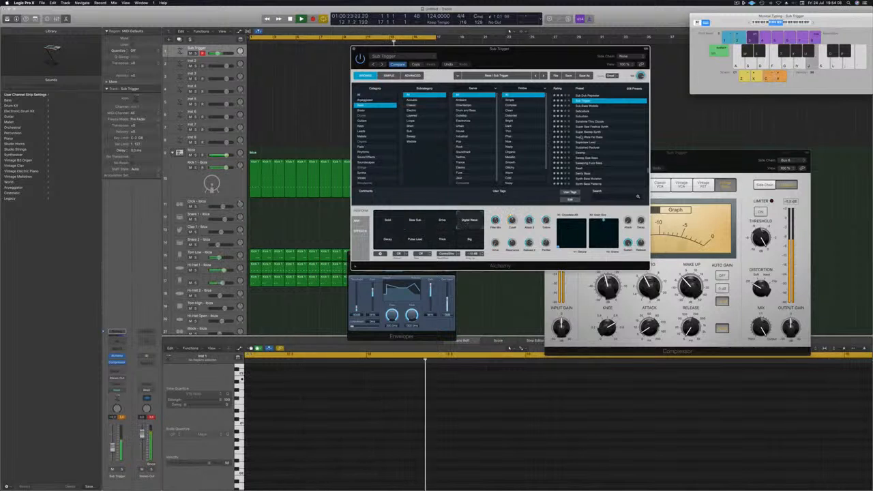
Try the Sub Dub Repeater preset and load the Sub Dropper bass preset in Alchemy
{"action": "scroll", "coordinate": [581, 138], "scroll_direction": "up", "scroll_amount": 3}
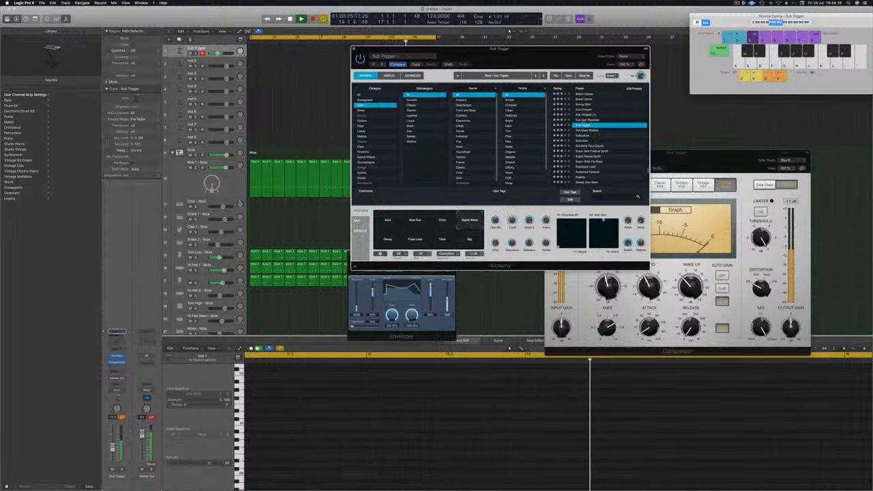
{"action": "left_click", "coordinate": [587, 120]}
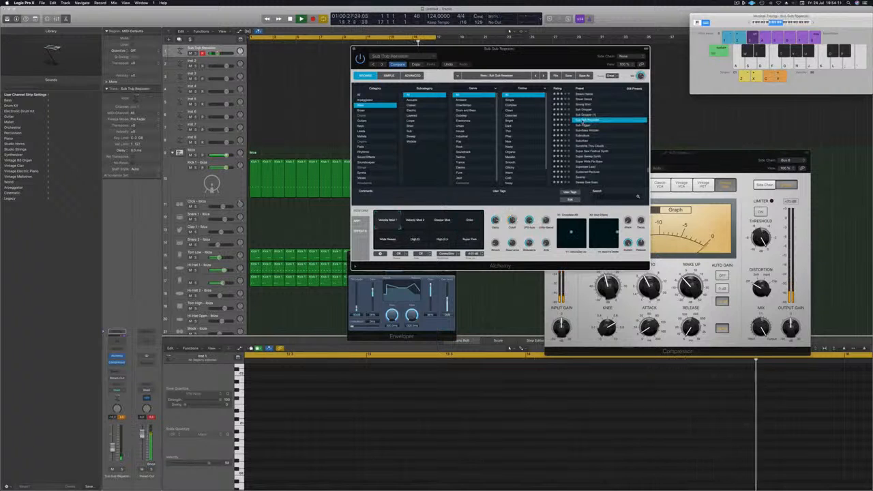
{"action": "left_click", "coordinate": [586, 110]}
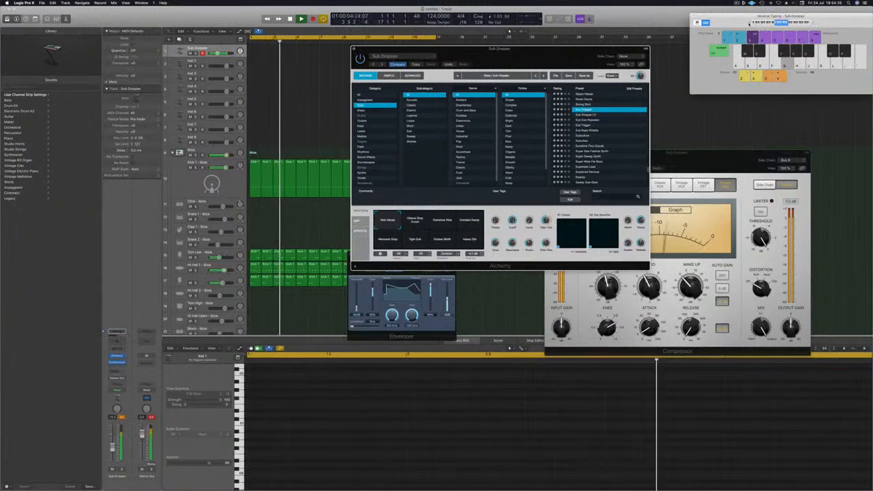
Compare Sub Dropper's Harmonic Drop, Octave Width and Heavy Dirt snapshots over the groove, and settle on Octave Width
{"action": "mouse_move", "coordinate": [576, 57]}
{"action": "left_mouse_down"}
{"action": "mouse_move", "coordinate": [545, 42]}
{"action": "mouse_move", "coordinate": [577, 57]}
{"action": "left_mouse_up"}
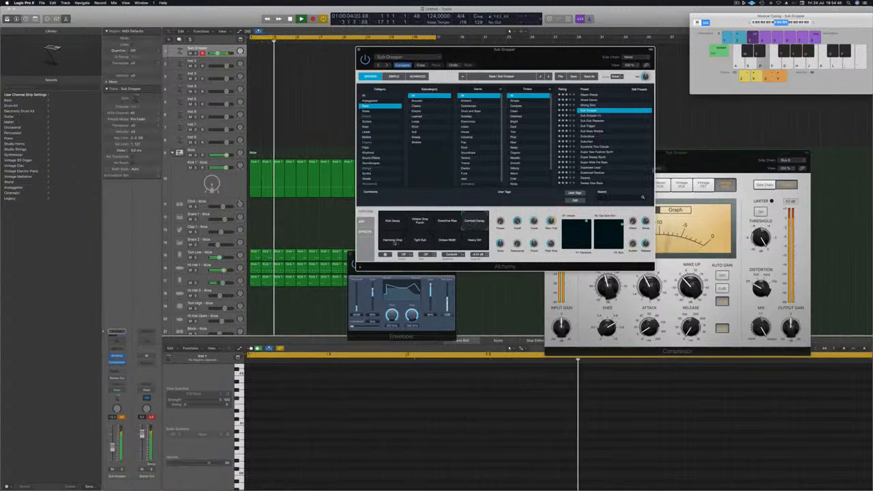
{"action": "left_click", "coordinate": [393, 240]}
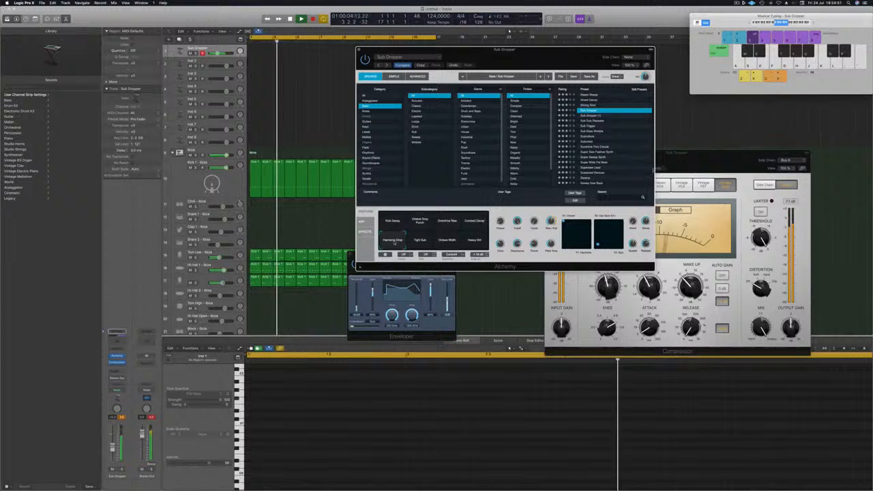
{"action": "left_click", "coordinate": [448, 241]}
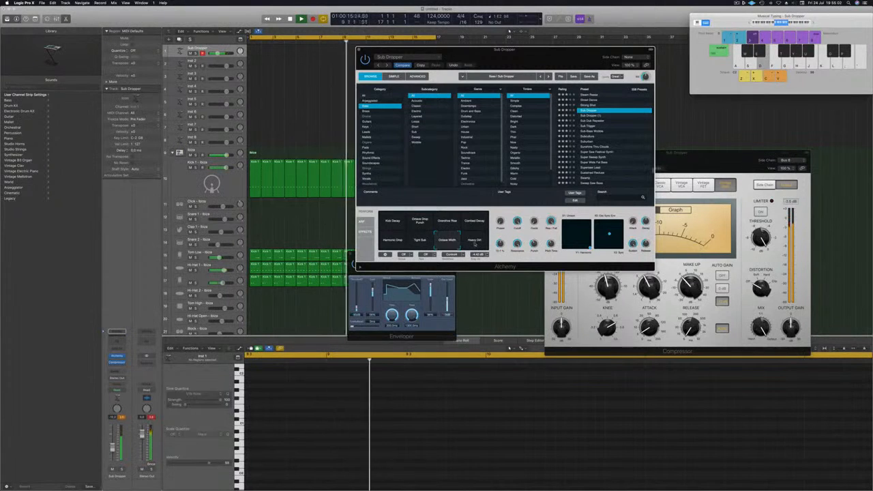
{"action": "left_click", "coordinate": [475, 241]}
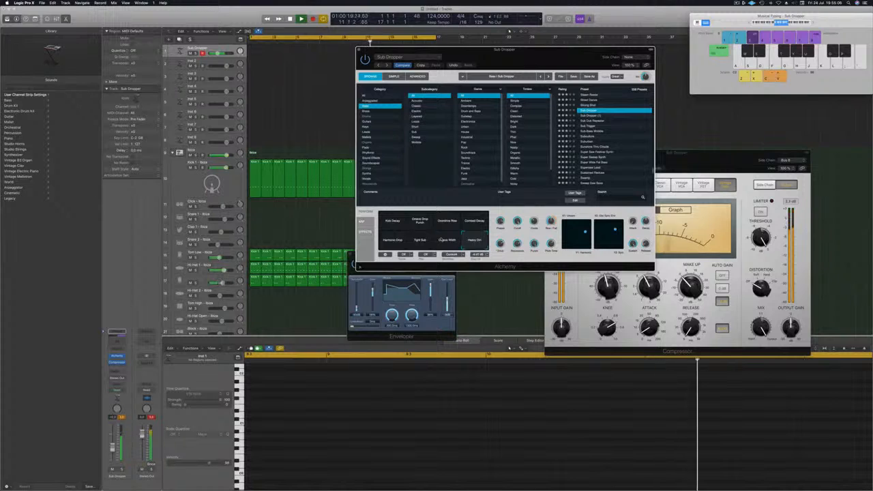
{"action": "left_click", "coordinate": [442, 240]}
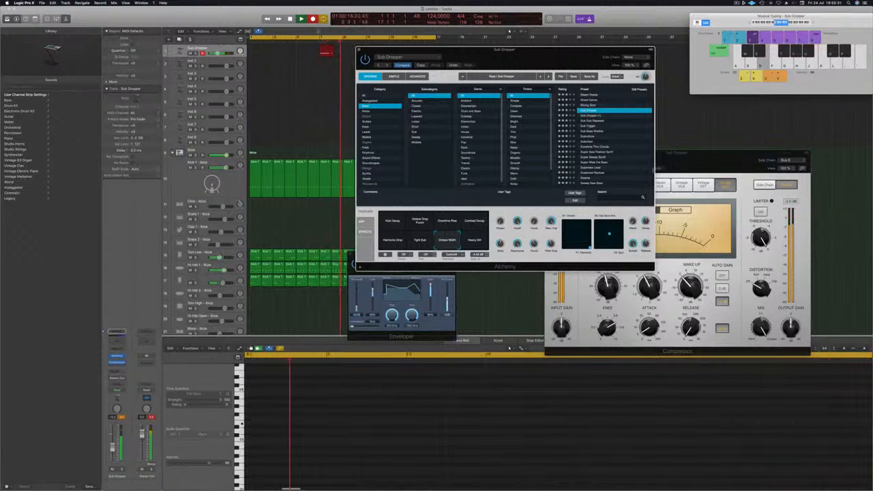
Stop recording the two-bar bass take, move its region to bar 1 of the Sub Dropper track and check playback
{"action": "key", "text": "space"}
{"action": "key", "text": "super+z"}
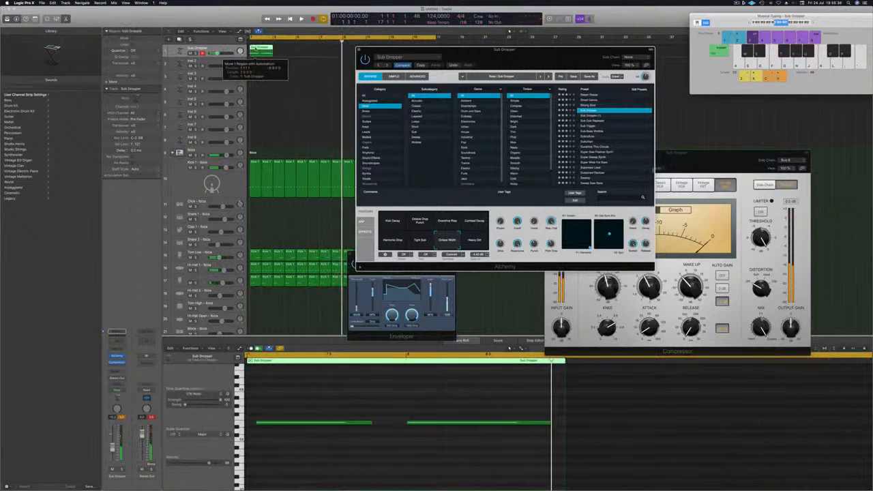
{"action": "key", "text": "space"}
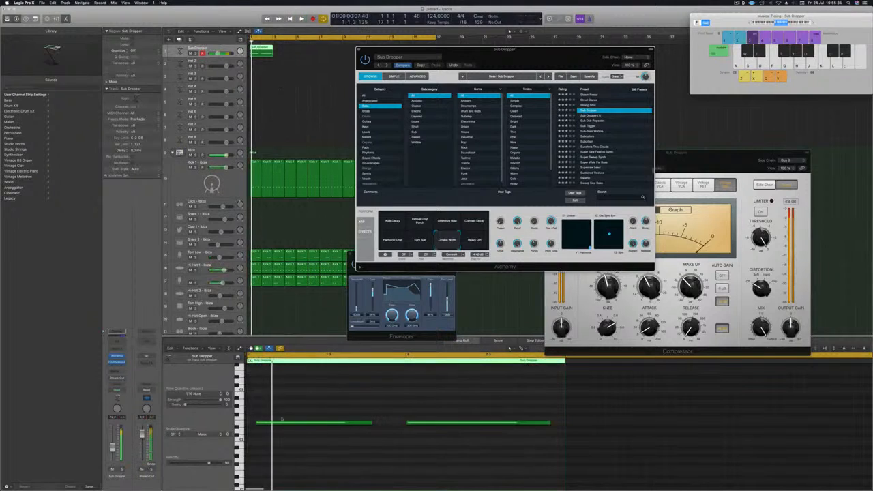
Quantize the two long bass notes to 1/16 and shorten them so a gap follows each one
{"action": "left_click_drag", "start_coordinate": [253, 410], "coordinate": [476, 438]}
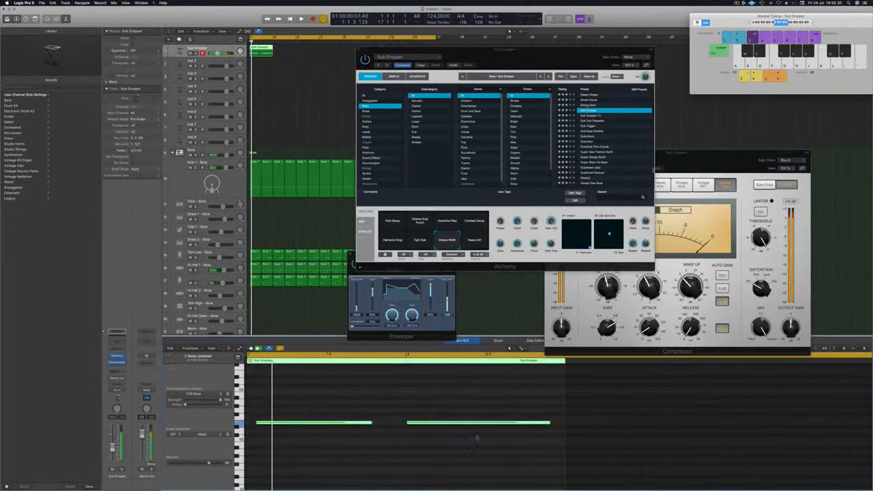
{"action": "left_click_drag", "start_coordinate": [393, 404], "coordinate": [357, 444]}
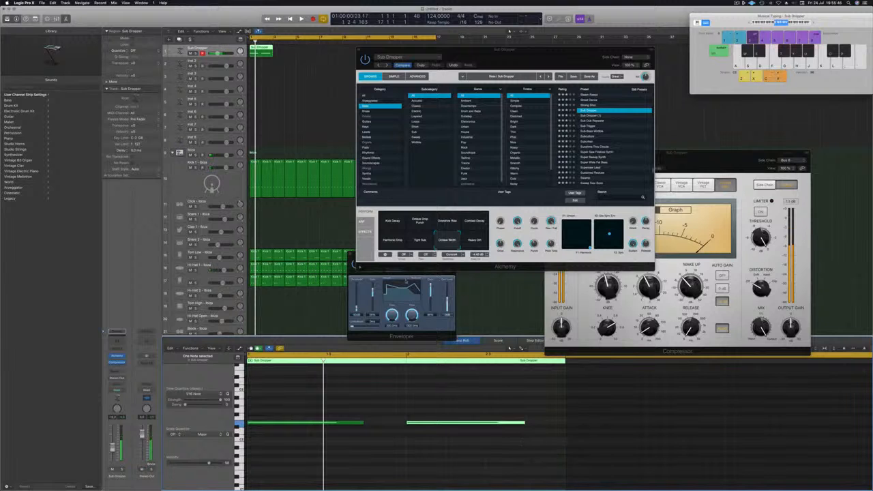
Move the Alchemy window aside and copy the two-bar bass region along its track to fill all 16 bars
{"action": "left_click_drag", "start_coordinate": [504, 50], "coordinate": [729, 66]}
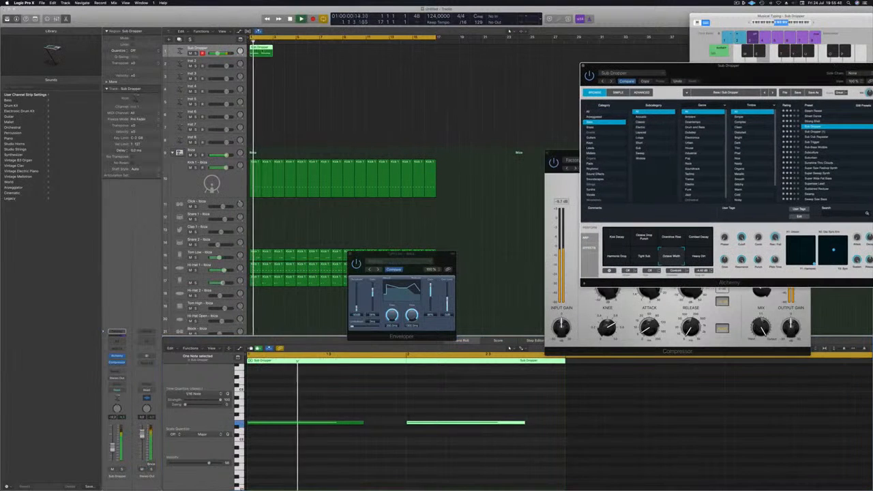
{"action": "left_click_drag", "start_coordinate": [263, 53], "coordinate": [316, 52]}
{"action": "mouse_move", "coordinate": [350, 63]}
{"action": "left_mouse_down"}
{"action": "mouse_move", "coordinate": [265, 50]}
{"action": "mouse_move", "coordinate": [358, 53]}
{"action": "left_mouse_up"}
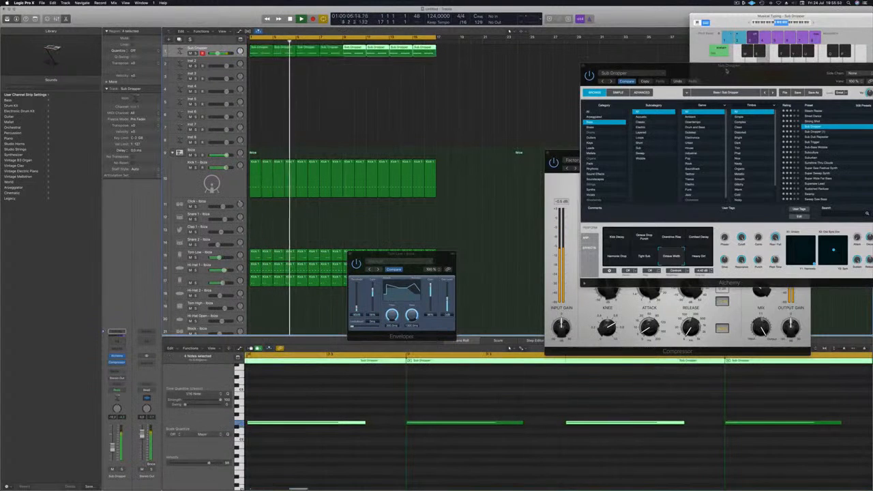
Compare Sub Dropper's Harmonic Drop, Kick Decay and Octave Drop Punch snapshots over the groove, settle on Overdrive Rise and close Alchemy
{"action": "left_click_drag", "start_coordinate": [727, 69], "coordinate": [438, 95]}
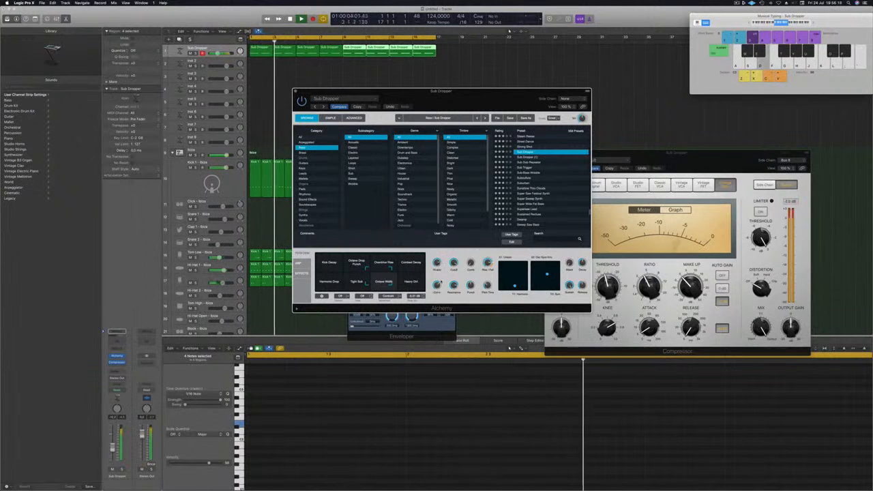
{"action": "key", "text": "Return"}
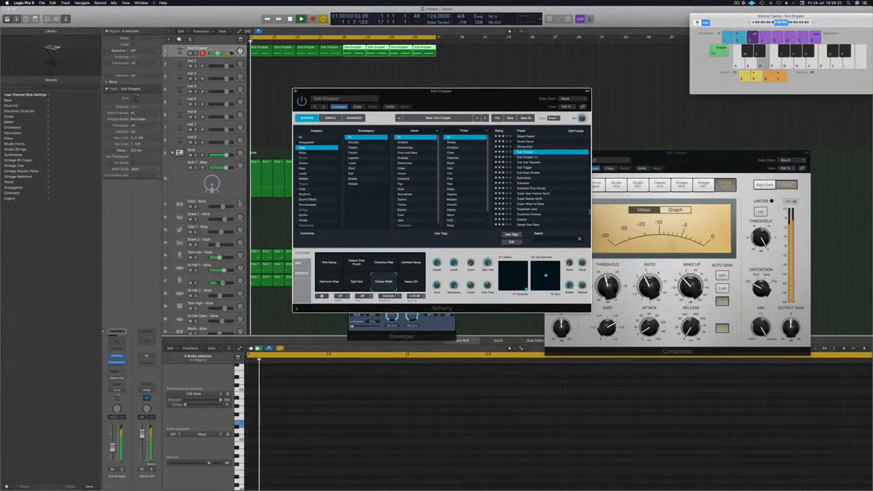
{"action": "left_click", "coordinate": [322, 290]}
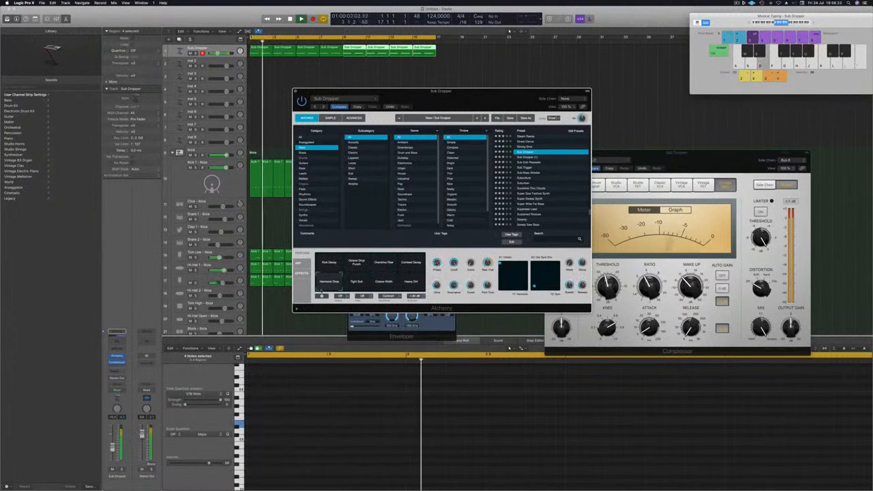
{"action": "left_click", "coordinate": [328, 266]}
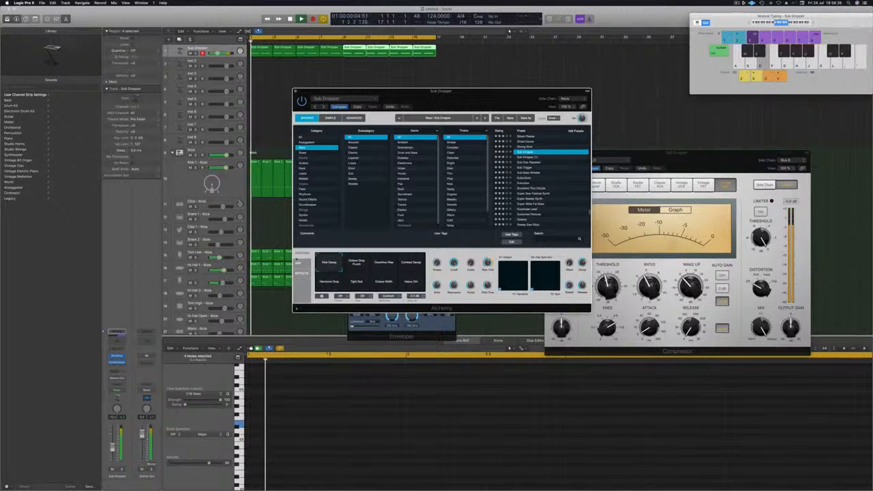
{"action": "left_click", "coordinate": [360, 265]}
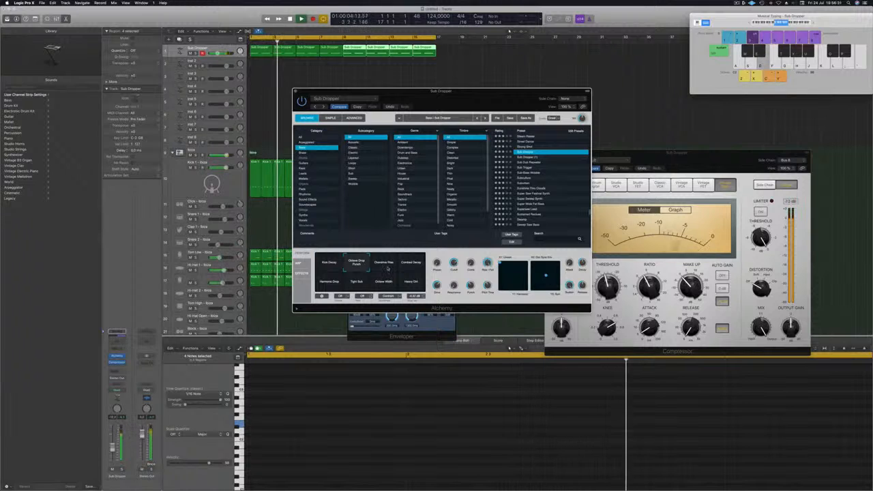
{"action": "left_click", "coordinate": [384, 266]}
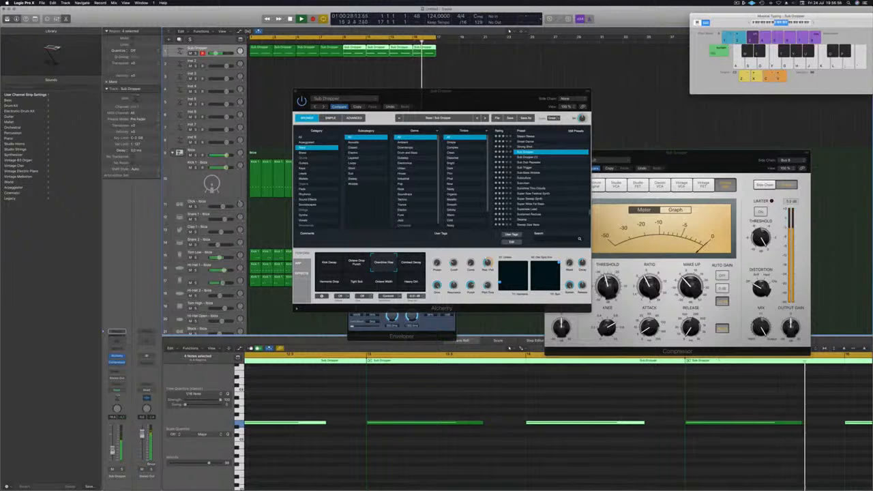
{"action": "left_click_drag", "start_coordinate": [431, 105], "coordinate": [480, 144]}
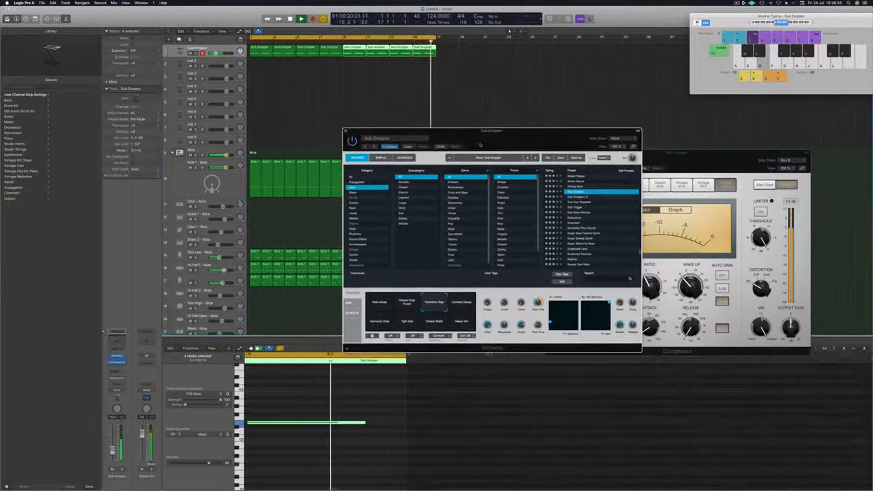
{"action": "left_click", "coordinate": [347, 131]}
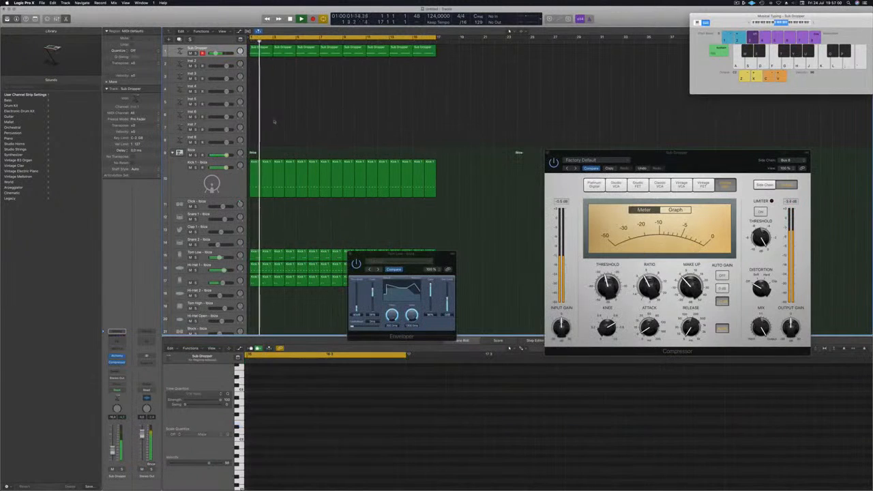
Copy the first bass region onto the Inst 2 track and turn its long notes into one pair of short notes per bar
{"action": "left_click", "coordinate": [267, 54]}
{"action": "left_click_drag", "start_coordinate": [267, 54], "coordinate": [266, 64]}
{"action": "scroll", "coordinate": [306, 396], "scroll_direction": "left", "scroll_amount": 4}
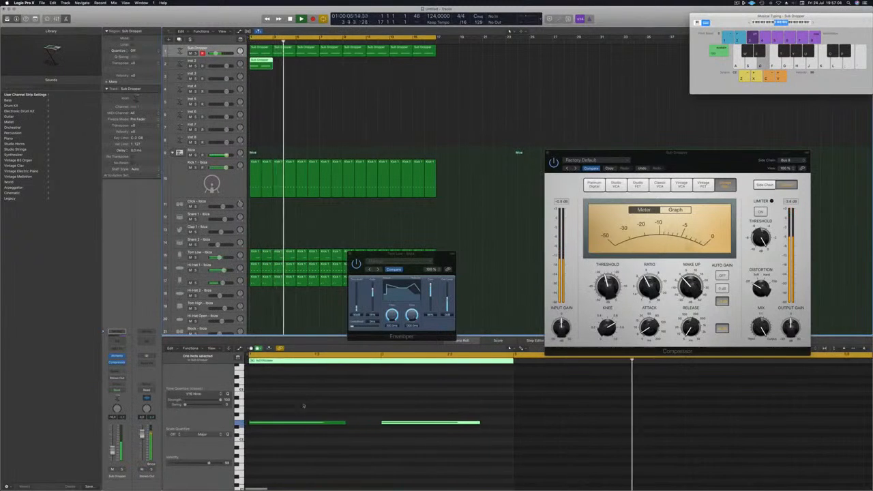
{"action": "left_click_drag", "start_coordinate": [303, 405], "coordinate": [422, 445]}
{"action": "left_click_drag", "start_coordinate": [343, 423], "coordinate": [304, 423]}
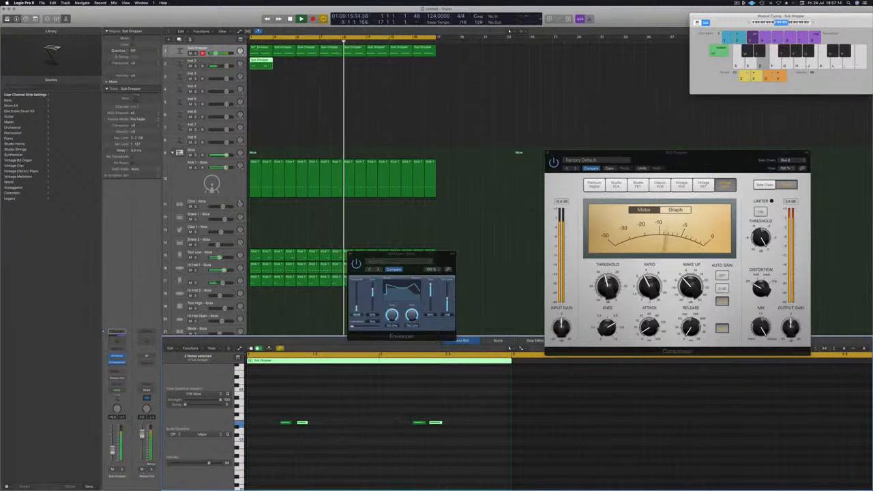
Open Alchemy on the Inst 2 track and load the After Image Echoes preset from the Rhythms category
{"action": "key", "text": "Down"}
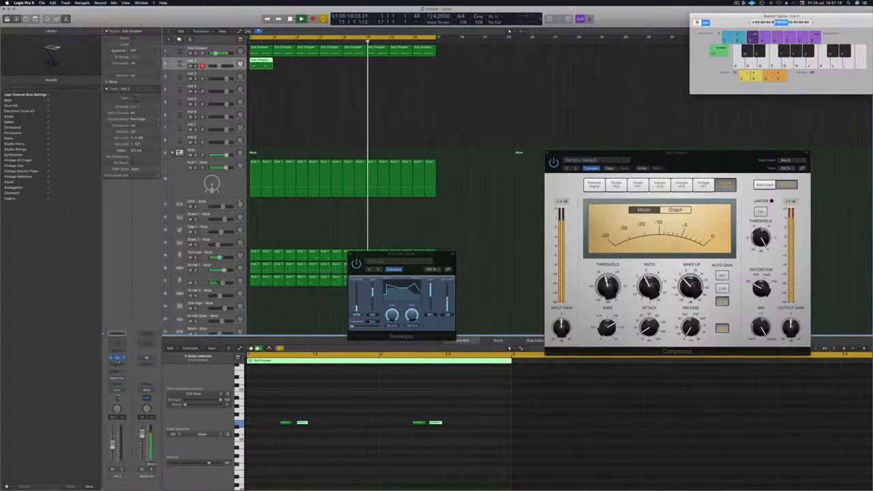
{"action": "left_click", "coordinate": [117, 358]}
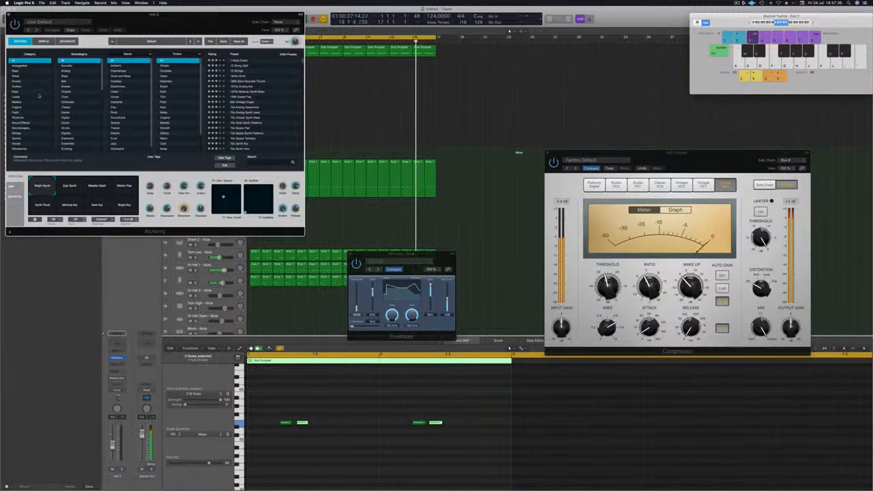
{"action": "left_click", "coordinate": [18, 118]}
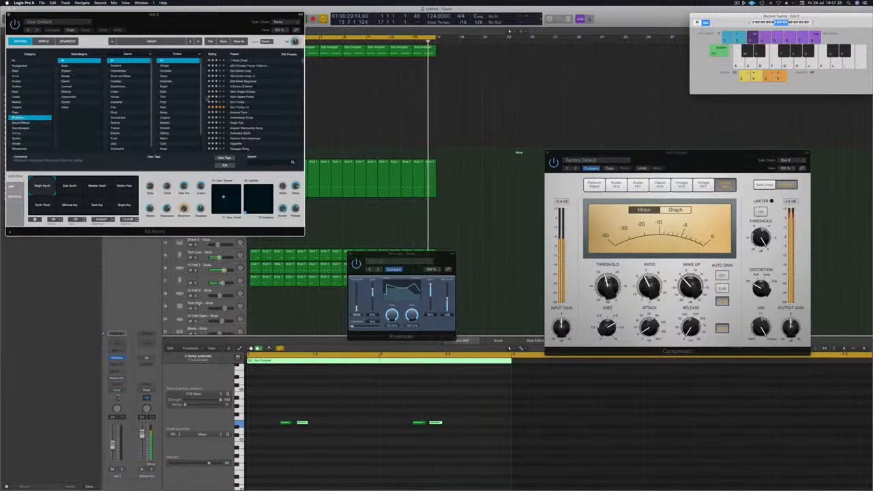
{"action": "left_click", "coordinate": [228, 91]}
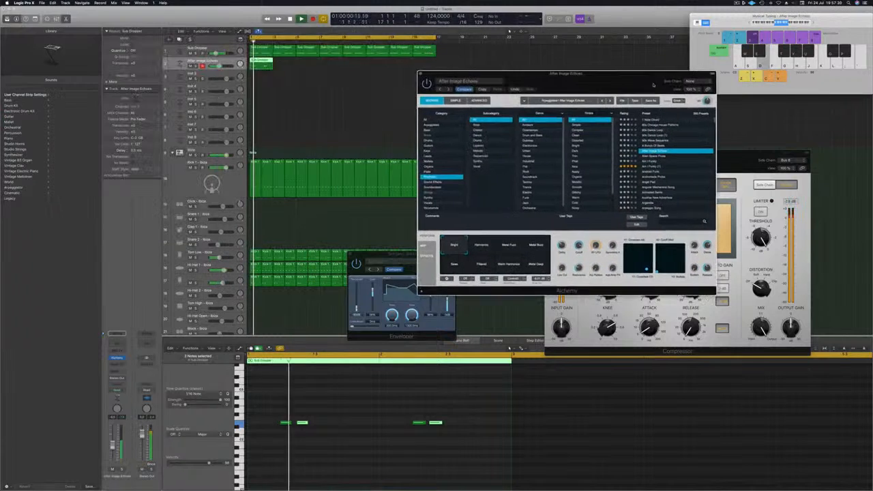
Repeat the second track's short-note region across all 16 bars and reposition the Alchemy window
{"action": "left_click_drag", "start_coordinate": [269, 66], "coordinate": [357, 67]}
{"action": "left_click_drag", "start_coordinate": [536, 82], "coordinate": [427, 103]}
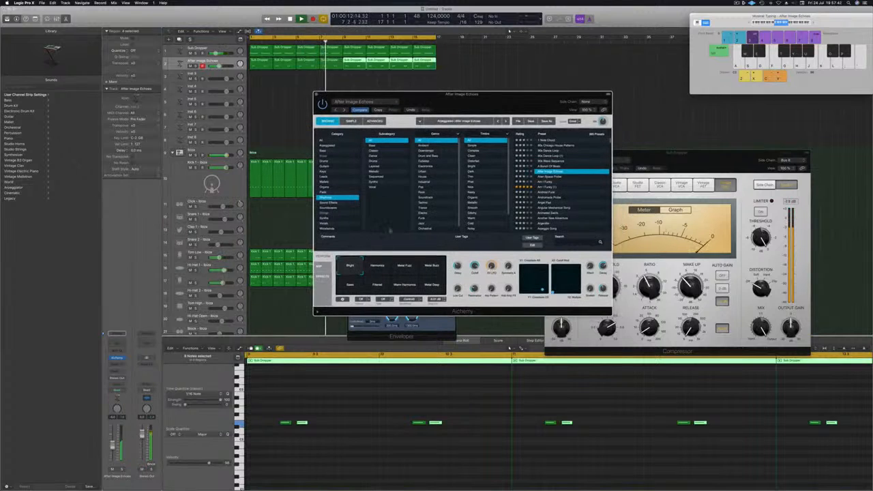
Audition After Image Echoes' snapshots from Harmonics through Metal Deep over the groove, lowering the track's volume slightly
{"action": "left_click", "coordinate": [377, 267]}
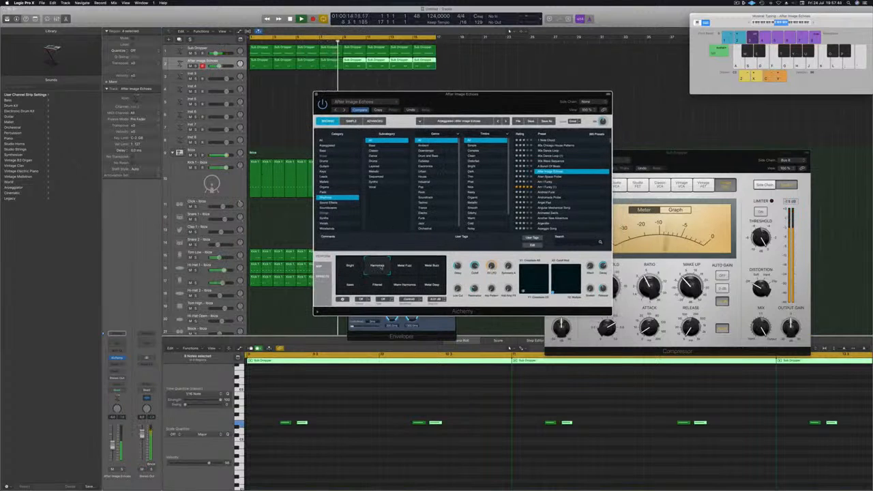
{"action": "left_click", "coordinate": [407, 267]}
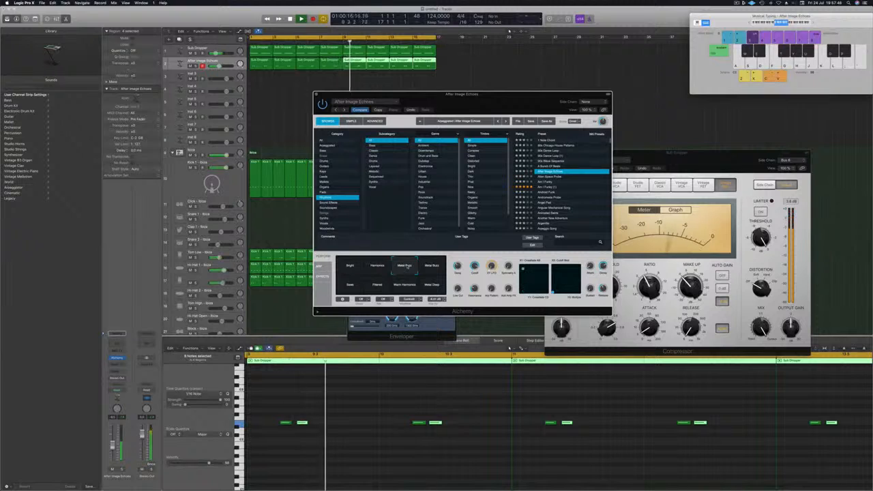
{"action": "left_click", "coordinate": [432, 267]}
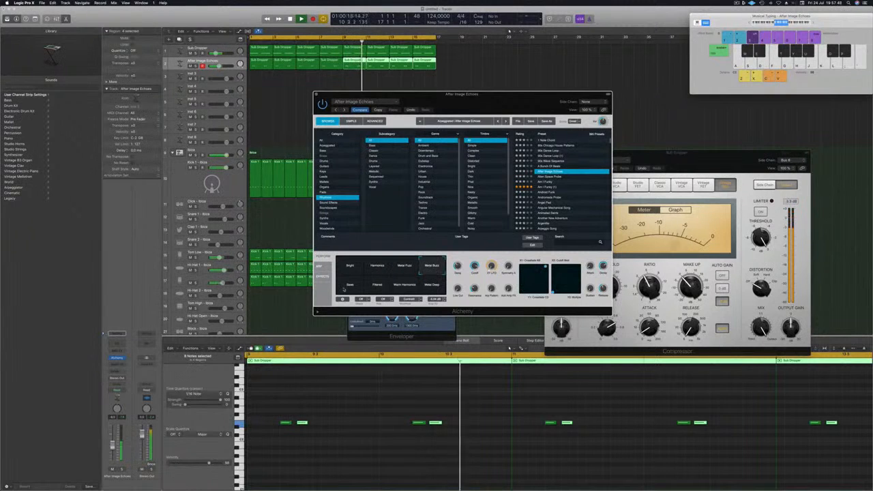
{"action": "left_click_drag", "start_coordinate": [219, 66], "coordinate": [217, 67]}
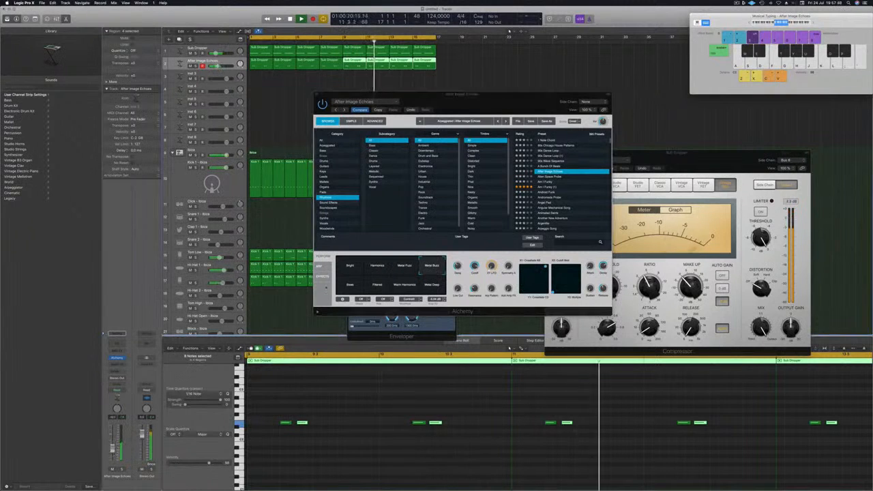
{"action": "left_click", "coordinate": [349, 286]}
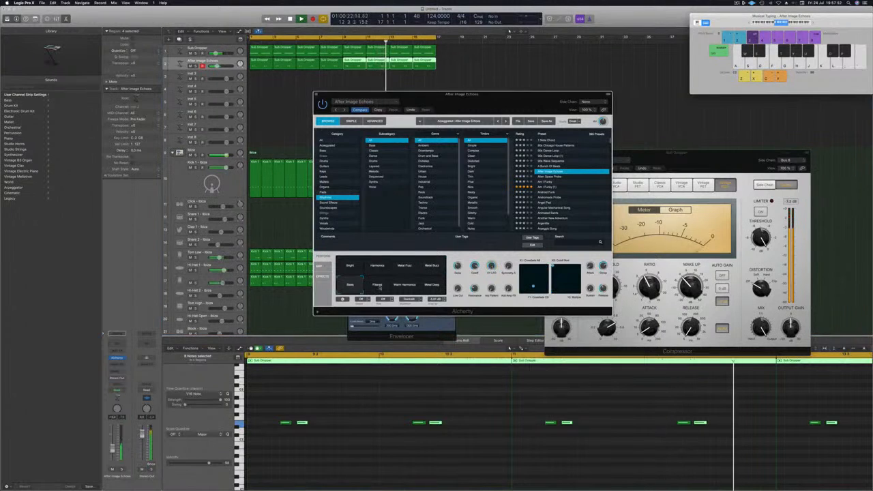
{"action": "left_click", "coordinate": [378, 285]}
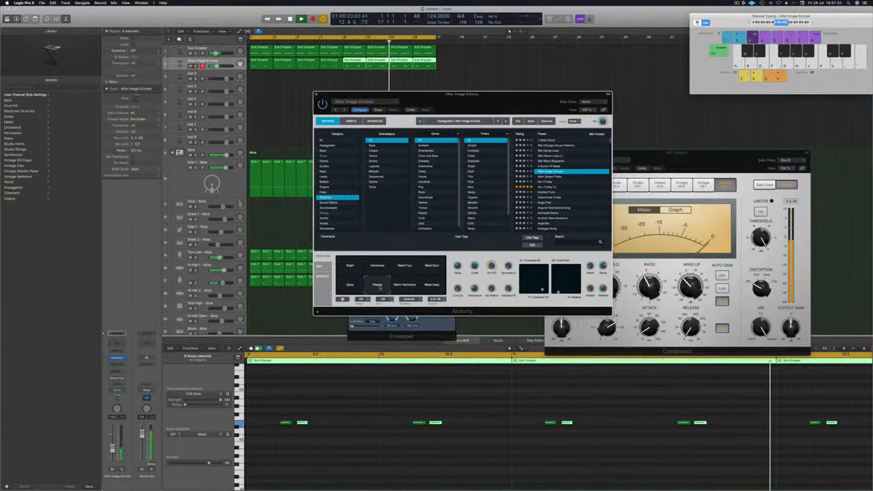
{"action": "left_click", "coordinate": [406, 285]}
{"action": "left_click", "coordinate": [431, 285]}
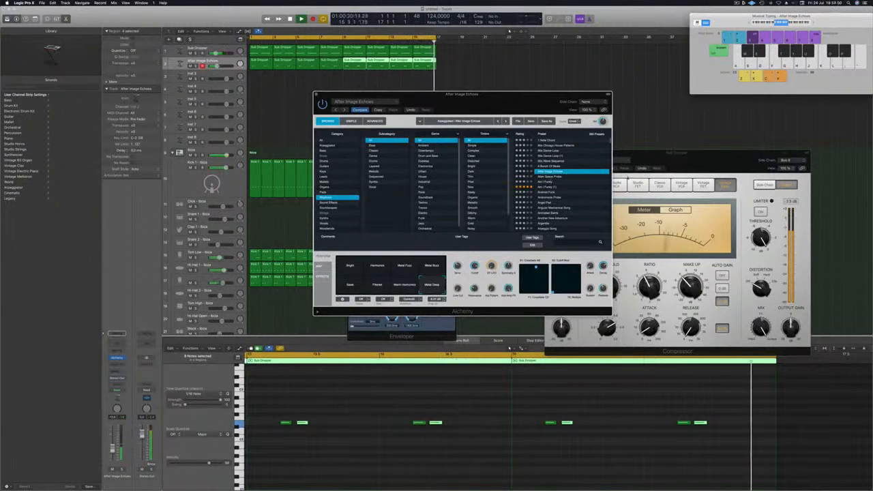
Try the Alien Space Probe preset on the second track and audition its performance snapshots, ending on Robot
{"action": "left_click", "coordinate": [548, 177]}
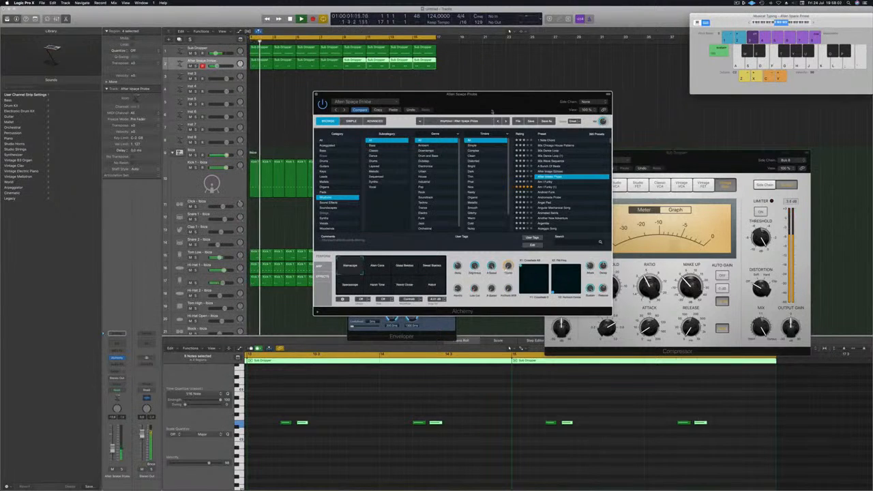
{"action": "left_click_drag", "start_coordinate": [492, 111], "coordinate": [547, 90]}
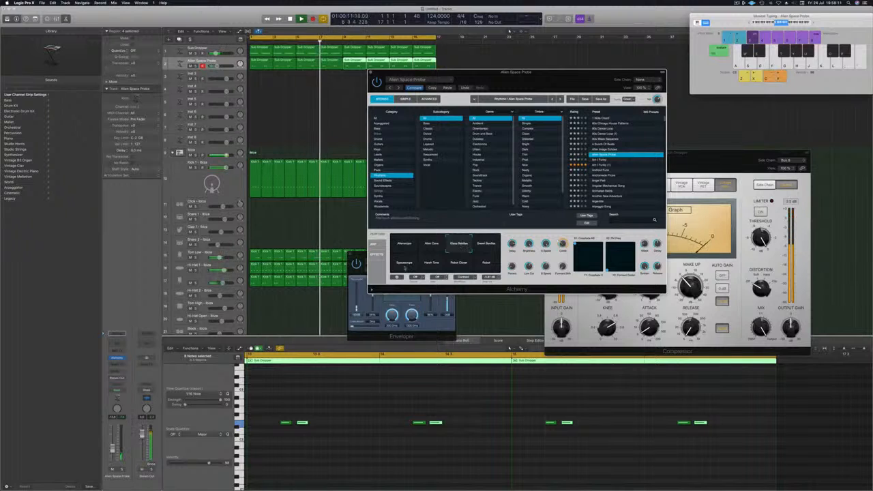
{"action": "left_click", "coordinate": [436, 269]}
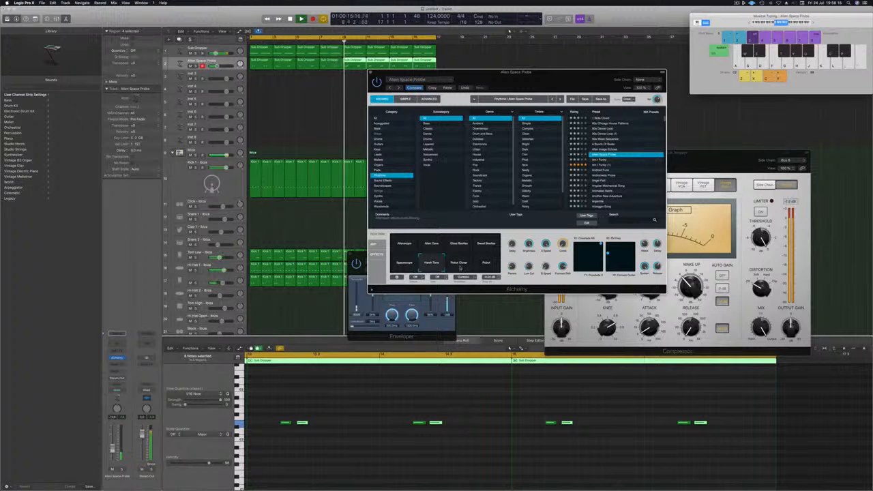
{"action": "left_click", "coordinate": [461, 265]}
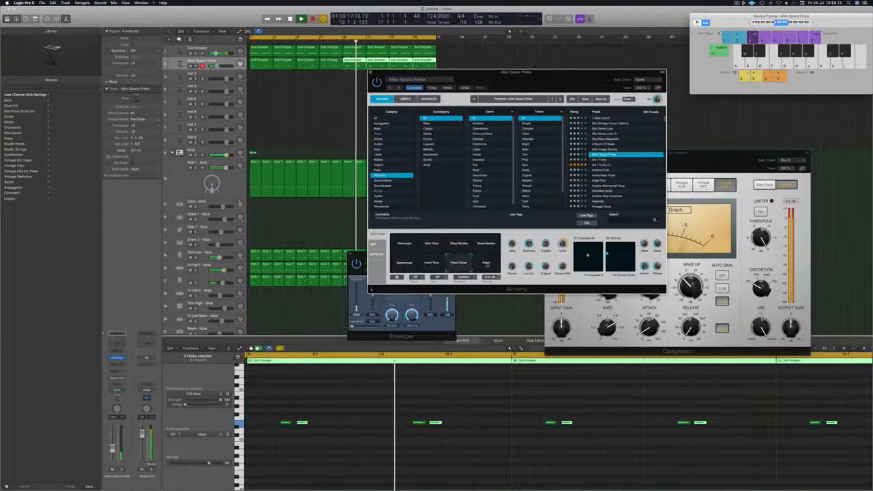
{"action": "left_click", "coordinate": [487, 265]}
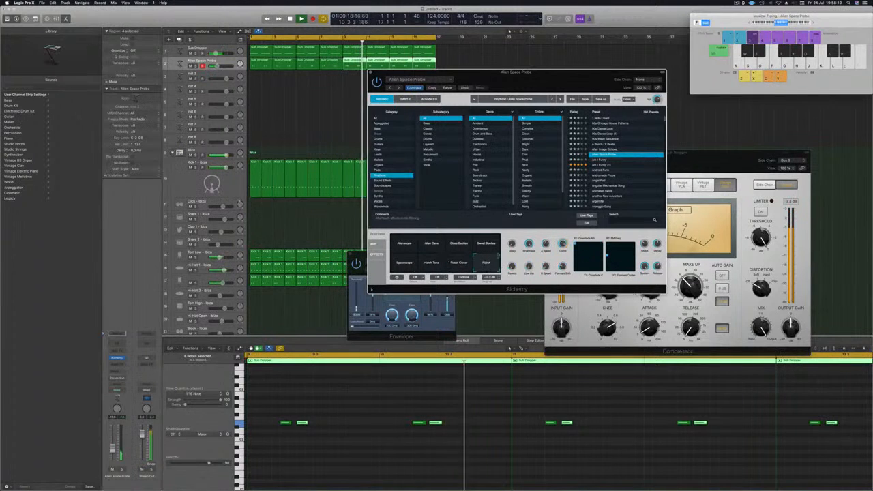
Try the Am I Funky preset on the second track and audition its performance snapshots through High Scream
{"action": "left_click", "coordinate": [598, 161]}
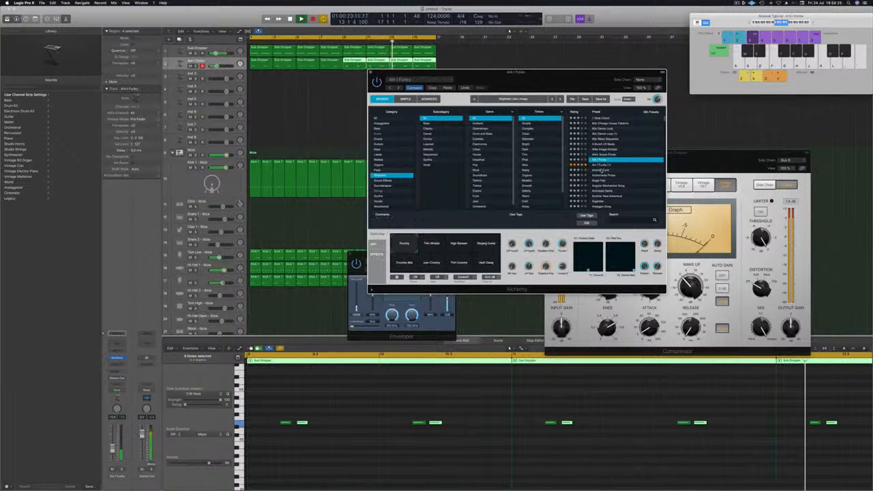
{"action": "left_click", "coordinate": [424, 246]}
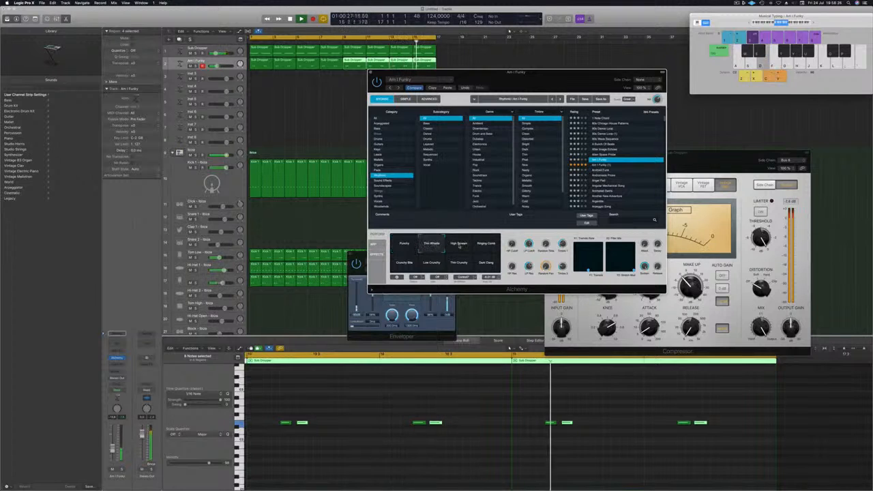
{"action": "left_click", "coordinate": [459, 245]}
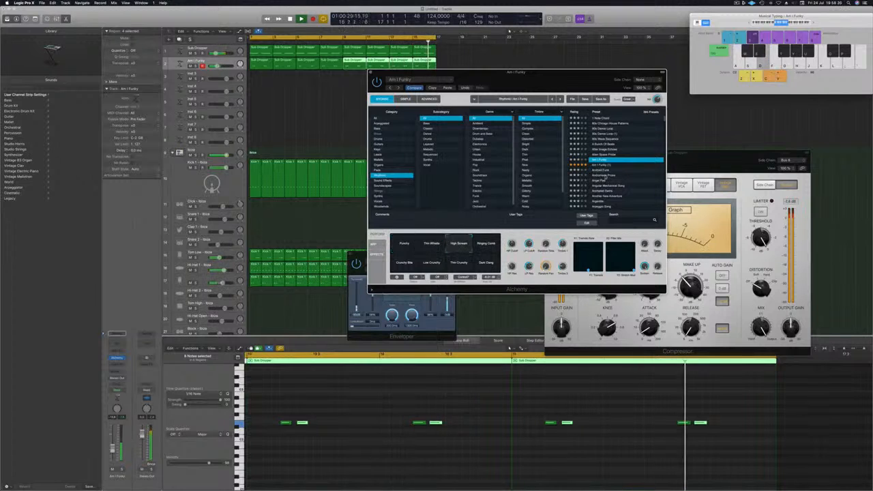
Load the Andromeda Probe preset on the second track and raise the track's volume slightly
{"action": "left_click", "coordinate": [603, 176]}
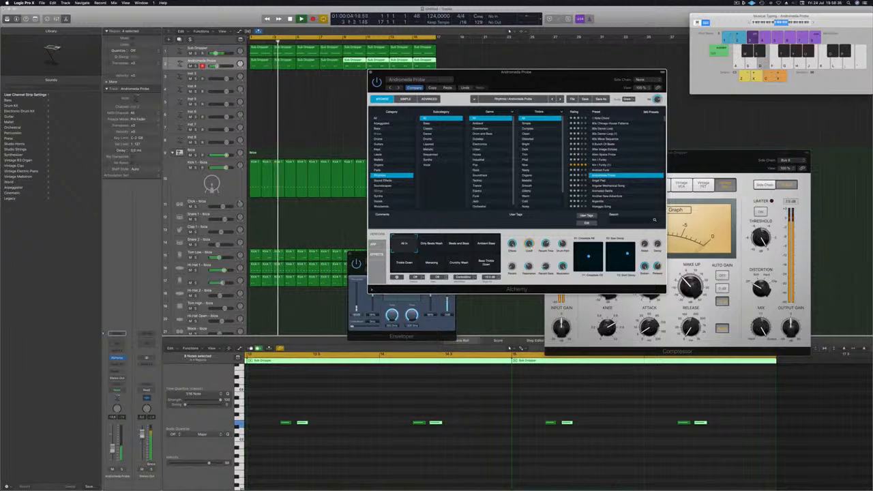
{"action": "left_click_drag", "start_coordinate": [112, 450], "coordinate": [113, 447]}
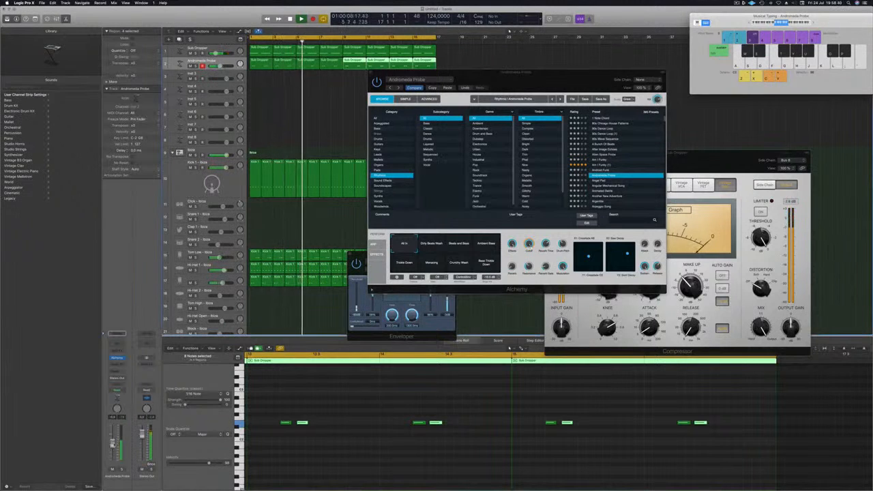
Audition Andromeda Probe's performance snapshots over the groove, settle on All In and close the Alchemy window
{"action": "left_click", "coordinate": [434, 244]}
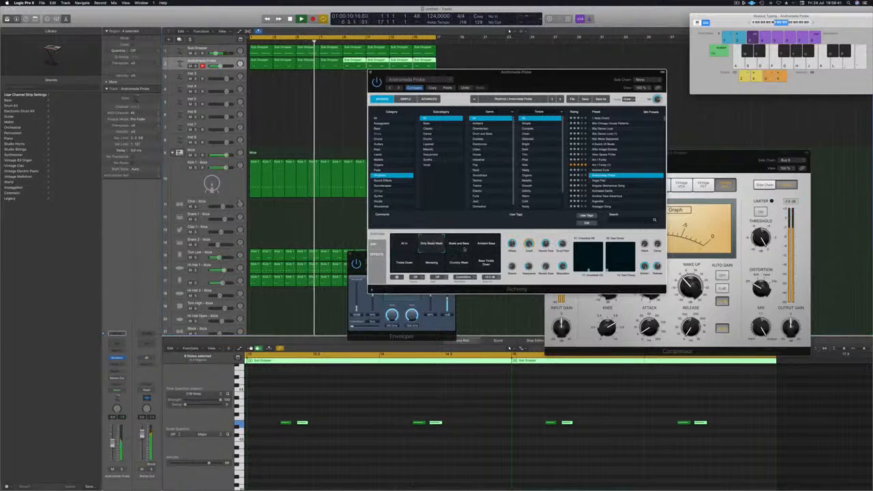
{"action": "left_click", "coordinate": [458, 245]}
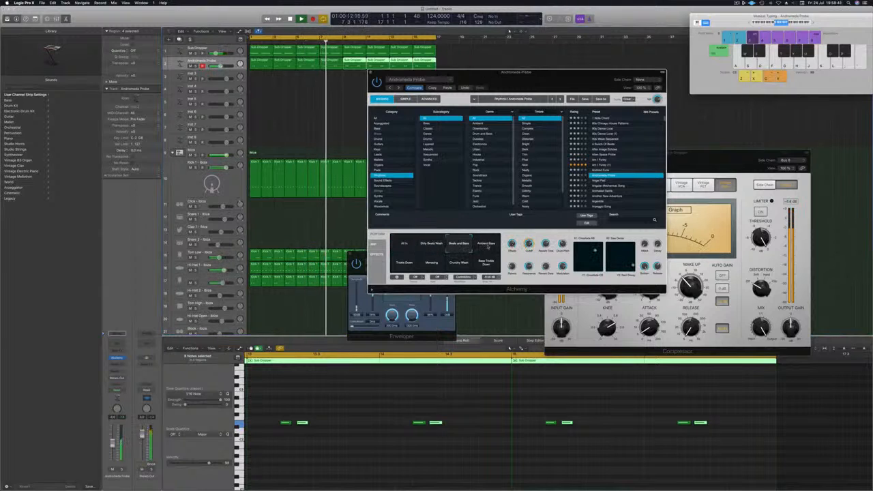
{"action": "left_click", "coordinate": [487, 247]}
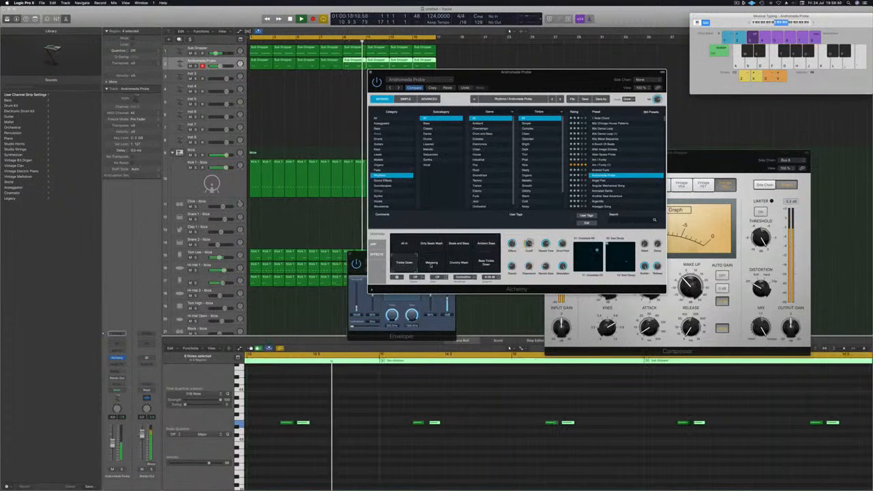
{"action": "left_click", "coordinate": [431, 266]}
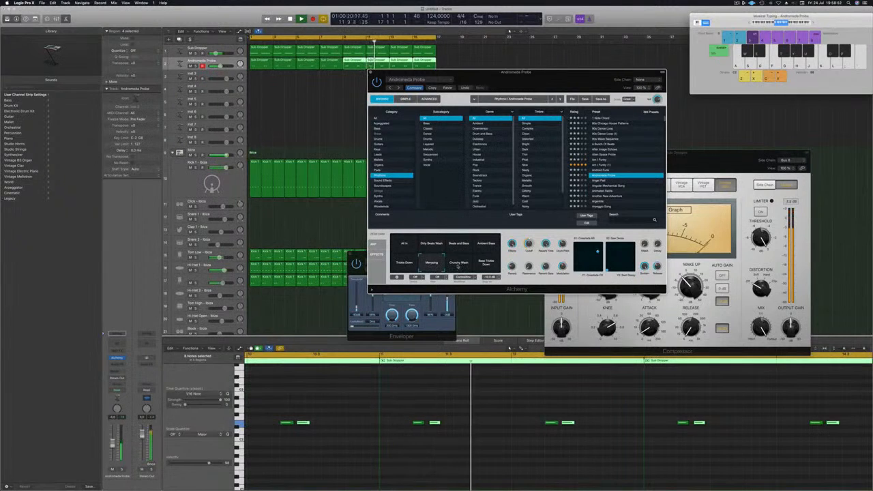
{"action": "left_click", "coordinate": [459, 266]}
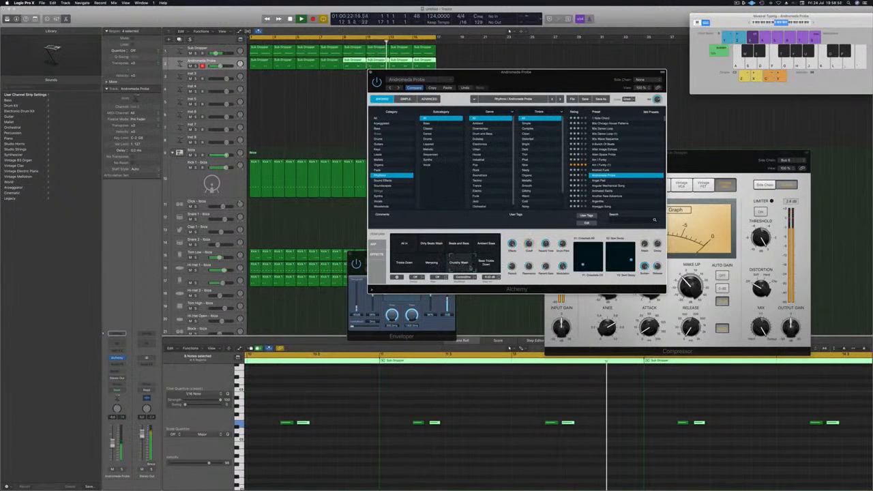
{"action": "left_click", "coordinate": [487, 266]}
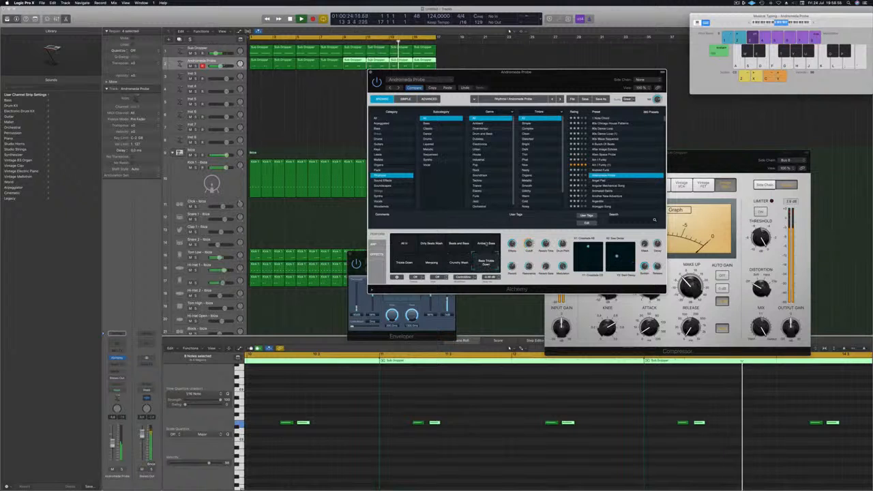
{"action": "left_click", "coordinate": [405, 243]}
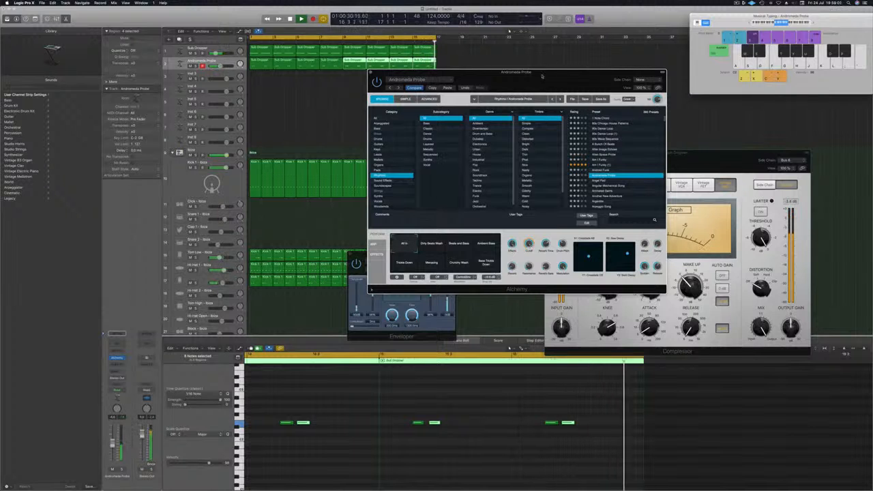
{"action": "left_click_drag", "start_coordinate": [542, 75], "coordinate": [512, 100]}
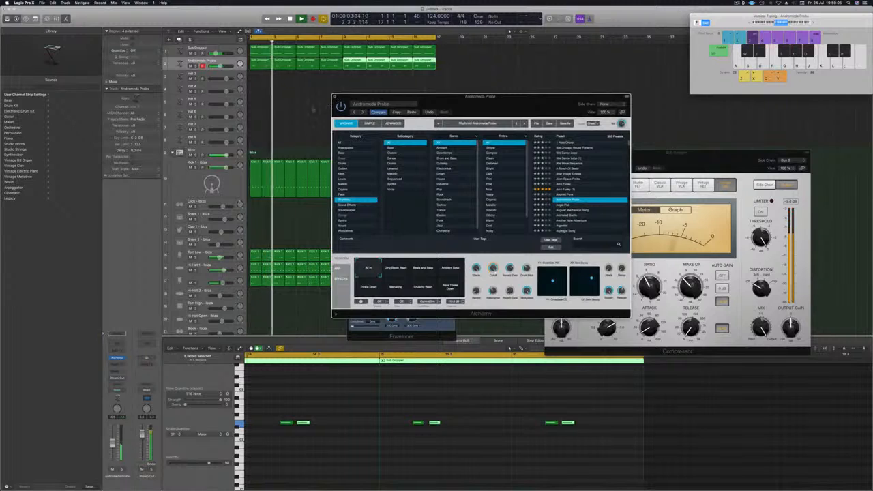
{"action": "left_click", "coordinate": [334, 96]}
Copy the first Kick 1 region to bar 1 of the Clap 1 track and transpose its four notes up to the clap's pitch
{"action": "scroll", "coordinate": [341, 188], "scroll_direction": "down", "scroll_amount": 5}
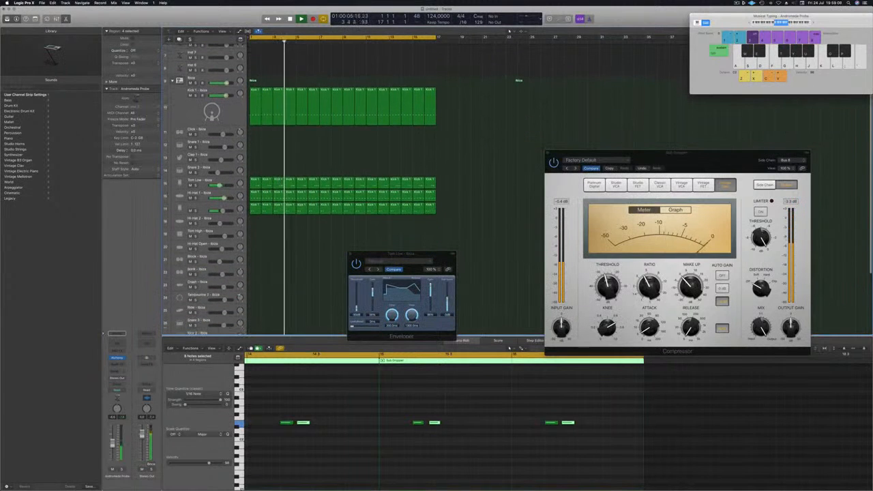
{"action": "left_click_drag", "start_coordinate": [255, 105], "coordinate": [255, 161]}
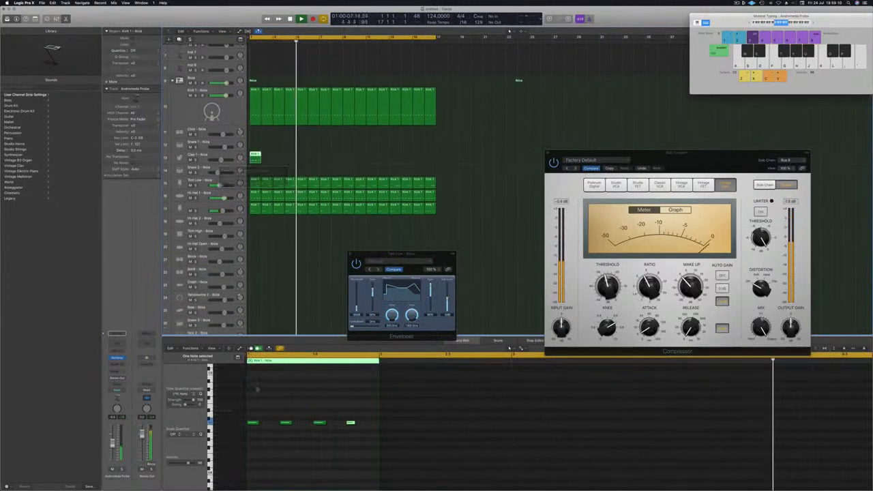
{"action": "left_click_drag", "start_coordinate": [254, 411], "coordinate": [399, 448]}
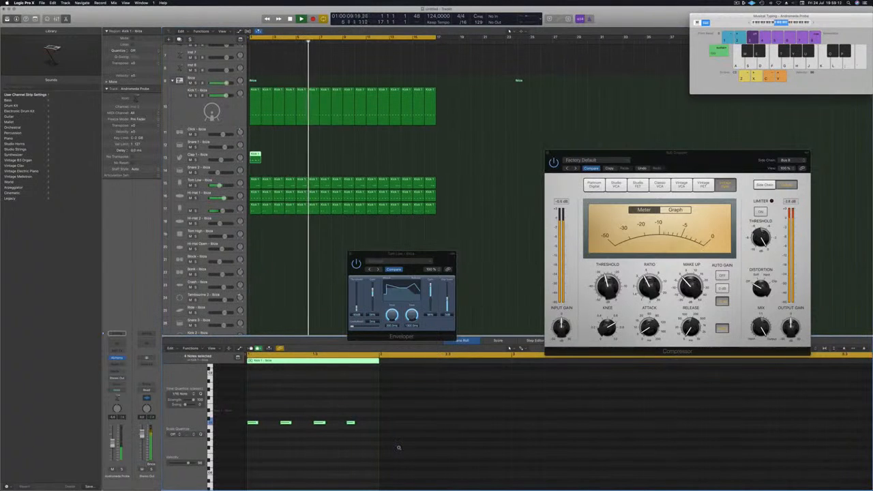
{"action": "key", "text": "alt+Up"}
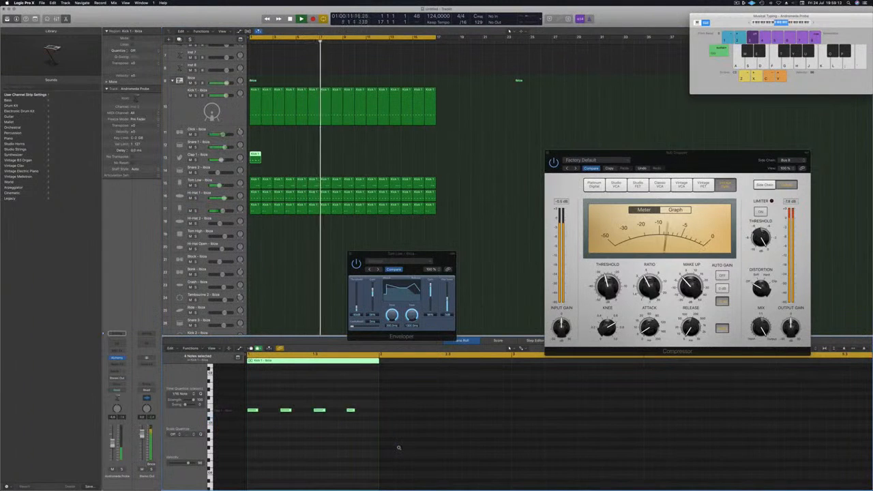
Delete all but the first note in the clap region and copy that note to position 1 1 4 1
{"action": "left_click_drag", "start_coordinate": [277, 393], "coordinate": [246, 425]}
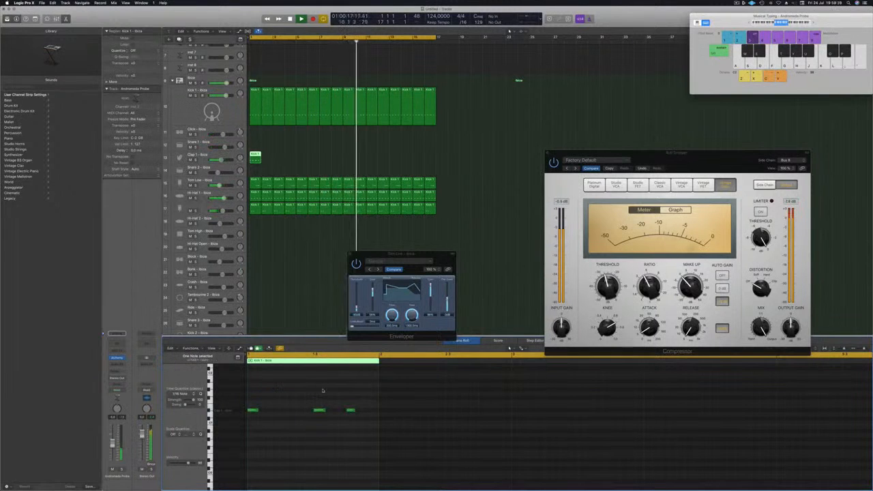
{"action": "left_click_drag", "start_coordinate": [323, 390], "coordinate": [379, 435]}
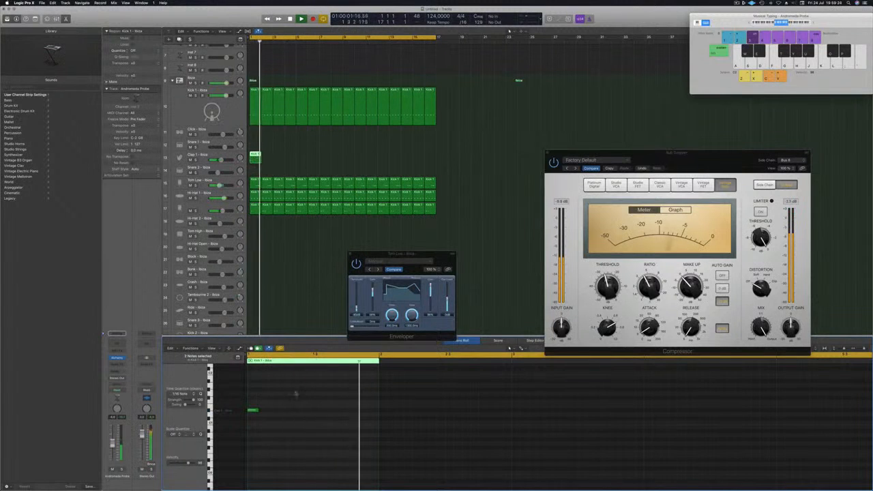
{"action": "left_click", "coordinate": [249, 411]}
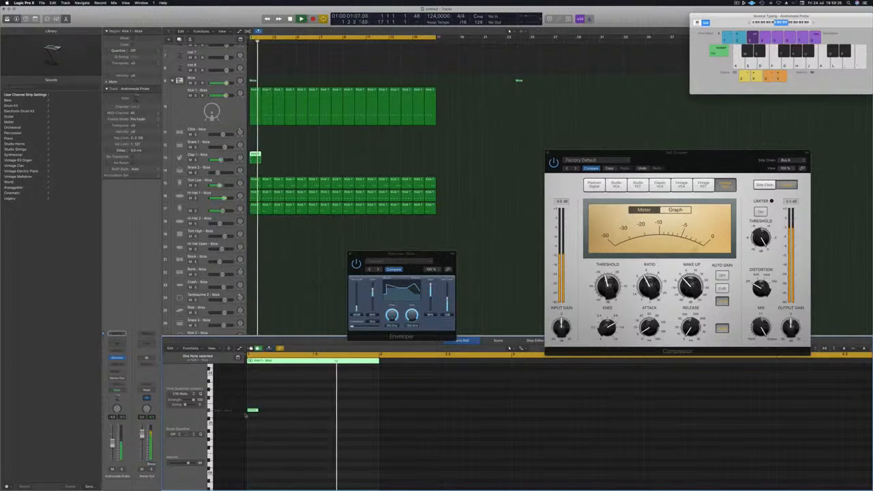
{"action": "left_click_drag", "start_coordinate": [252, 411], "coordinate": [278, 412]}
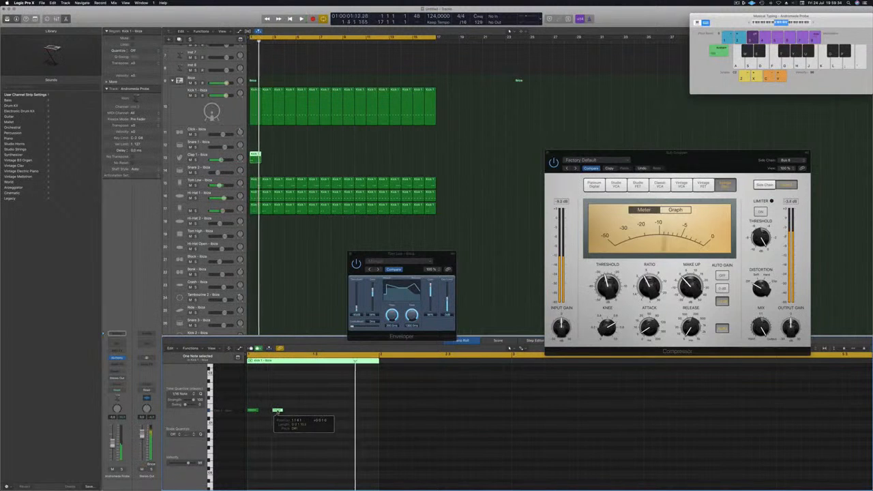
Repeat the two-note clap region across all 16 bars and load the Clap 2 - Deep Tech sound on its track
{"action": "left_click", "coordinate": [269, 159]}
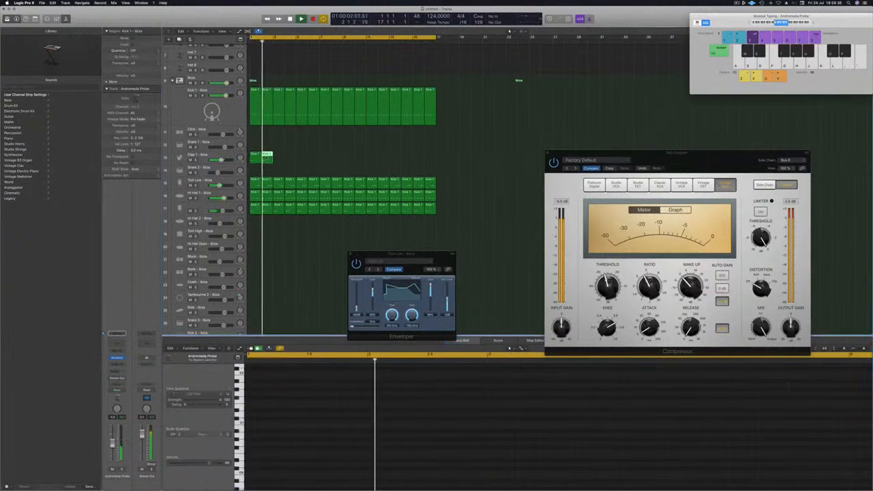
{"action": "left_click_drag", "start_coordinate": [259, 159], "coordinate": [350, 163]}
{"action": "key", "text": "Return"}
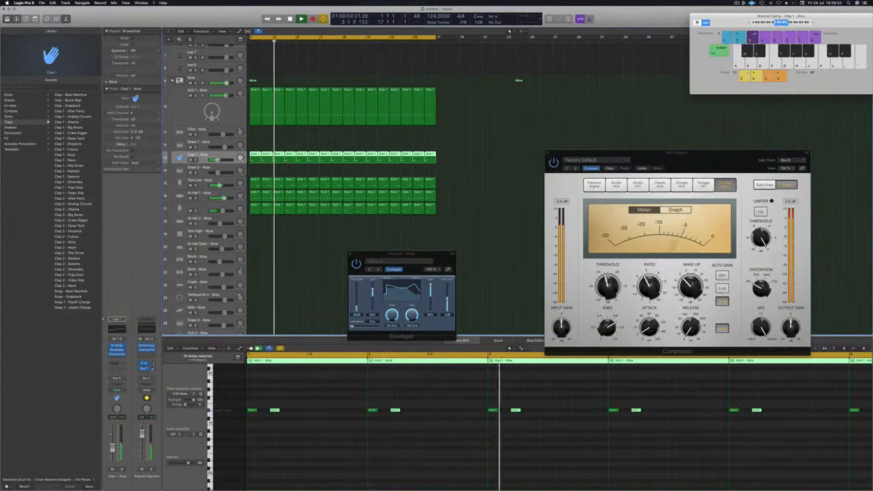
{"action": "left_click", "coordinate": [71, 225]}
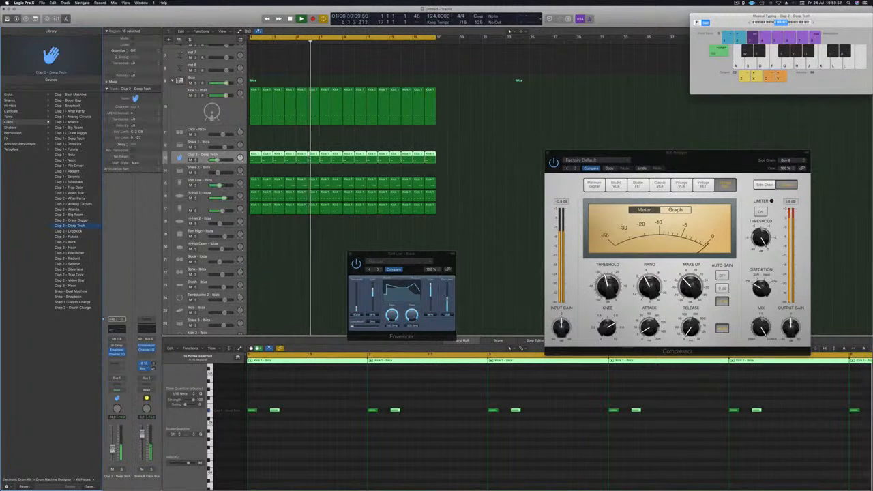
Adjust the clap's Stereo Delay from the Dual Resonating setting, lowering both feedbacks and setting both high cuts to 20000 Hz, and replay the groove
{"action": "left_click", "coordinate": [117, 345]}
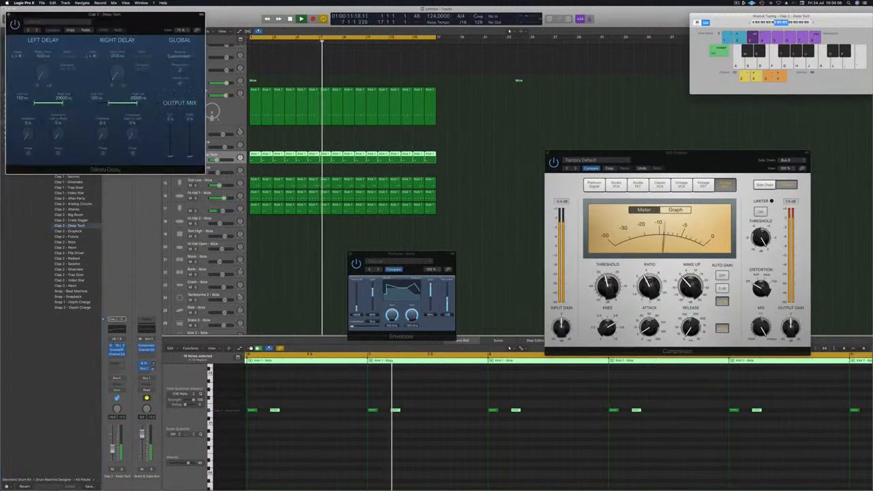
{"action": "left_click", "coordinate": [117, 346]}
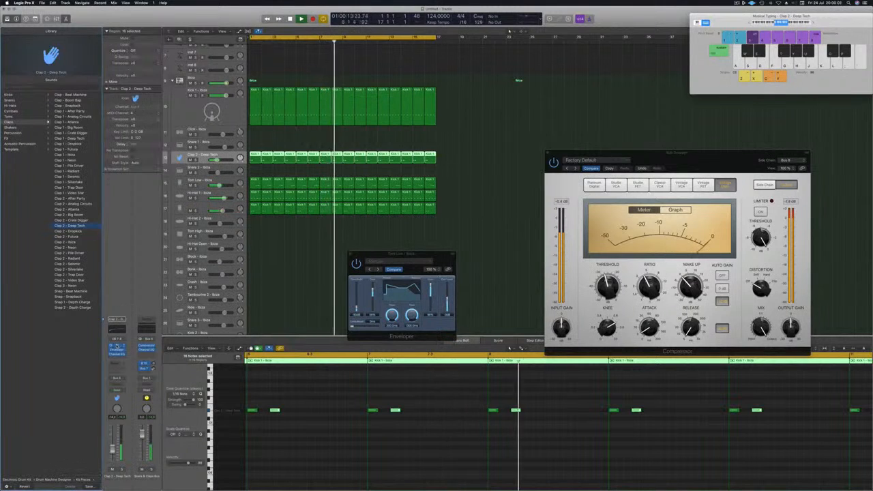
{"action": "left_click", "coordinate": [117, 346]}
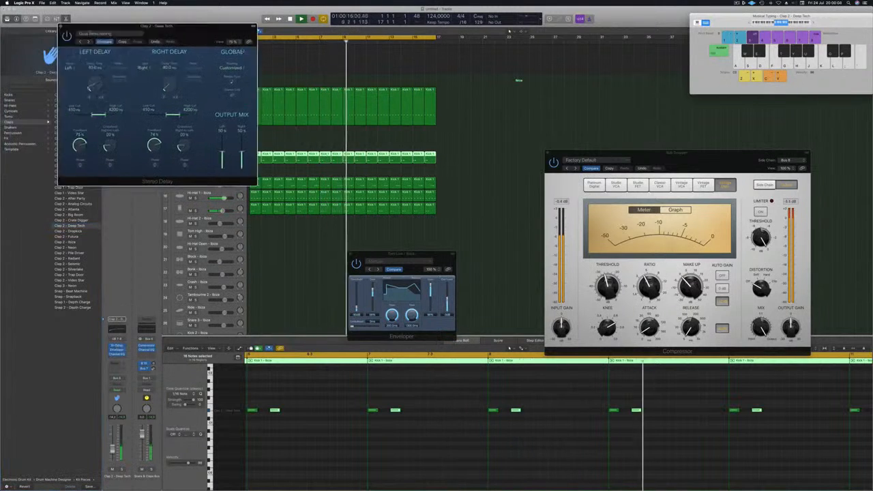
{"action": "left_click_drag", "start_coordinate": [168, 30], "coordinate": [581, 69]}
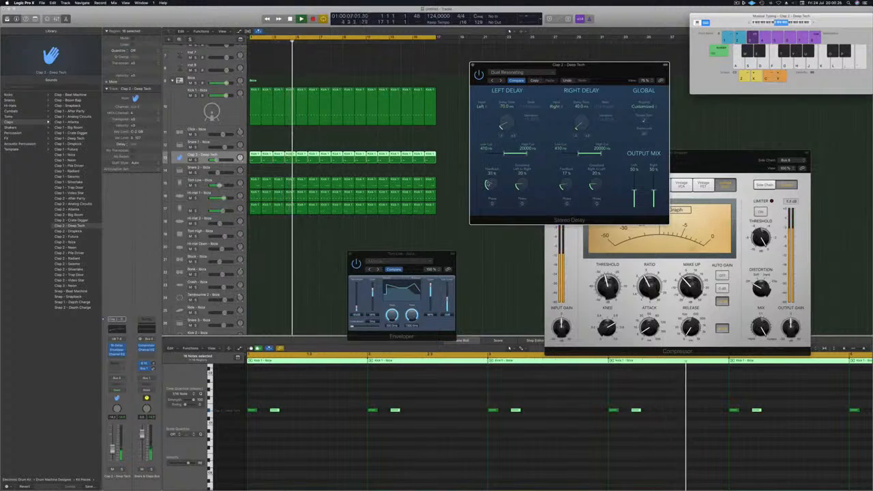
{"action": "left_click_drag", "start_coordinate": [575, 79], "coordinate": [570, 79]}
{"action": "left_click", "coordinate": [468, 64]}
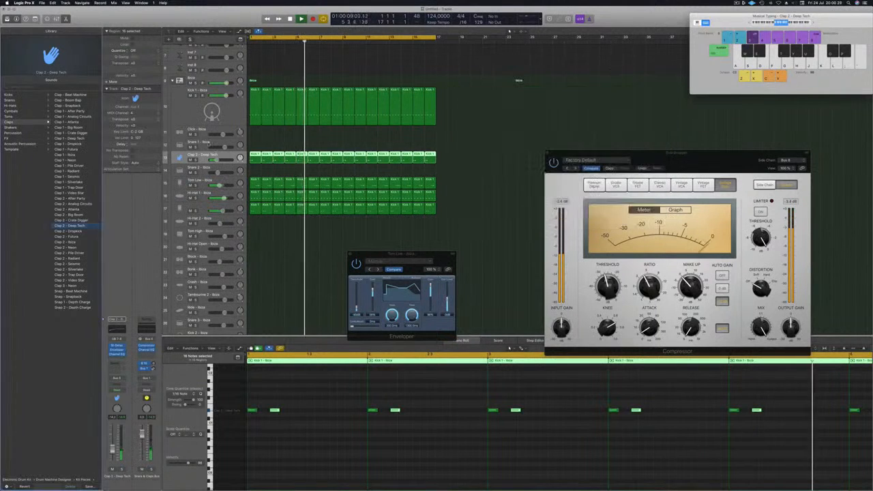
{"action": "key", "text": "space"}
{"action": "key", "text": "space"}
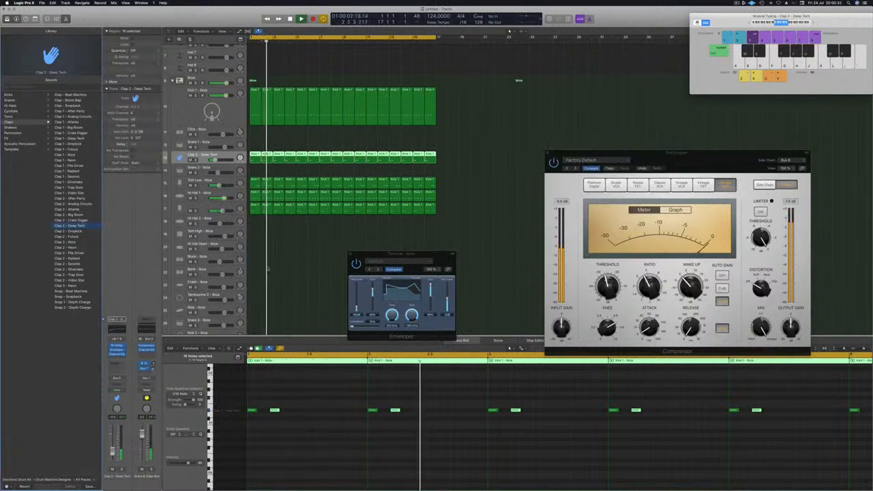
Copy the first Hi-Hat 1 region to bar 1 of the Ride track and move its four notes onto the beats at the ride's pitch
{"action": "left_click", "coordinate": [280, 258]}
{"action": "scroll", "coordinate": [280, 258], "scroll_direction": "down", "scroll_amount": 3}
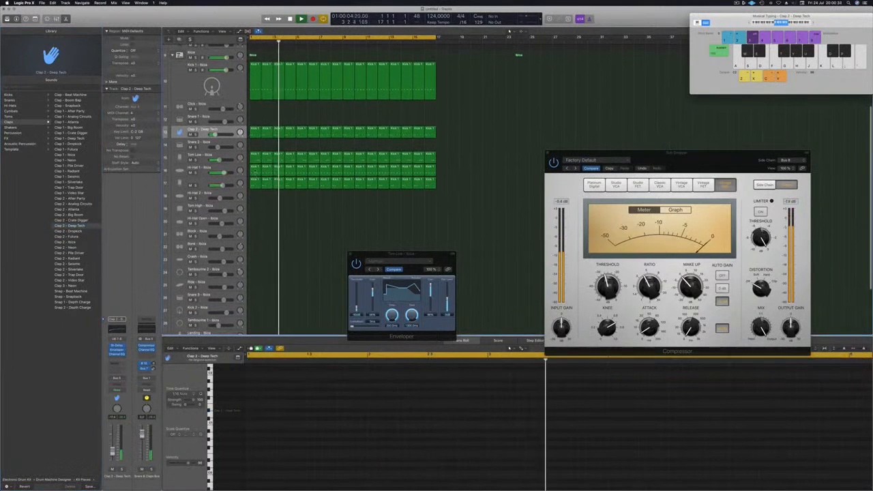
{"action": "left_click", "coordinate": [256, 168]}
{"action": "left_click_drag", "start_coordinate": [256, 167], "coordinate": [253, 285]}
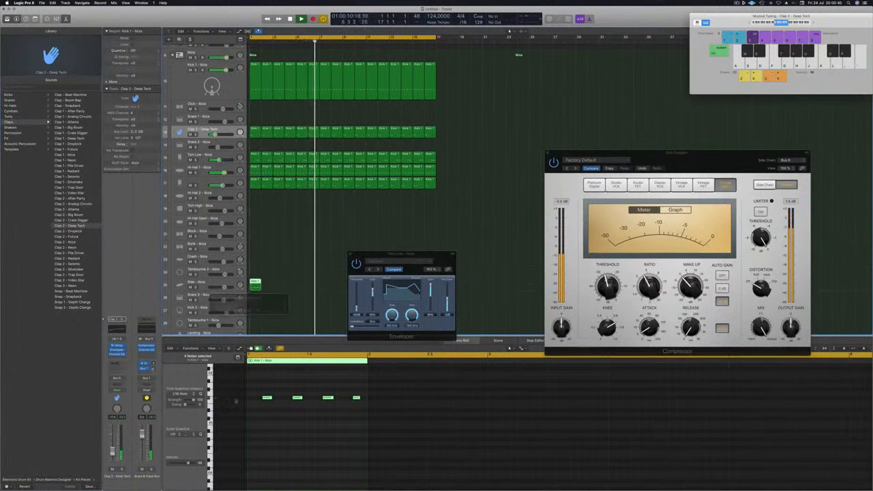
{"action": "left_click_drag", "start_coordinate": [260, 390], "coordinate": [360, 414]}
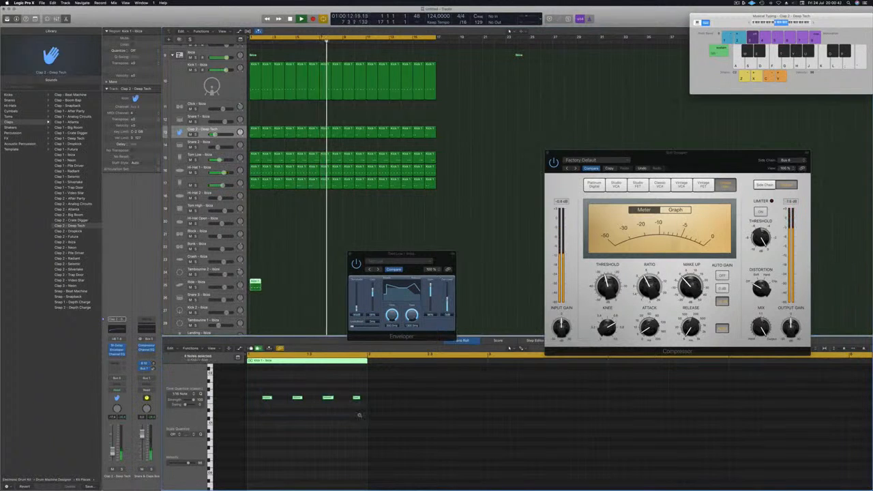
{"action": "scroll", "coordinate": [359, 415], "scroll_direction": "down", "scroll_amount": 5}
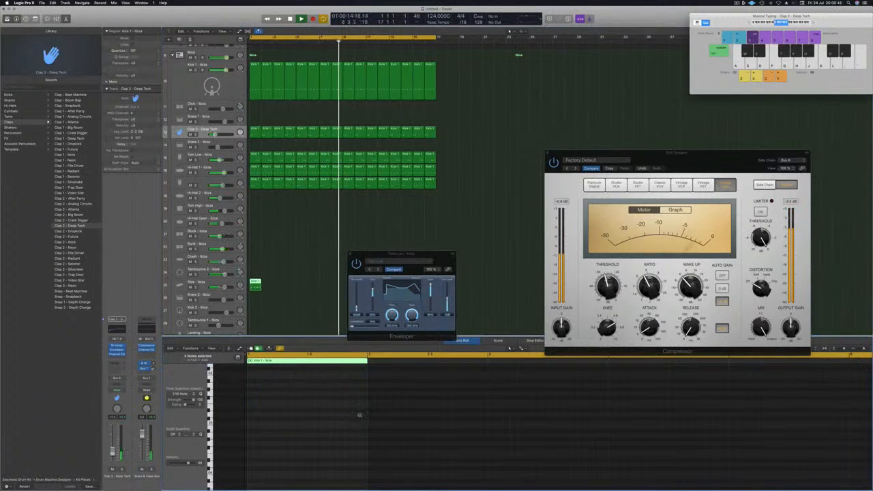
Replay the groove, move the Enveloper window clear of the arrangement, and repeat the ride region across all 16 bars
{"action": "key", "text": "space"}
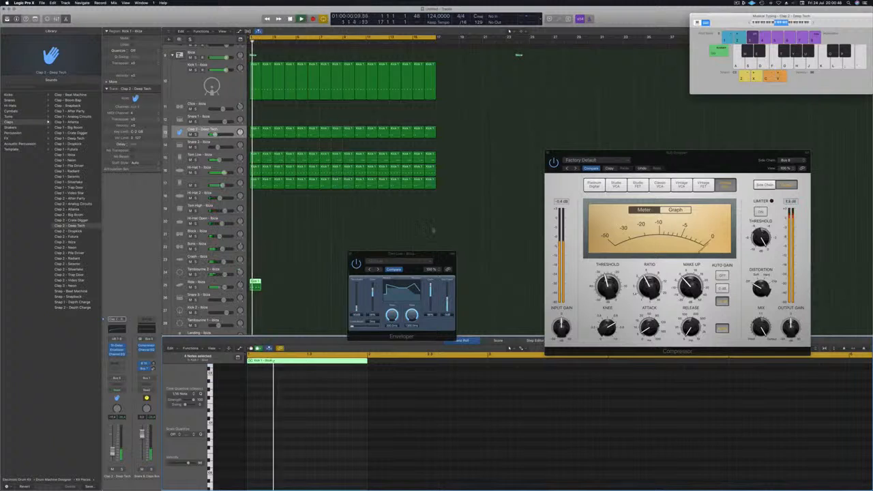
{"action": "left_click_drag", "start_coordinate": [413, 254], "coordinate": [682, 202]}
{"action": "key", "text": "space"}
{"action": "key", "text": "space"}
{"action": "left_click", "coordinate": [265, 289]}
{"action": "left_click", "coordinate": [255, 285]}
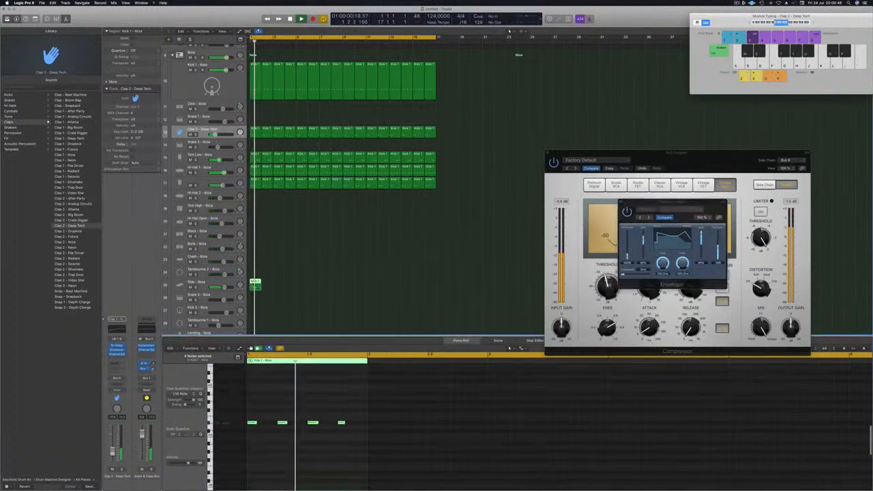
{"action": "left_click_drag", "start_coordinate": [266, 288], "coordinate": [373, 288]}
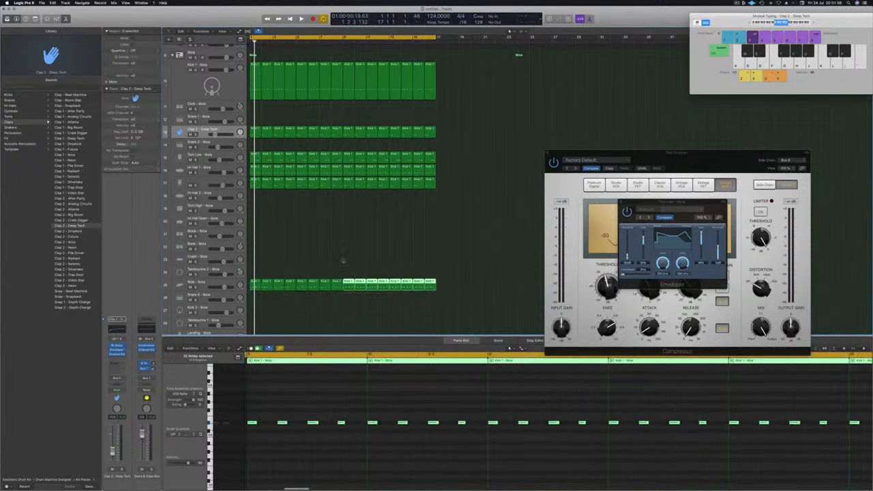
Audition ride sounds during playback and load Ride - Atlanta on the ride track
{"action": "key", "text": "space"}
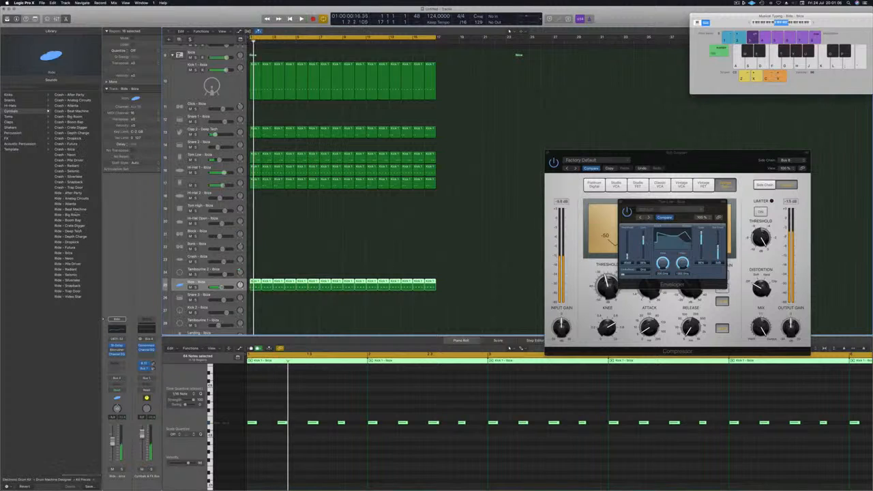
{"action": "left_click", "coordinate": [69, 193]}
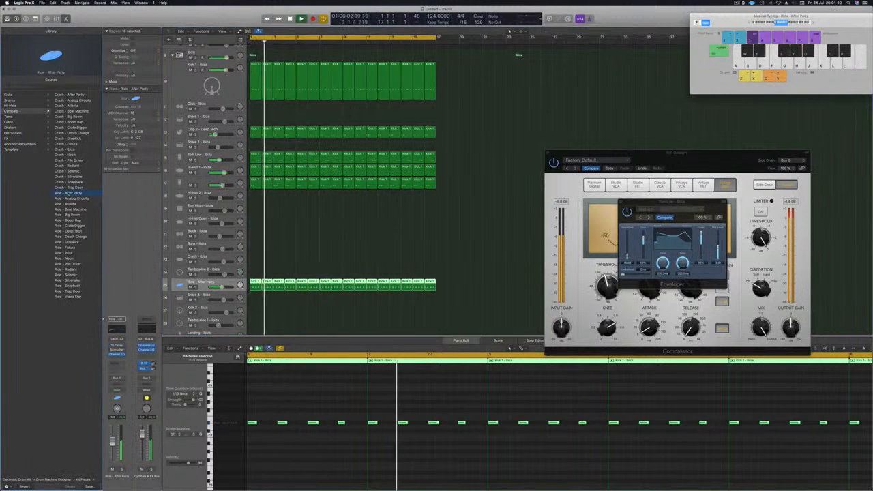
{"action": "key", "text": "Down"}
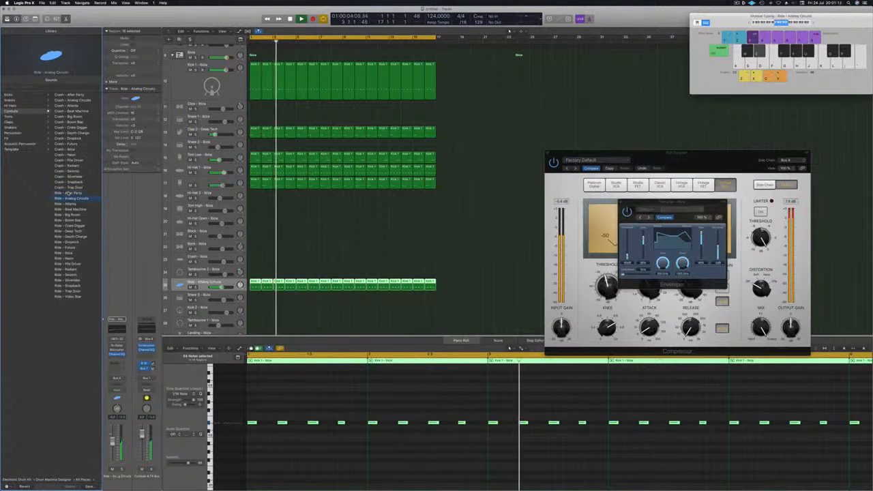
{"action": "key", "text": "Down"}
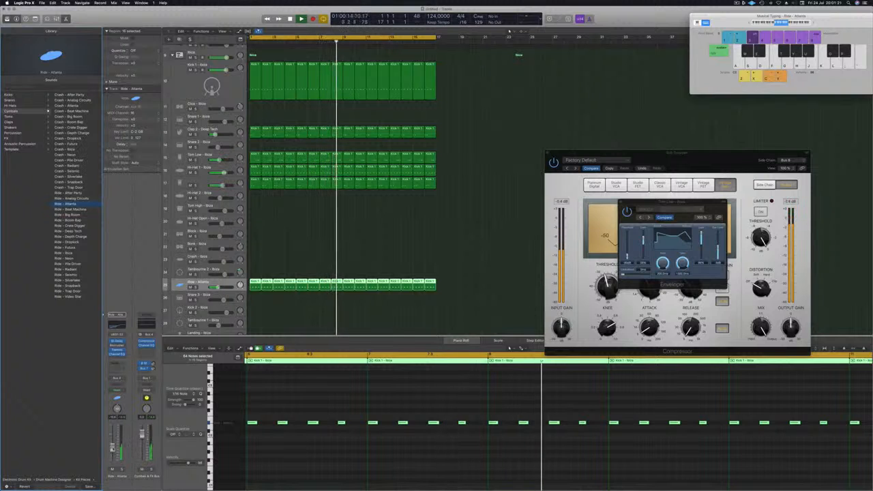
Copy the first Andromeda Probe region to bar 1 of the Inst 3 track and reduce it to one note on beat 4 of each bar
{"action": "left_click", "coordinate": [365, 254]}
{"action": "scroll", "coordinate": [382, 218], "scroll_direction": "up", "scroll_amount": 5}
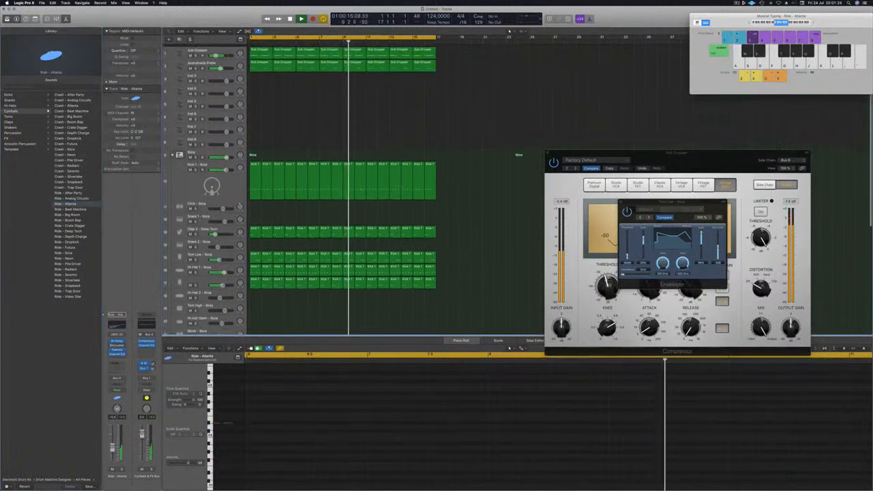
{"action": "left_click", "coordinate": [330, 60]}
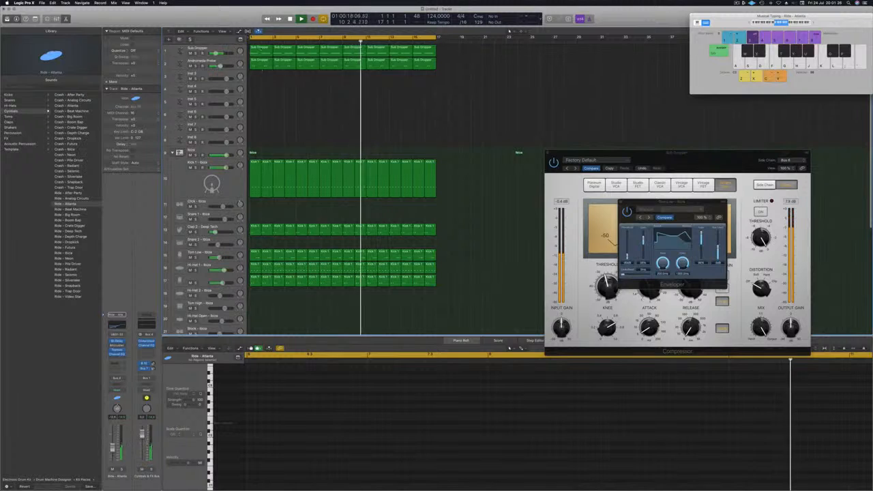
{"action": "left_click", "coordinate": [262, 62]}
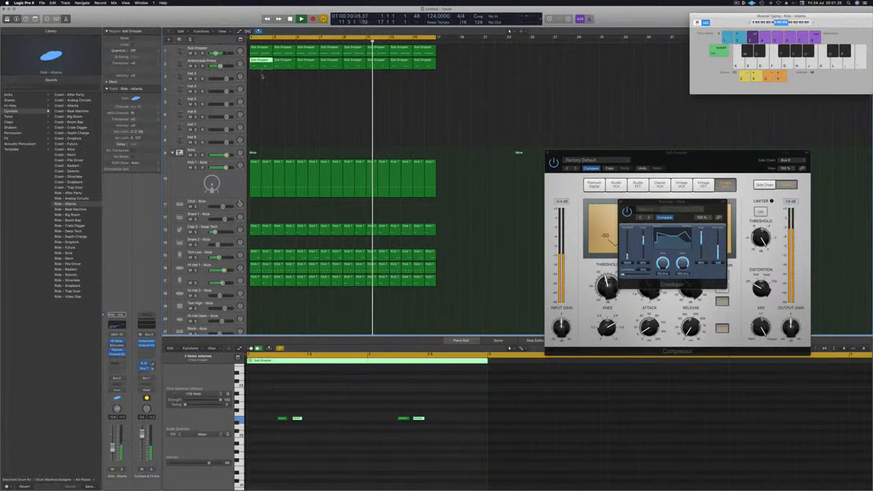
{"action": "left_click_drag", "start_coordinate": [262, 63], "coordinate": [262, 76]}
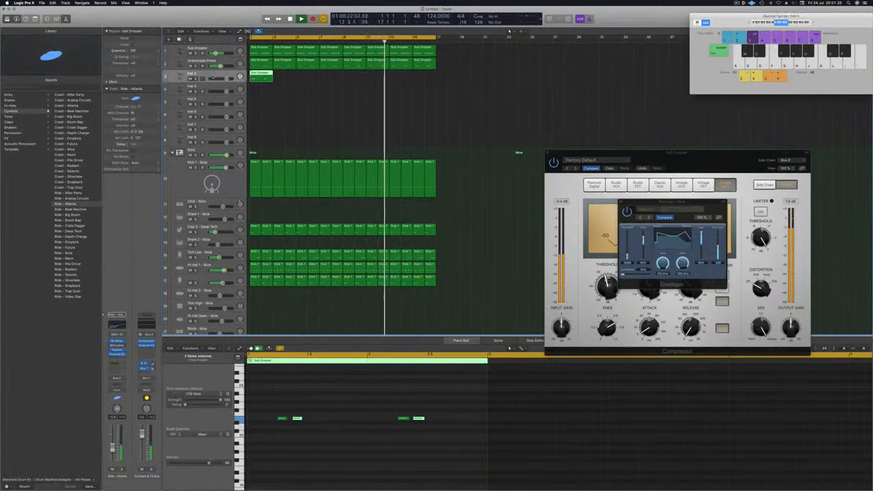
{"action": "left_click_drag", "start_coordinate": [266, 403], "coordinate": [494, 447]}
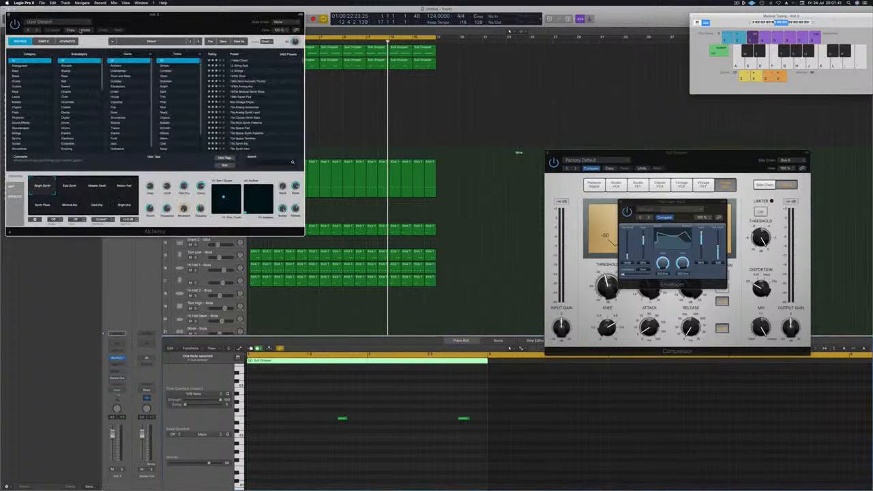
Move the Inst 3 Alchemy window off the tracks, replay the groove from the start, and lower the Inst 3 volume slightly
{"action": "left_click_drag", "start_coordinate": [111, 25], "coordinate": [515, 59]}
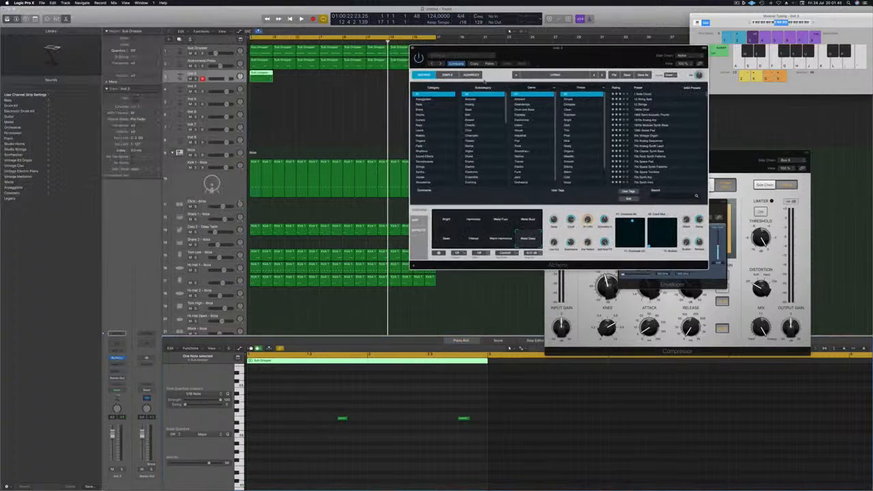
{"action": "key", "text": "Return"}
{"action": "key", "text": "space"}
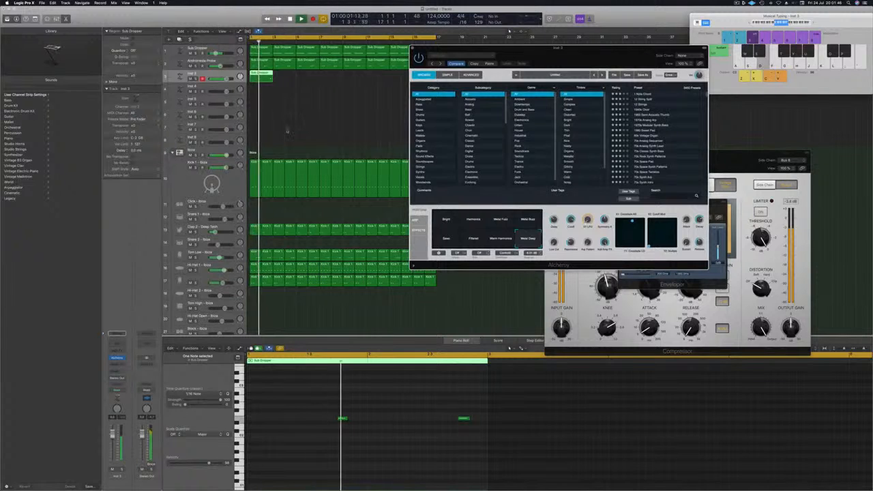
{"action": "left_click_drag", "start_coordinate": [579, 59], "coordinate": [599, 97]}
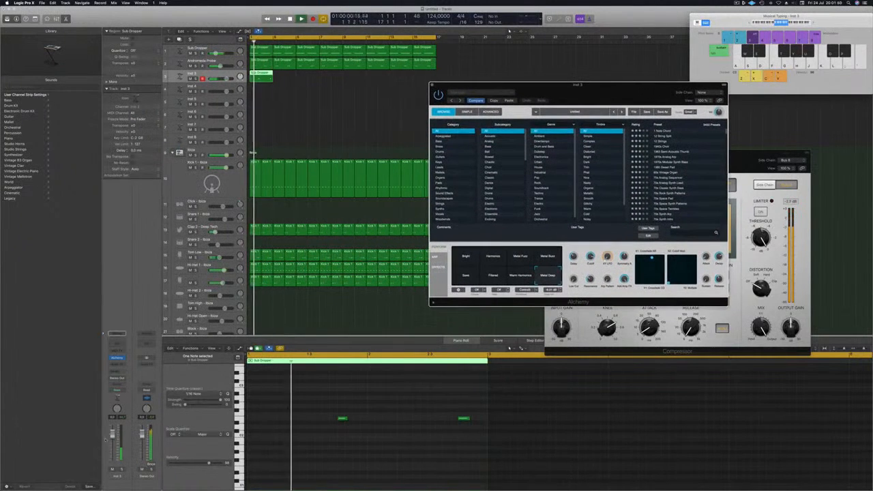
{"action": "left_click_drag", "start_coordinate": [113, 438], "coordinate": [114, 444]}
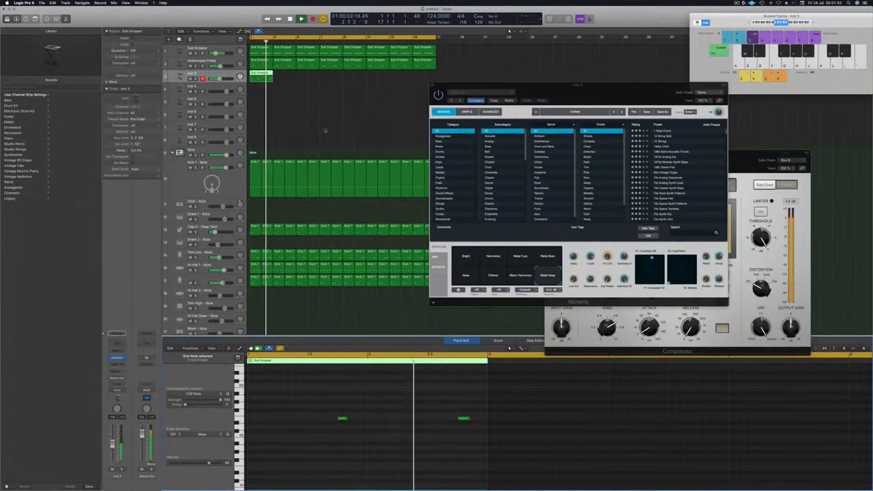
Repeat the Inst 3 region across 16 bars and duplicate all regions in the arrangement until they fill 64 bars
{"action": "left_click_drag", "start_coordinate": [263, 75], "coordinate": [354, 77]}
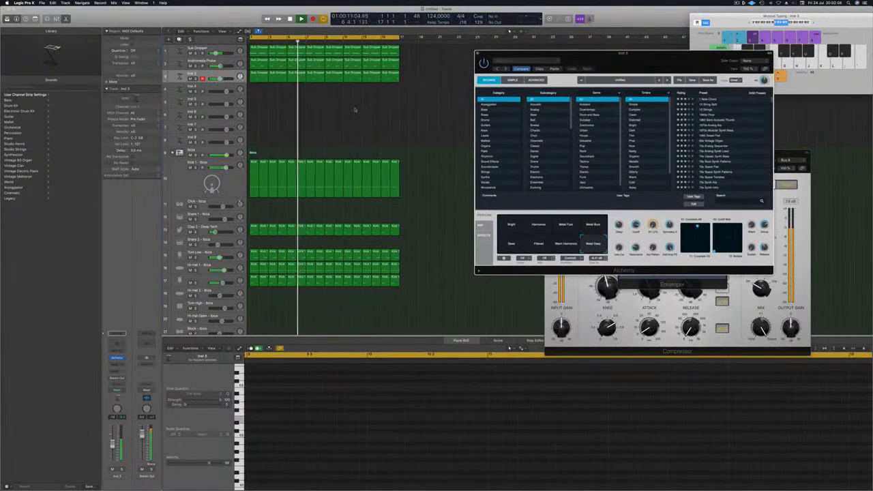
{"action": "key", "text": "super+Left"}
{"action": "key", "text": "super+Left"}
{"action": "key", "text": "super+Left"}
{"action": "key", "text": "super+Left"}
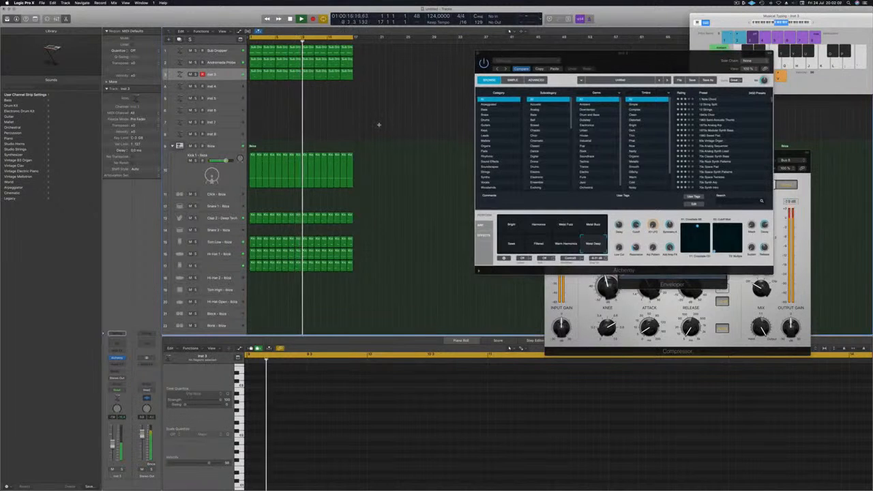
{"action": "key", "text": "super+a"}
{"action": "key", "text": "super+r"}
{"action": "key", "text": "super+r"}
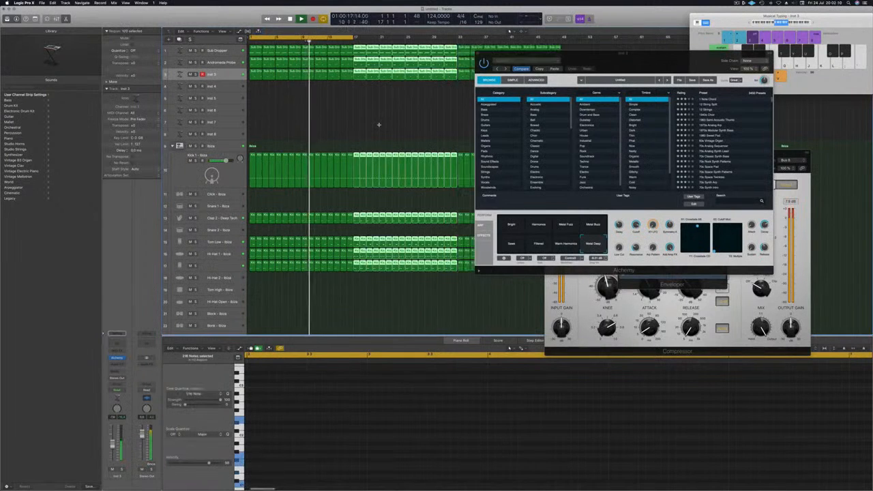
Close the Alchemy and Compressor windows, move Musical Typing off the toolbar area, and show the secondary ruler
{"action": "left_click", "coordinate": [480, 56]}
{"action": "key", "text": "super+z"}
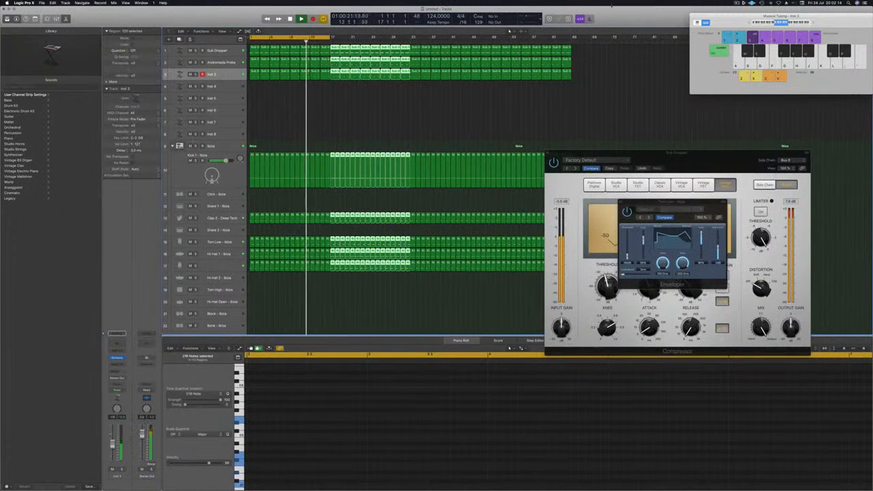
{"action": "left_click_drag", "start_coordinate": [715, 26], "coordinate": [685, 79]}
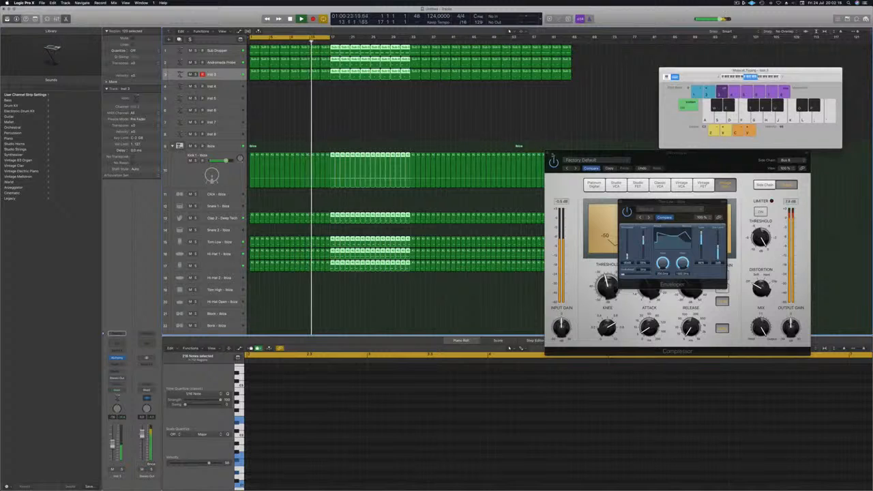
{"action": "left_click", "coordinate": [548, 154]}
{"action": "left_click", "coordinate": [222, 31]}
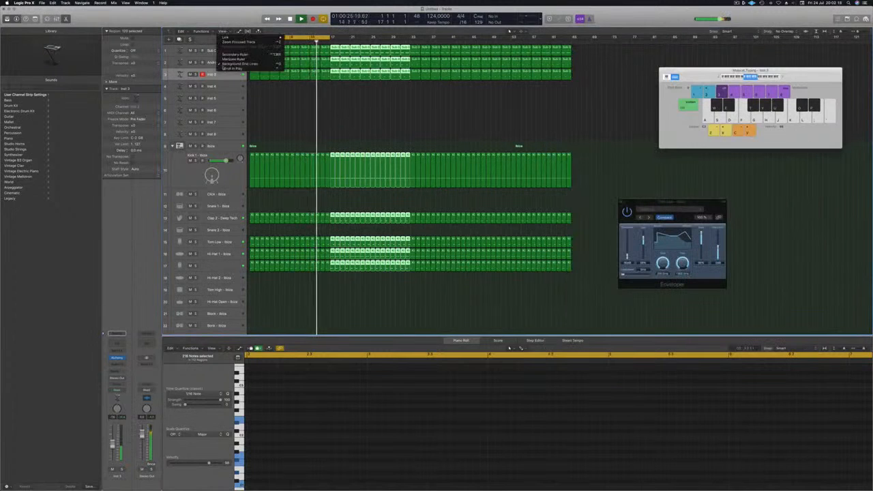
{"action": "left_click", "coordinate": [235, 54]}
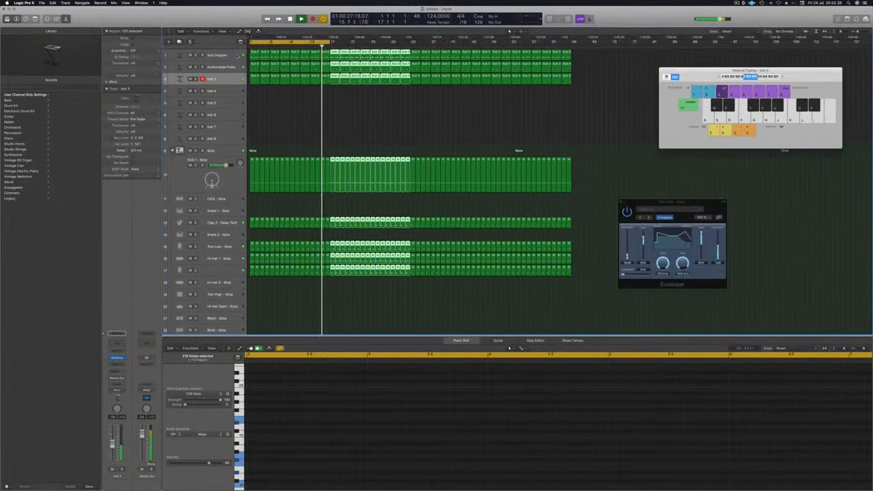
Move the project end marker back to just after the last regions, slightly past bar 65
{"action": "scroll", "coordinate": [848, 38], "scroll_direction": "right", "scroll_amount": 4}
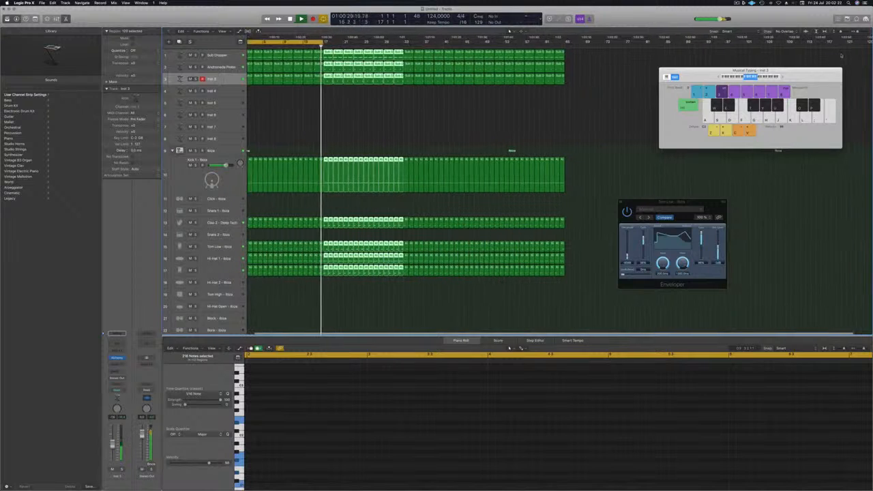
{"action": "left_click", "coordinate": [870, 51]}
{"action": "scroll", "coordinate": [870, 49], "scroll_direction": "left", "scroll_amount": 1}
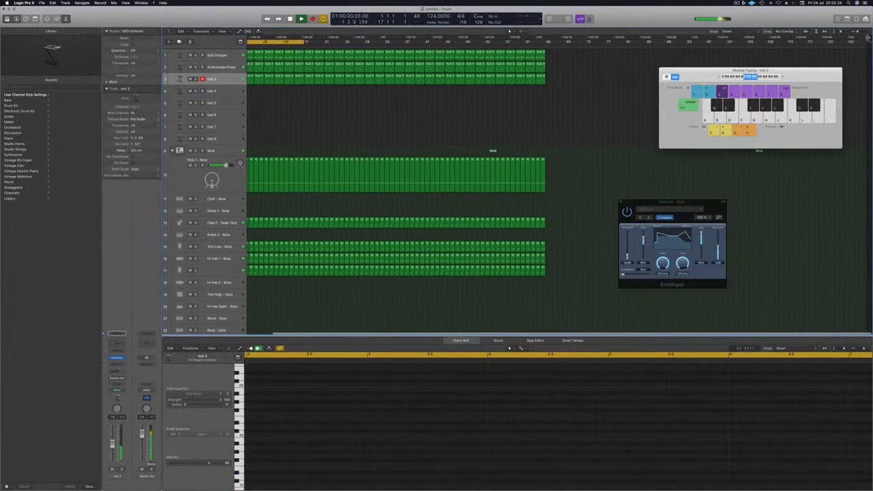
{"action": "left_click_drag", "start_coordinate": [867, 42], "coordinate": [557, 73]}
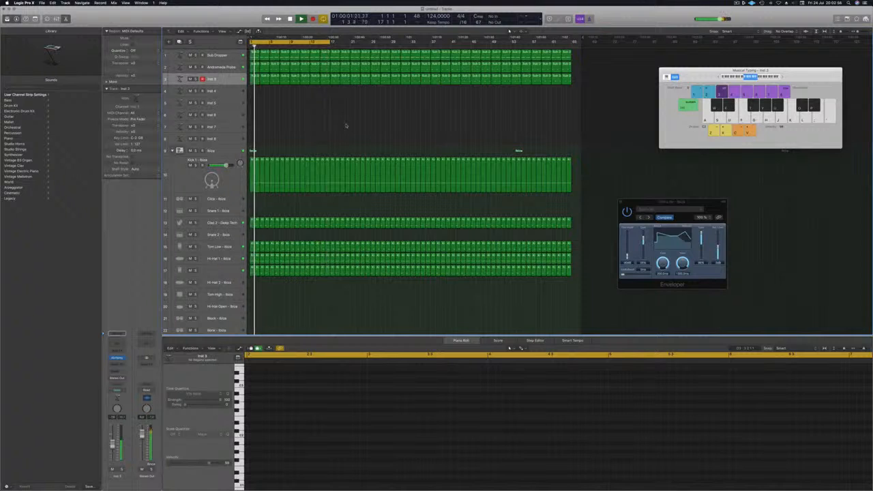
Audition Inst 3's Alchemy performance snapshots during playback, including Bright, Harmonics, Warm Harmonics and Metal Buzz, return to Metal Deep, and close the plug-in
{"action": "key", "text": "shift+l"}
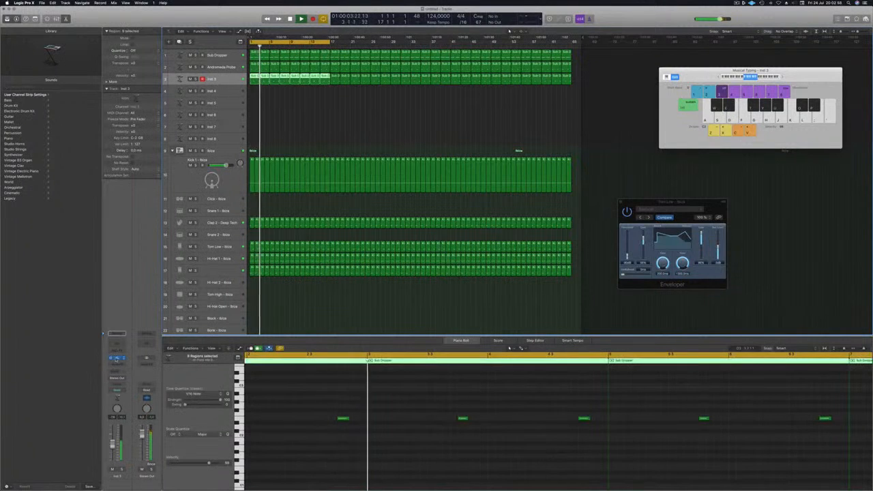
{"action": "left_click", "coordinate": [116, 359]}
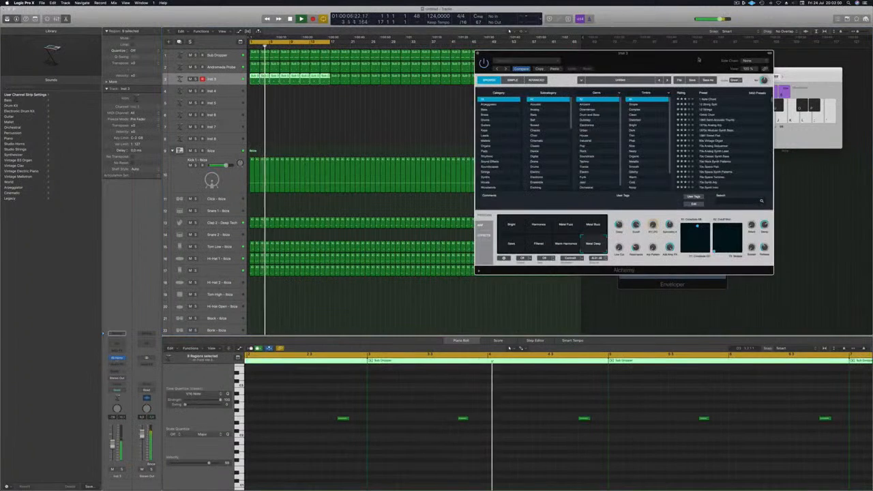
{"action": "left_click_drag", "start_coordinate": [699, 60], "coordinate": [611, 85]}
{"action": "left_click", "coordinate": [436, 248]}
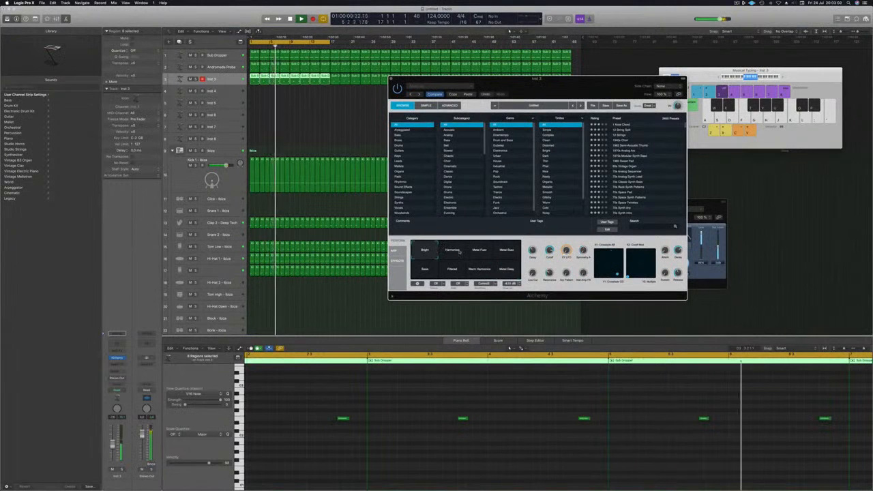
{"action": "left_click", "coordinate": [460, 251]}
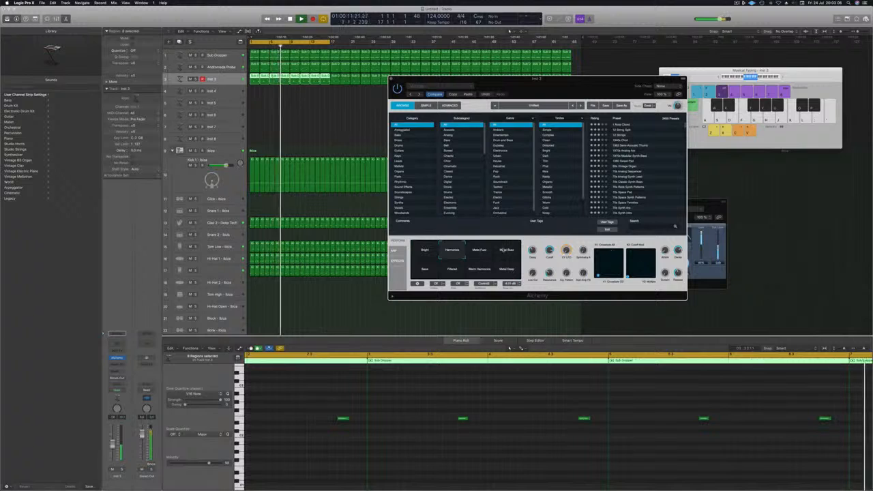
{"action": "left_click", "coordinate": [478, 268]}
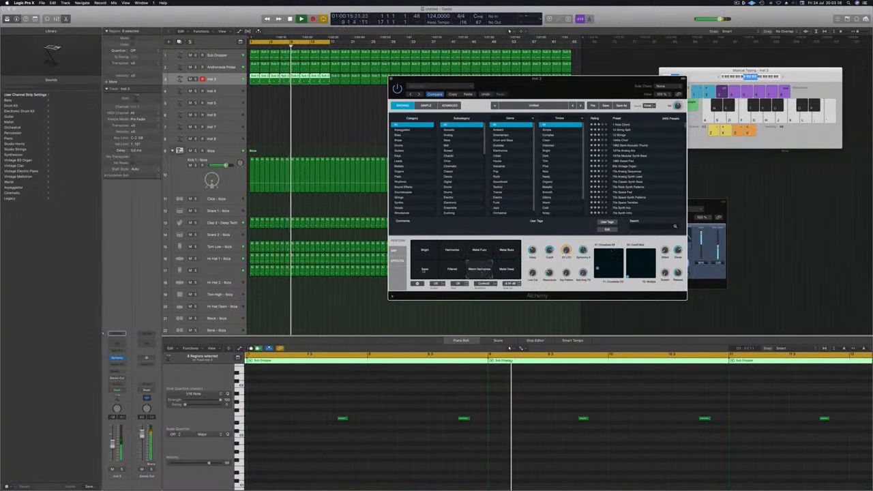
{"action": "left_click", "coordinate": [425, 270]}
{"action": "left_click", "coordinate": [506, 251]}
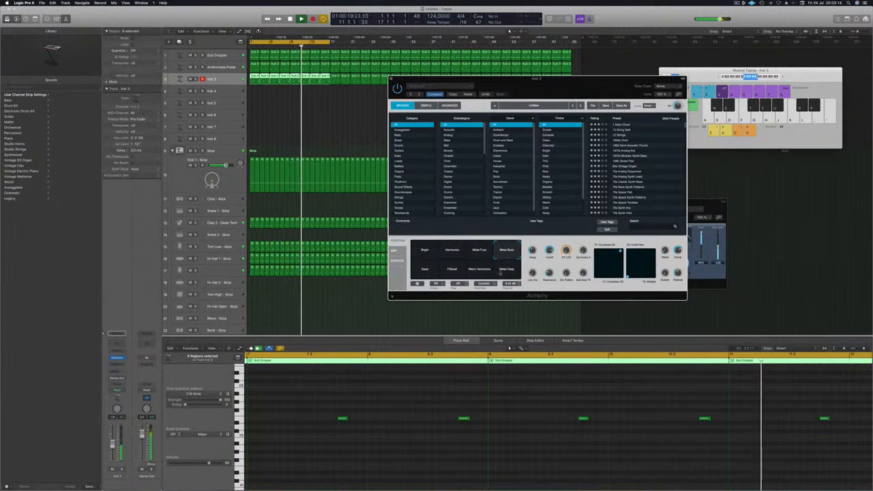
{"action": "left_click", "coordinate": [507, 269]}
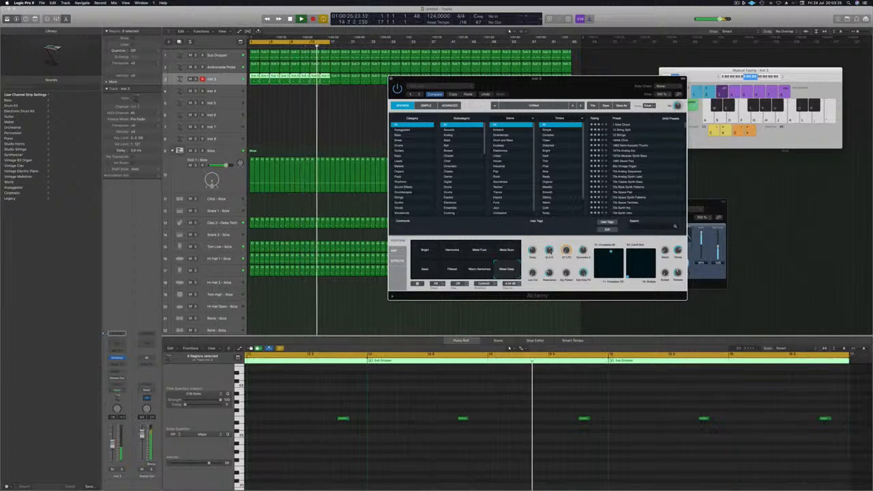
{"action": "left_click_drag", "start_coordinate": [581, 99], "coordinate": [431, 119]}
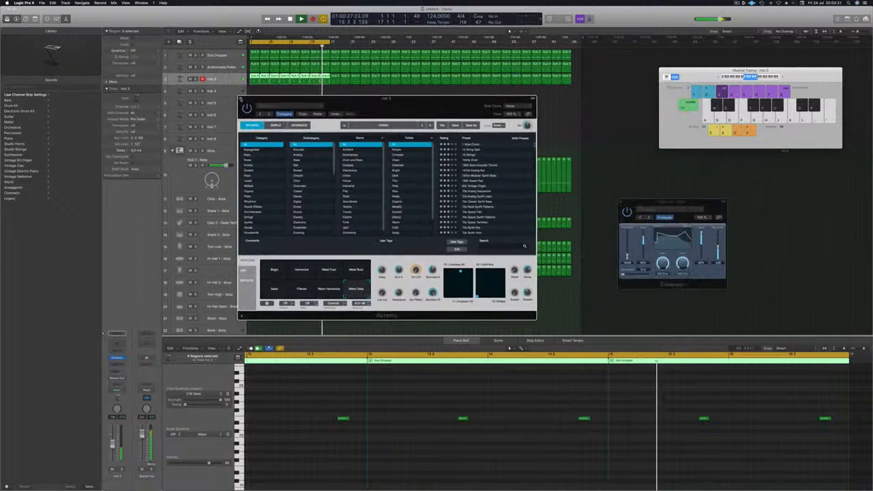
{"action": "key", "text": "super+w"}
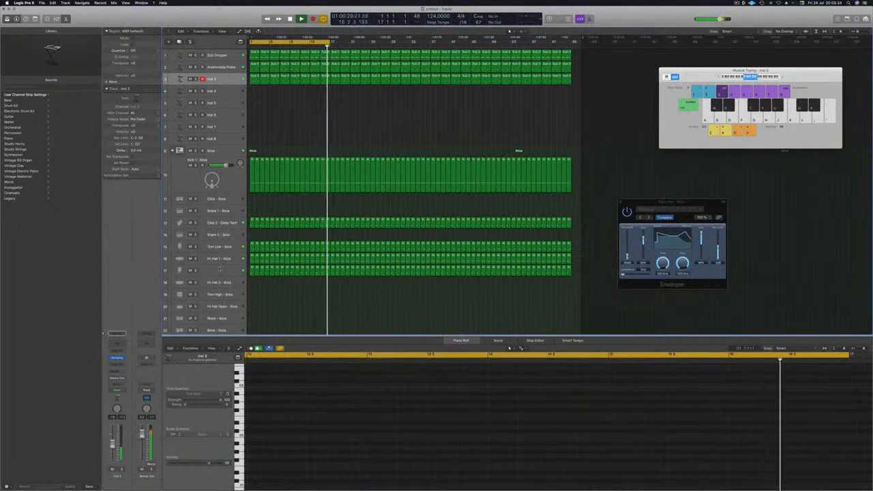
Select the Tom Low track and toggle its solo on and off to check it against the groove
{"action": "left_click", "coordinate": [220, 247]}
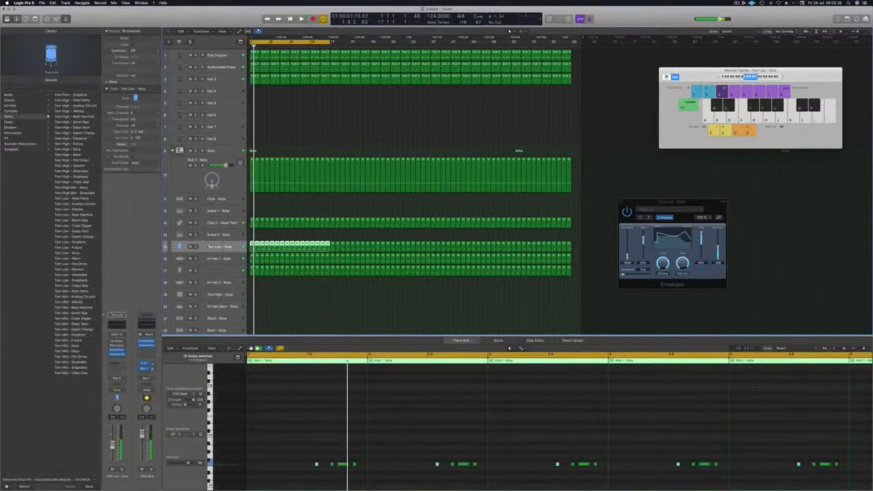
{"action": "left_click", "coordinate": [195, 246]}
{"action": "left_click", "coordinate": [195, 247]}
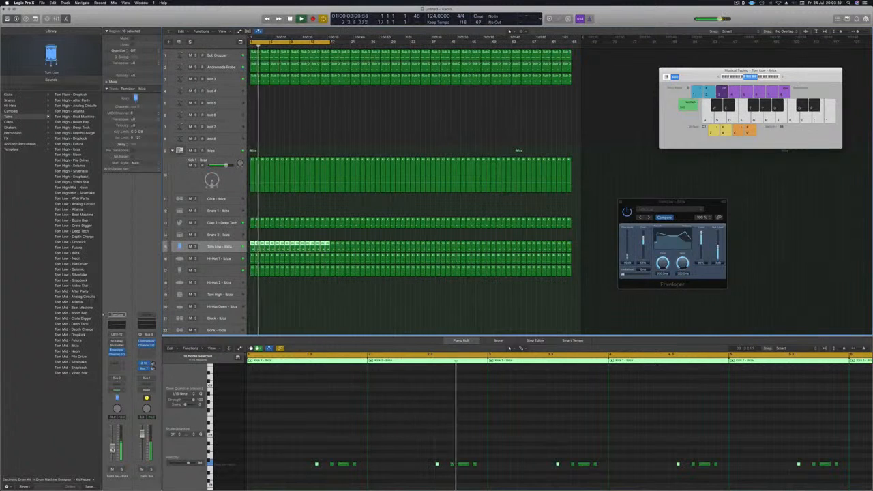
Darken the Tom Mid track with its Channel EQ, using a 540 Hz high shelf at -24 dB and a high cut at 184 Hz
{"action": "left_click", "coordinate": [226, 269]}
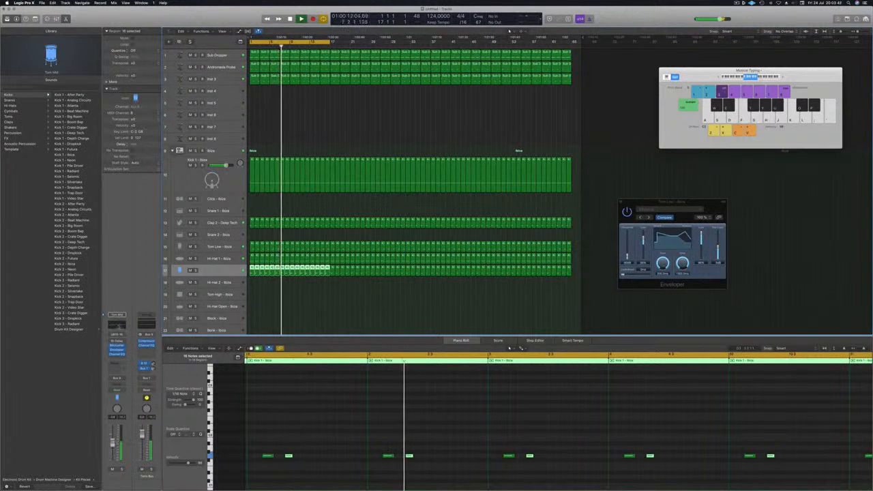
{"action": "left_click", "coordinate": [116, 354]}
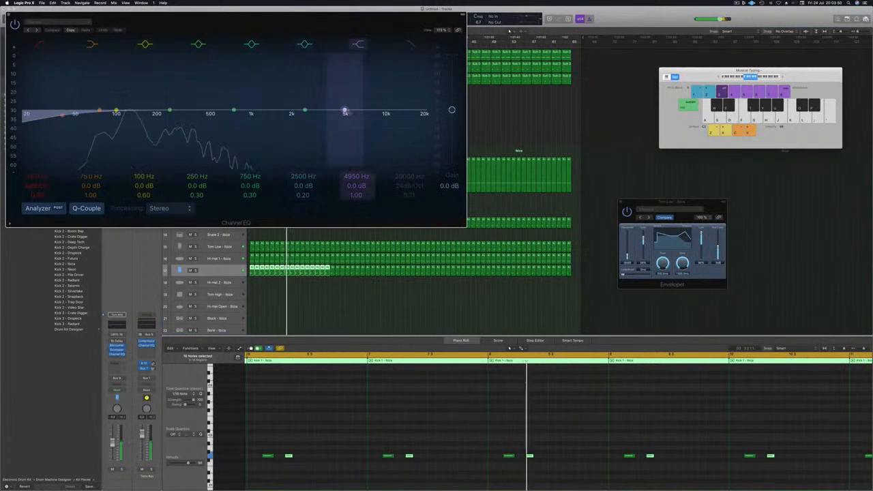
{"action": "left_click_drag", "start_coordinate": [345, 112], "coordinate": [204, 219]}
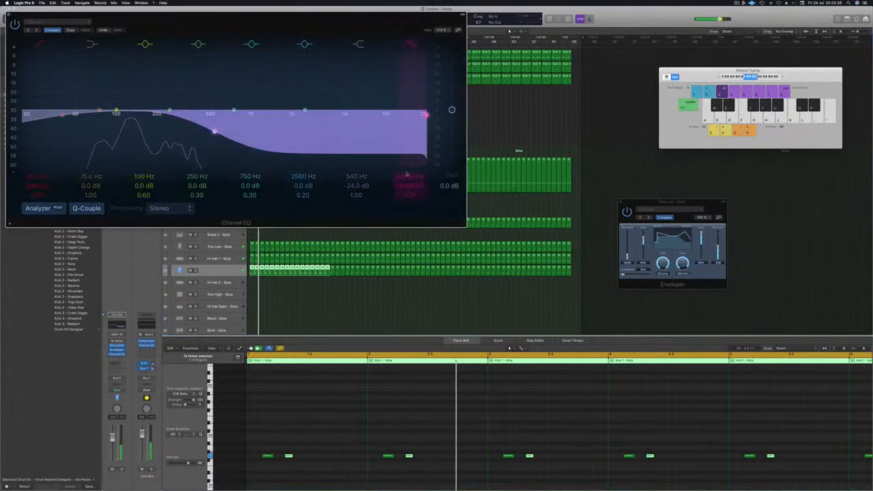
{"action": "left_click_drag", "start_coordinate": [425, 115], "coordinate": [152, 115]}
{"action": "left_click_drag", "start_coordinate": [300, 16], "coordinate": [658, 31]}
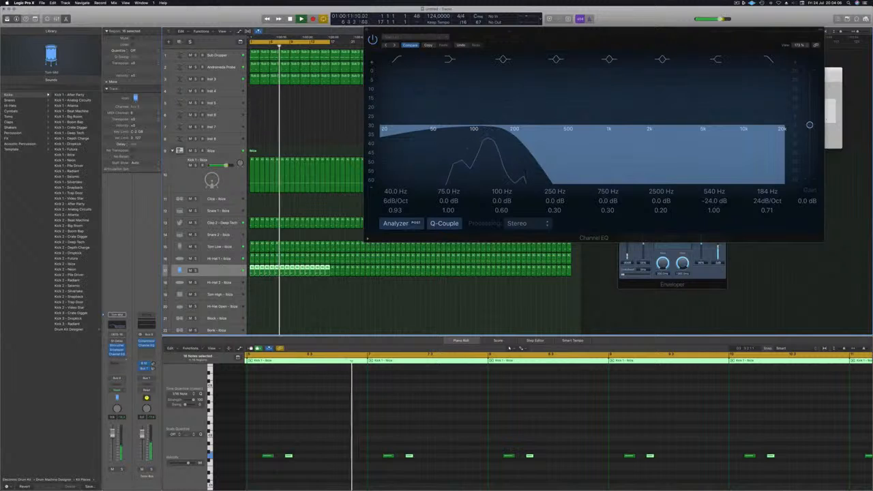
Insert a Compressor after the Channel EQ on the Tom Mid channel and place its window over the arrangement
{"action": "left_click", "coordinate": [117, 355]}
{"action": "mouse_move", "coordinate": [126, 370]}
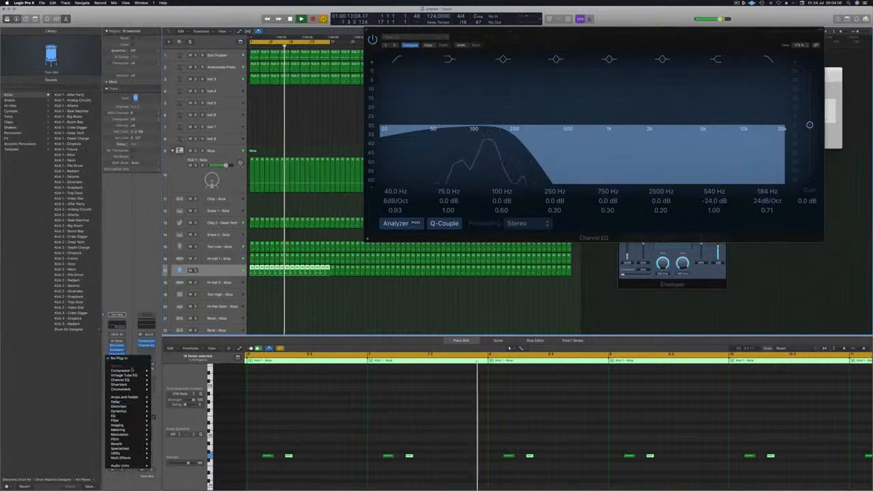
{"action": "left_click", "coordinate": [163, 370]}
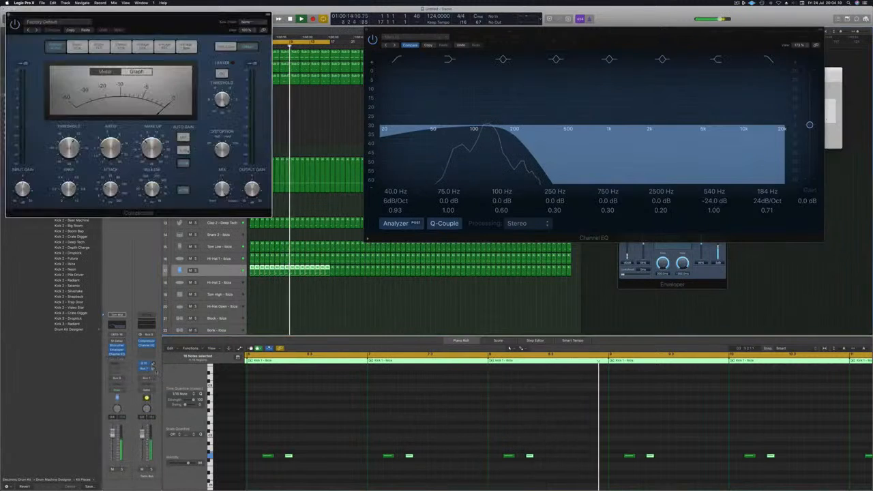
{"action": "left_click_drag", "start_coordinate": [173, 26], "coordinate": [311, 82]}
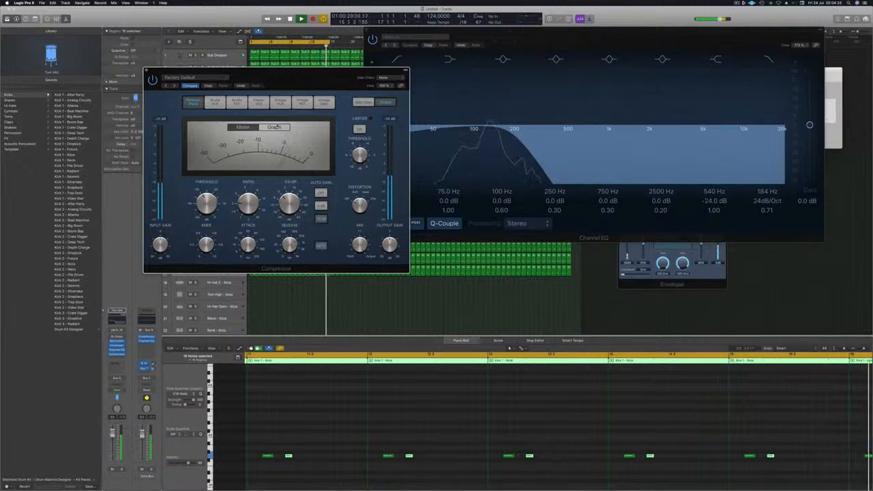
{"action": "left_click_drag", "start_coordinate": [284, 80], "coordinate": [367, 93]}
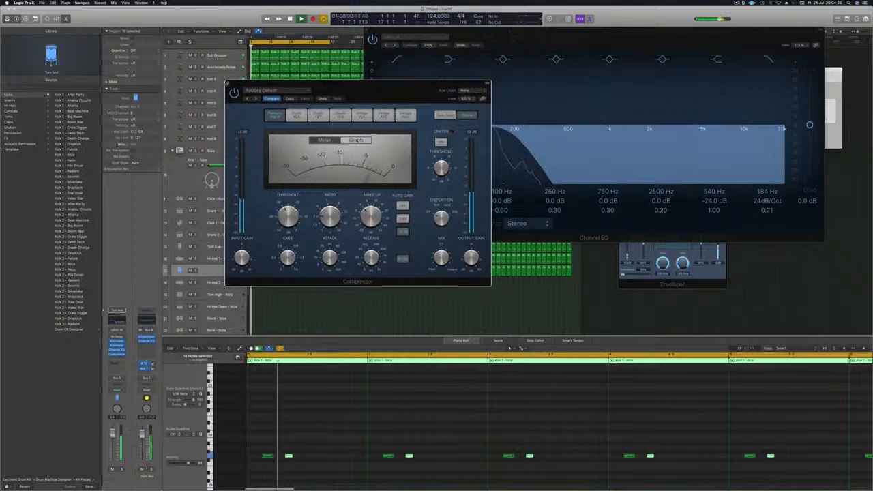
Close the Compressor and Channel EQ windows and deselect the Tom Mid regions
{"action": "left_click", "coordinate": [227, 83]}
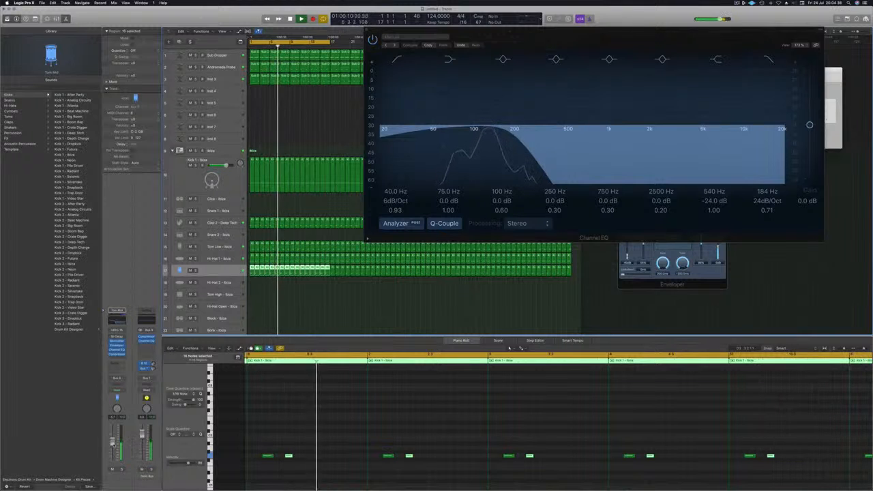
{"action": "left_click_drag", "start_coordinate": [368, 30], "coordinate": [312, 83]}
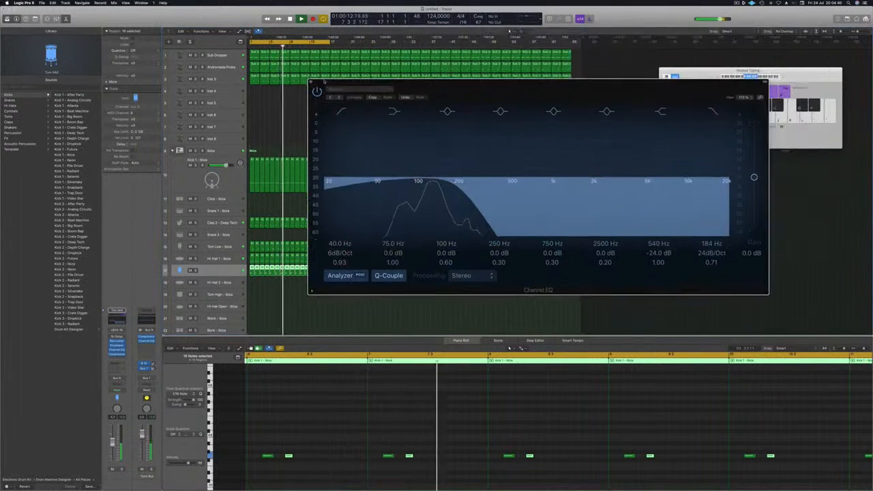
{"action": "left_click", "coordinate": [312, 83]}
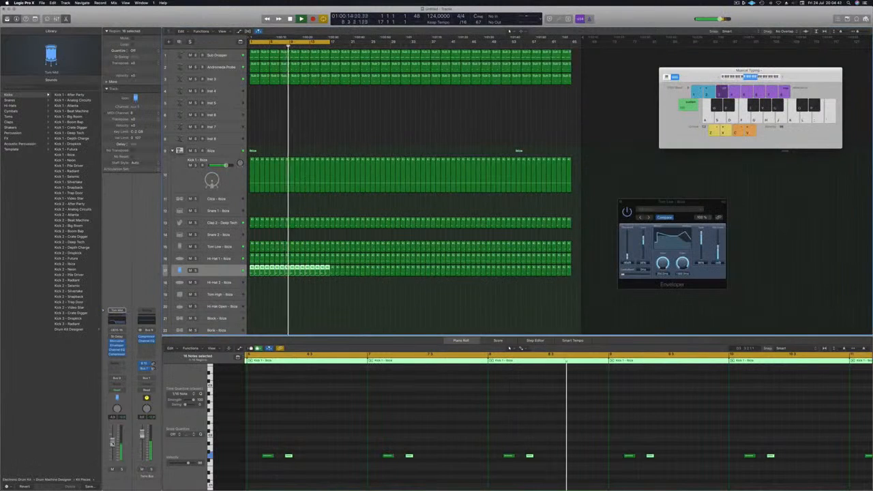
{"action": "left_click", "coordinate": [367, 305]}
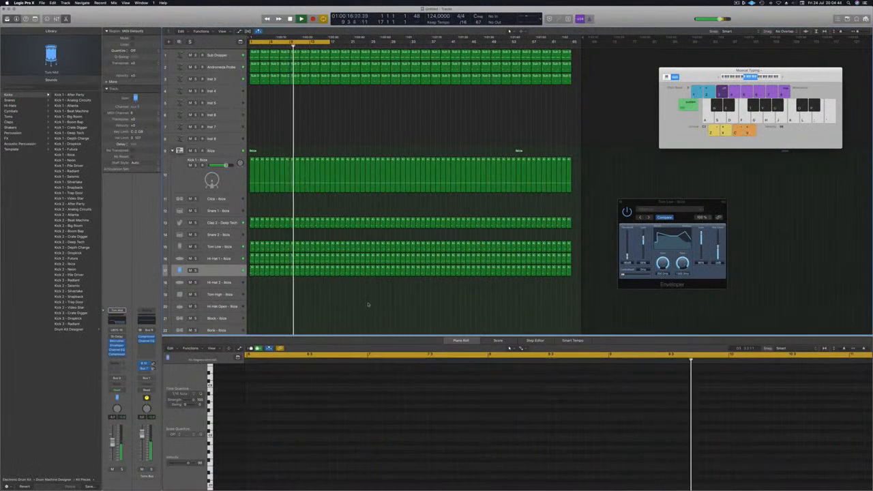
Save the project as "Episode 121 guys" in the Logic folder and resume playback
{"action": "key", "text": "super+s"}
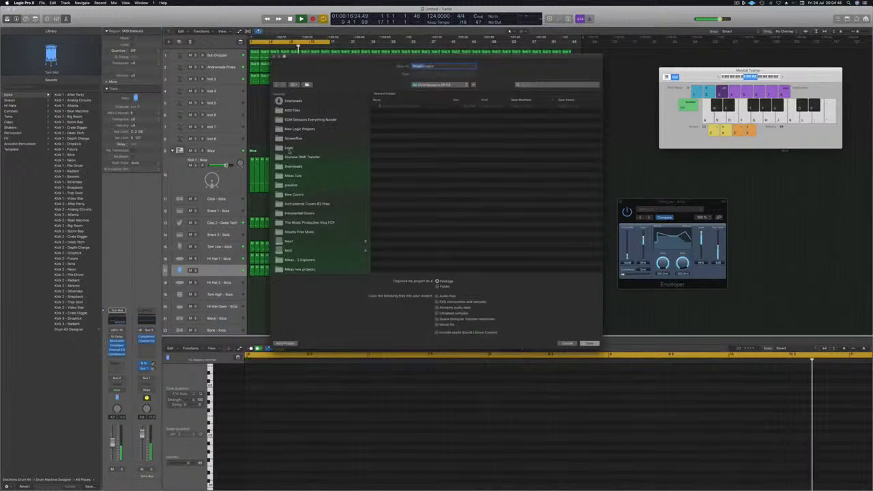
{"action": "left_click", "coordinate": [289, 149]}
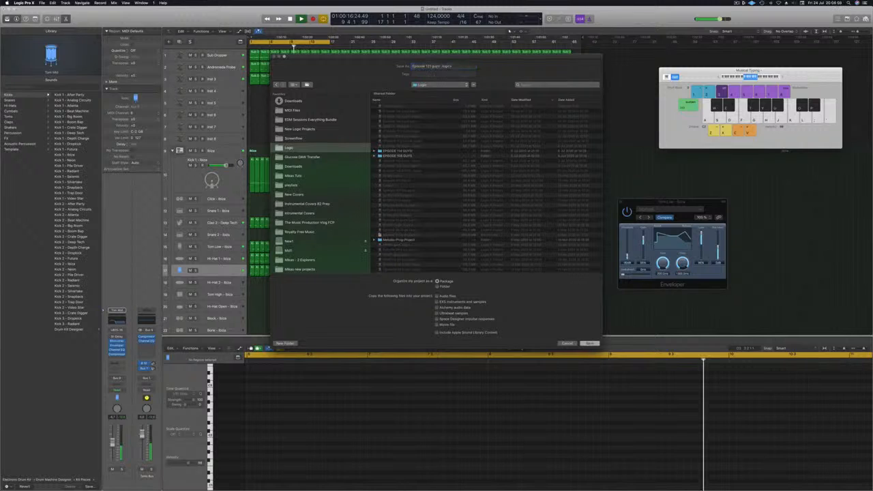
{"action": "key", "text": "Return"}
{"action": "key", "text": "space"}
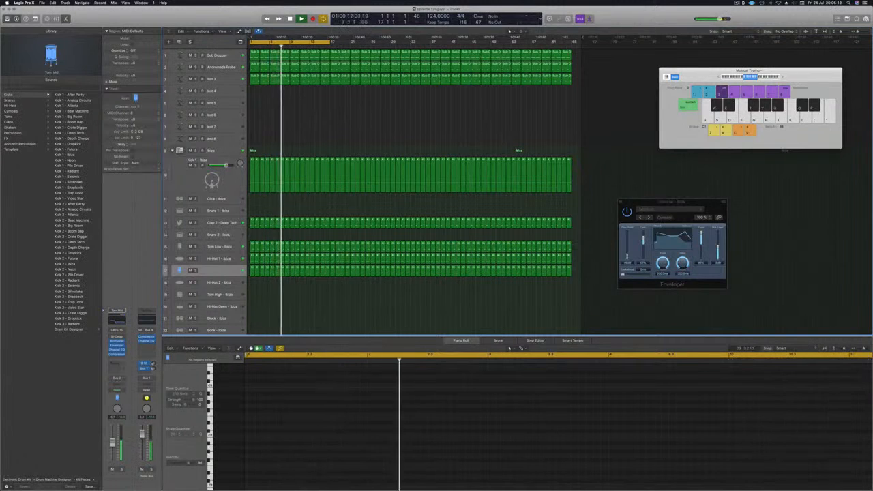
Select the Inst 4 track, open its Alchemy synth, and place the window over the arrangement
{"action": "left_click", "coordinate": [222, 90]}
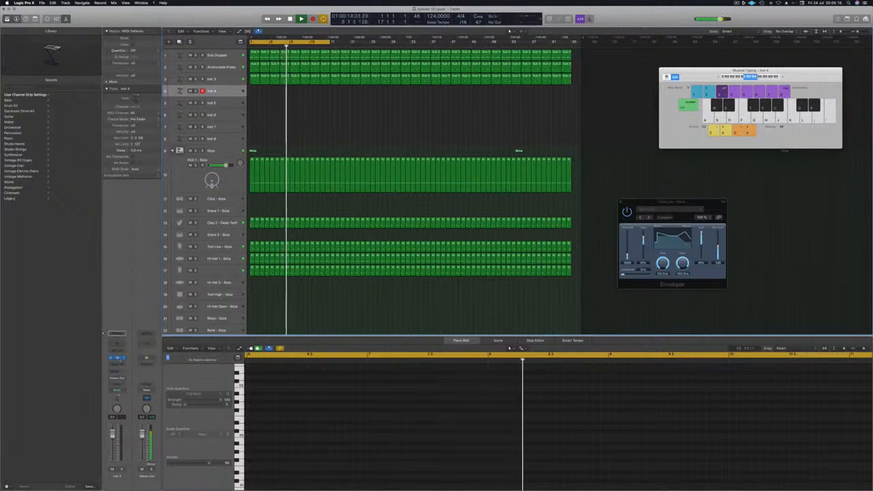
{"action": "left_click", "coordinate": [116, 358]}
{"action": "left_click_drag", "start_coordinate": [157, 13], "coordinate": [553, 69]}
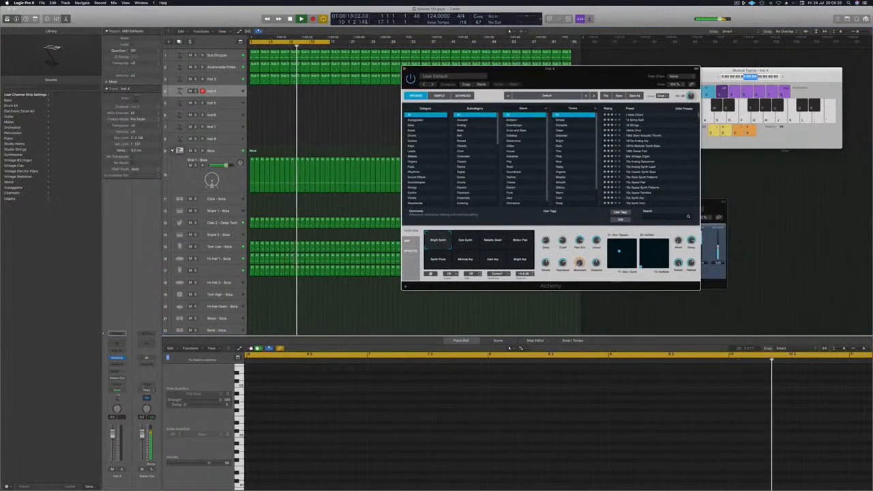
Add a bus send to the Inst 4 channel strip to feed a new aux channel
{"action": "left_click", "coordinate": [116, 373]}
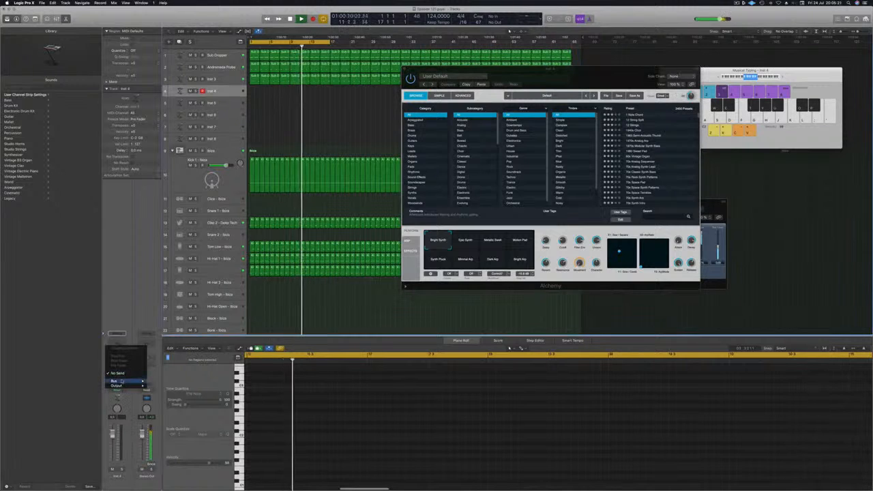
{"action": "mouse_move", "coordinate": [116, 380]}
{"action": "left_click", "coordinate": [158, 347]}
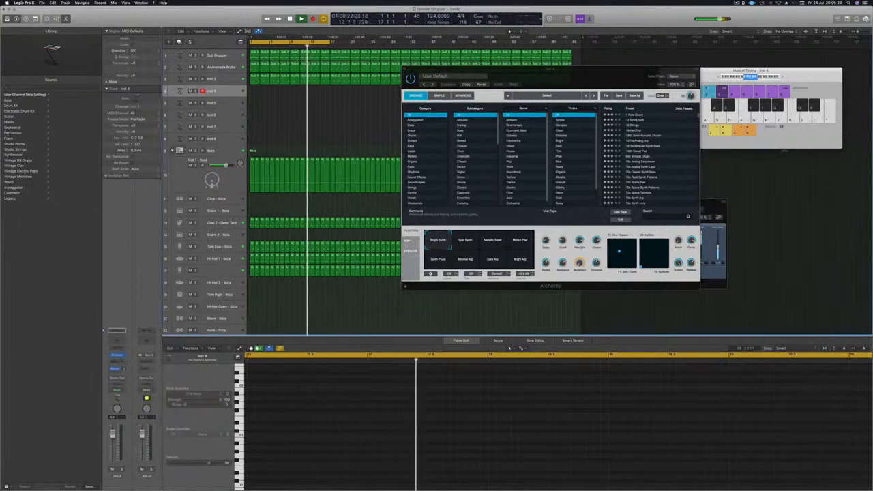
Insert SilverVerb on the new aux, load the saved user preset with 0% dry and 100% wet, and close its window
{"action": "left_click", "coordinate": [148, 361]}
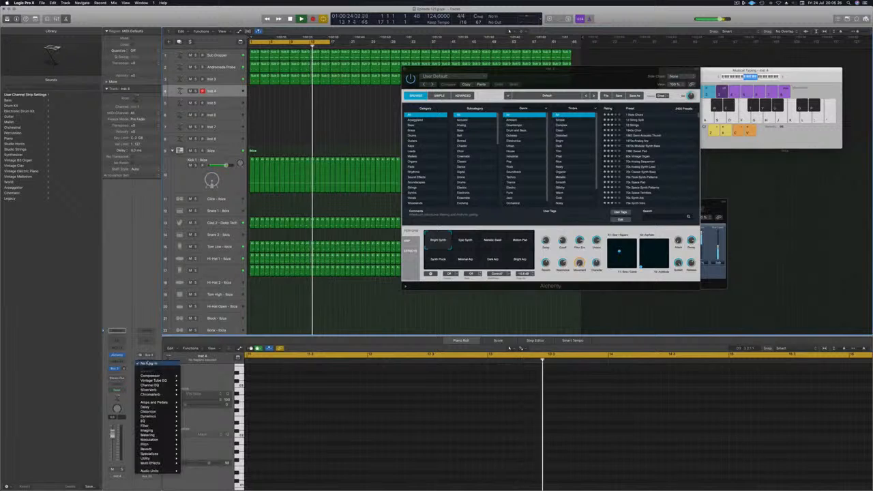
{"action": "mouse_move", "coordinate": [161, 394]}
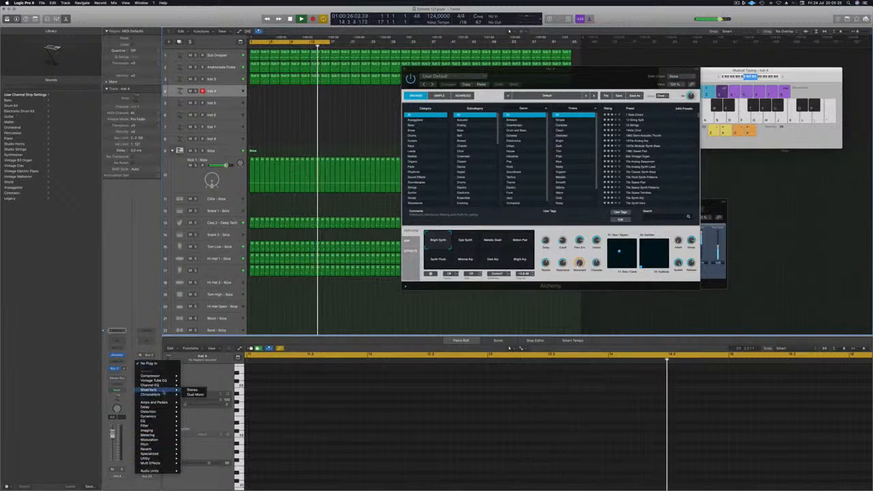
{"action": "left_click", "coordinate": [193, 393]}
{"action": "left_click", "coordinate": [38, 22]}
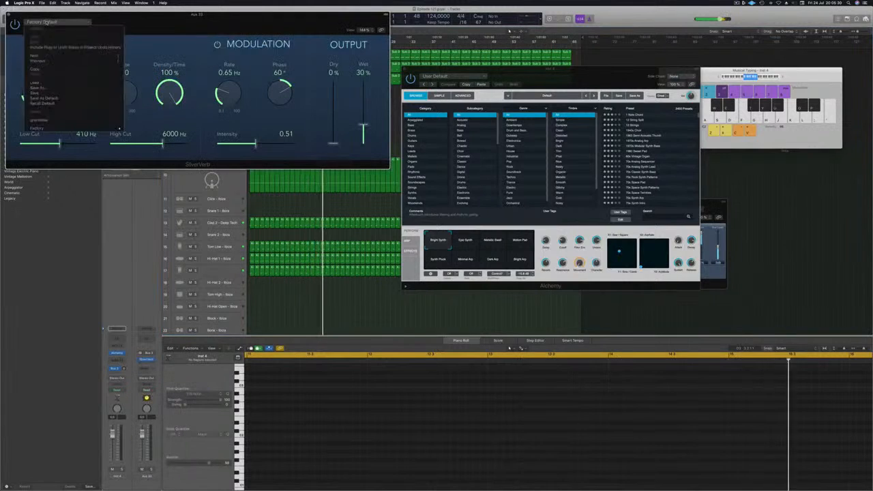
{"action": "left_click", "coordinate": [41, 121]}
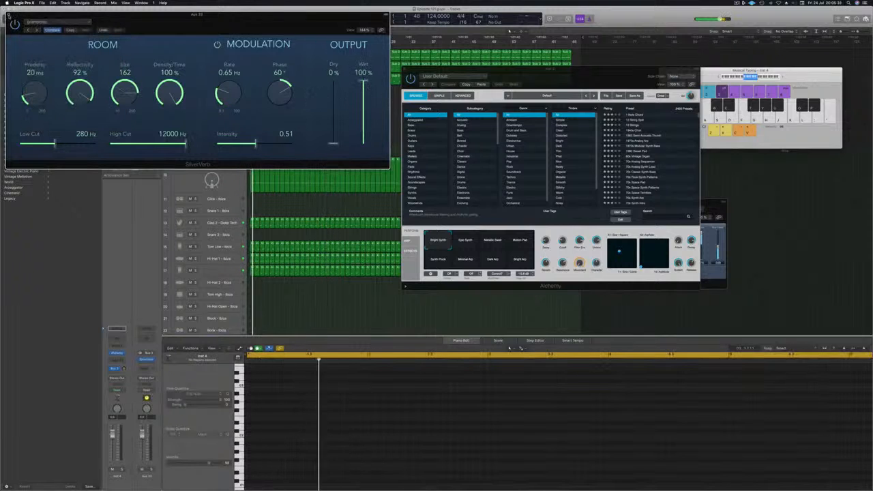
{"action": "key", "text": "super+w"}
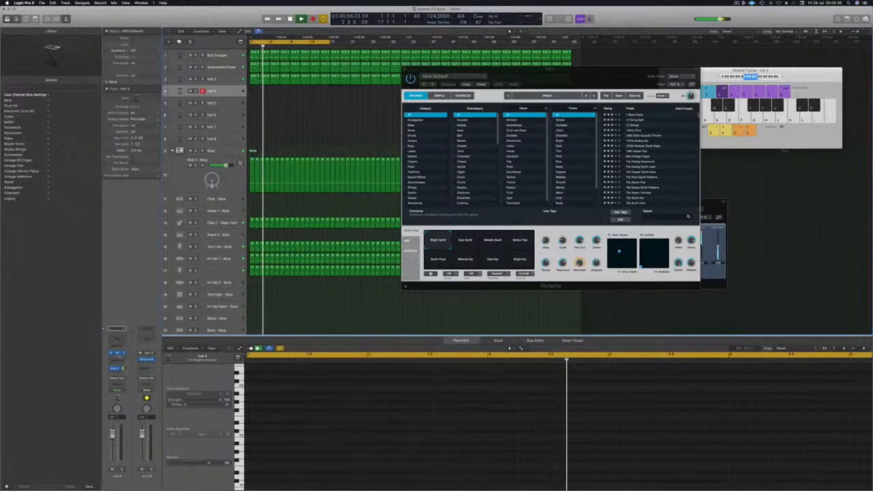
Reopen the Inst 4 track's Alchemy synth and load the Brass Response preset from the Brass category
{"action": "left_click", "coordinate": [117, 354]}
{"action": "left_click", "coordinate": [117, 354]}
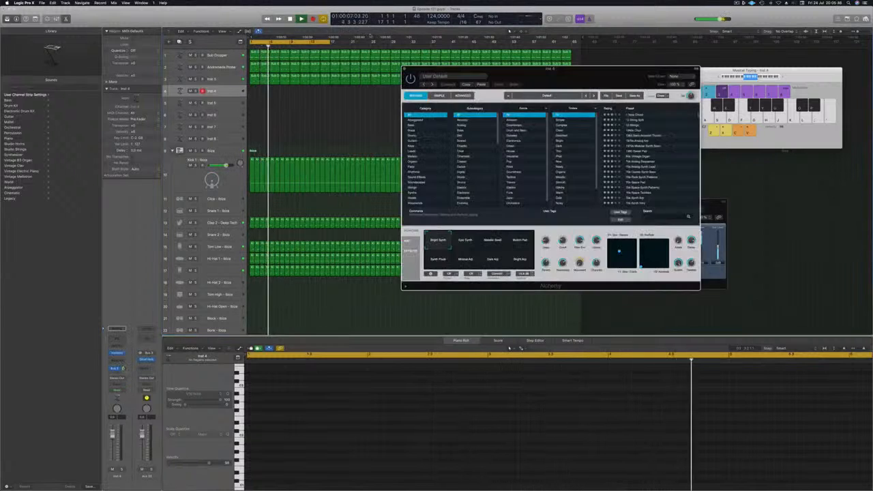
{"action": "left_click_drag", "start_coordinate": [529, 69], "coordinate": [311, 104]}
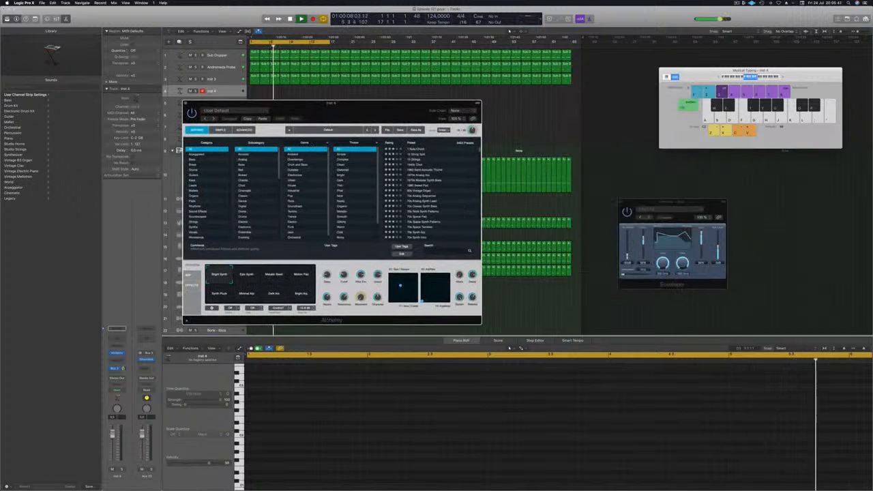
{"action": "left_click", "coordinate": [193, 165]}
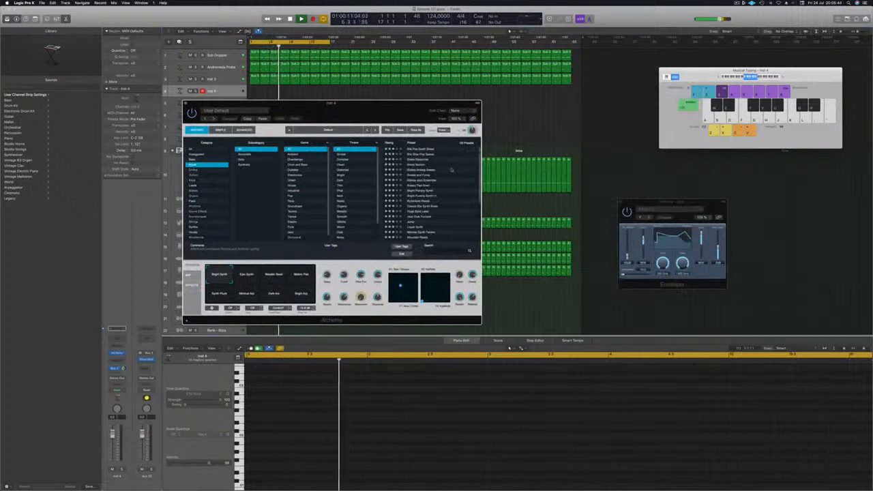
{"action": "left_click_drag", "start_coordinate": [399, 118], "coordinate": [410, 114]}
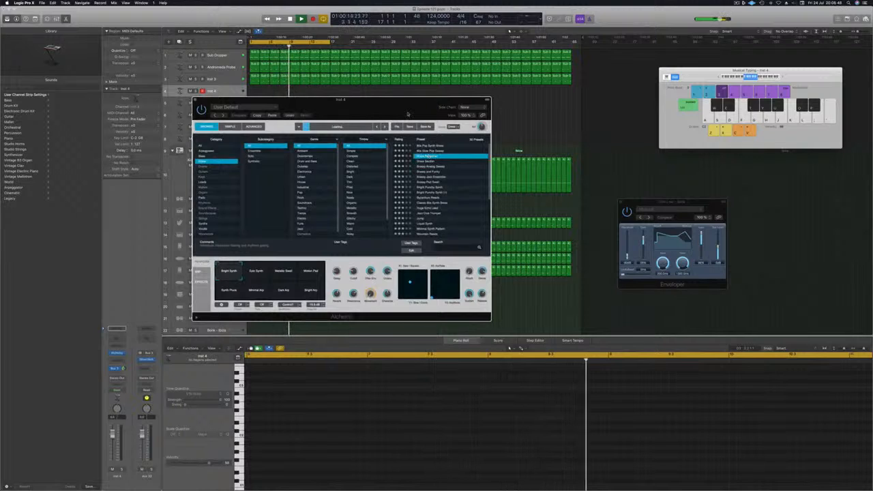
Reposition the Alchemy window over the arrangement, clear of the channel strips and the Musical Typing keyboard
{"action": "left_click_drag", "start_coordinate": [408, 115], "coordinate": [584, 107]}
{"action": "left_click", "coordinate": [314, 367]}
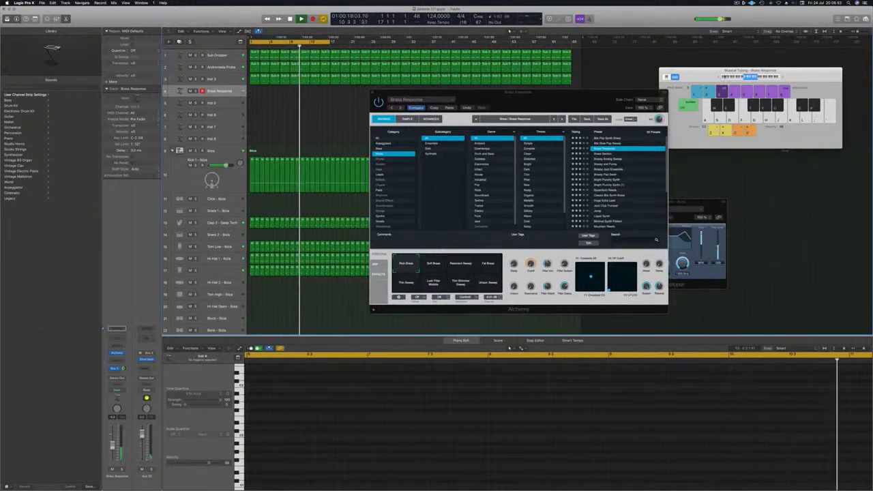
{"action": "left_click_drag", "start_coordinate": [519, 92], "coordinate": [469, 92]}
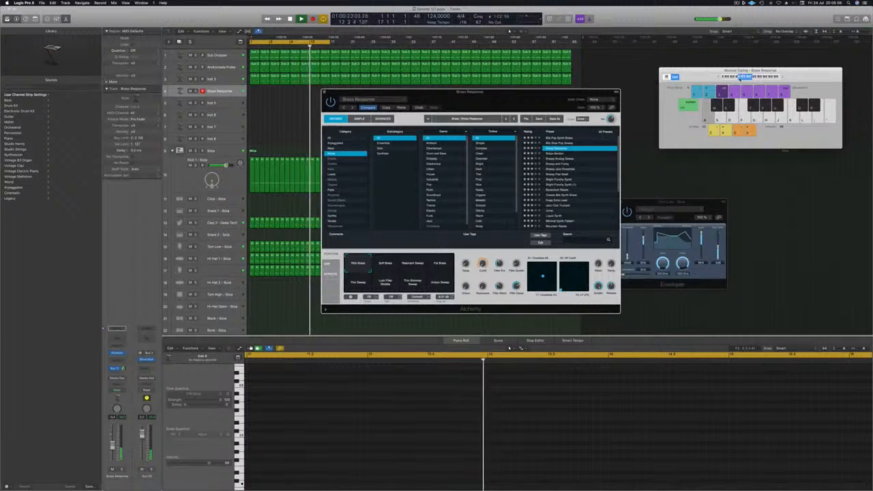
{"action": "left_click_drag", "start_coordinate": [505, 102], "coordinate": [544, 86]}
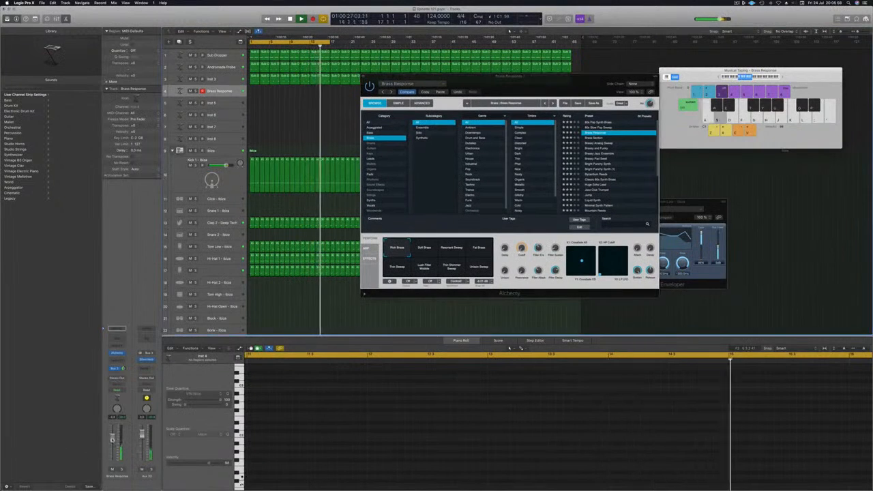
Audition Brass Response's snapshots from Soft Brass through Thin Sweep and Lush Filter Wobble to Unison Sweep, and raise the track volume slightly
{"action": "left_click", "coordinate": [452, 249]}
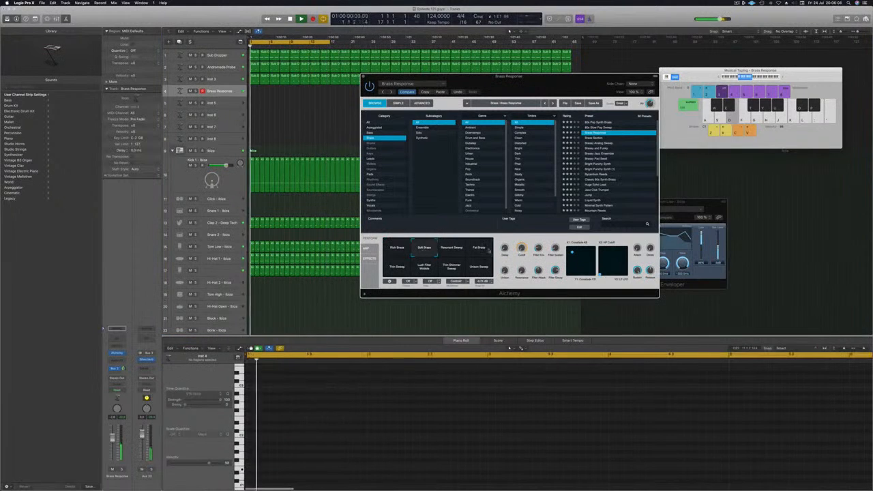
{"action": "left_click", "coordinate": [480, 248]}
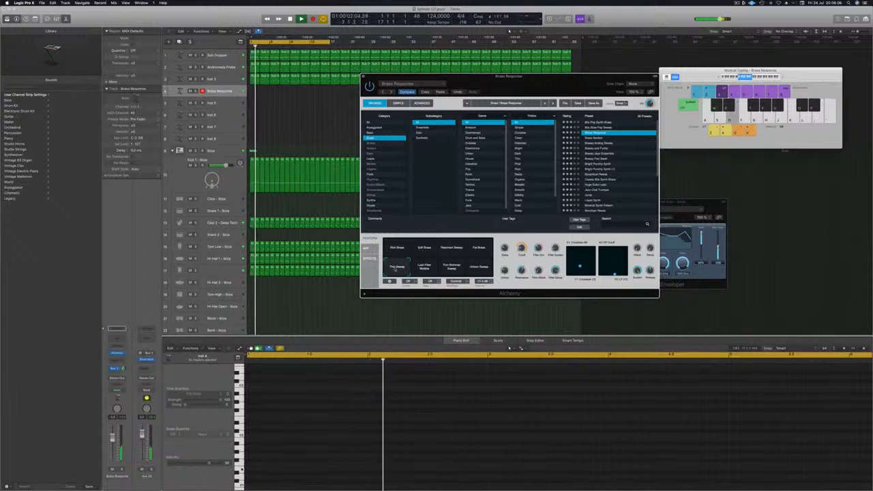
{"action": "left_click", "coordinate": [419, 263]}
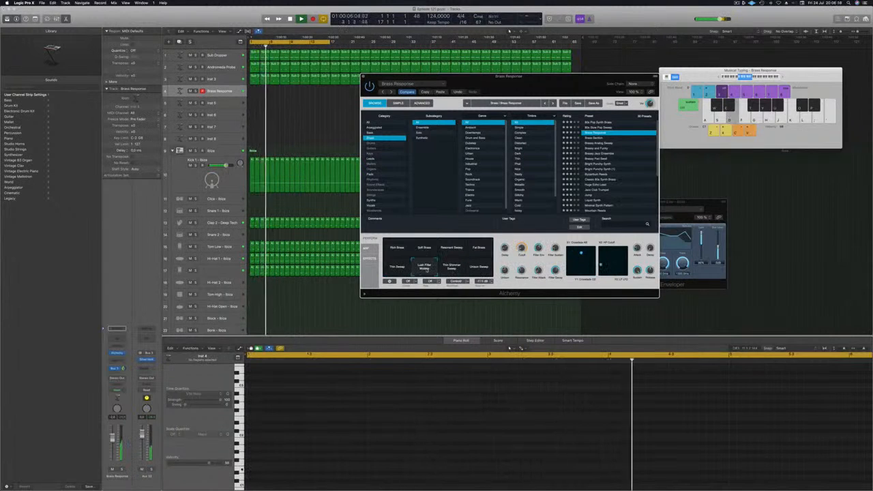
{"action": "left_click", "coordinate": [451, 266]}
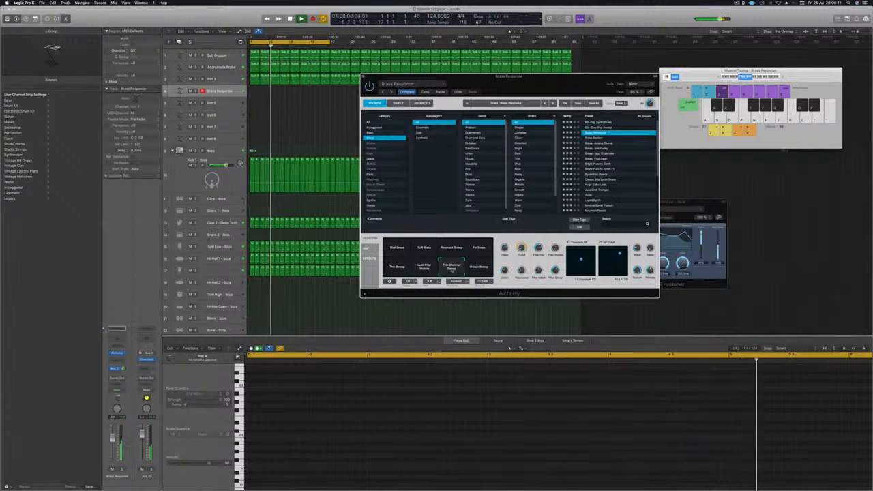
{"action": "left_click", "coordinate": [478, 266]}
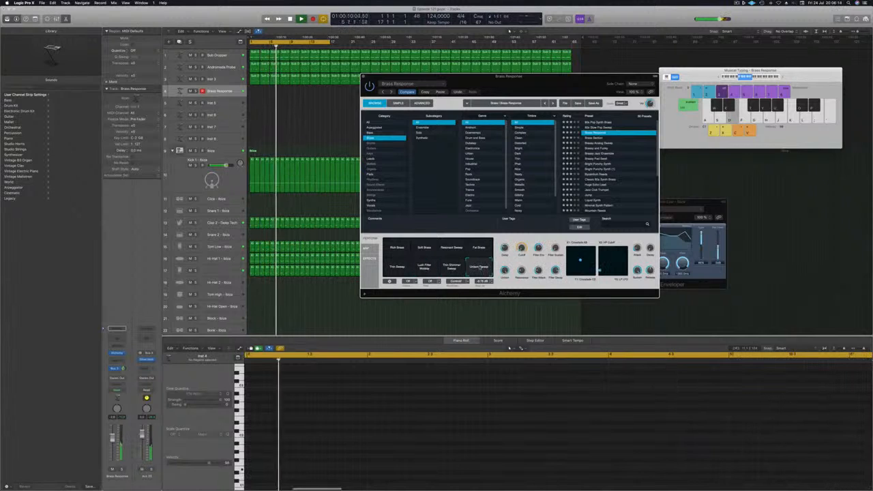
{"action": "left_click_drag", "start_coordinate": [113, 439], "coordinate": [112, 435]}
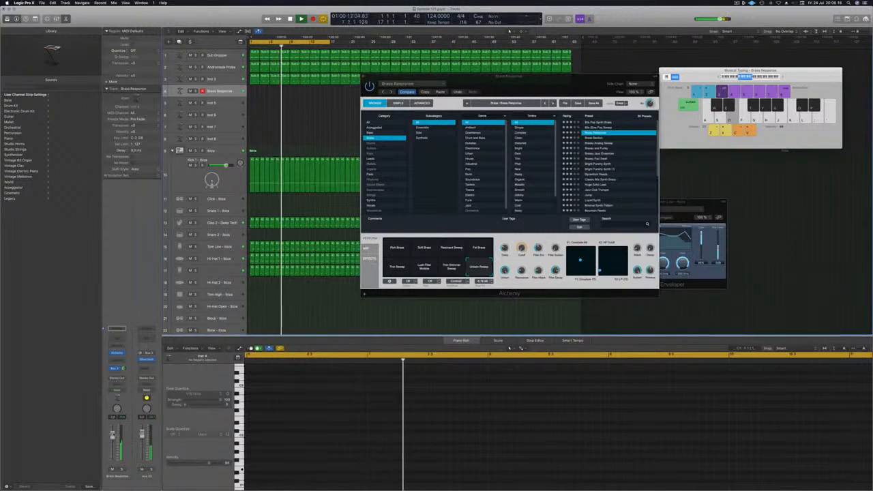
{"action": "key", "text": "k"}
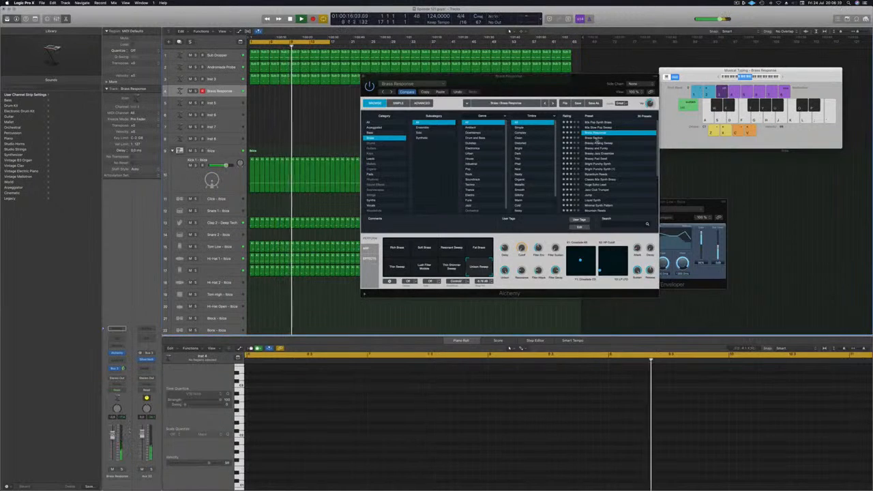
Try the Brass Section preset and then Brassy Analog Sweep, auditioning its Phase Sweep and Rhythmic Modulation snapshots among others
{"action": "left_click", "coordinate": [598, 140]}
{"action": "left_click", "coordinate": [598, 139]}
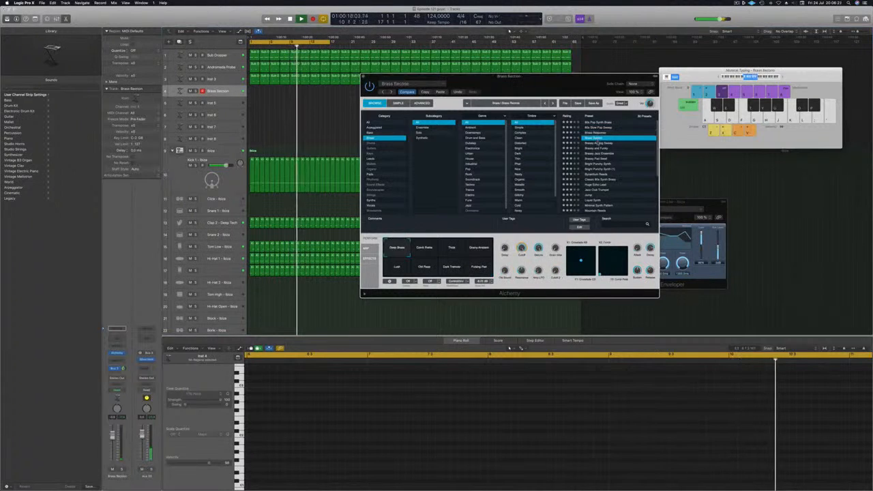
{"action": "left_click", "coordinate": [598, 143]}
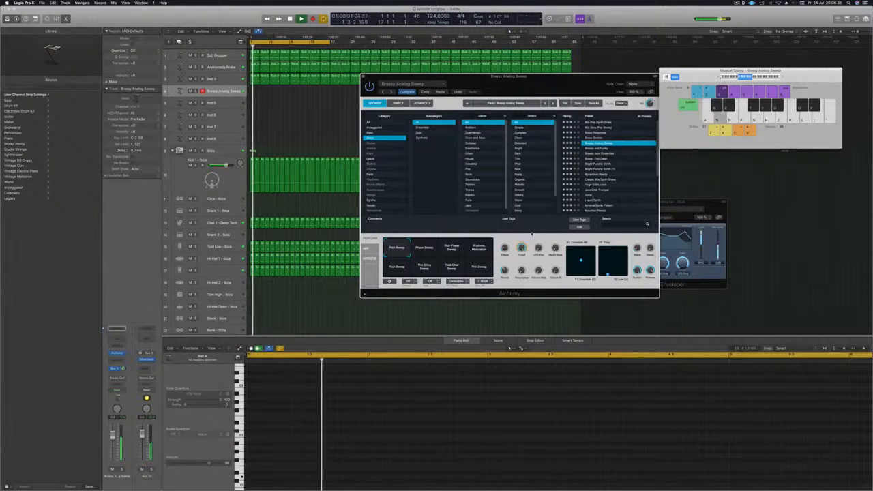
{"action": "left_click", "coordinate": [456, 252]}
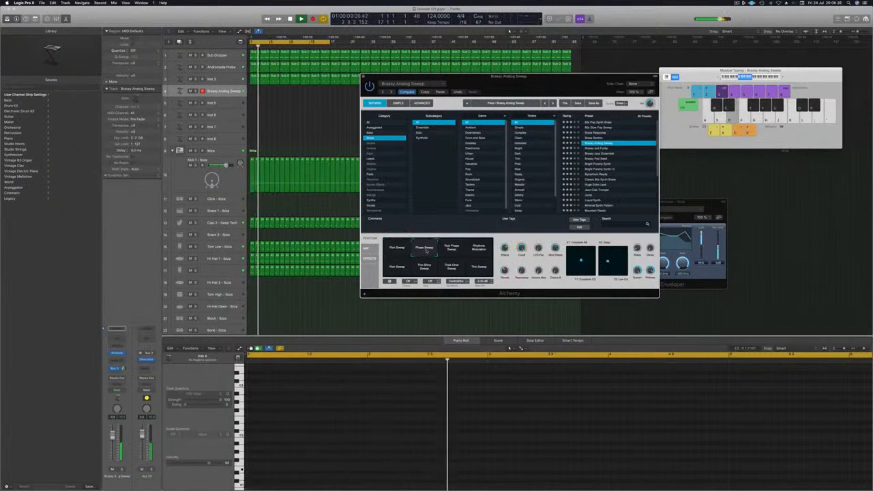
{"action": "left_click", "coordinate": [481, 249]}
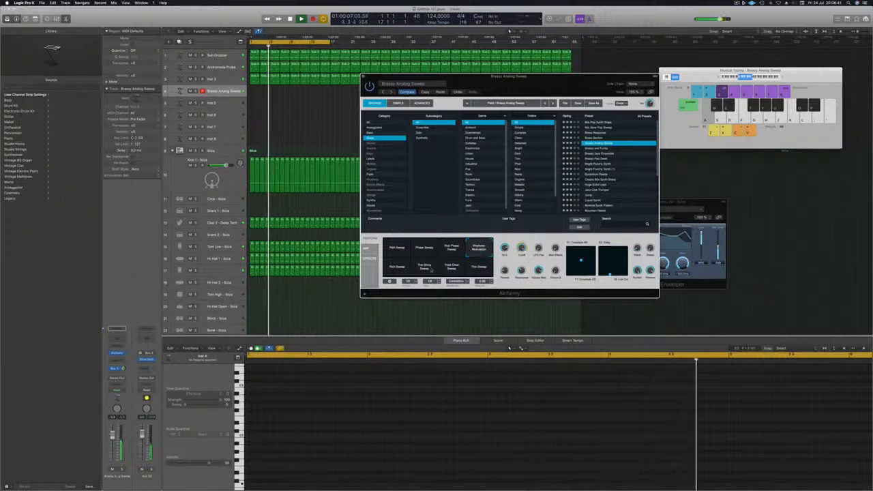
{"action": "left_click", "coordinate": [397, 266]}
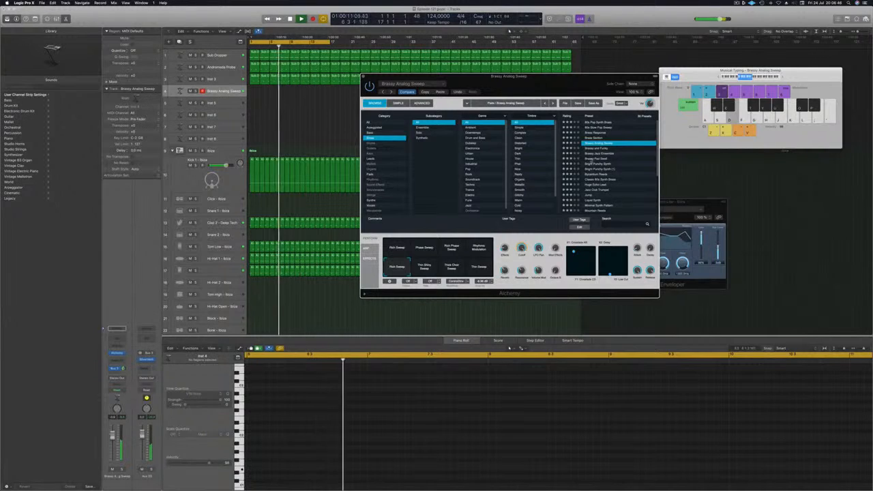
Load the Brassy and Funky preset in Alchemy and select its Warm snapshot
{"action": "left_click", "coordinate": [596, 149]}
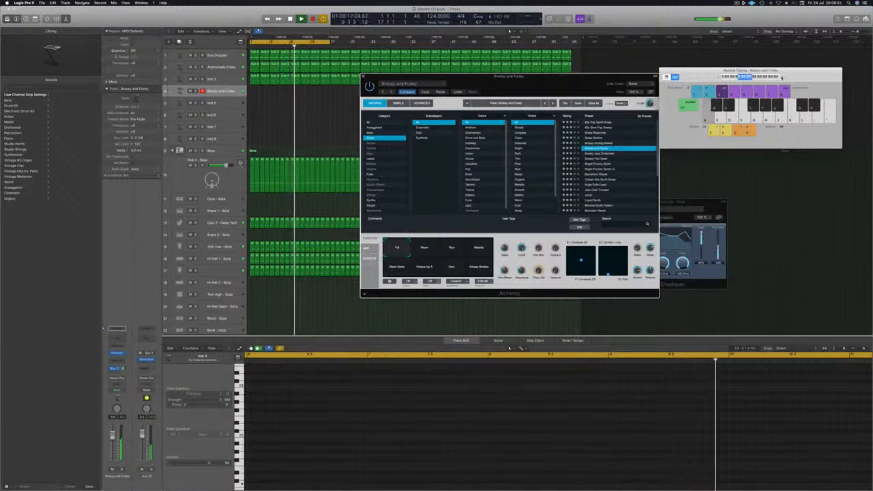
{"action": "left_click", "coordinate": [424, 249]}
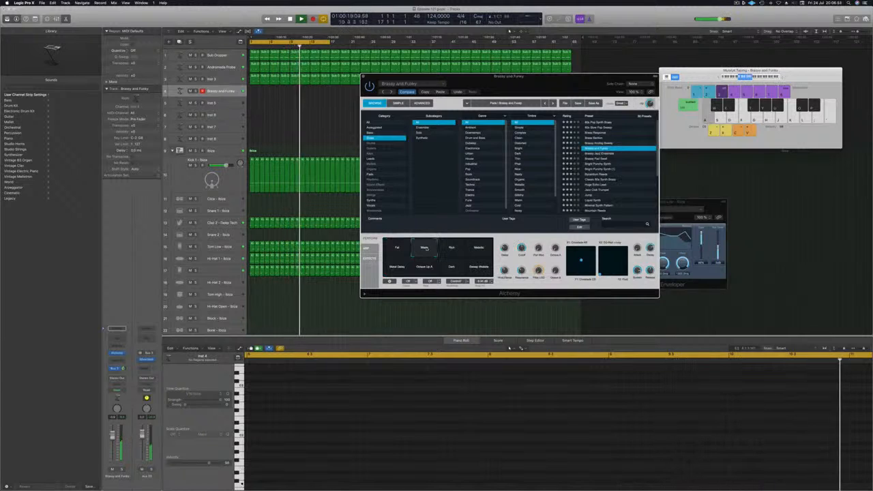
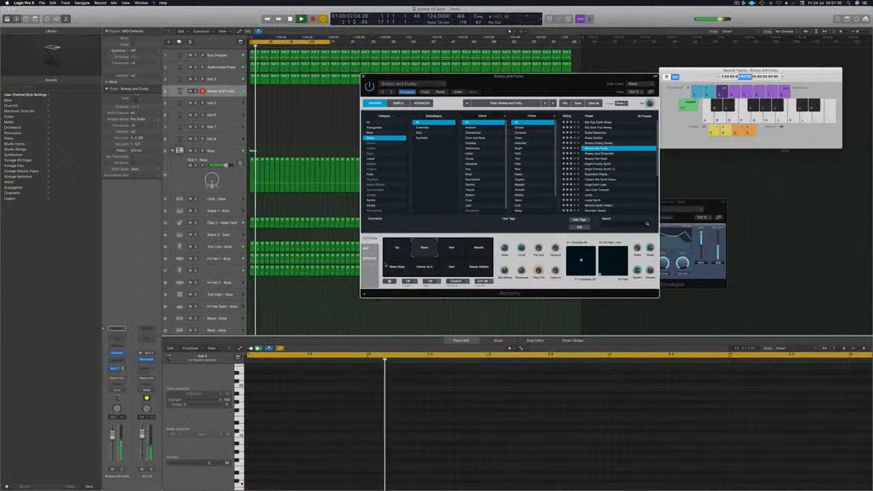
Audition the Brassy and Funky preset's performance variations, including Octave Up, Dark and Sweep Wobble, while the song plays
{"action": "left_click", "coordinate": [396, 271]}
{"action": "left_click", "coordinate": [427, 272]}
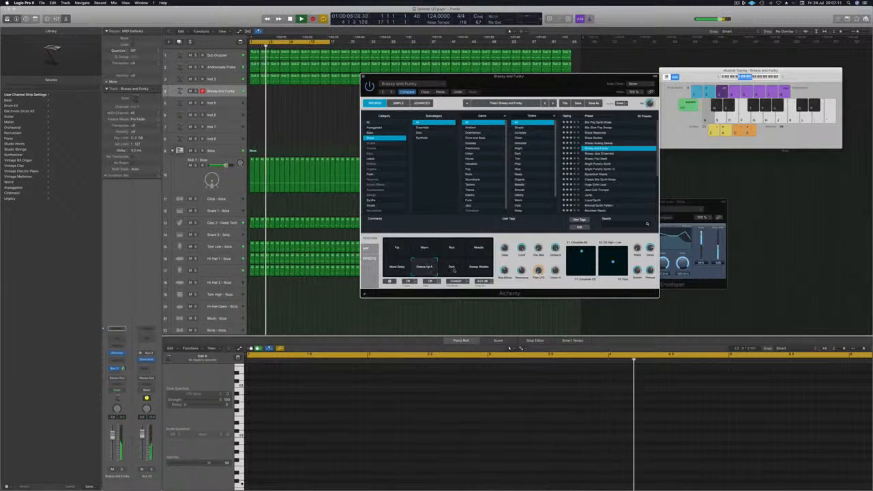
{"action": "left_click", "coordinate": [452, 270]}
{"action": "left_click", "coordinate": [480, 269]}
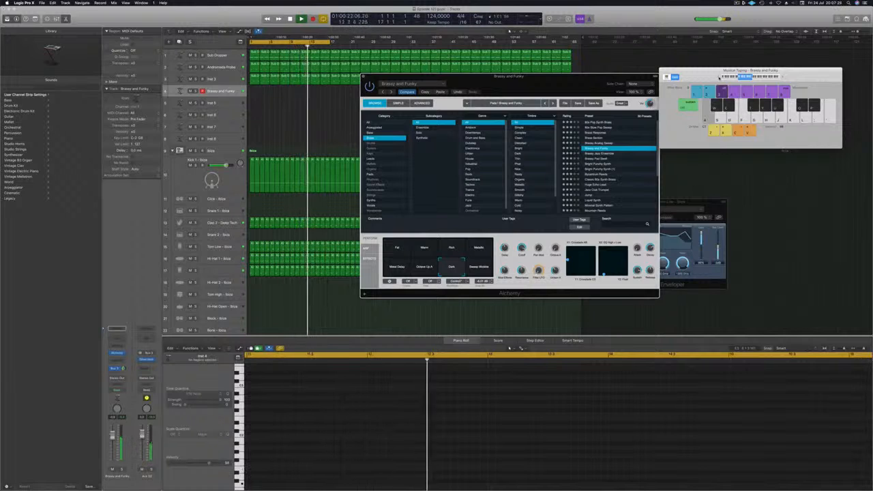
{"action": "left_click_drag", "start_coordinate": [614, 76], "coordinate": [613, 66]}
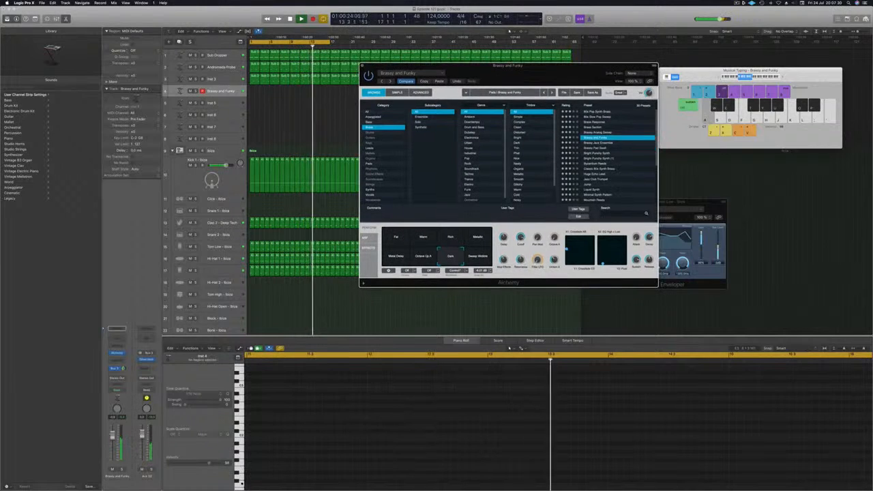
{"action": "left_click", "coordinate": [479, 259]}
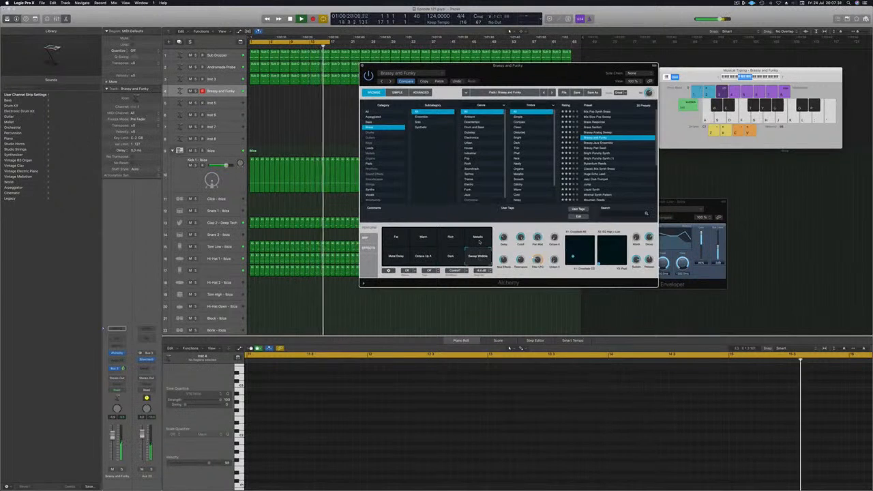
{"action": "left_click", "coordinate": [455, 256]}
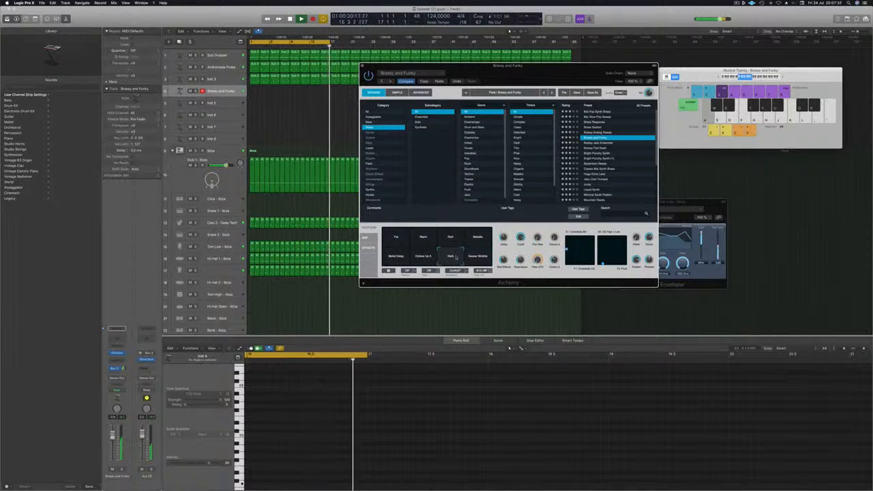
Audition the Brassy Jazz Ensemble and Bright Punchy Synth brass presets, trying several performance variations of each
{"action": "left_click", "coordinate": [600, 143]}
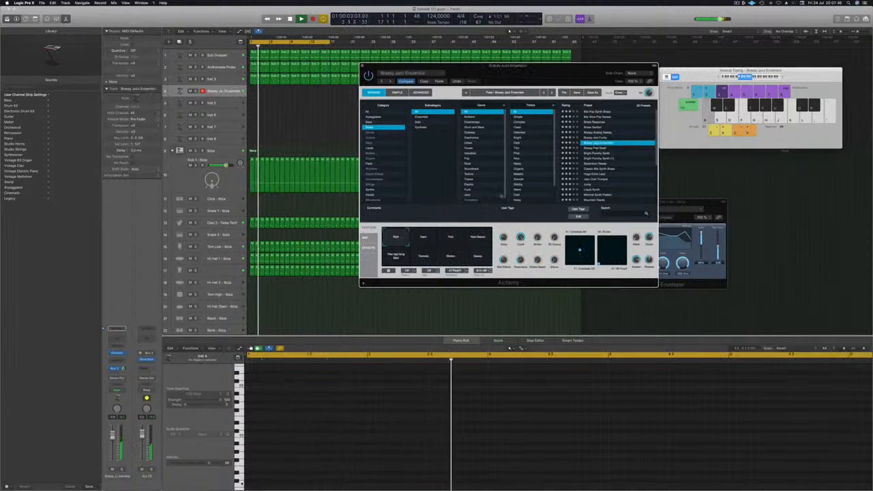
{"action": "left_click", "coordinate": [481, 237]}
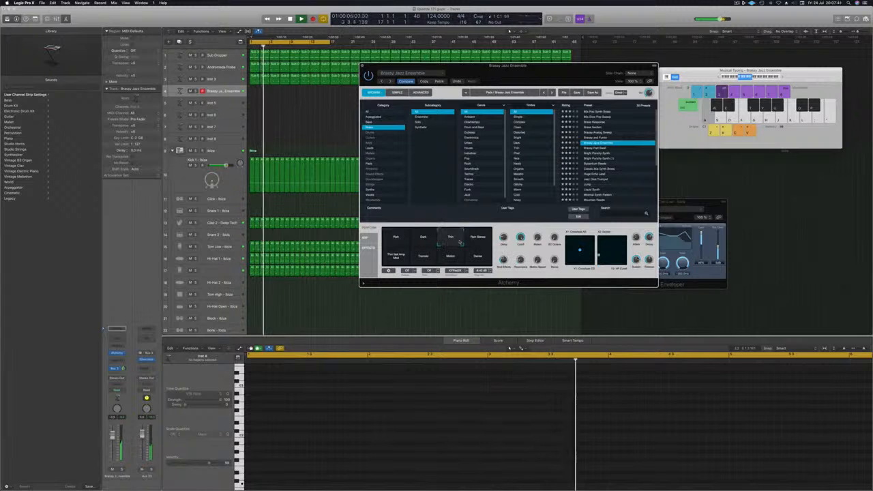
{"action": "left_click", "coordinate": [479, 257]}
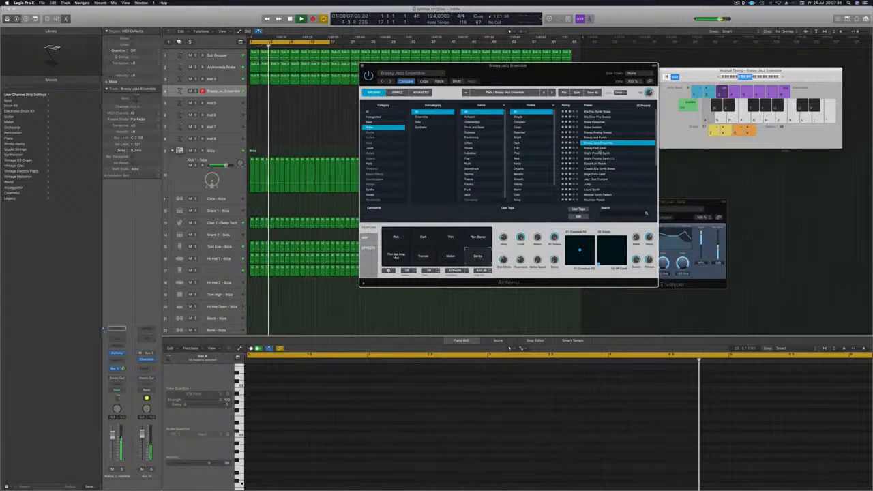
{"action": "left_click", "coordinate": [597, 153]}
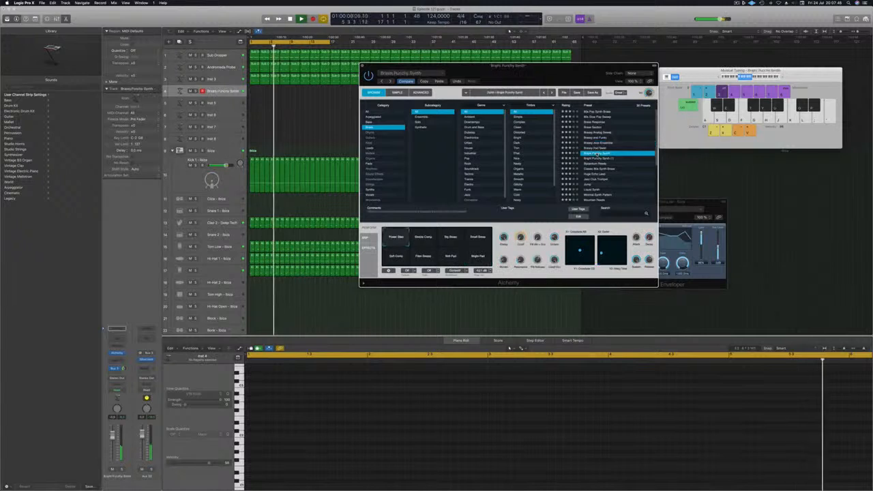
{"action": "left_click", "coordinate": [450, 240]}
{"action": "left_click", "coordinate": [474, 240]}
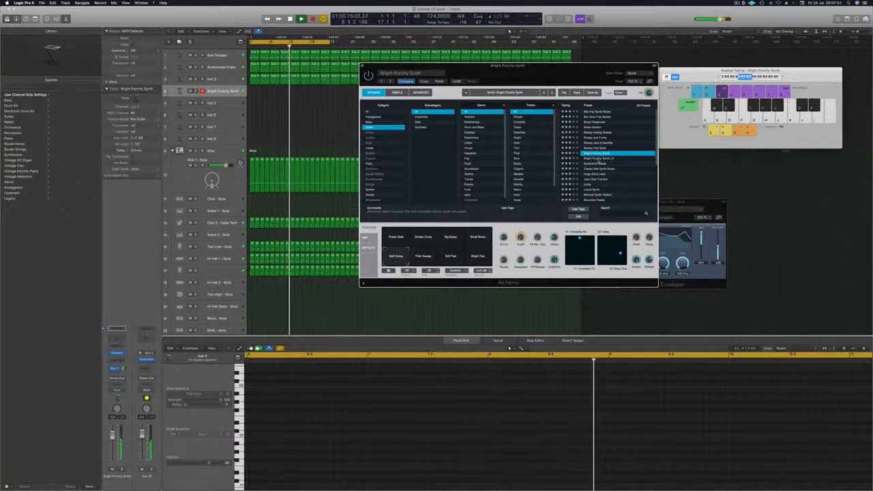
Load the Byzantium Reeds preset, compare its performance variations including Chopper and Bright Delay Lead, and settle on the Attack variation
{"action": "left_click", "coordinate": [594, 158]}
{"action": "left_click", "coordinate": [596, 165]}
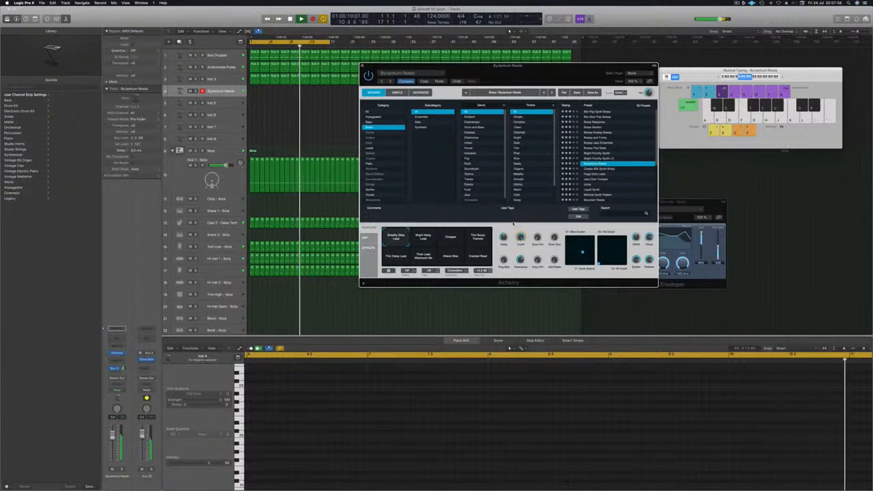
{"action": "left_click", "coordinate": [455, 241]}
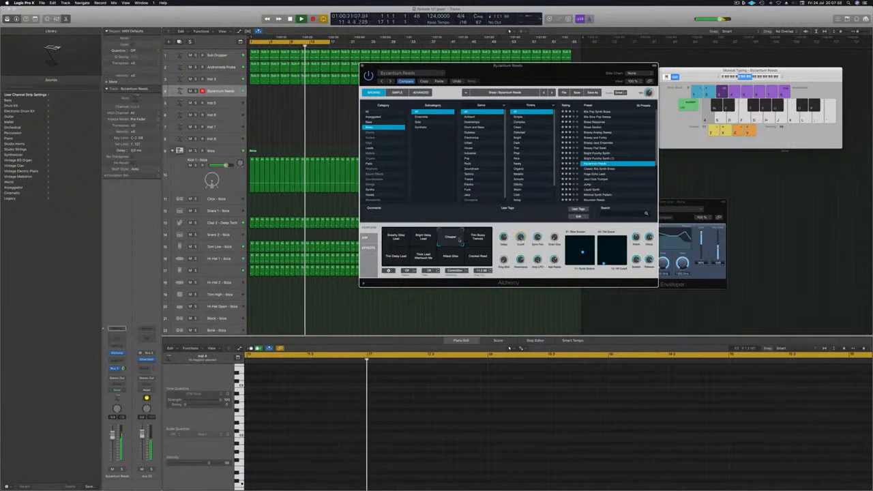
{"action": "left_click", "coordinate": [423, 240]}
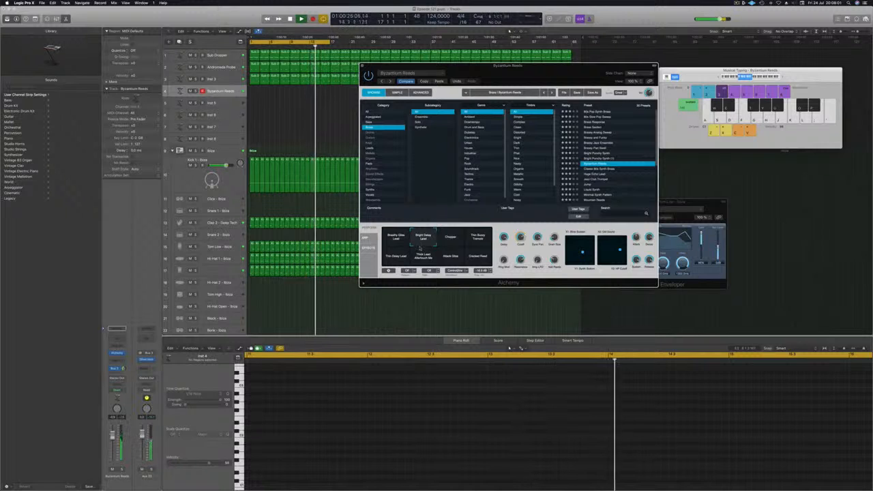
{"action": "left_click_drag", "start_coordinate": [549, 75], "coordinate": [694, 49]}
{"action": "left_click", "coordinate": [622, 213]}
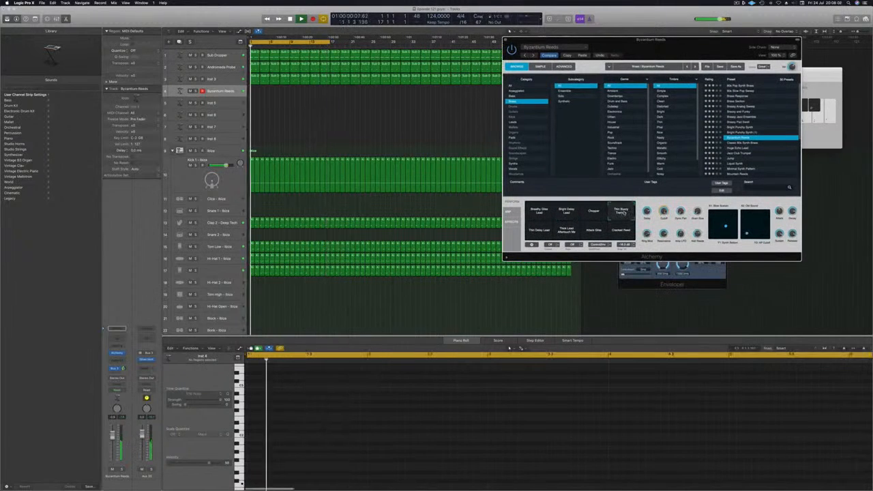
{"action": "left_click", "coordinate": [564, 232]}
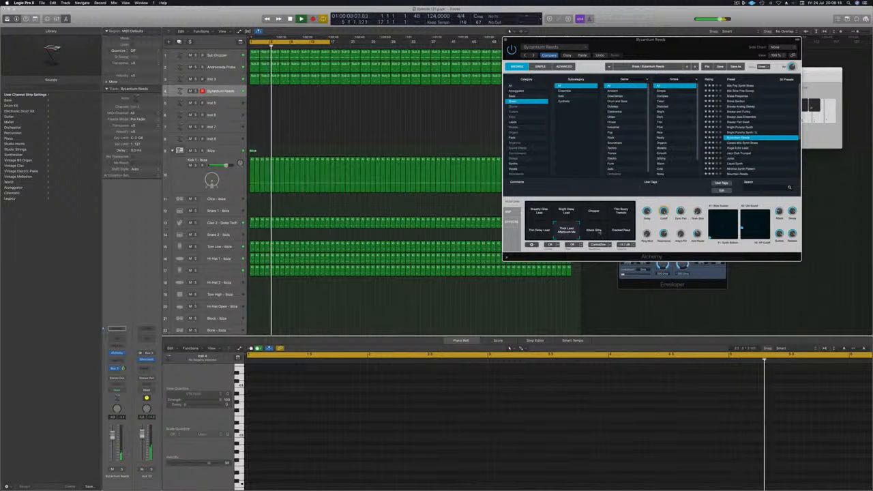
{"action": "left_click", "coordinate": [599, 231]}
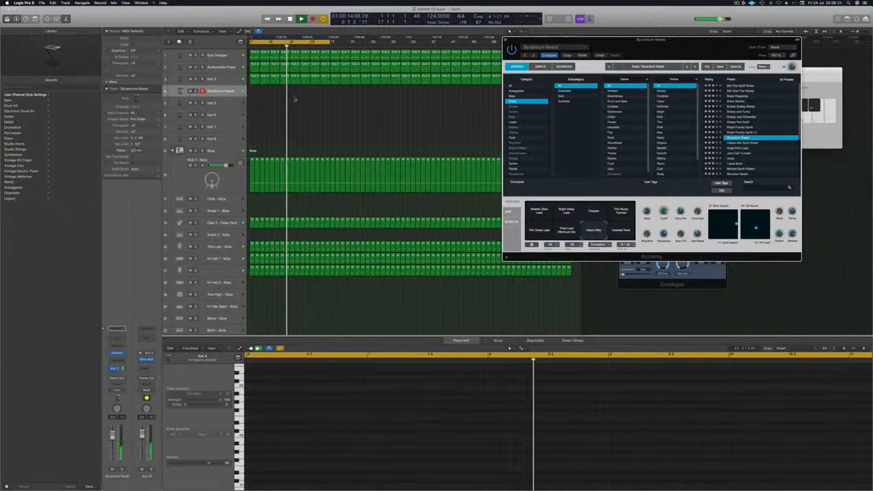
Record one long sustained note on the Byzantium Reeds track from bar 1 and play it back from the start
{"action": "key", "text": "r"}
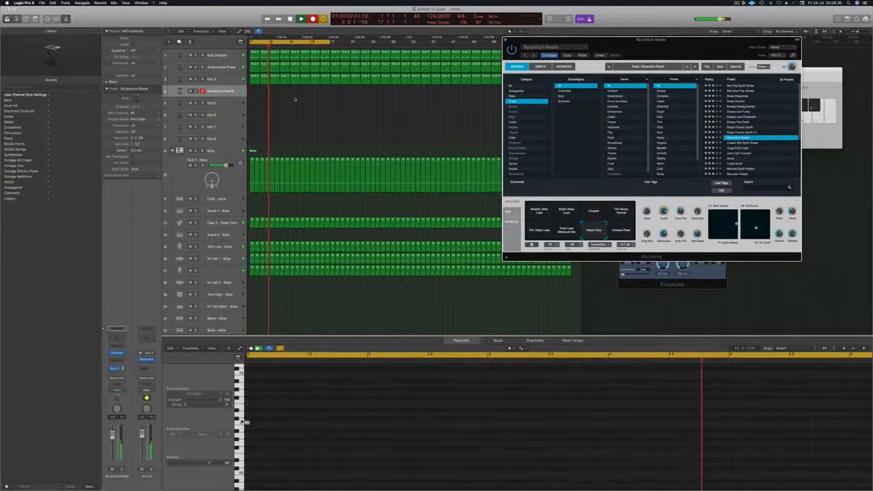
{"action": "key", "text": "space"}
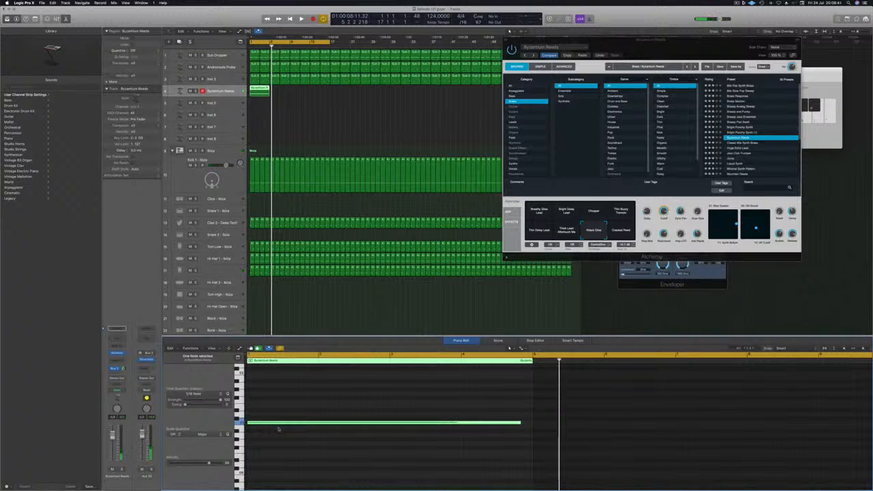
{"action": "key", "text": "Return"}
{"action": "key", "text": "space"}
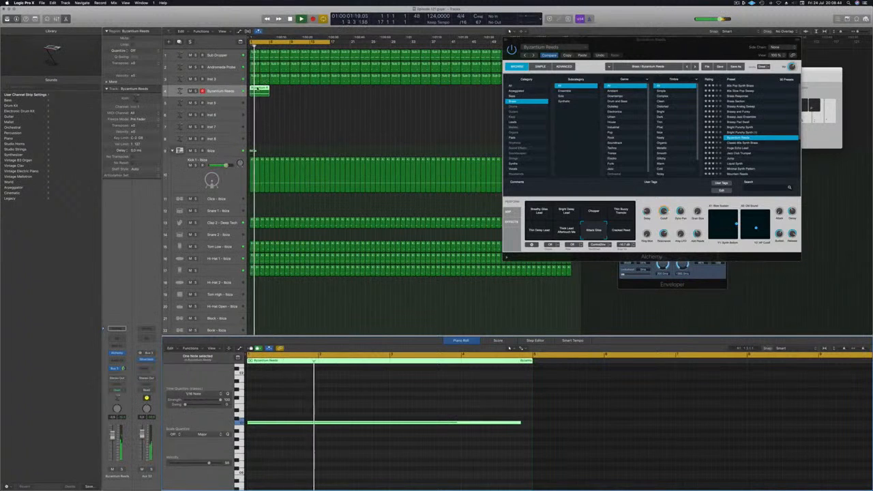
Copy the recorded Byzantium Reeds region to bar 9 on the same track
{"action": "left_click_drag", "start_coordinate": [259, 90], "coordinate": [298, 90]}
{"action": "left_click_drag", "start_coordinate": [296, 91], "coordinate": [296, 92]}
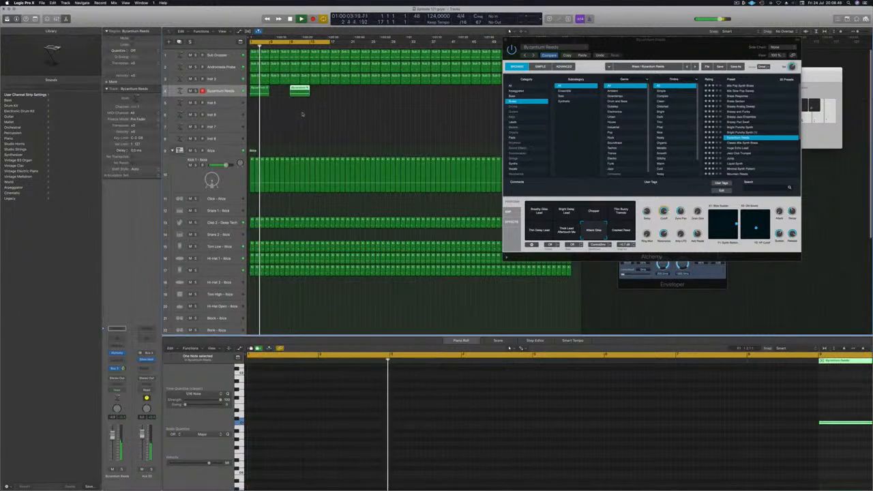
{"action": "key", "text": "super+Right"}
{"action": "left_click", "coordinate": [538, 213]}
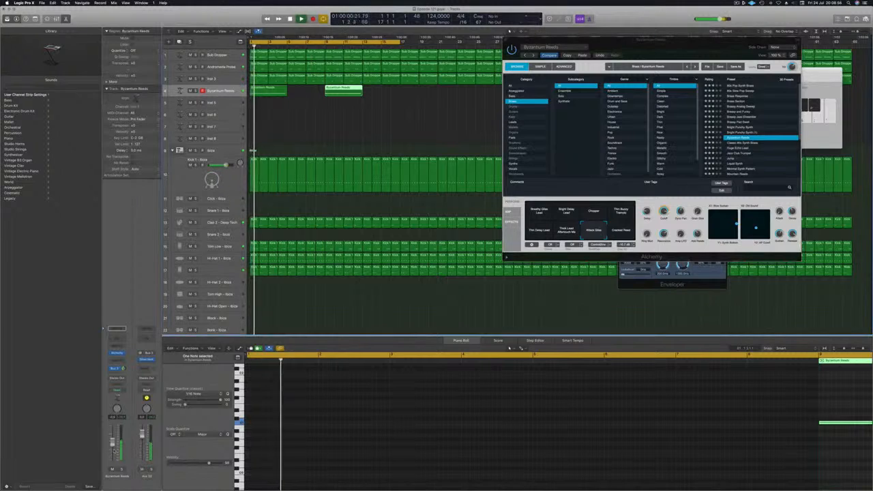
Add a Channel EQ to the Byzantium Reeds track and enable its low-cut band, rolling off below about 200 Hz
{"action": "left_click", "coordinate": [117, 339]}
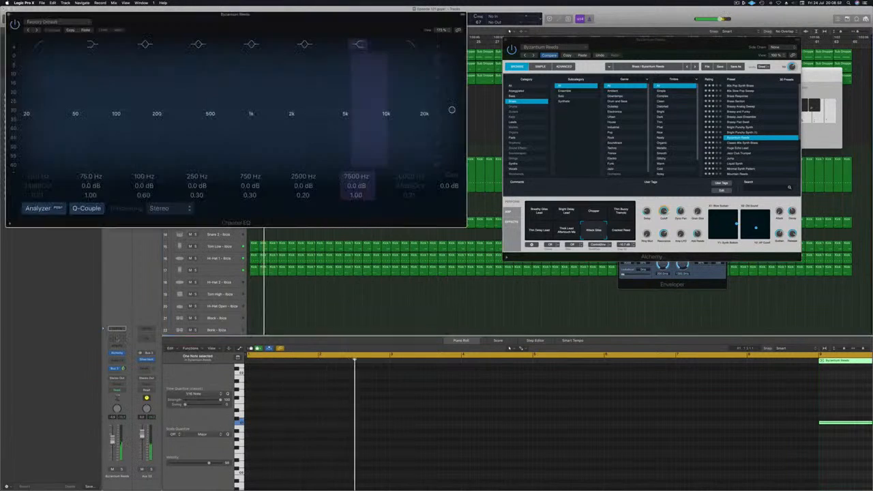
{"action": "key", "text": "Return"}
{"action": "left_click", "coordinate": [40, 44]}
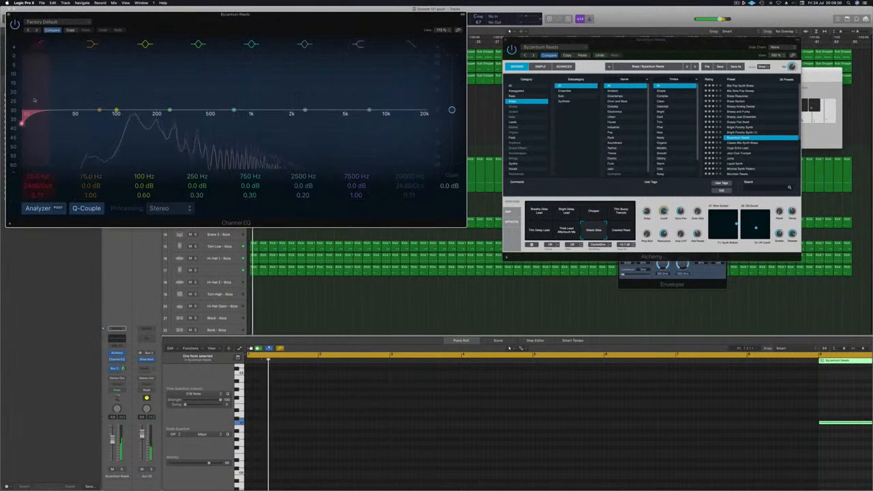
{"action": "left_click_drag", "start_coordinate": [27, 112], "coordinate": [178, 105]}
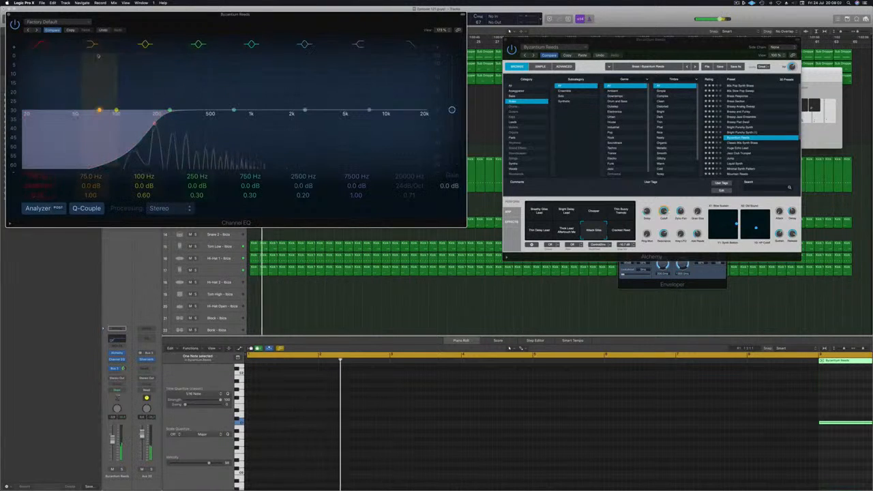
{"action": "left_click", "coordinate": [9, 15]}
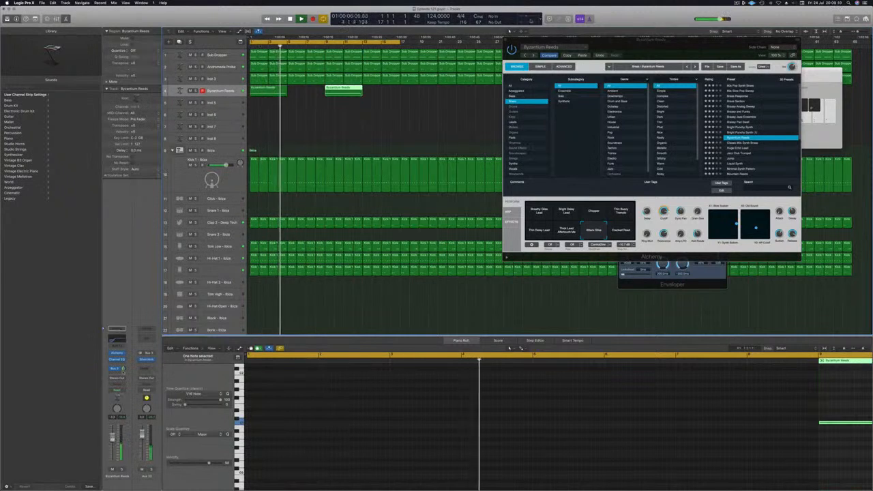
Close the synth window and duplicate the Byzantium Reeds regions at eight-bar intervals from bar 17 through bar 57
{"action": "left_click", "coordinate": [505, 40]}
{"action": "left_click", "coordinate": [382, 133]}
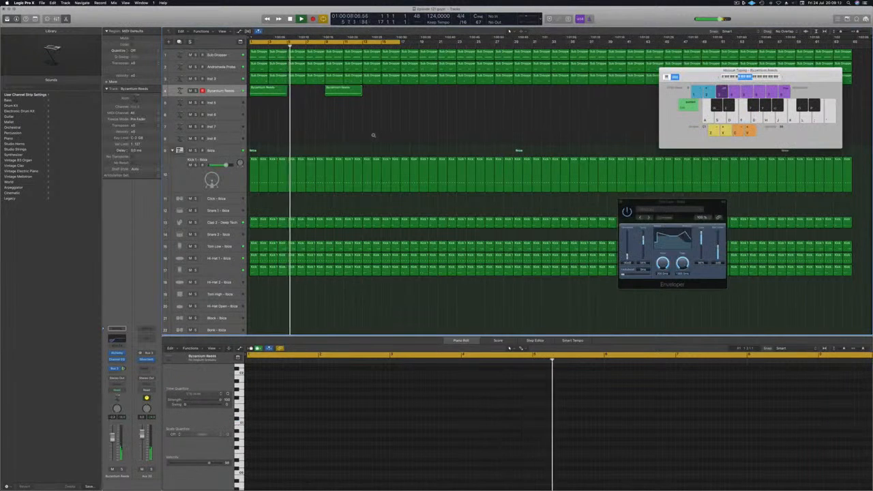
{"action": "key", "text": "space"}
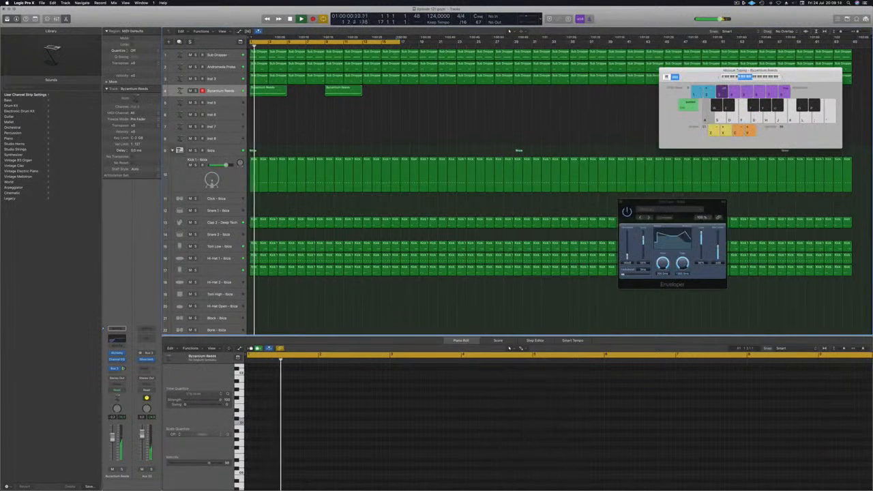
{"action": "left_click_drag", "start_coordinate": [387, 97], "coordinate": [424, 93]}
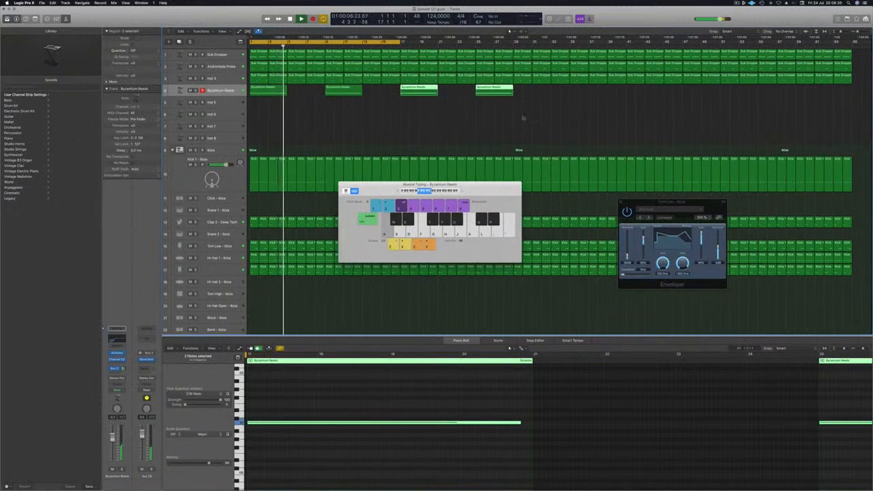
{"action": "left_click_drag", "start_coordinate": [530, 93], "coordinate": [569, 96]}
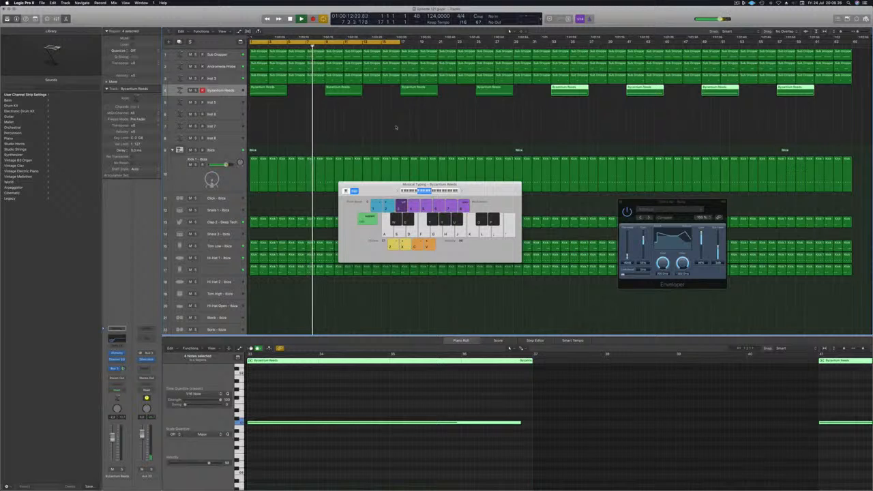
Solo the Sub Dropper and Andromeda Probe tracks in turn to hear each one alone, restoring the full mix
{"action": "left_click", "coordinate": [196, 55]}
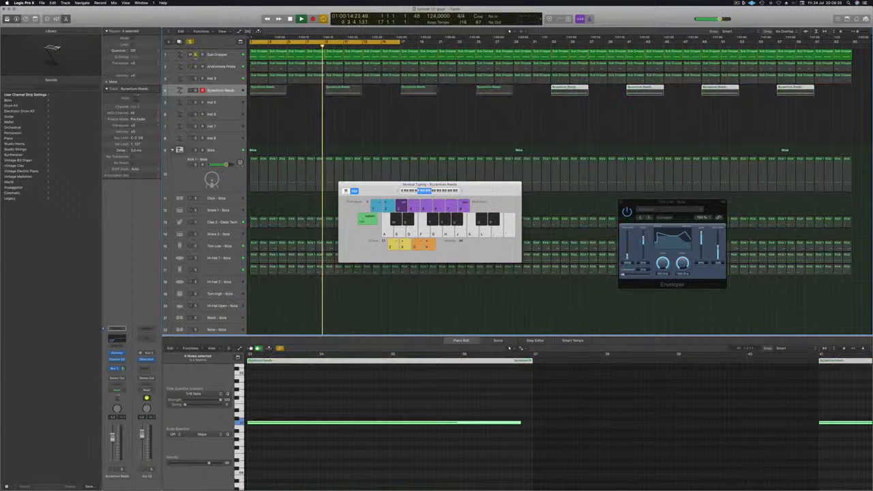
{"action": "left_click", "coordinate": [196, 54]}
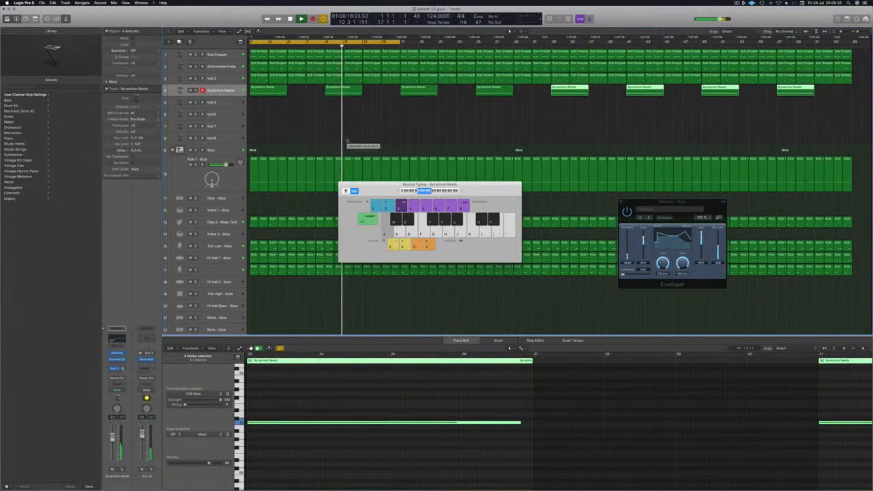
{"action": "left_click", "coordinate": [196, 66]}
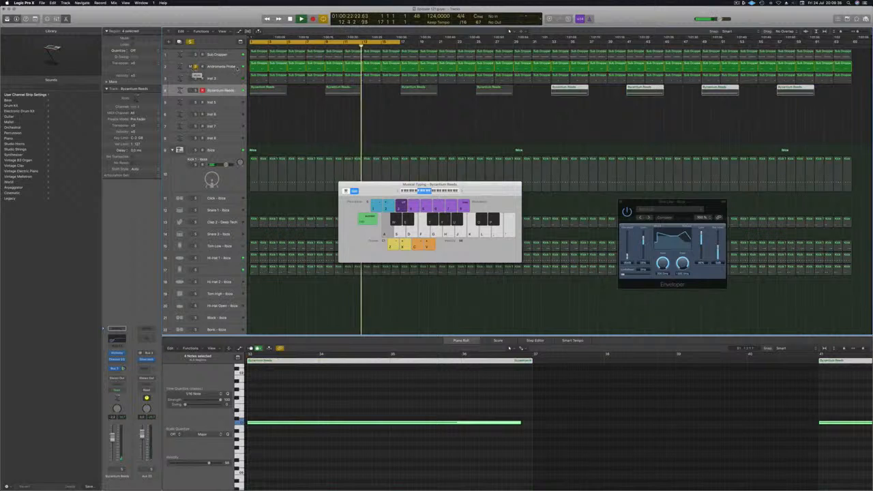
{"action": "left_click", "coordinate": [200, 68]}
{"action": "left_click", "coordinate": [195, 66]}
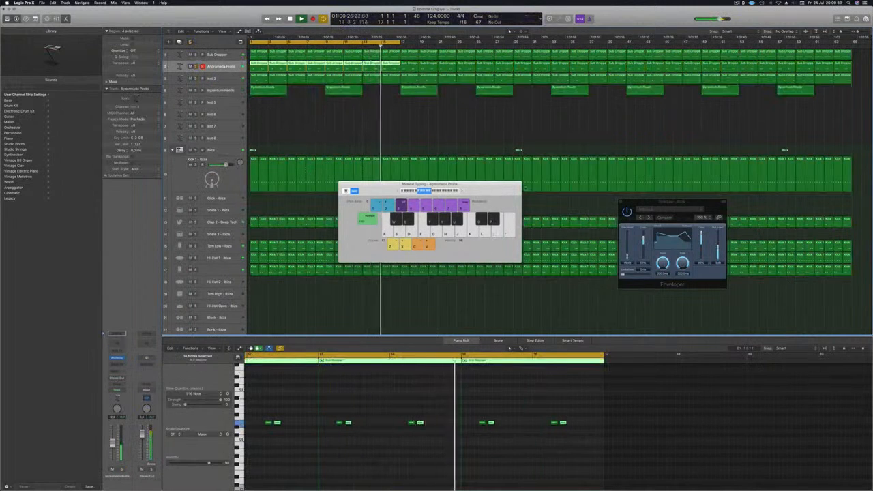
Move the Musical Typing keyboard aside and select the Byzantium Reeds track for playback from the beginning
{"action": "left_click_drag", "start_coordinate": [427, 193], "coordinate": [671, 148]}
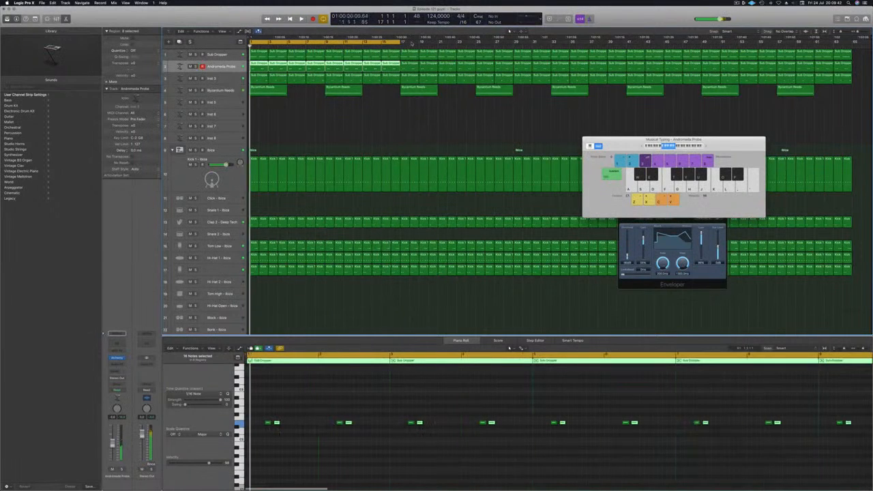
{"action": "left_click", "coordinate": [226, 91]}
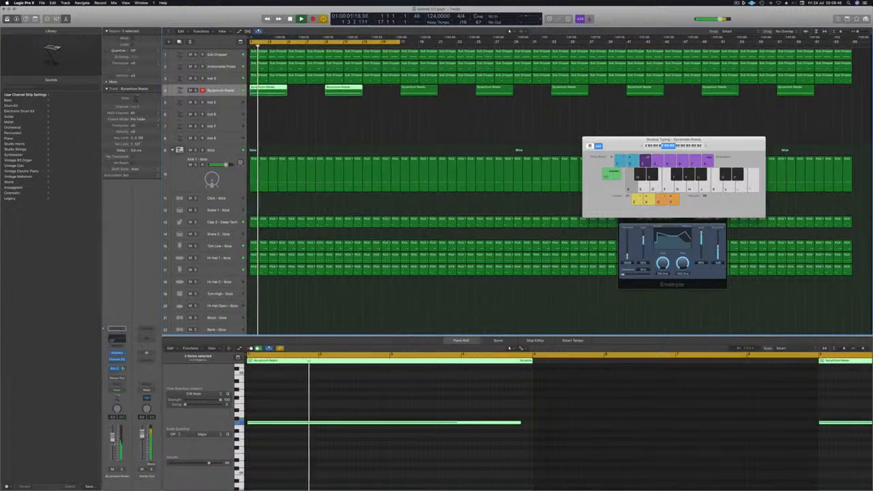
Copy the first one-bar Hi-Hat 1 region to bar 1 of the Hi-Hat Open track
{"action": "left_click", "coordinate": [345, 139]}
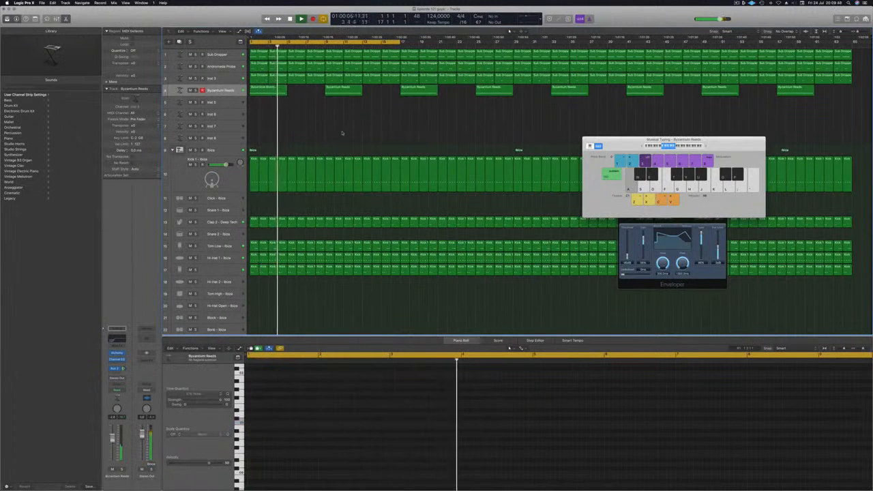
{"action": "scroll", "coordinate": [310, 199], "scroll_direction": "down", "scroll_amount": 1}
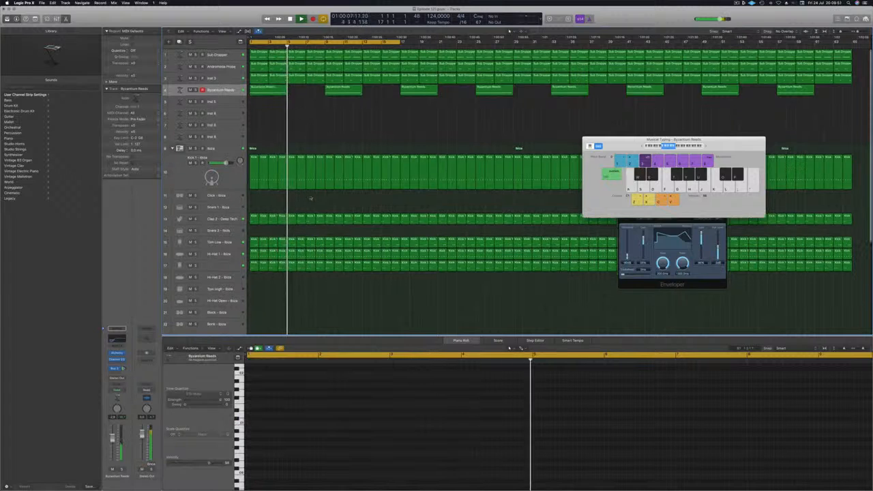
{"action": "scroll", "coordinate": [311, 198], "scroll_direction": "down", "scroll_amount": 5}
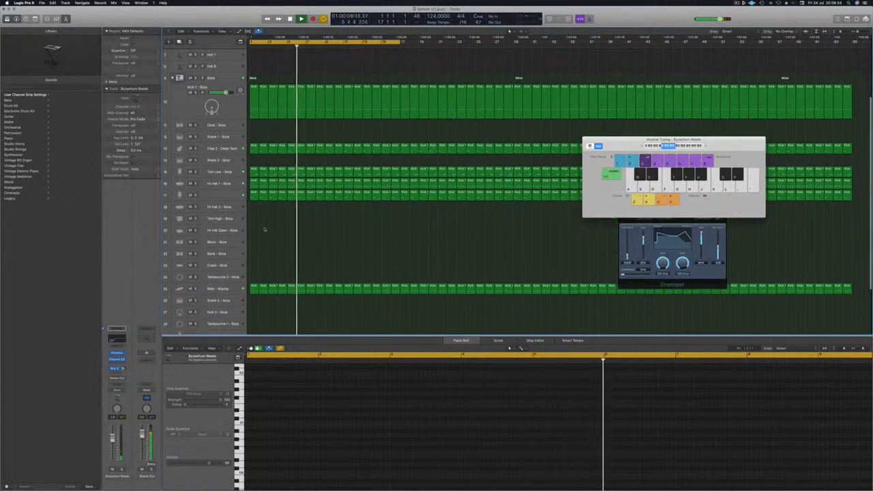
{"action": "left_click", "coordinate": [254, 182]}
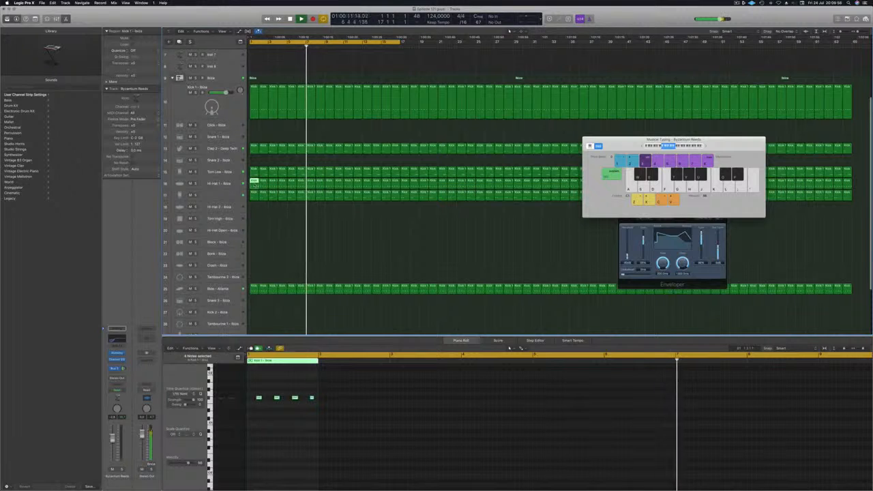
{"action": "left_click_drag", "start_coordinate": [254, 182], "coordinate": [255, 218]}
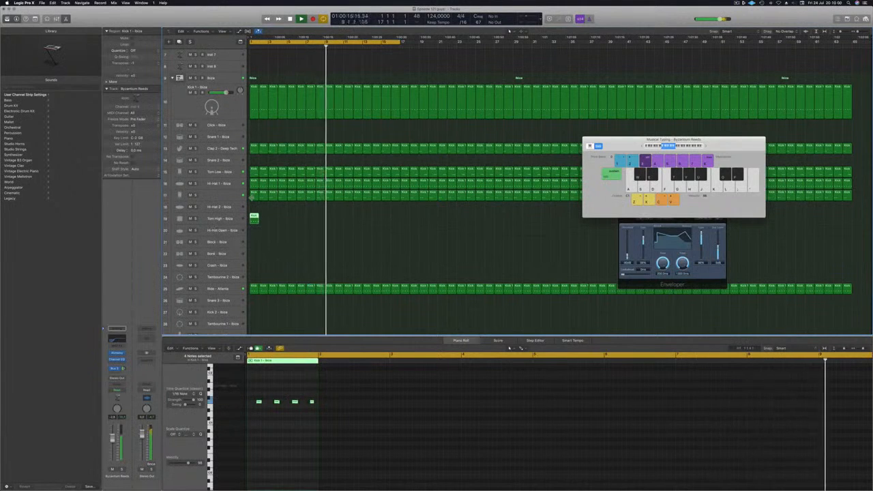
{"action": "left_click_drag", "start_coordinate": [253, 225], "coordinate": [253, 234]}
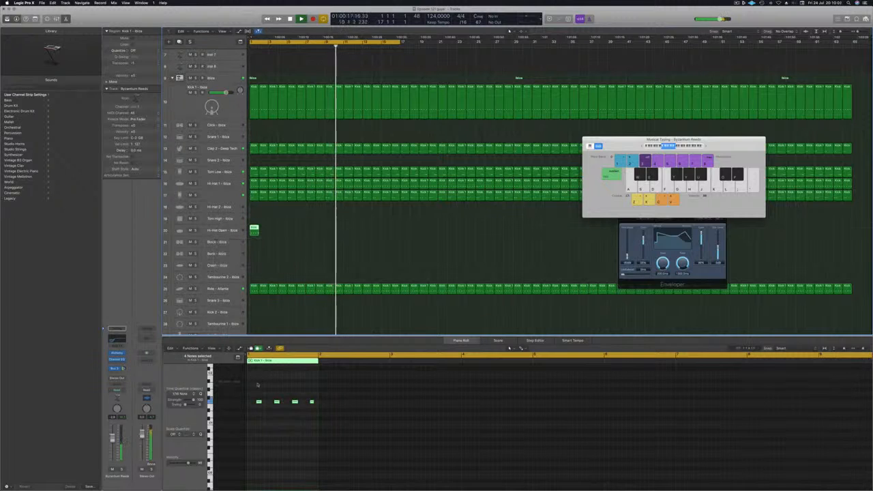
Raise the pitch of all notes in the copied region and select the Hi-Hat Open track for playback from the beginning
{"action": "left_click_drag", "start_coordinate": [257, 387], "coordinate": [326, 413]}
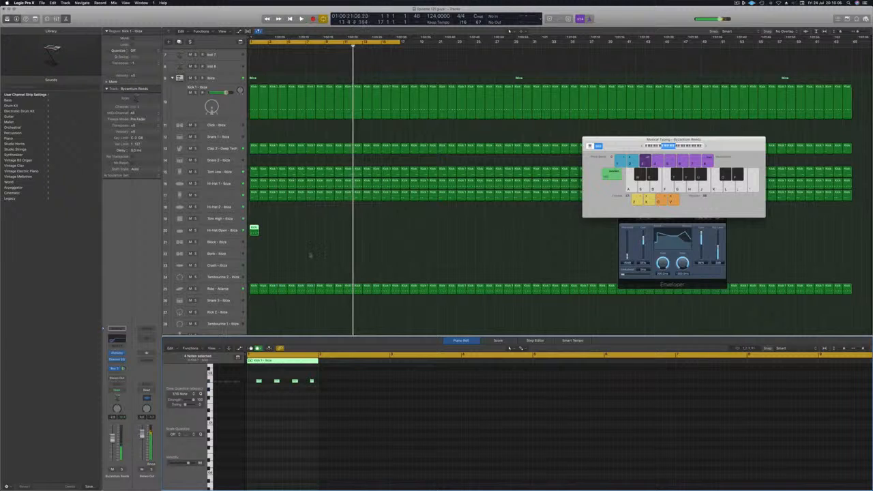
{"action": "key", "text": "space"}
{"action": "left_click", "coordinate": [218, 230]}
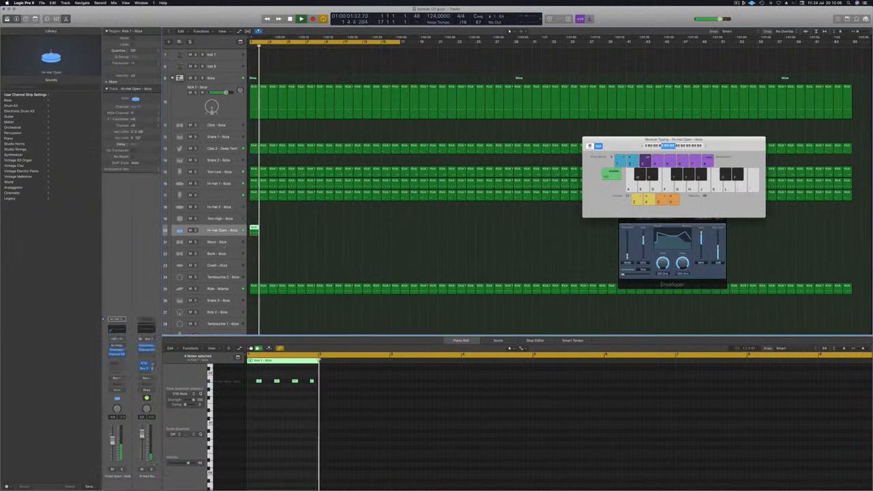
Repeat the one-bar region along the Hi-Hat Open track to fill bars 1 through 16
{"action": "left_click_drag", "start_coordinate": [254, 230], "coordinate": [332, 234]}
{"action": "left_click", "coordinate": [254, 230], "text": "shift"}
{"action": "left_click", "coordinate": [301, 219]}
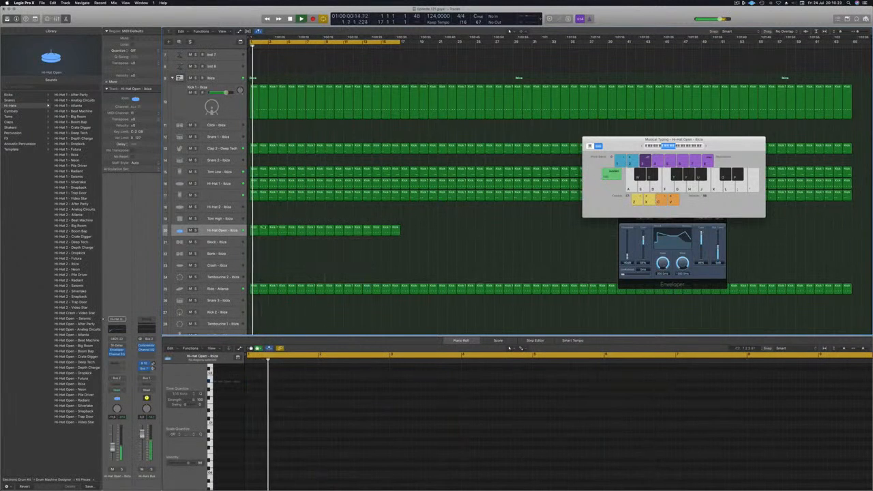
Adjust the Channel EQ curve on the Hi-Hat Open track
{"action": "left_click", "coordinate": [220, 230]}
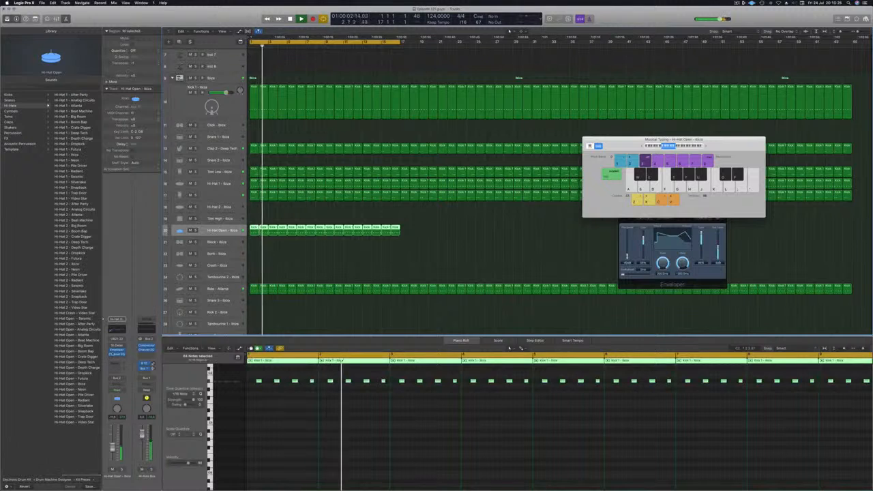
{"action": "left_click", "coordinate": [117, 350]}
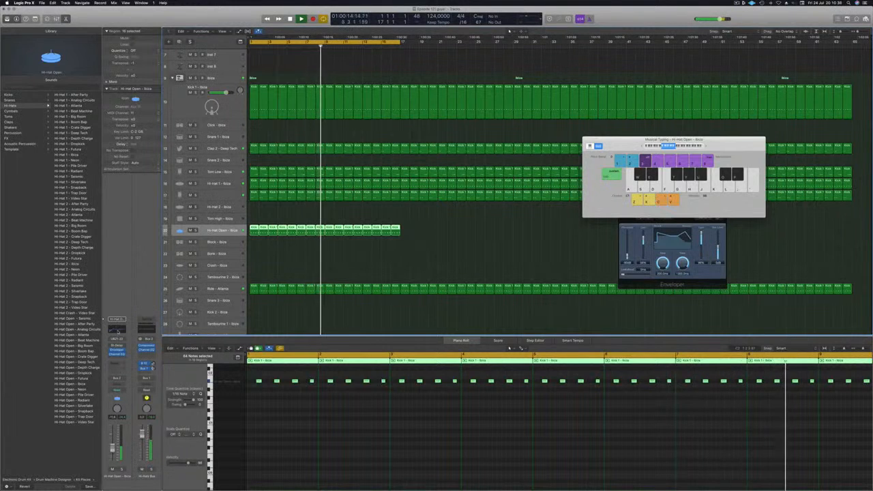
{"action": "mouse_move", "coordinate": [344, 110]}
{"action": "left_mouse_down"}
{"action": "mouse_move", "coordinate": [335, 100]}
{"action": "mouse_move", "coordinate": [334, 107]}
{"action": "left_mouse_up"}
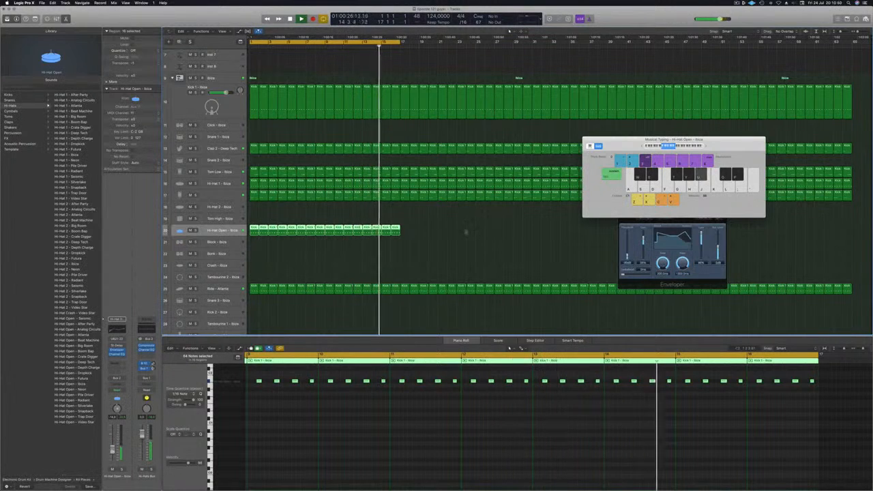
Deselect the hi-hat regions, play the arrangement from the beginning and close the Musical Typing keyboard
{"action": "left_click", "coordinate": [465, 238]}
{"action": "key", "text": "Return"}
{"action": "left_click_drag", "start_coordinate": [633, 146], "coordinate": [641, 143]}
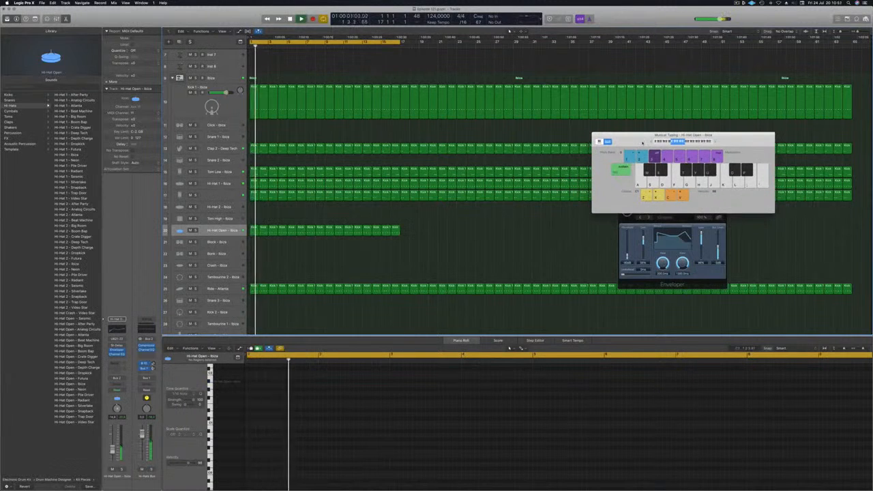
{"action": "key", "text": "super+k"}
{"action": "scroll", "coordinate": [470, 129], "scroll_direction": "up", "scroll_amount": 4}
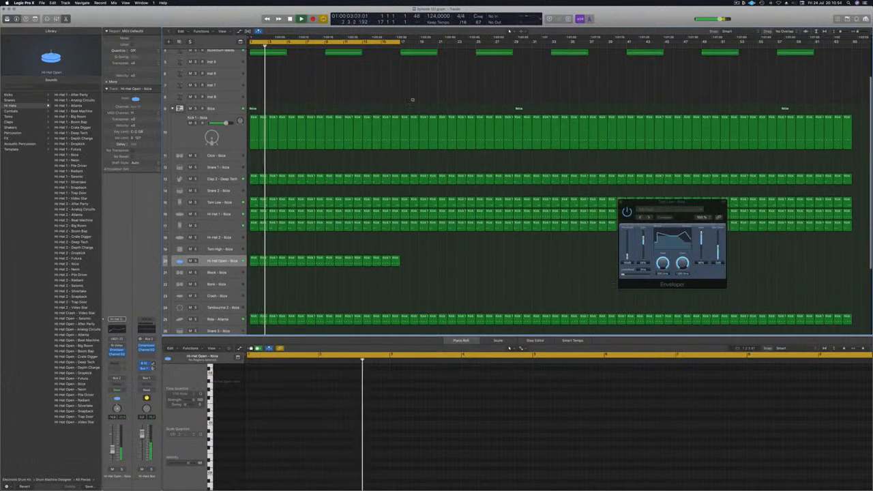
{"action": "key", "text": "super+Up"}
{"action": "key", "text": "super+Up"}
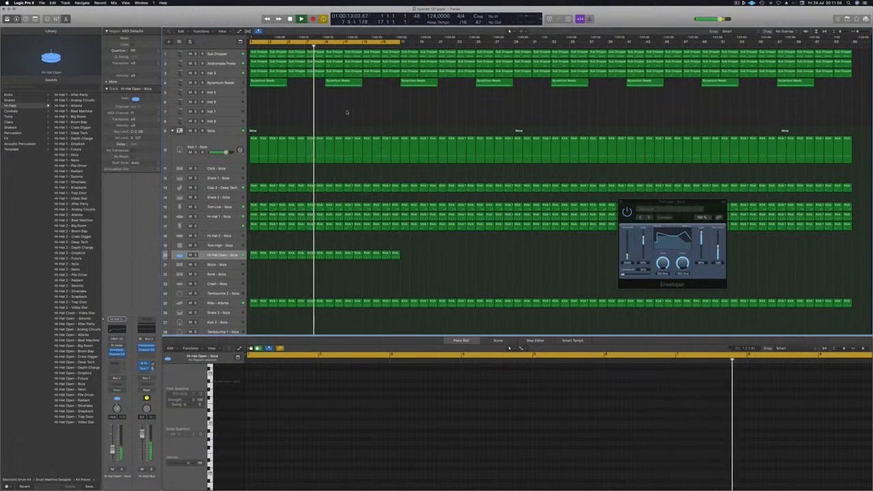
Copy the first Byzantium Reeds region onto the Inst 5 track, starting at bar 3
{"action": "left_click", "coordinate": [257, 76]}
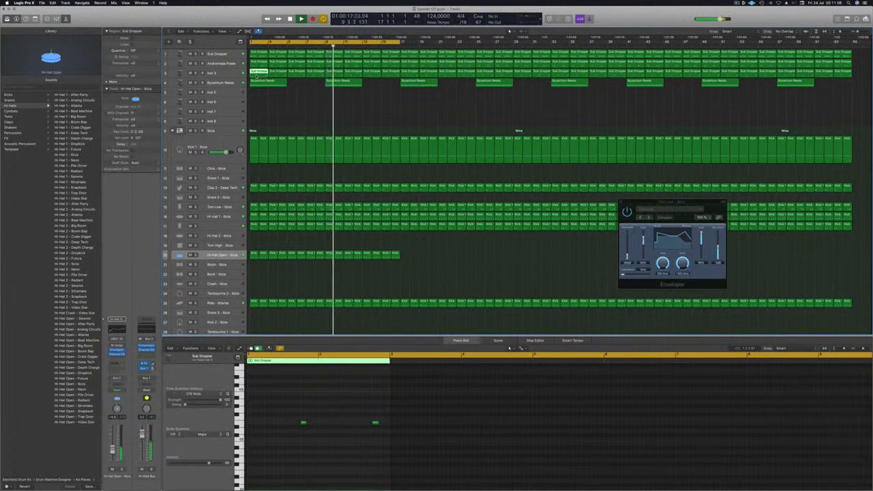
{"action": "key", "text": "space"}
{"action": "left_click_drag", "start_coordinate": [268, 83], "coordinate": [285, 96]}
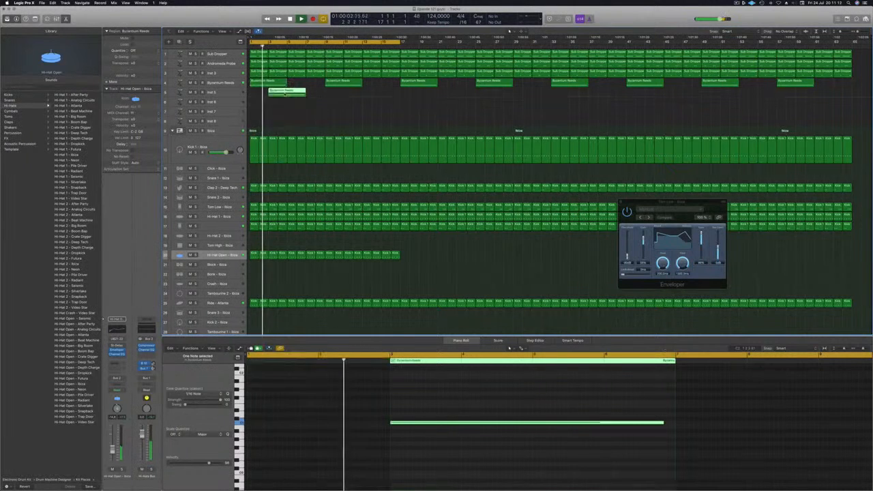
{"action": "key", "text": "space"}
{"action": "key", "text": "space"}
Shorten the copied region's sustained note to about two bars and trim the region to cover bars 3 and 4
{"action": "left_click_drag", "start_coordinate": [481, 400], "coordinate": [541, 450]}
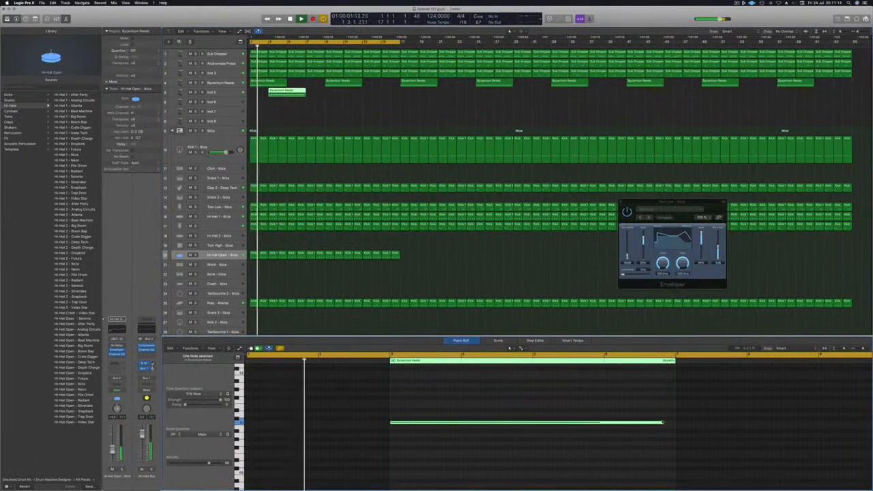
{"action": "left_click_drag", "start_coordinate": [661, 422], "coordinate": [529, 423]}
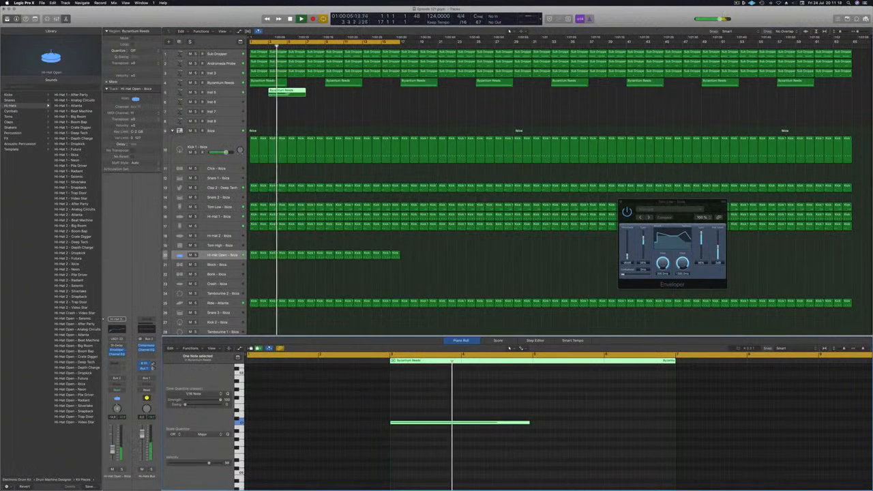
{"action": "left_click", "coordinate": [287, 92]}
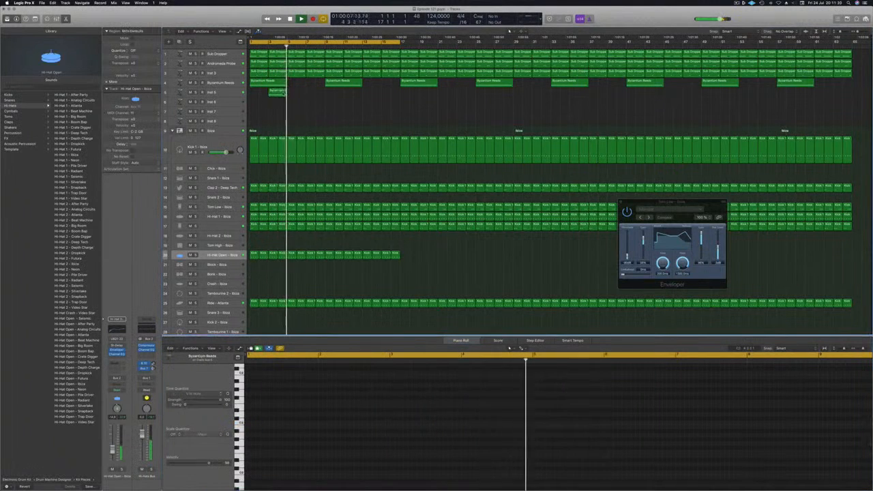
{"action": "key", "text": "Return"}
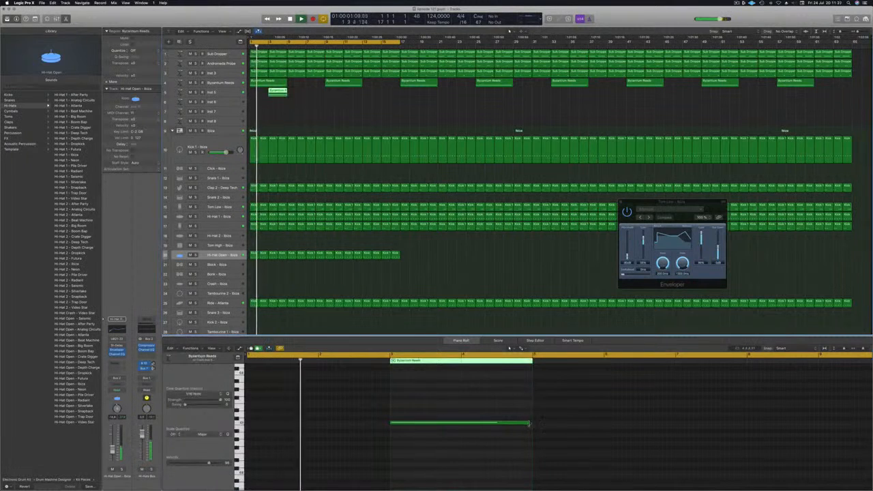
Reduce the sustained note to two short notes early in bar 3 and repeat the region at bars 7, 11 and 15
{"action": "left_click_drag", "start_coordinate": [529, 424], "coordinate": [406, 423]}
{"action": "key", "text": "Return"}
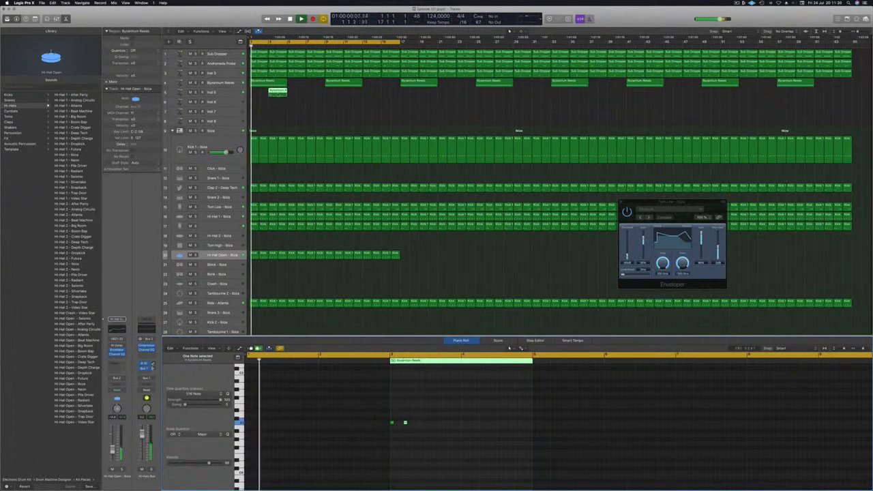
{"action": "left_click_drag", "start_coordinate": [278, 91], "coordinate": [351, 96]}
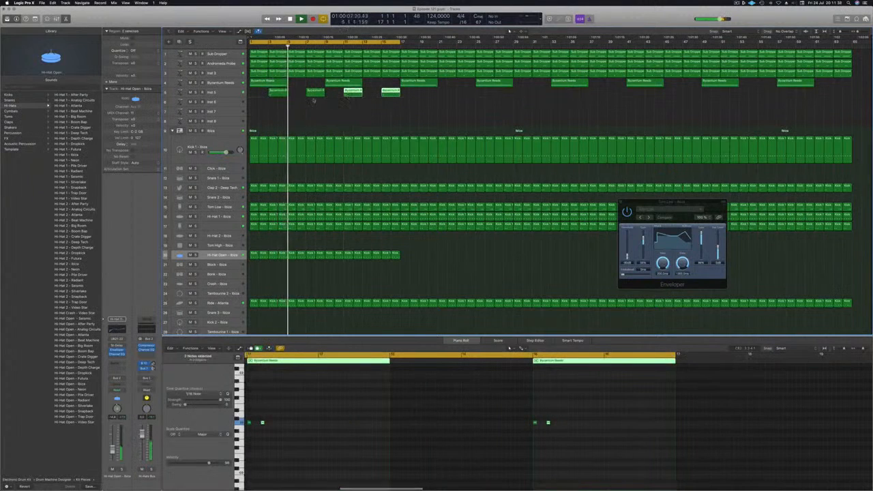
Open Alchemy on the Inst 5 track and load the Alien Space Probe preset from the Sound Effects category
{"action": "left_click", "coordinate": [230, 92]}
{"action": "key", "text": "space"}
{"action": "key", "text": "space"}
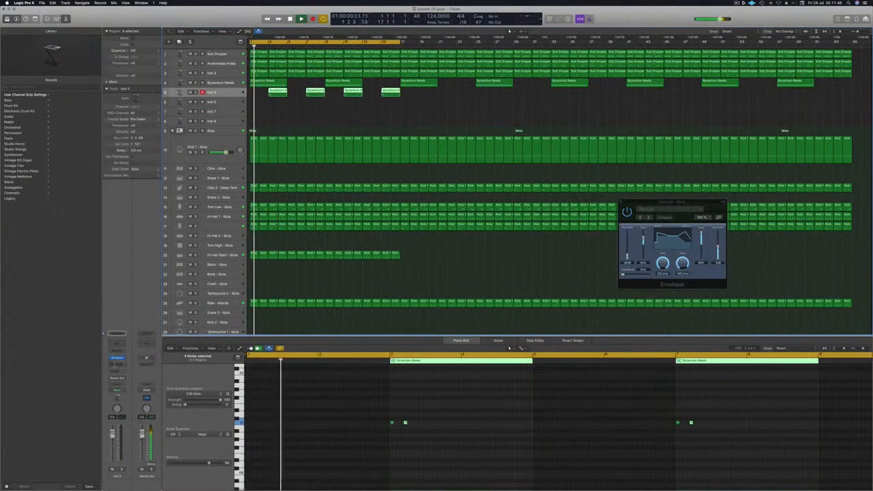
{"action": "left_click", "coordinate": [118, 358]}
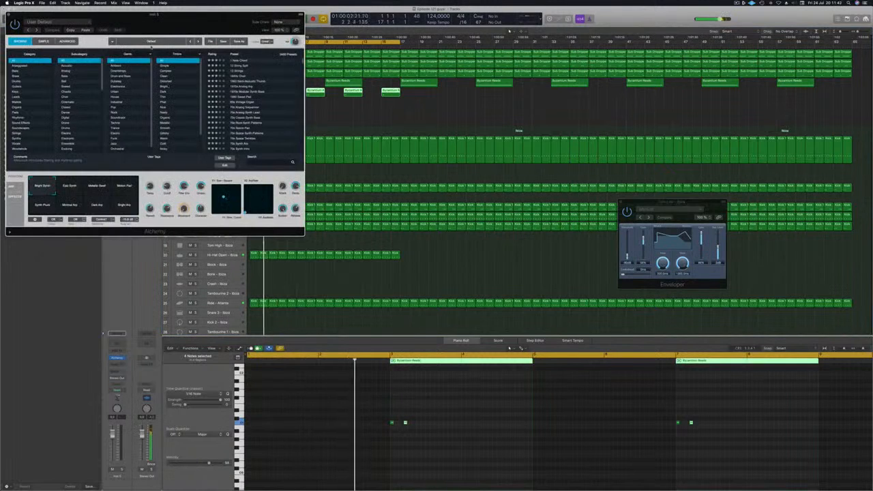
{"action": "left_click_drag", "start_coordinate": [122, 15], "coordinate": [298, 100]}
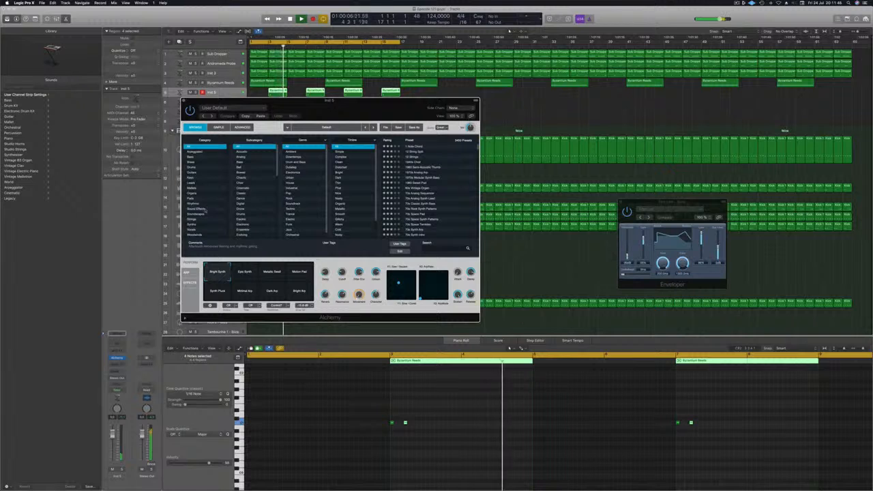
{"action": "left_click", "coordinate": [199, 210]}
{"action": "left_click", "coordinate": [409, 193]}
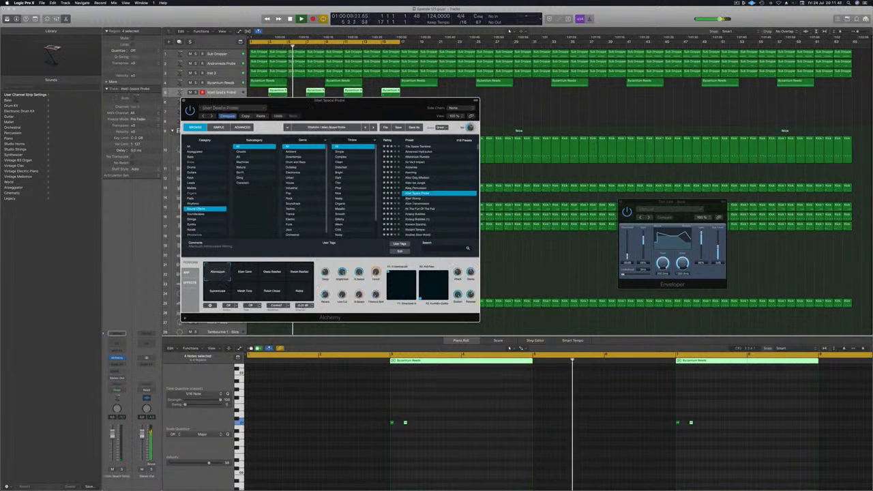
Move the Alchemy window clear of the track regions and add a Bus 3 send to the Alien Space Probe track
{"action": "left_click_drag", "start_coordinate": [408, 117], "coordinate": [687, 124]}
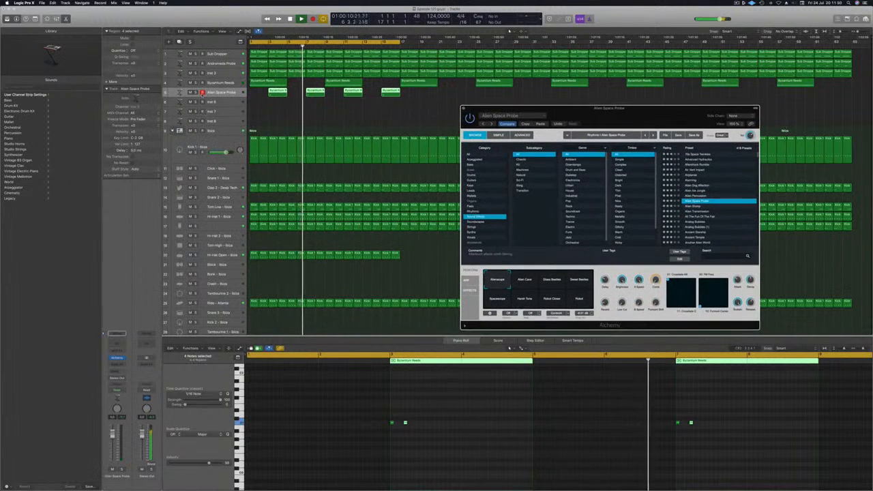
{"action": "left_click", "coordinate": [116, 372]}
{"action": "mouse_move", "coordinate": [123, 381]}
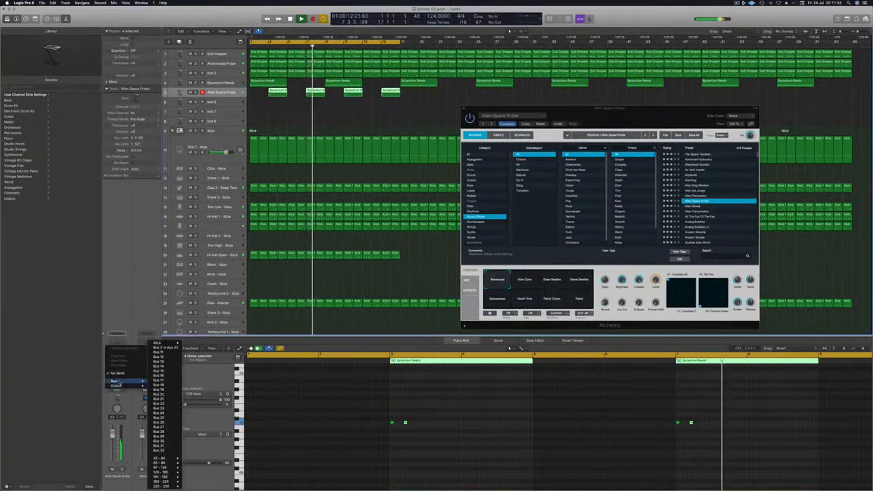
{"action": "left_click", "coordinate": [163, 348]}
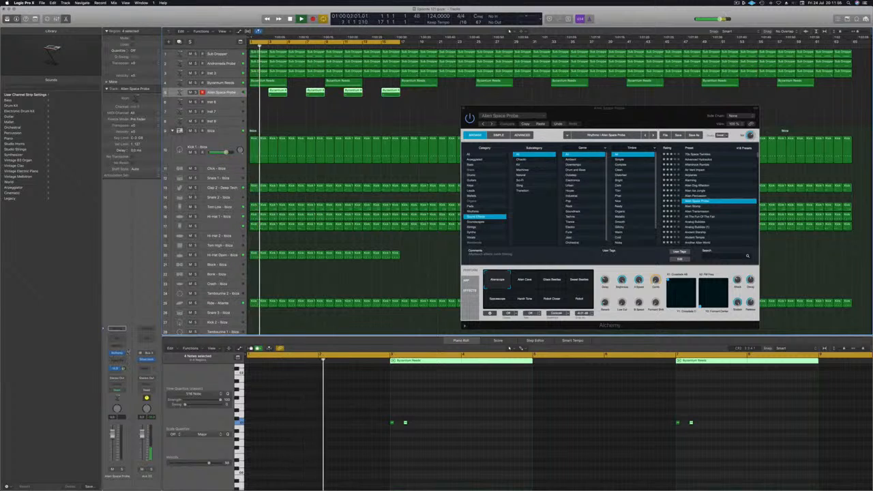
Try the next Alien preset in Alchemy, settle on Alien Transmission and listen to it from the beginning
{"action": "left_click_drag", "start_coordinate": [650, 116], "coordinate": [533, 149]}
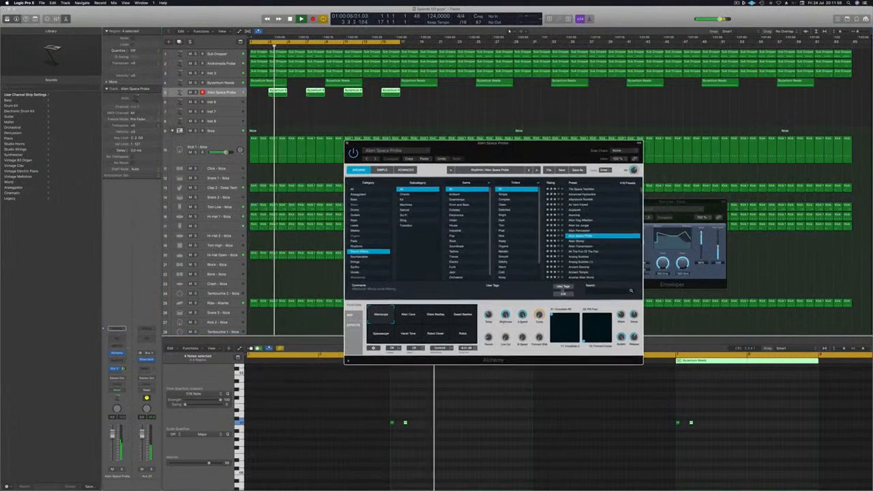
{"action": "left_click", "coordinate": [579, 241]}
{"action": "left_click", "coordinate": [580, 247]}
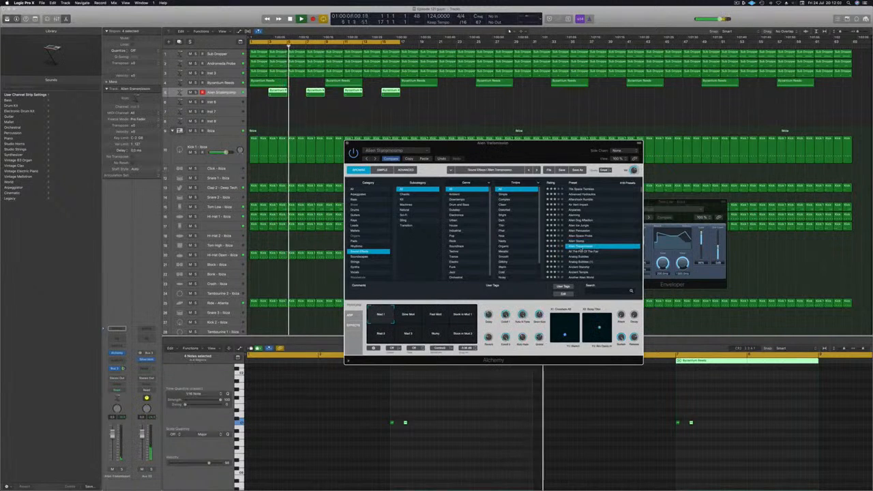
{"action": "key", "text": "Return"}
{"action": "left_click_drag", "start_coordinate": [486, 154], "coordinate": [472, 117]}
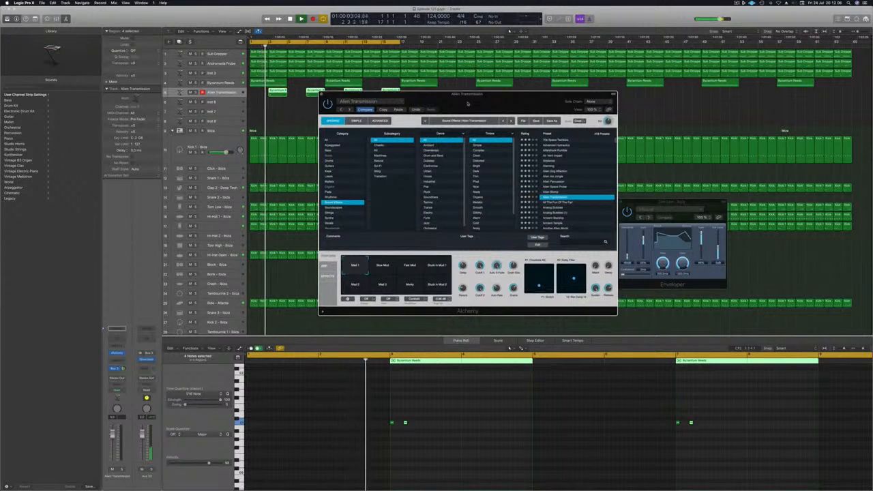
{"action": "scroll", "coordinate": [566, 185], "scroll_direction": "down", "scroll_amount": 3}
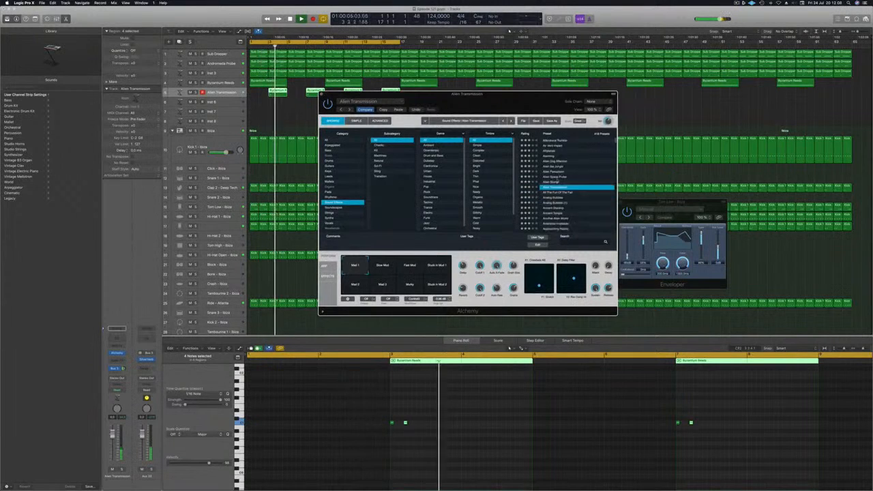
Audition the Stuck in Mod 1 snapshot and other performance snapshots of the Alien Transmission preset in Alchemy
{"action": "left_click", "coordinate": [413, 453]}
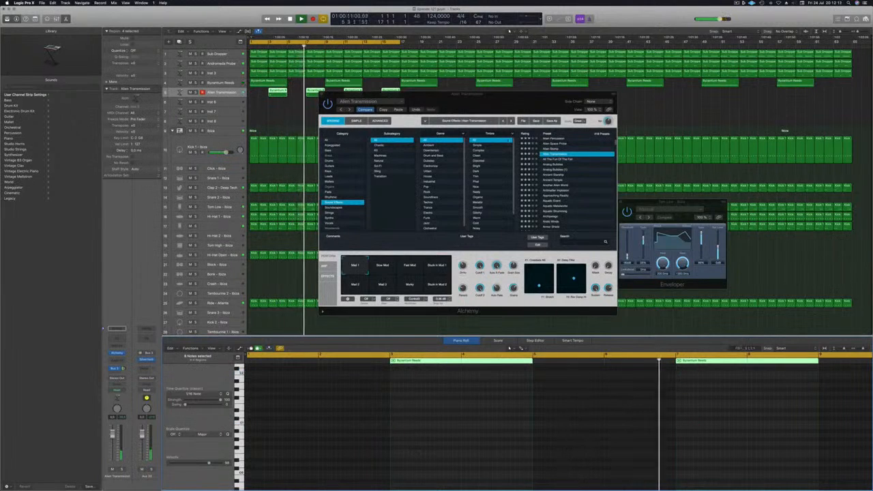
{"action": "left_click_drag", "start_coordinate": [509, 102], "coordinate": [506, 174]}
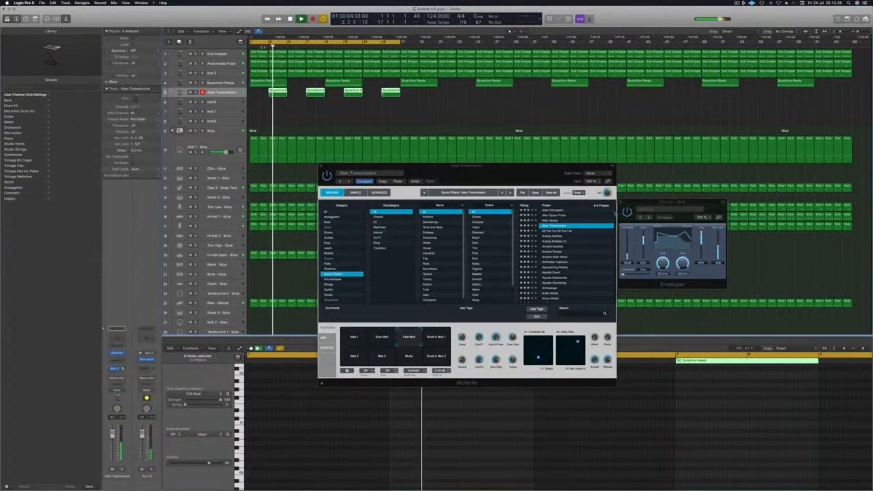
{"action": "left_click", "coordinate": [437, 342]}
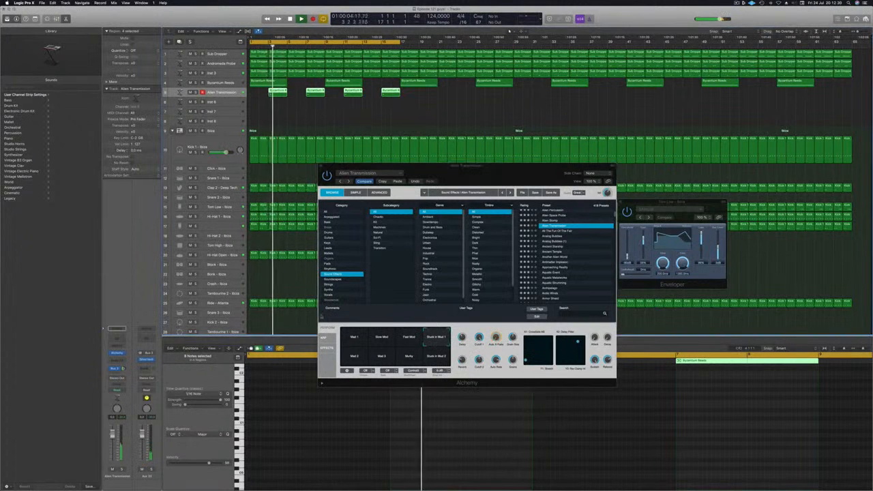
{"action": "left_click", "coordinate": [356, 357]}
Load the All The Fun Of The Fair preset in Alchemy and adjust the track's Bus 3 send level
{"action": "key", "text": "Down"}
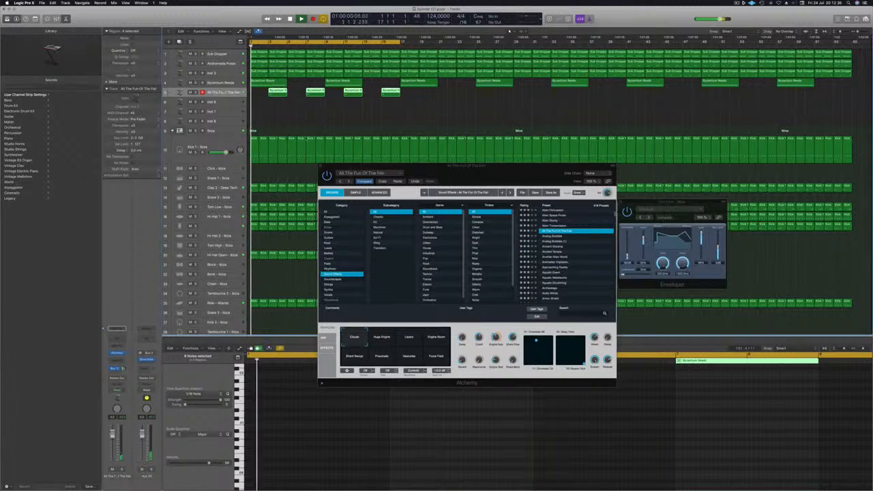
{"action": "left_click_drag", "start_coordinate": [465, 177], "coordinate": [465, 129]}
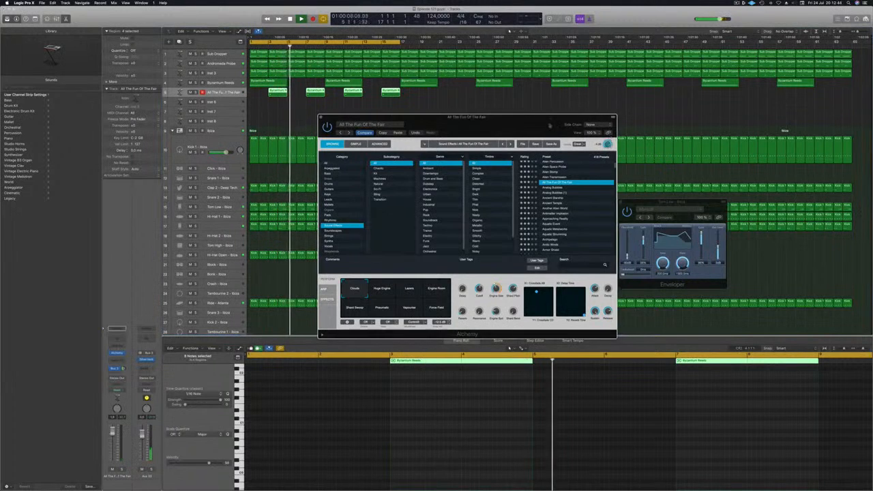
{"action": "left_click_drag", "start_coordinate": [559, 125], "coordinate": [587, 121]}
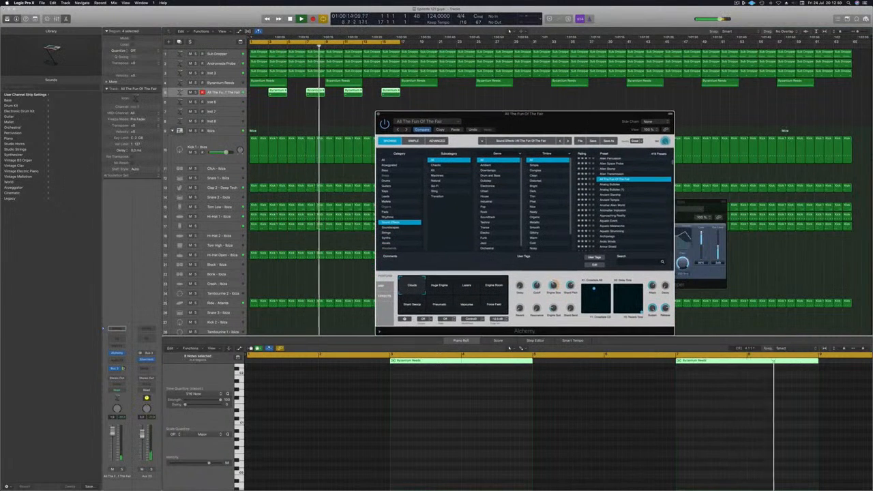
{"action": "left_click_drag", "start_coordinate": [123, 369], "coordinate": [124, 367]}
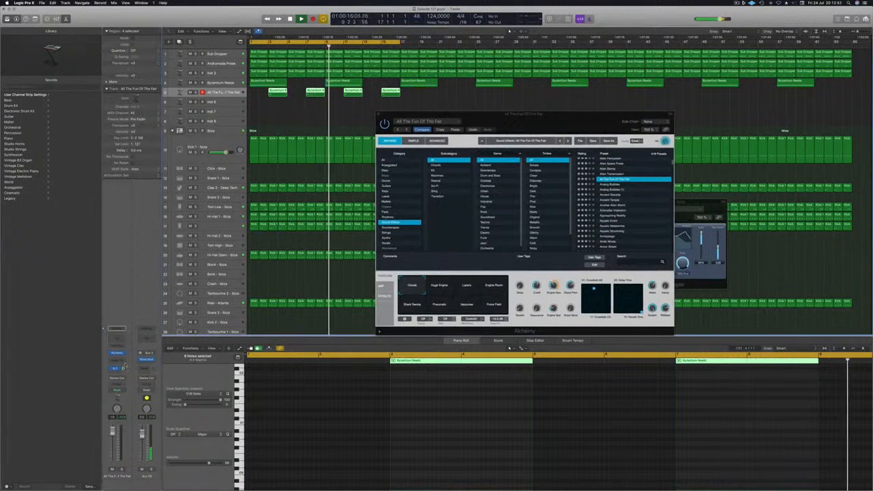
{"action": "left_click_drag", "start_coordinate": [544, 119], "coordinate": [579, 125]}
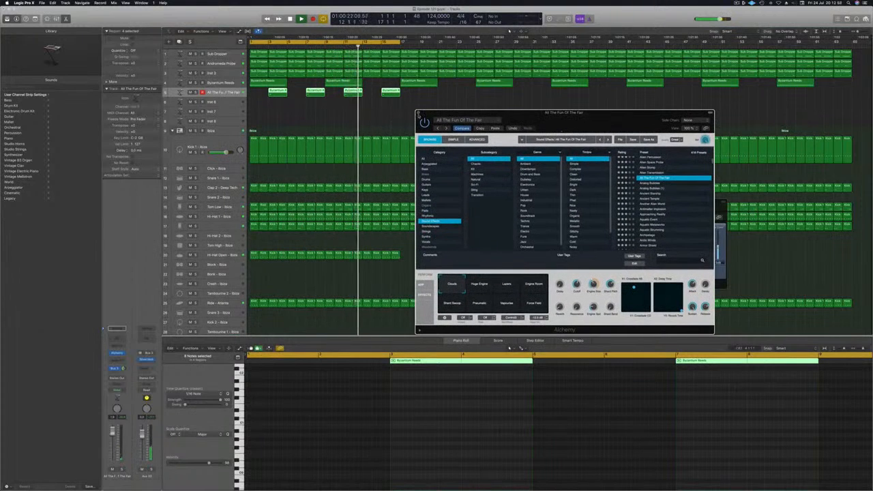
Compare the Layers snapshot and the one below Clouds in Alchemy, and return to the Clouds snapshot
{"action": "left_click", "coordinate": [508, 286]}
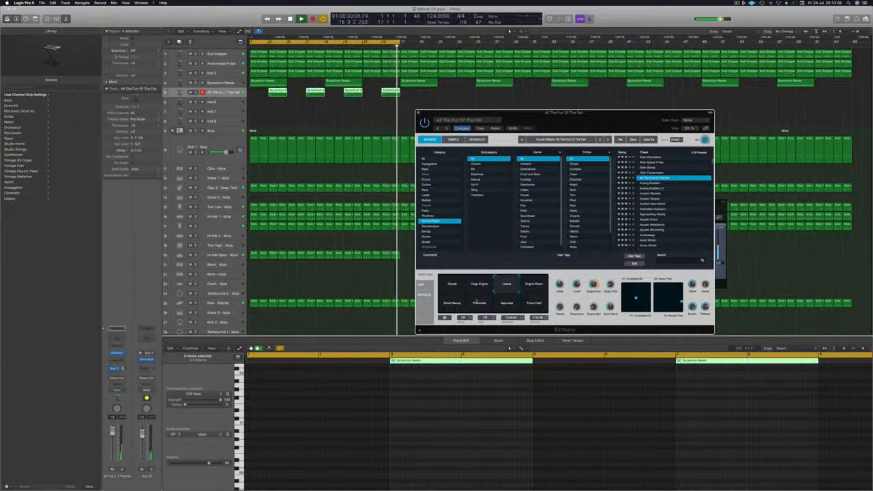
{"action": "left_click", "coordinate": [471, 306]}
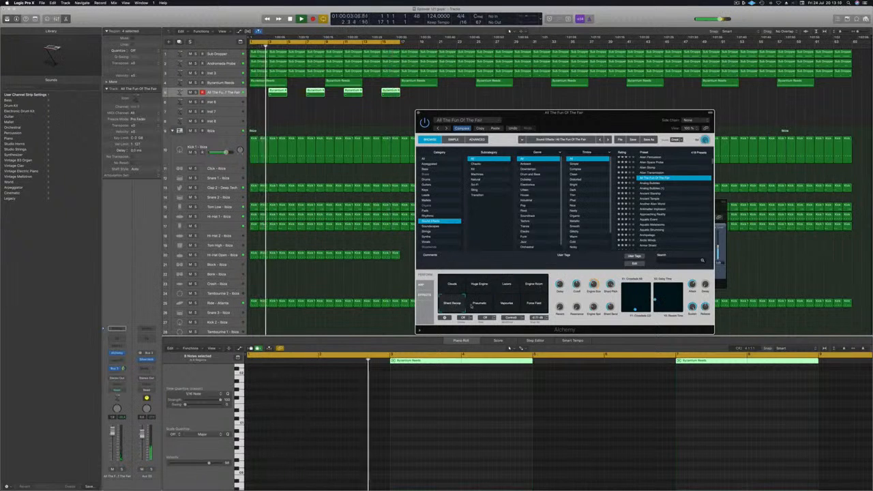
{"action": "left_click", "coordinate": [445, 287]}
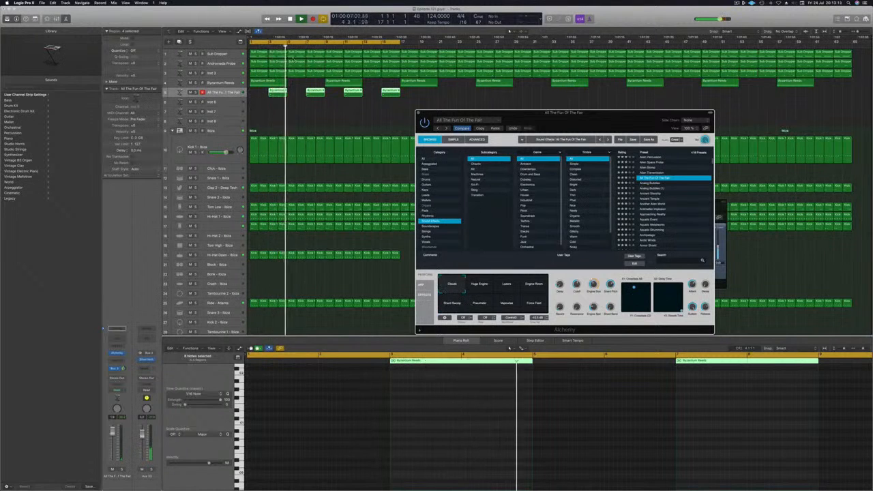
Close Alchemy and copy the sound-effect regions along their track to the end of the arrangement
{"action": "left_click_drag", "start_coordinate": [569, 114], "coordinate": [510, 110]}
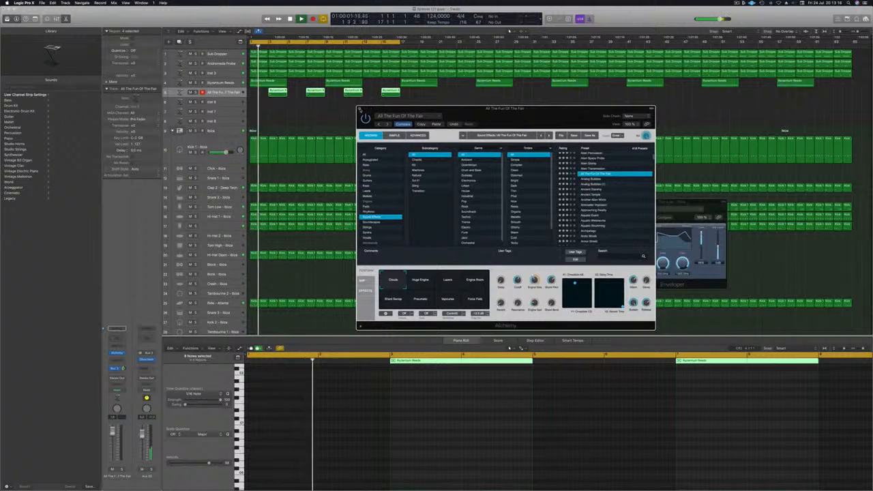
{"action": "key", "text": "super+w"}
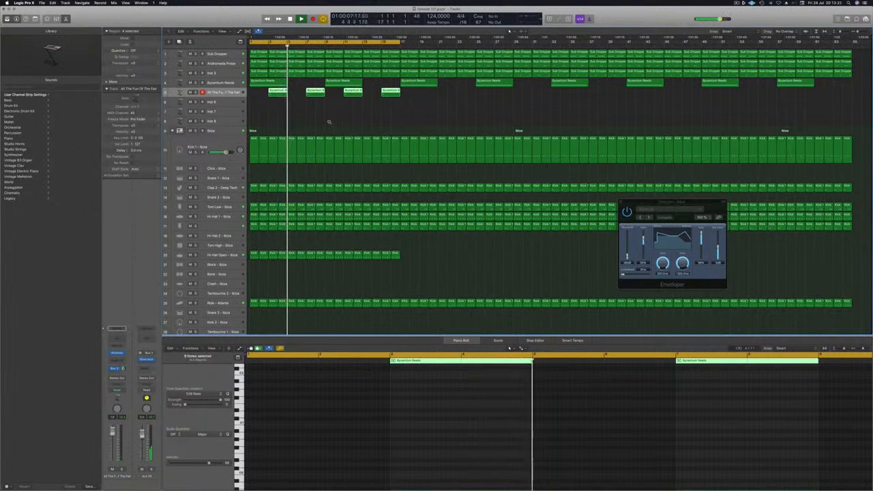
{"action": "mouse_move", "coordinate": [394, 107]}
{"action": "left_mouse_down"}
{"action": "mouse_move", "coordinate": [379, 96]}
{"action": "mouse_move", "coordinate": [278, 93]}
{"action": "mouse_move", "coordinate": [392, 96]}
{"action": "left_mouse_up"}
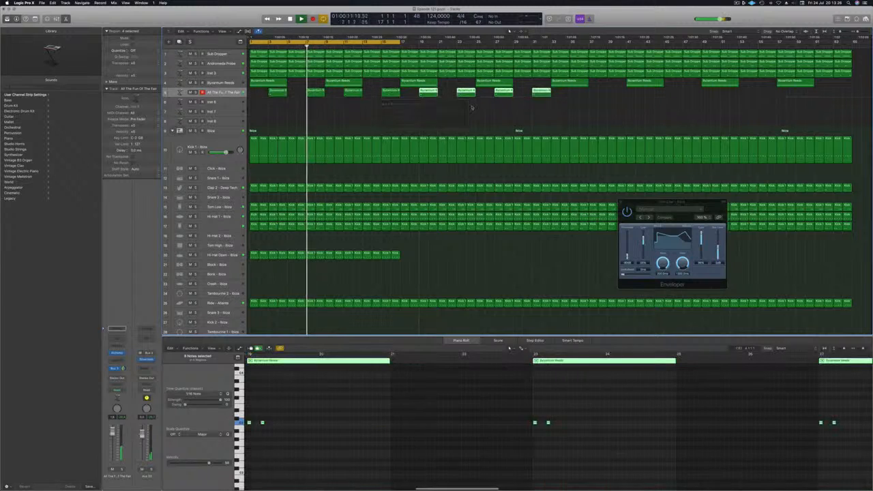
{"action": "mouse_move", "coordinate": [565, 94]}
{"action": "left_mouse_down"}
{"action": "mouse_move", "coordinate": [265, 95]}
{"action": "mouse_move", "coordinate": [580, 101]}
{"action": "left_mouse_up"}
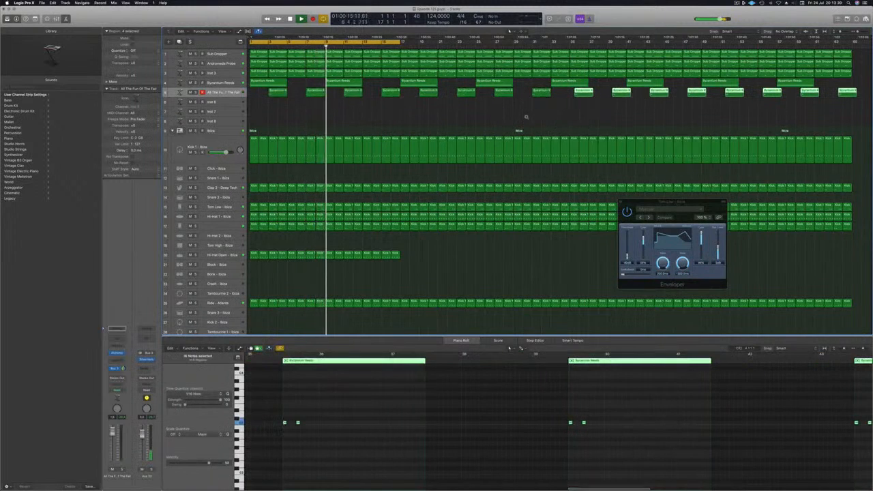
{"action": "left_click", "coordinate": [498, 120]}
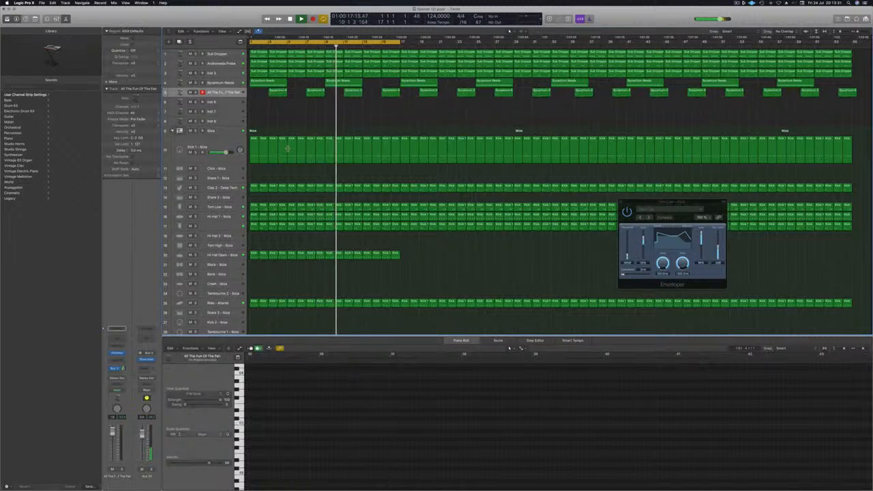
Copy the one-bar region at bar 1 of the track below Hi-Hat 1 onto the Tom High track
{"action": "key", "text": "super+Right"}
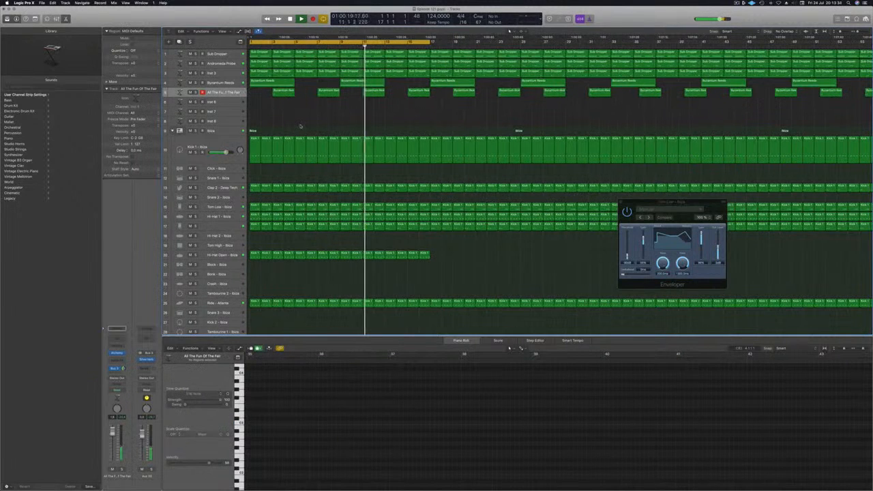
{"action": "scroll", "coordinate": [287, 269], "scroll_direction": "down", "scroll_amount": 1}
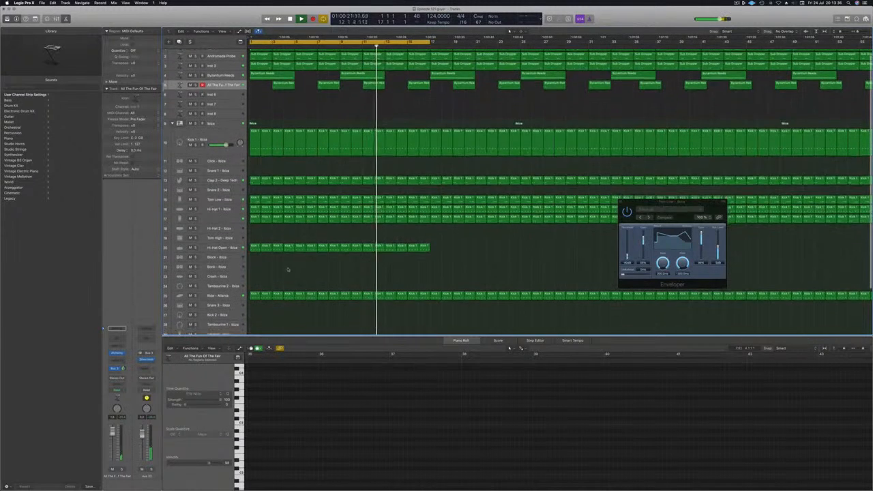
{"action": "left_click", "coordinate": [251, 220]}
{"action": "left_click_drag", "start_coordinate": [253, 219], "coordinate": [254, 238]}
Transpose both notes in the copied Tom High region up three semitones
{"action": "scroll", "coordinate": [277, 411], "scroll_direction": "up", "scroll_amount": 2}
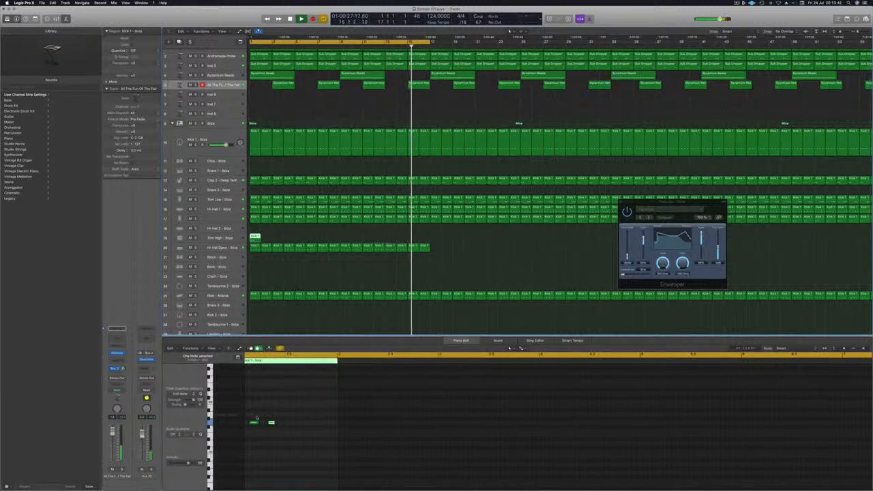
{"action": "left_click_drag", "start_coordinate": [256, 417], "coordinate": [306, 432]}
{"action": "key", "text": "alt+Up"}
{"action": "key", "text": "alt+Up"}
{"action": "key", "text": "alt+Up"}
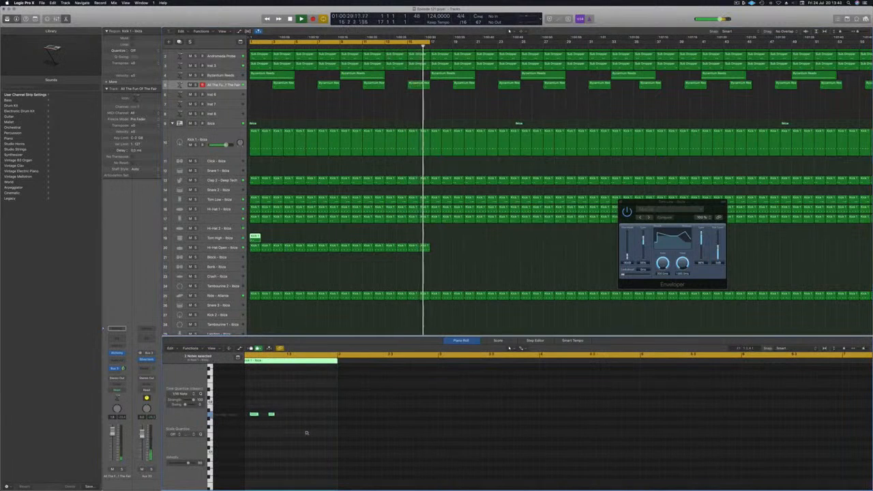
Nudge both tom notes a sixteenth earlier and duplicate them across the bar into a five-note pattern
{"action": "scroll", "coordinate": [321, 423], "scroll_direction": "up", "scroll_amount": 2}
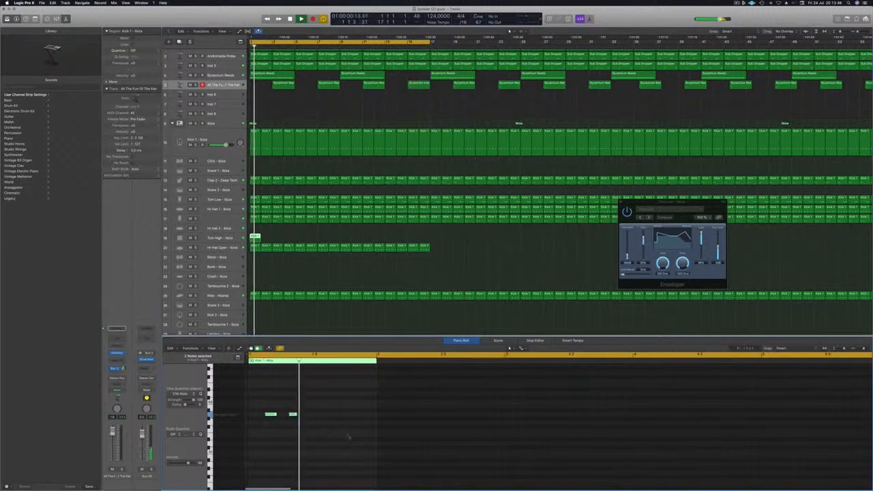
{"action": "scroll", "coordinate": [316, 413], "scroll_direction": "up", "scroll_amount": 1}
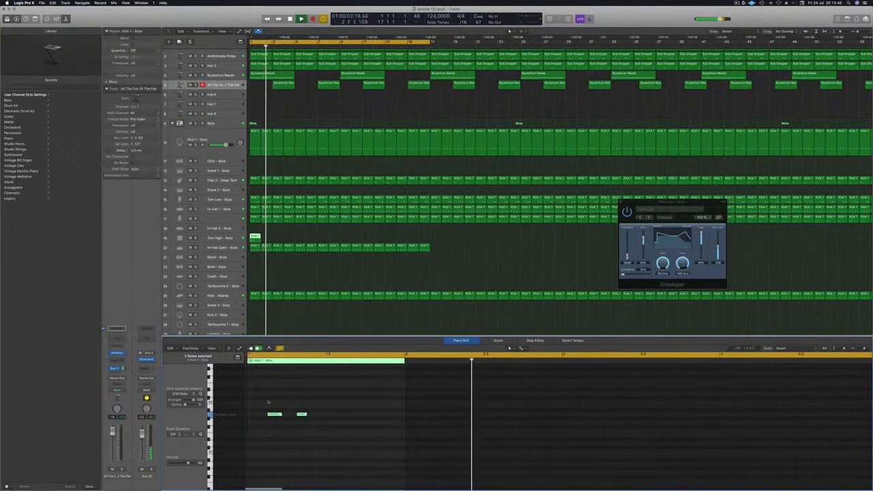
{"action": "key", "text": "alt+Left"}
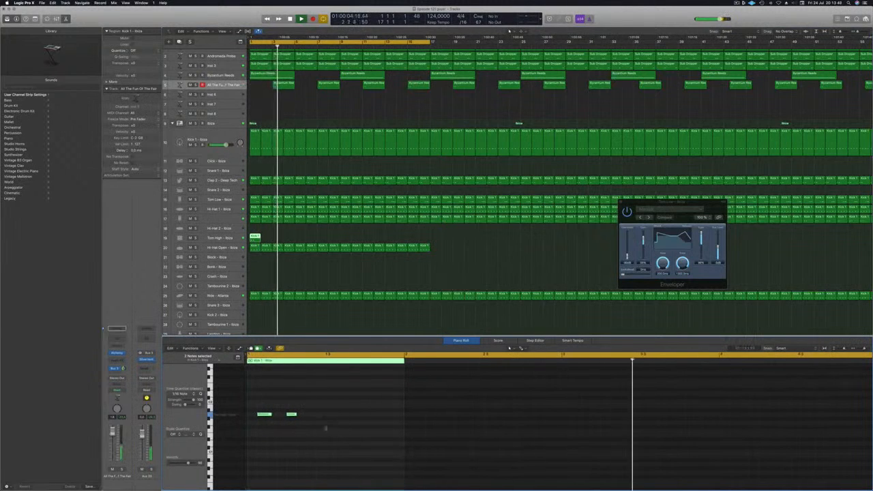
{"action": "left_click_drag", "start_coordinate": [272, 416], "coordinate": [364, 418]}
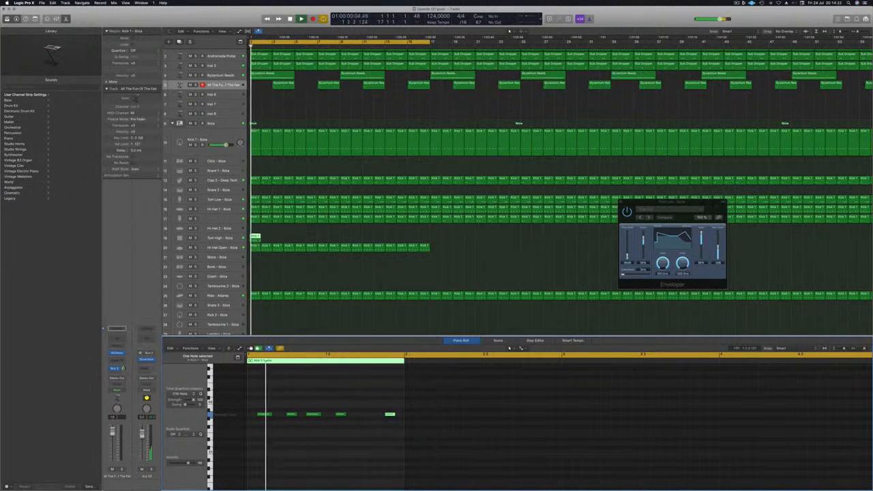
Repeat the Tom High region through bar 16, select the track and listen to the pattern from the beginning
{"action": "left_click_drag", "start_coordinate": [255, 238], "coordinate": [346, 243]}
{"action": "key", "text": "space"}
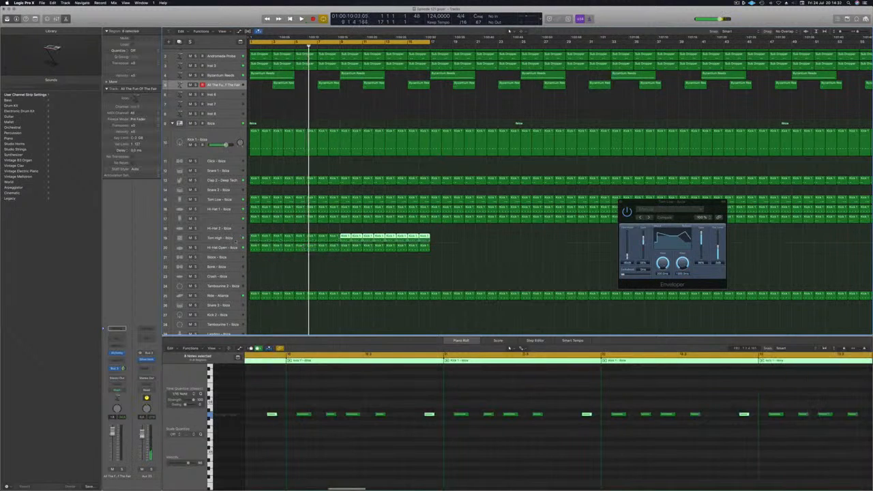
{"action": "key", "text": "space"}
{"action": "left_click", "coordinate": [235, 240]}
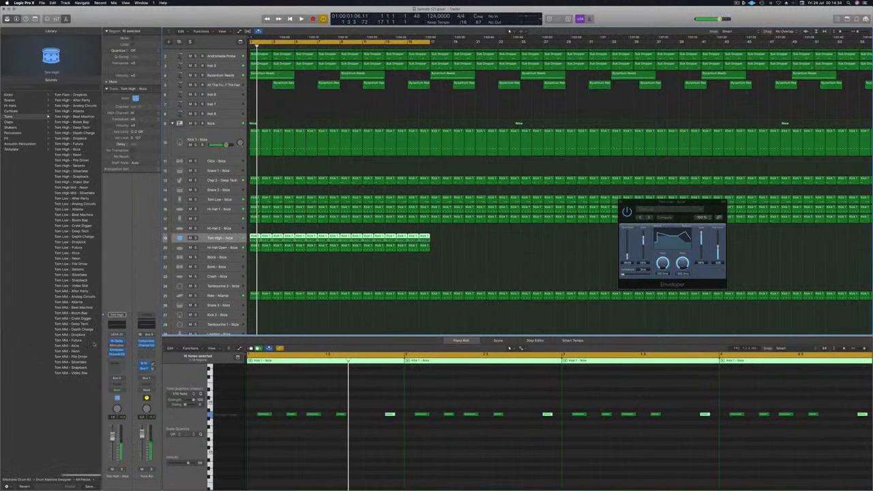
{"action": "key", "text": "space"}
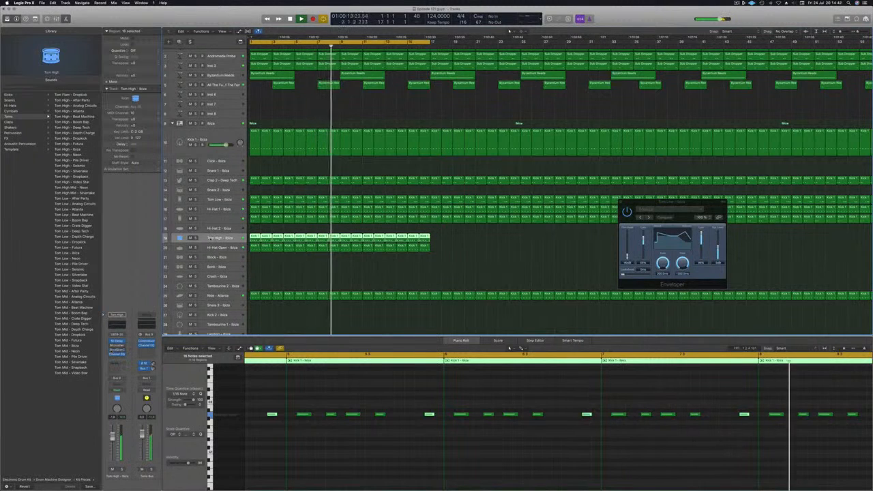
{"action": "key", "text": "Return"}
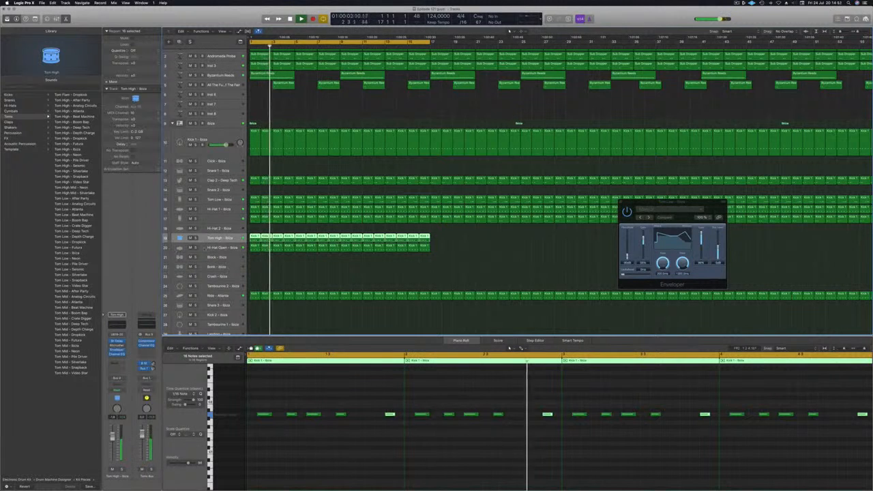
{"action": "key", "text": "Return"}
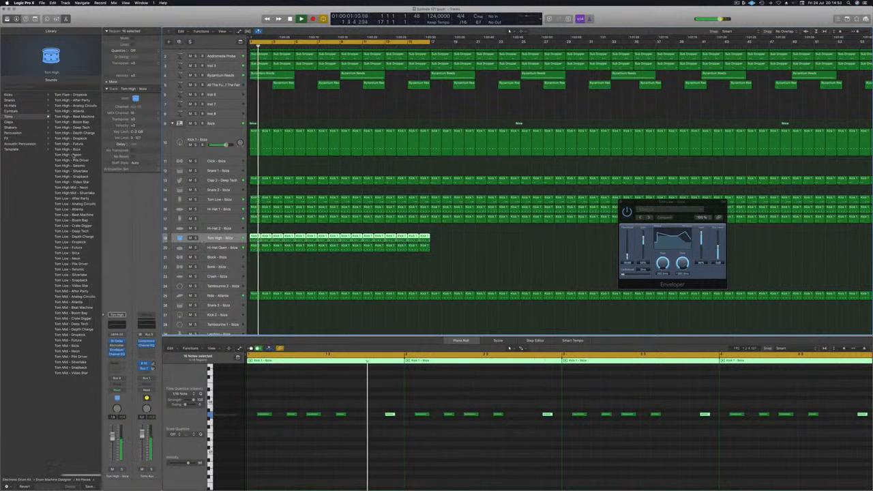
Try the Tom High - Neon sound, replace it with Tom Flam - Dropkick and lower the track's volume
{"action": "left_click", "coordinate": [71, 155]}
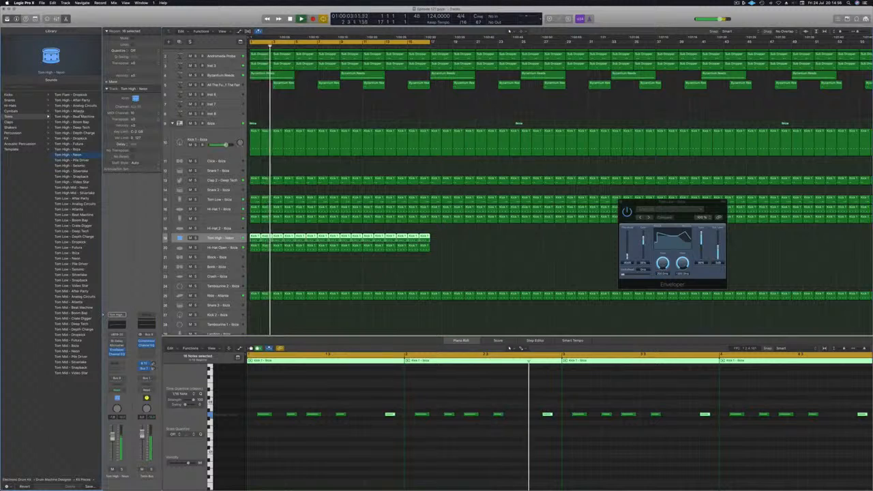
{"action": "left_click", "coordinate": [75, 95]}
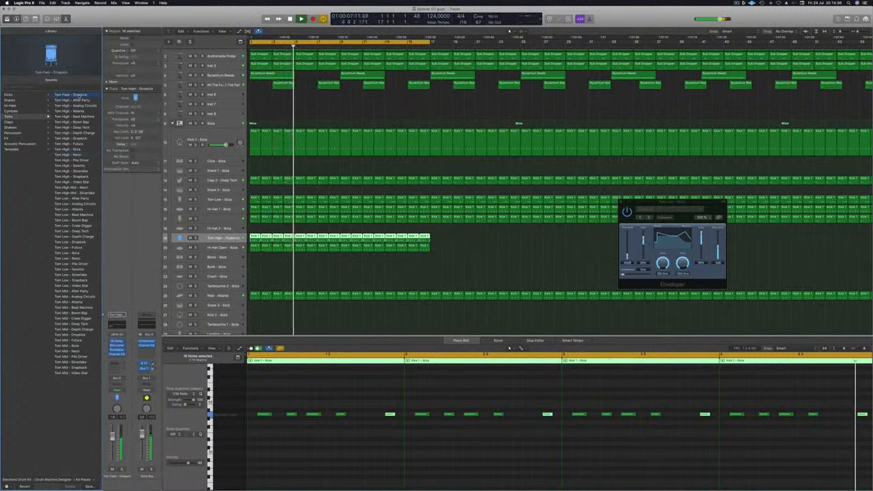
{"action": "key", "text": "Return"}
{"action": "left_click_drag", "start_coordinate": [112, 436], "coordinate": [113, 444]}
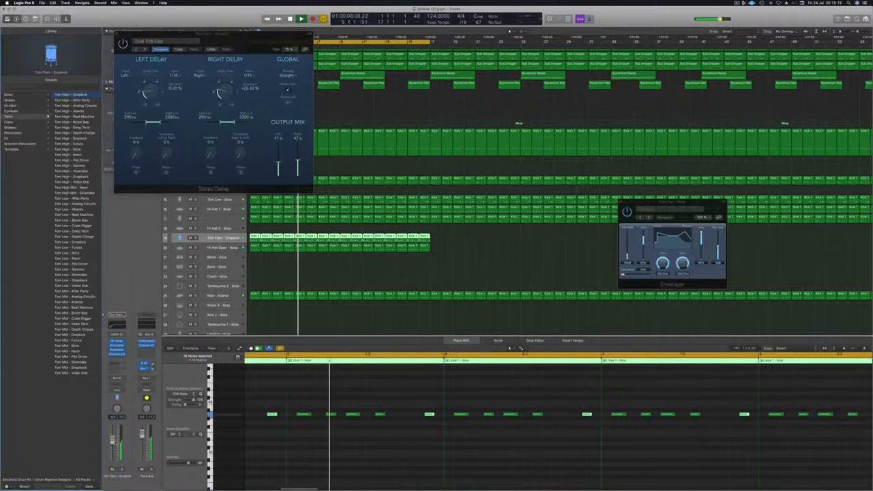
Raise the left and right delay feedback in the tom track's Stereo Delay while playing from the beginning
{"action": "left_click_drag", "start_coordinate": [255, 37], "coordinate": [416, 53]}
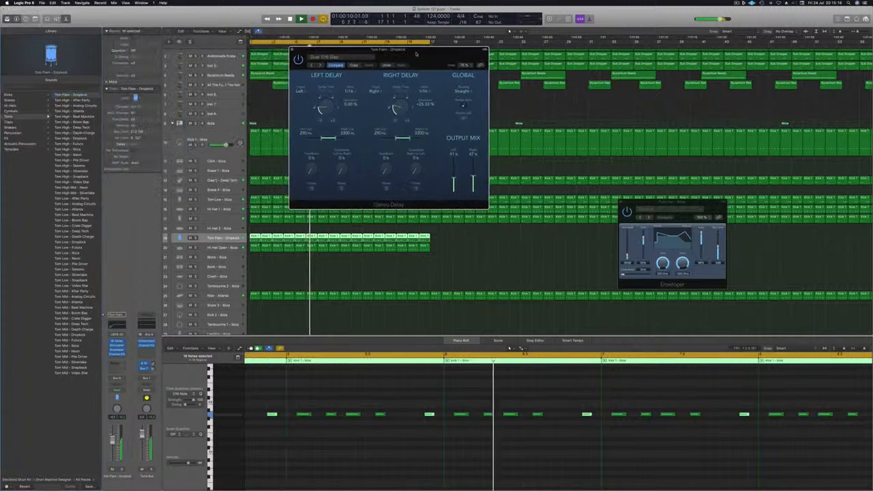
{"action": "key", "text": "Return"}
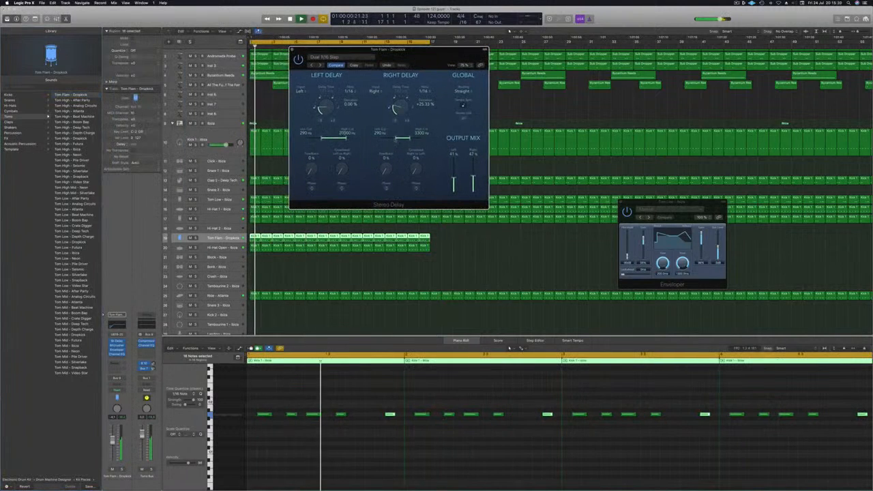
{"action": "left_click_drag", "start_coordinate": [390, 171], "coordinate": [390, 142]}
{"action": "left_click_drag", "start_coordinate": [313, 169], "coordinate": [312, 142]}
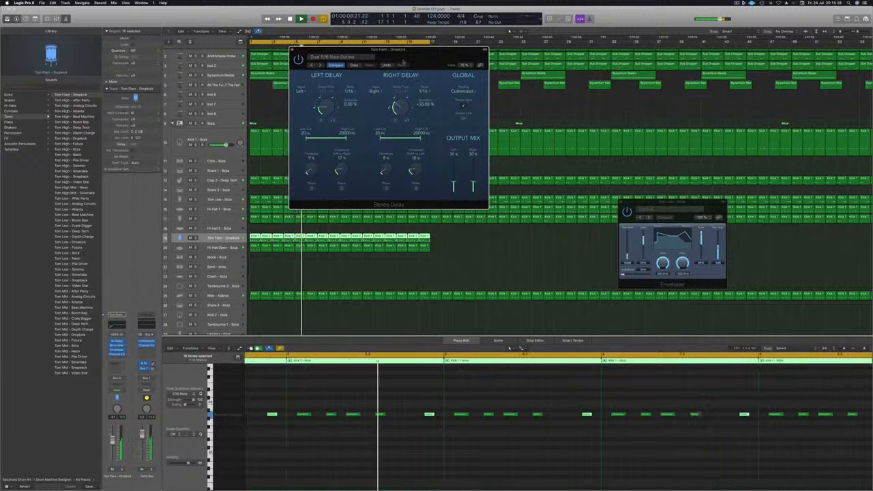
Audition the Stereo Delay presets on the Tom Flam track and load Dual 1/16 Slap
{"action": "left_click_drag", "start_coordinate": [404, 62], "coordinate": [401, 68]}
{"action": "left_click", "coordinate": [310, 73]}
{"action": "left_click", "coordinate": [310, 73]}
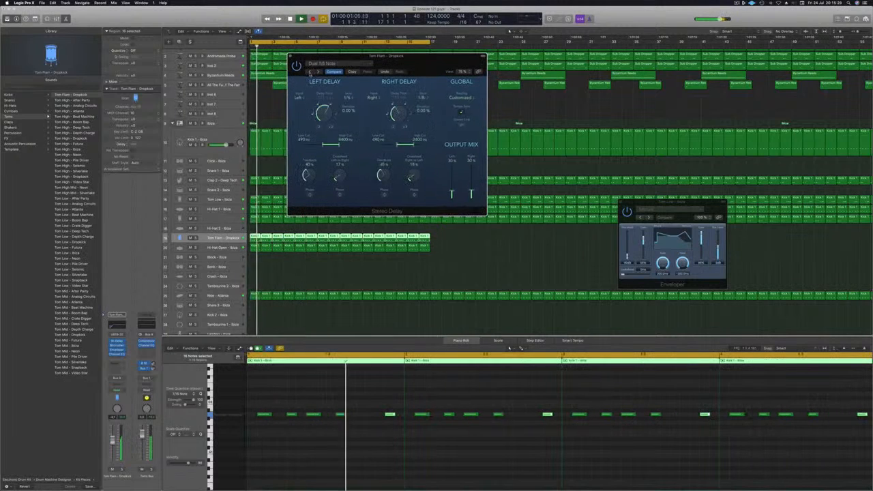
{"action": "left_click", "coordinate": [310, 72]}
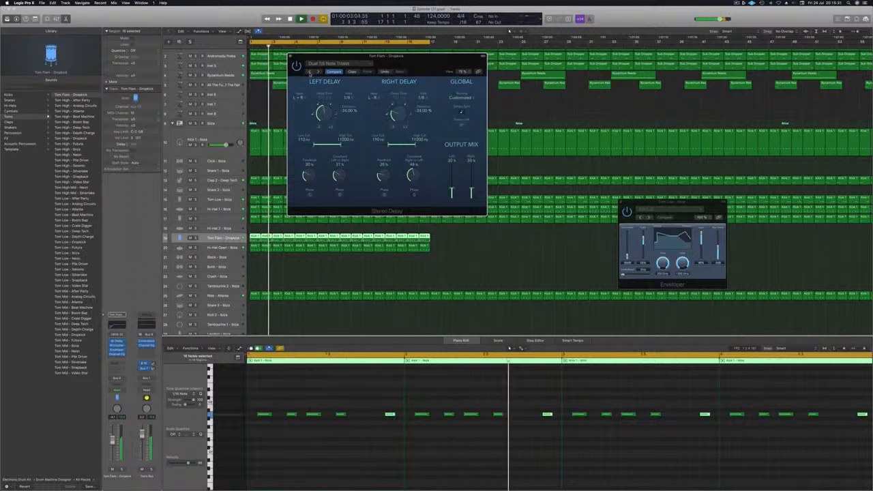
{"action": "left_click", "coordinate": [309, 72]}
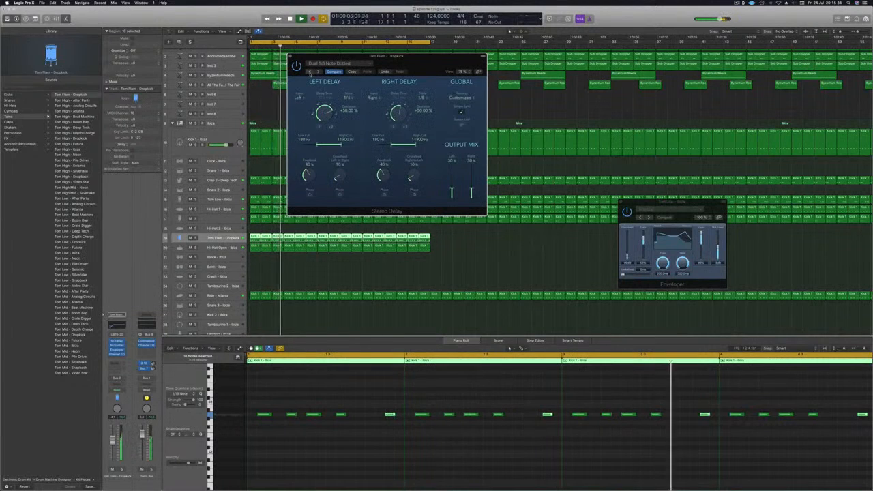
{"action": "left_click", "coordinate": [310, 72]}
{"action": "left_click_drag", "start_coordinate": [397, 66], "coordinate": [392, 65]}
{"action": "left_click", "coordinate": [328, 63]}
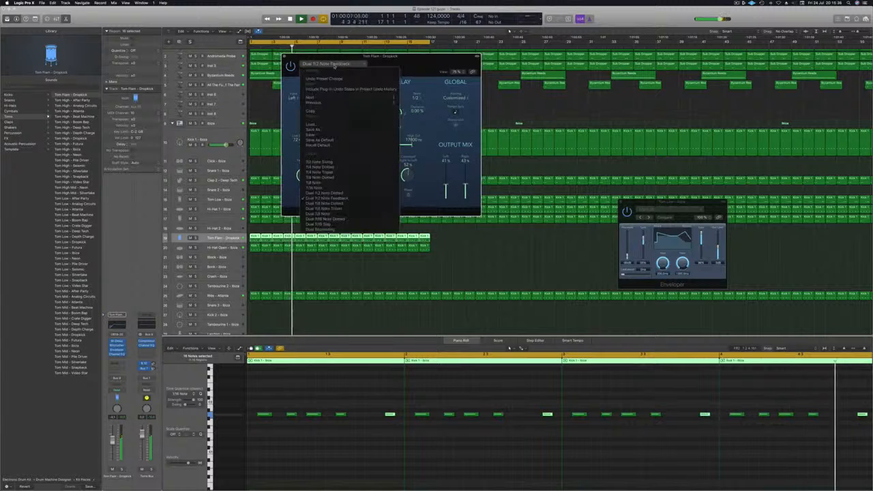
{"action": "left_click", "coordinate": [325, 224]}
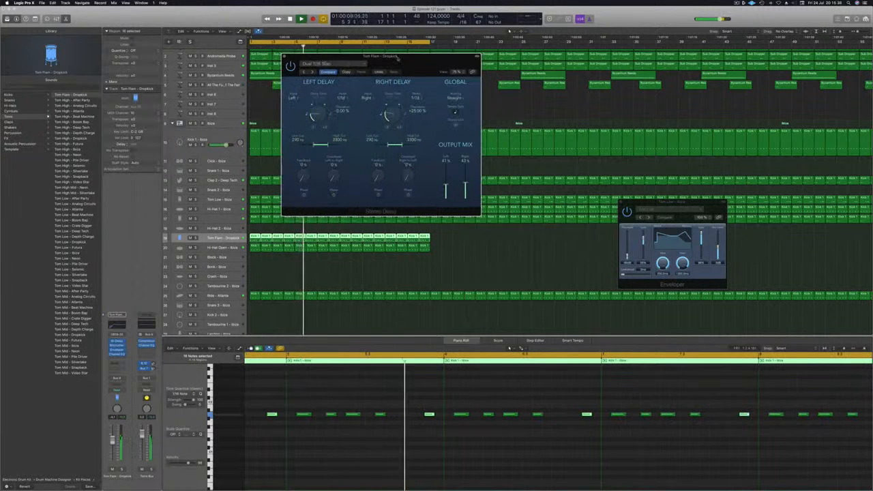
Raise the left and right feedback of the tom delay, close the plug-in and play from the beginning
{"action": "left_click_drag", "start_coordinate": [410, 62], "coordinate": [345, 78]}
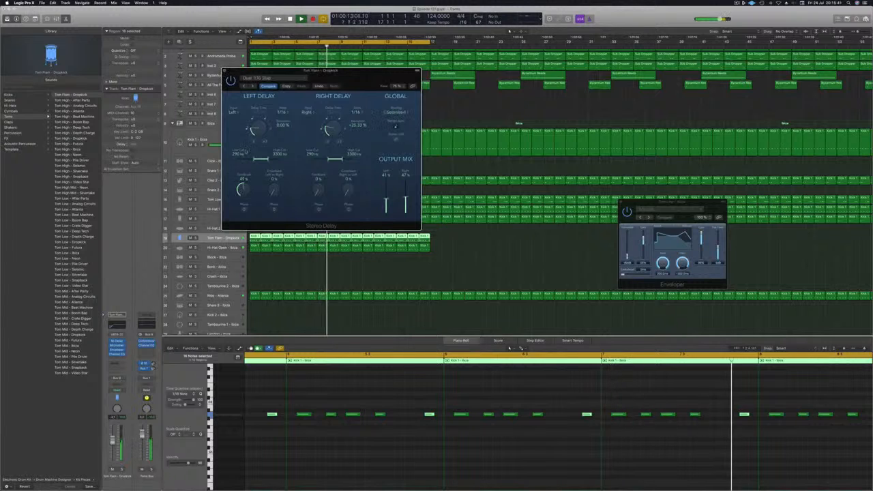
{"action": "left_click_drag", "start_coordinate": [313, 191], "coordinate": [321, 171]}
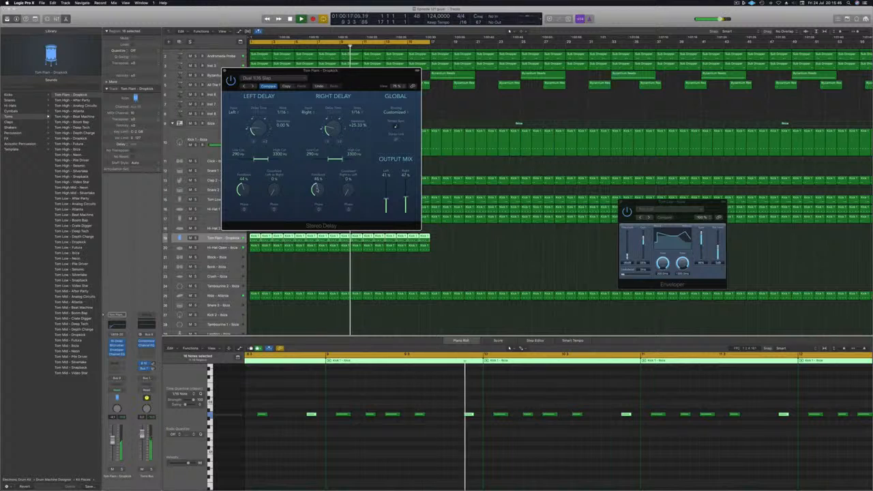
{"action": "key", "text": "Return"}
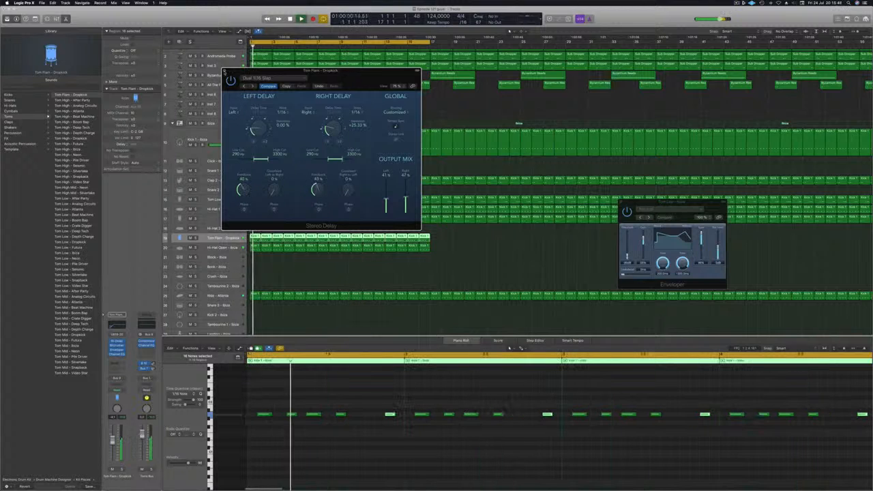
{"action": "key", "text": "super+w"}
{"action": "key", "text": "Return"}
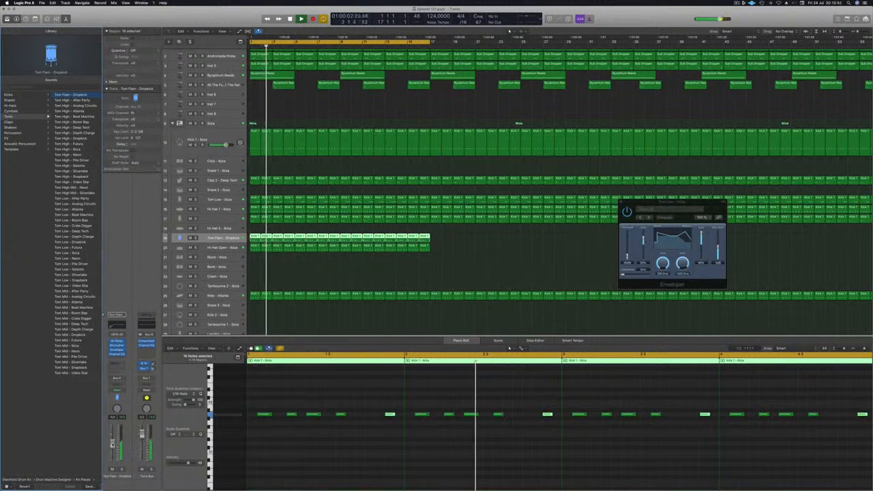
Set the low cut in the tom track's Channel EQ to 106 Hz at 48 dB/Oct with the analyzer on, and listen from the beginning
{"action": "left_click", "coordinate": [116, 325]}
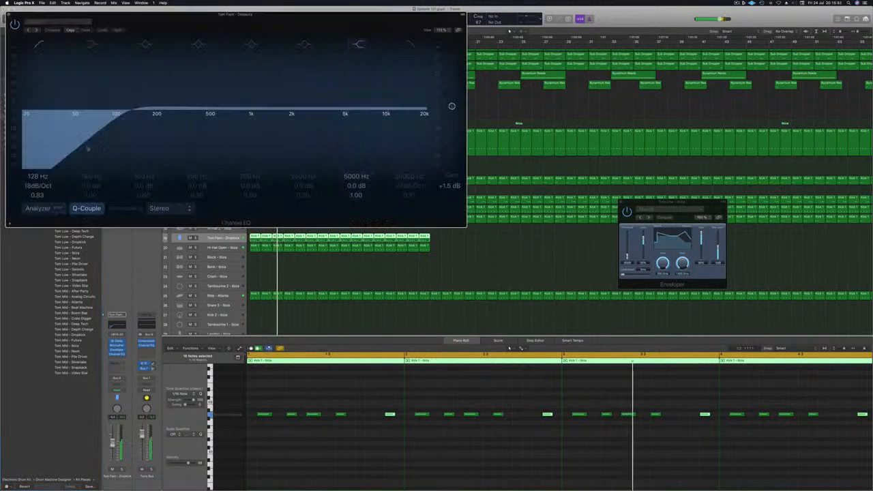
{"action": "left_click", "coordinate": [87, 149]}
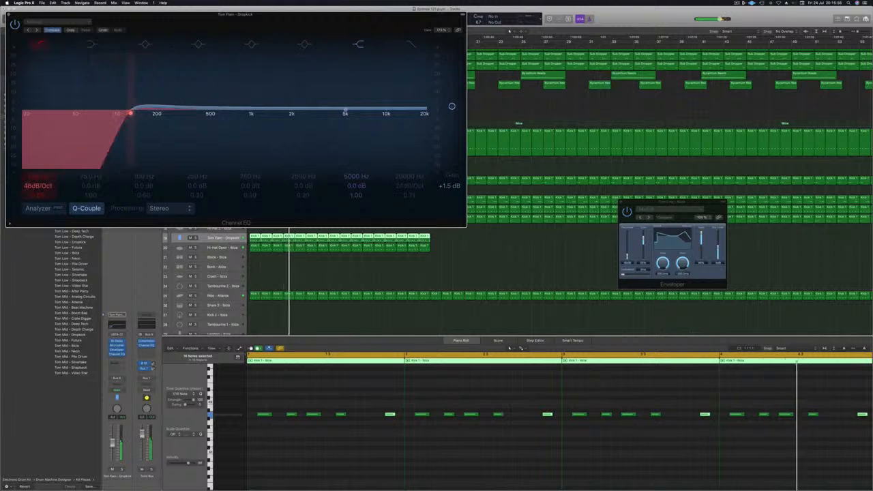
{"action": "left_click", "coordinate": [38, 208]}
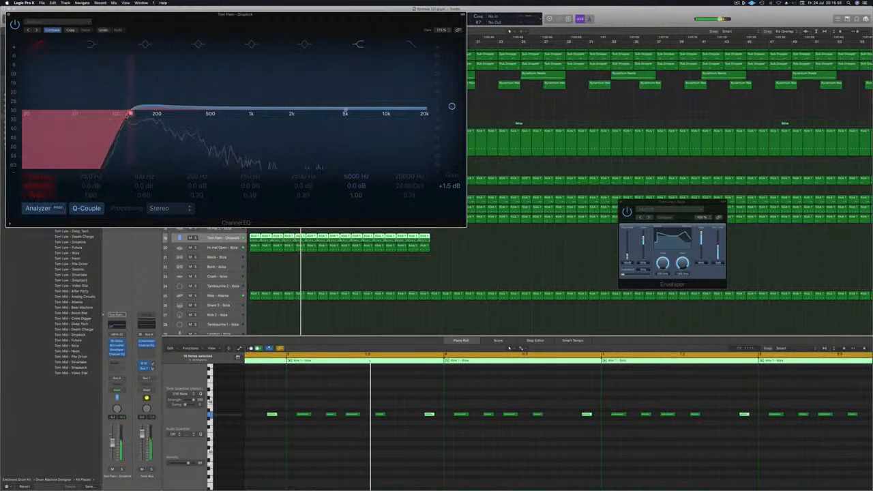
{"action": "left_click_drag", "start_coordinate": [107, 118], "coordinate": [57, 120]}
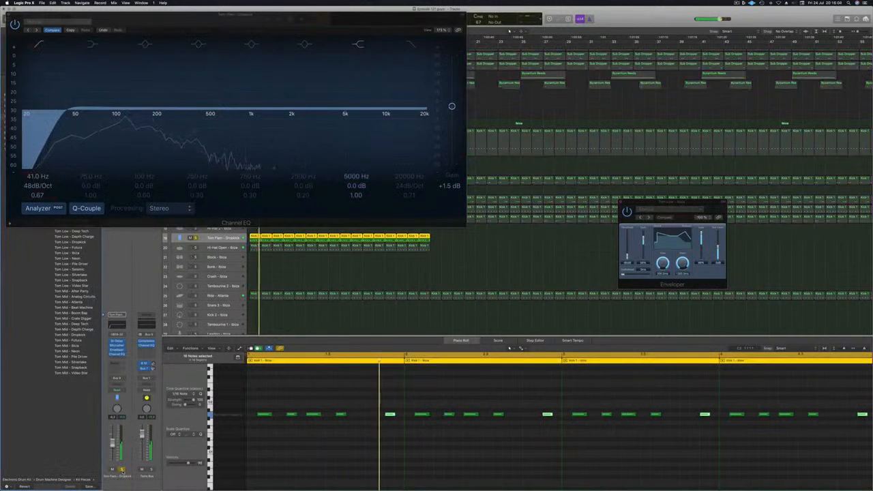
{"action": "left_click_drag", "start_coordinate": [65, 114], "coordinate": [116, 113]}
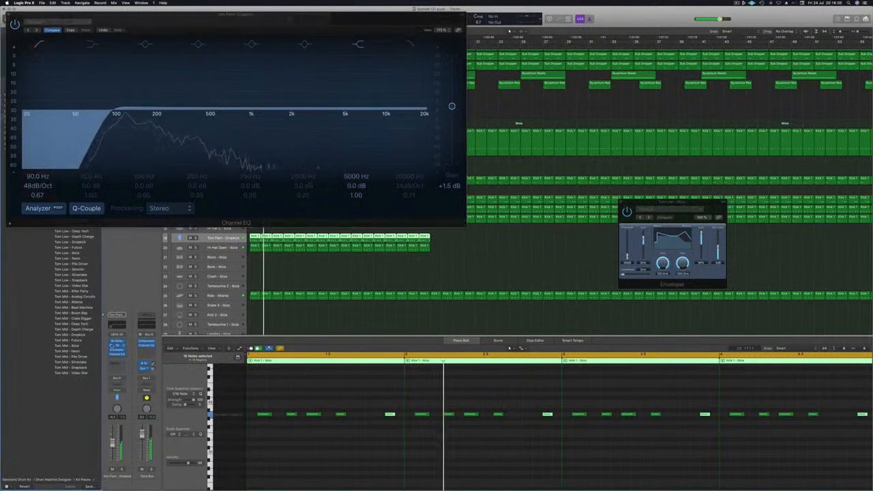
{"action": "left_click_drag", "start_coordinate": [196, 13], "coordinate": [473, 58]}
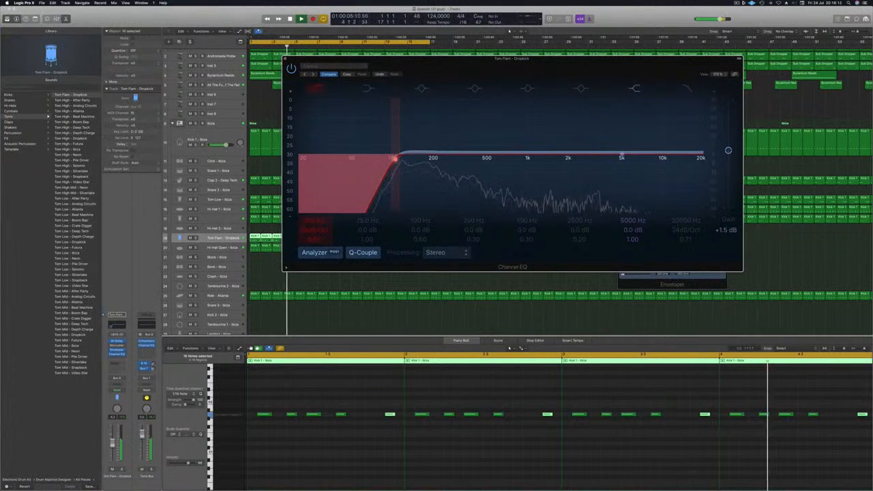
{"action": "left_click_drag", "start_coordinate": [490, 58], "coordinate": [395, 67]}
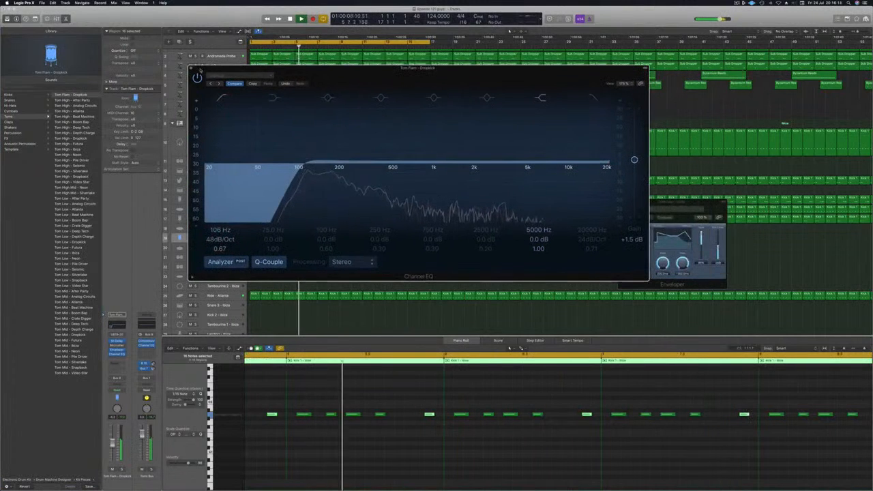
{"action": "left_click", "coordinate": [191, 68]}
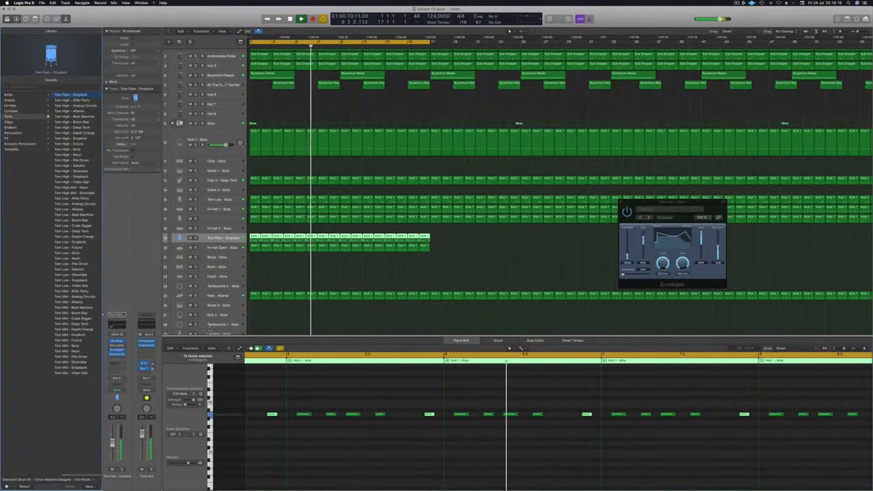
{"action": "key", "text": "Return"}
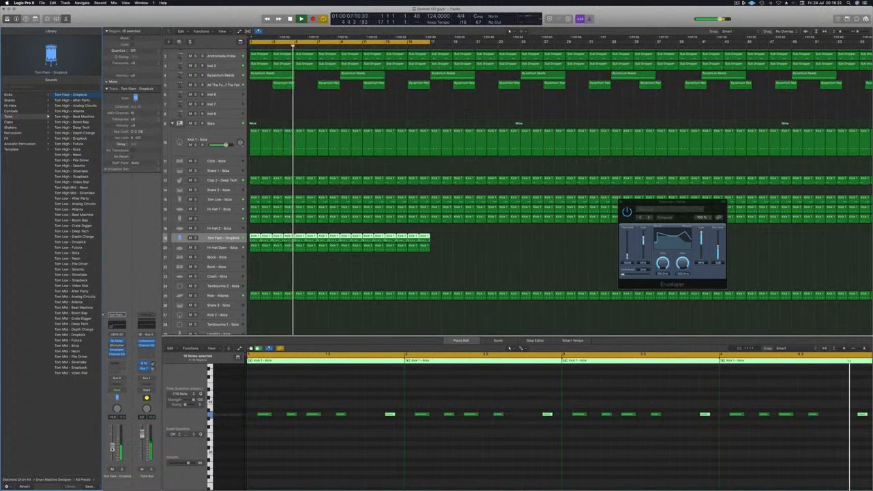
Copy the Tom Flam and Hi-Hat Open regions repeatedly until they fill the arrangement, and hide the floating plug-in window
{"action": "left_click", "coordinate": [441, 259]}
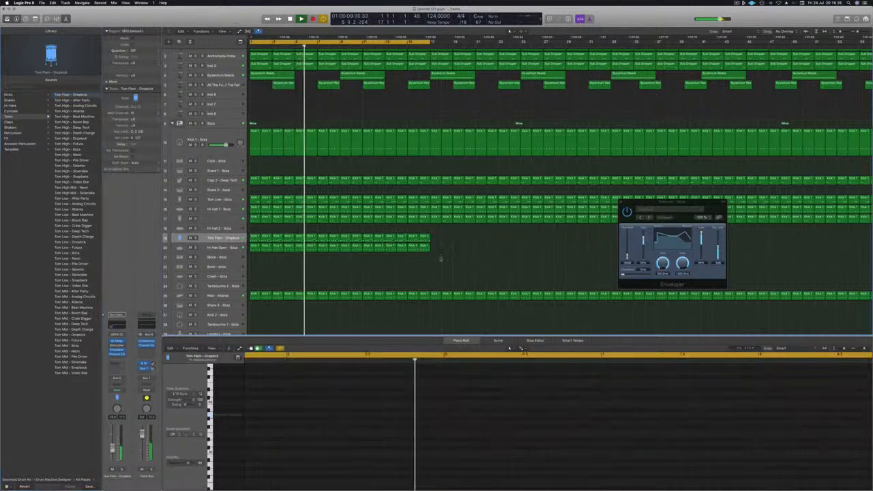
{"action": "key", "text": "super+Left"}
{"action": "key", "text": "super+Left"}
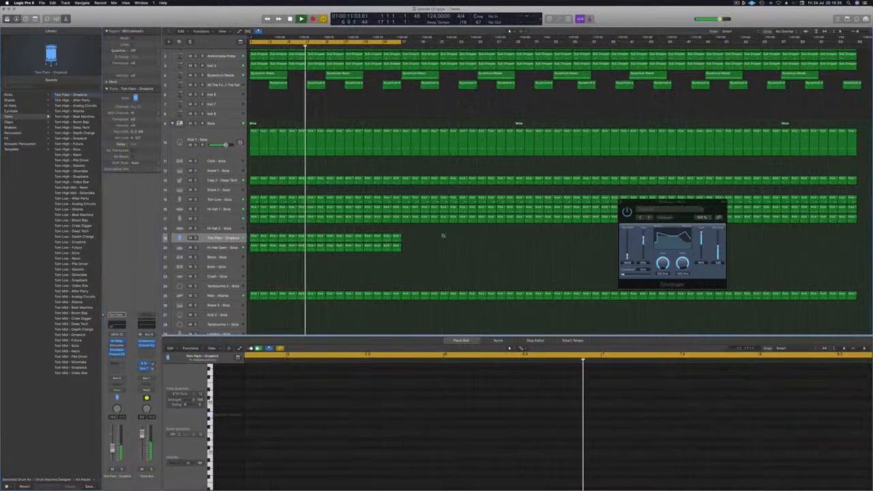
{"action": "left_click", "coordinate": [392, 240]}
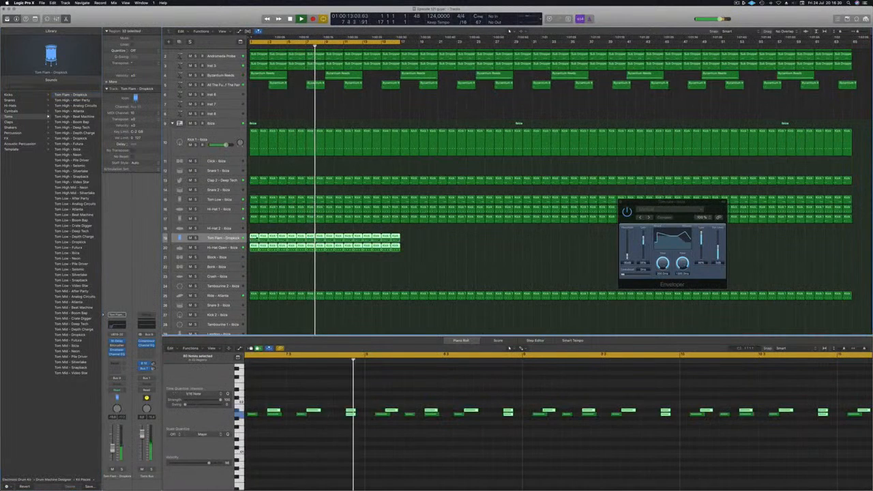
{"action": "left_click_drag", "start_coordinate": [321, 238], "coordinate": [471, 238]}
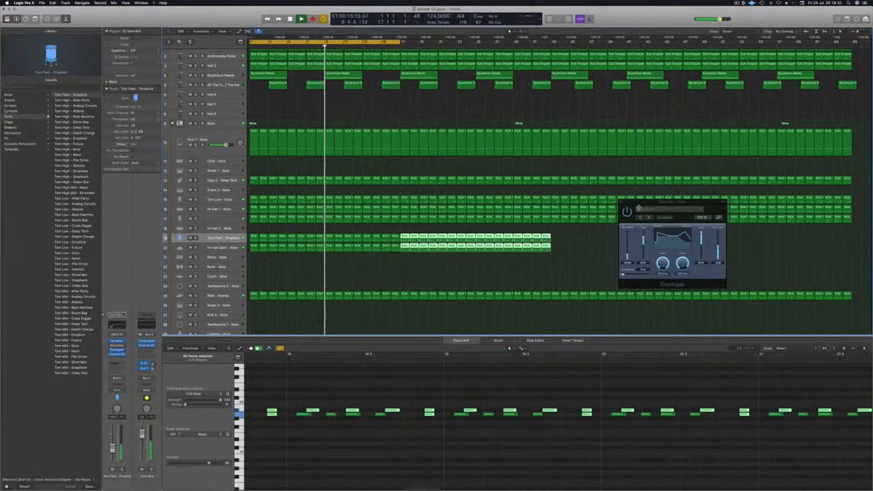
{"action": "left_click_drag", "start_coordinate": [558, 227], "coordinate": [251, 251]}
{"action": "left_click_drag", "start_coordinate": [329, 245], "coordinate": [632, 246]}
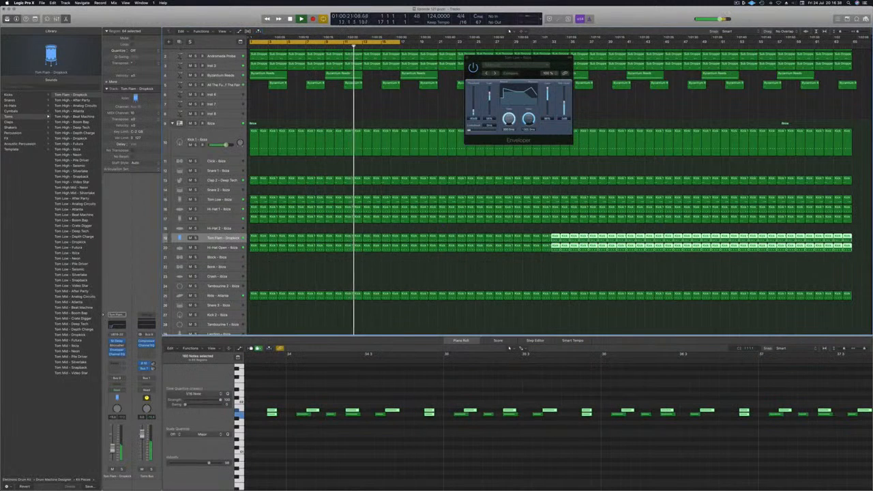
{"action": "key", "text": "v"}
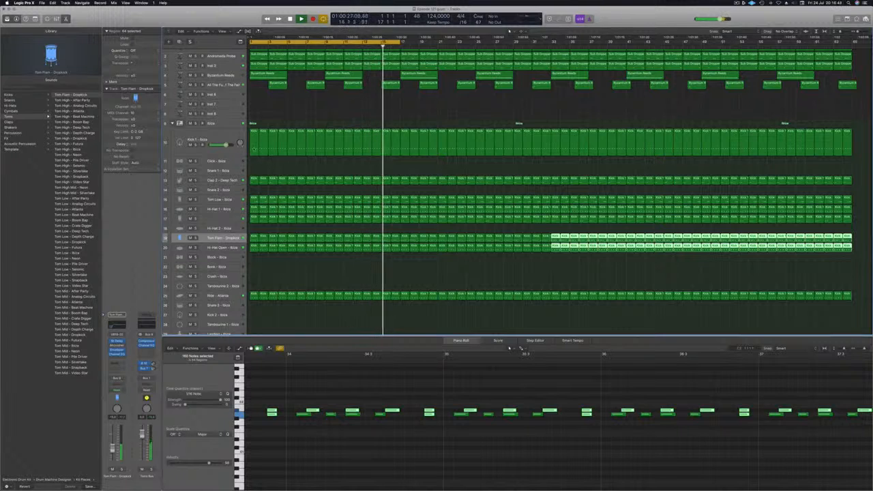
Copy the first kick region to the Snare 1 track and delete its first and third notes
{"action": "left_click_drag", "start_coordinate": [254, 149], "coordinate": [251, 168]}
{"action": "left_click_drag", "start_coordinate": [251, 443], "coordinate": [378, 471]}
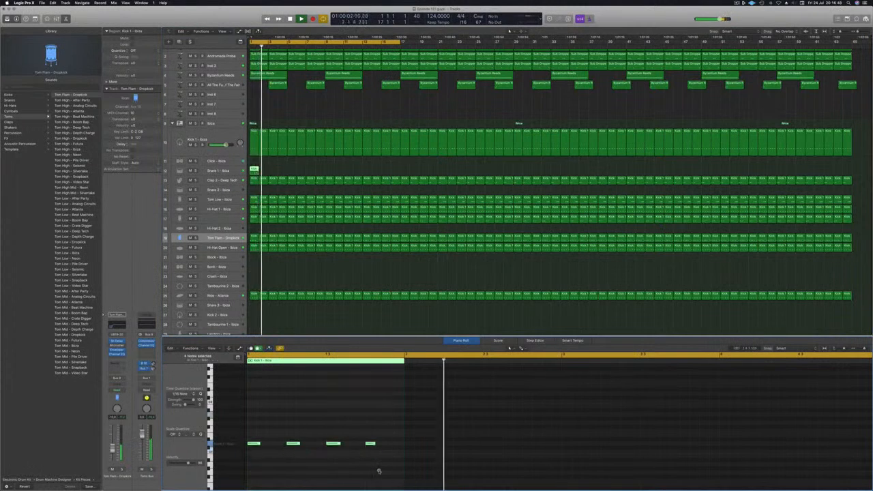
{"action": "left_click", "coordinate": [254, 445]}
{"action": "key", "text": "Delete"}
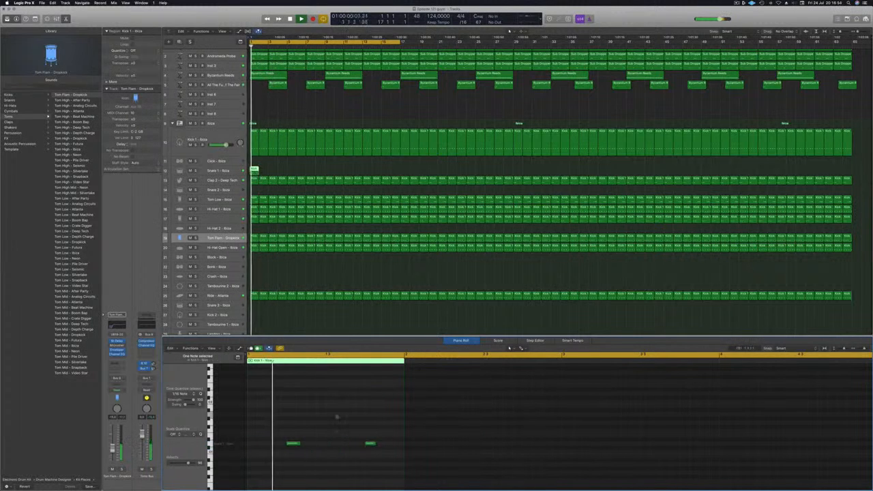
{"action": "left_click", "coordinate": [225, 171]}
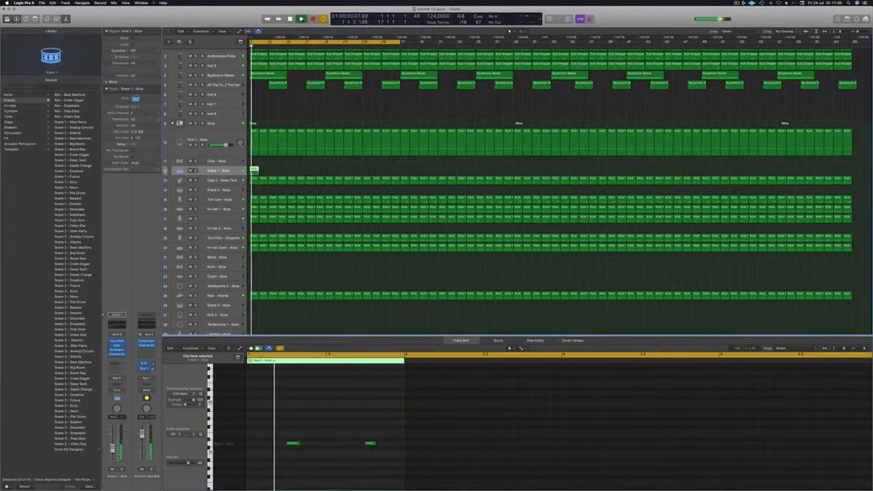
Repeat the Snare 1 region through bar 16 and copy those regions across the rest of the arrangement
{"action": "left_click_drag", "start_coordinate": [254, 169], "coordinate": [334, 175]}
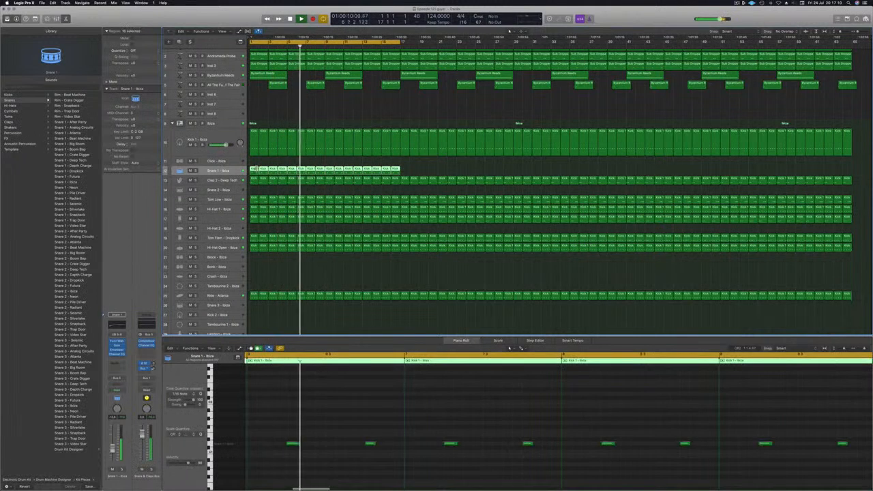
{"action": "left_click_drag", "start_coordinate": [256, 170], "coordinate": [403, 176]}
{"action": "mouse_move", "coordinate": [565, 173]}
{"action": "left_mouse_down"}
{"action": "mouse_move", "coordinate": [253, 167]}
{"action": "mouse_move", "coordinate": [588, 175]}
{"action": "mouse_move", "coordinate": [578, 173]}
{"action": "left_mouse_up"}
{"action": "scroll", "coordinate": [316, 105], "scroll_direction": "up", "scroll_amount": 2}
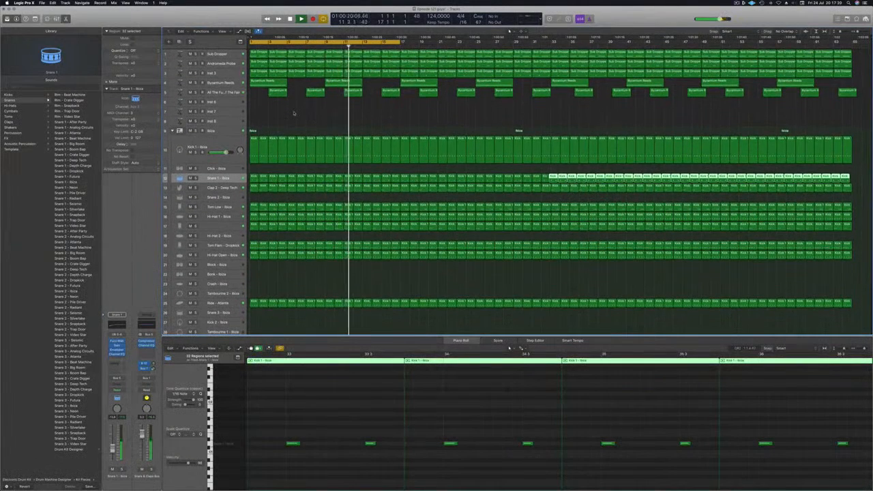
{"action": "left_click", "coordinate": [294, 114]}
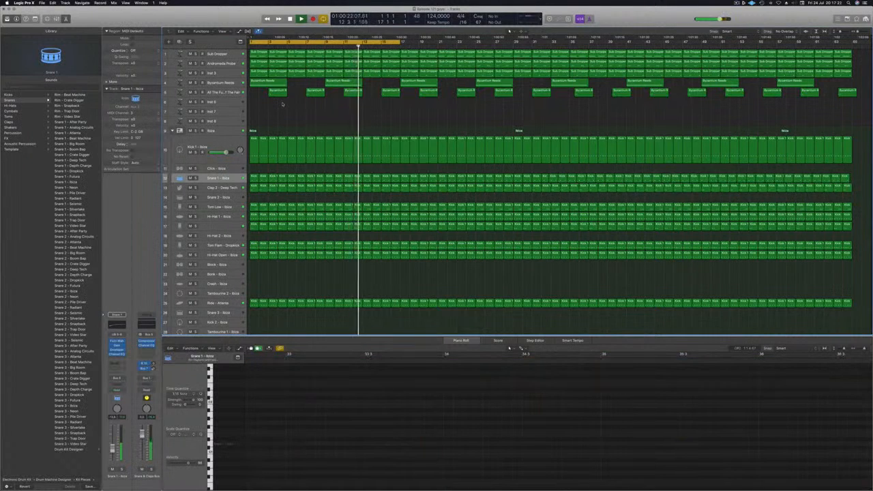
{"action": "key", "text": "shift+l"}
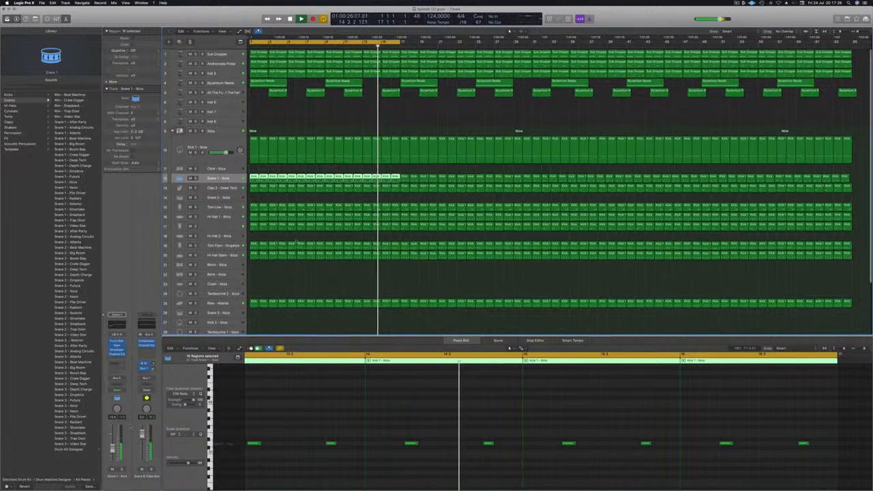
{"action": "scroll", "coordinate": [293, 253], "scroll_direction": "down", "scroll_amount": 1}
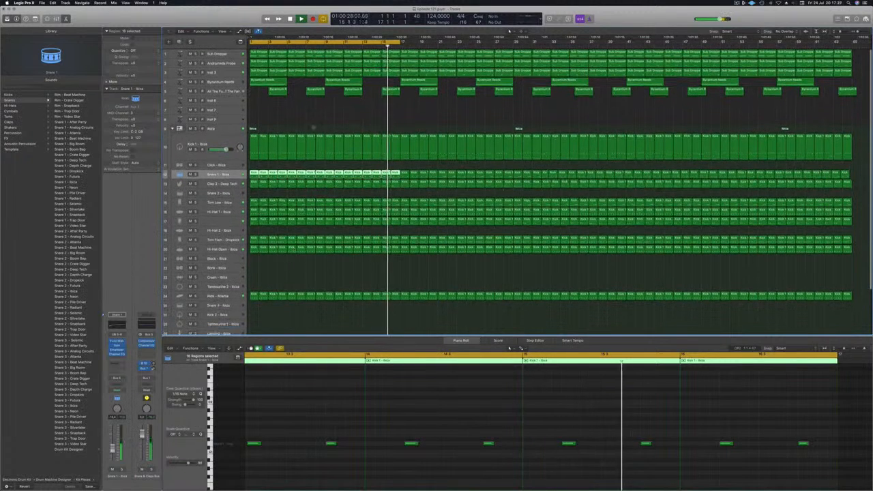
{"action": "left_click", "coordinate": [293, 253]}
Copy the first Byzantium Reeds region to the Inst 6 track and transpose both of its notes up an octave
{"action": "left_click", "coordinate": [227, 102]}
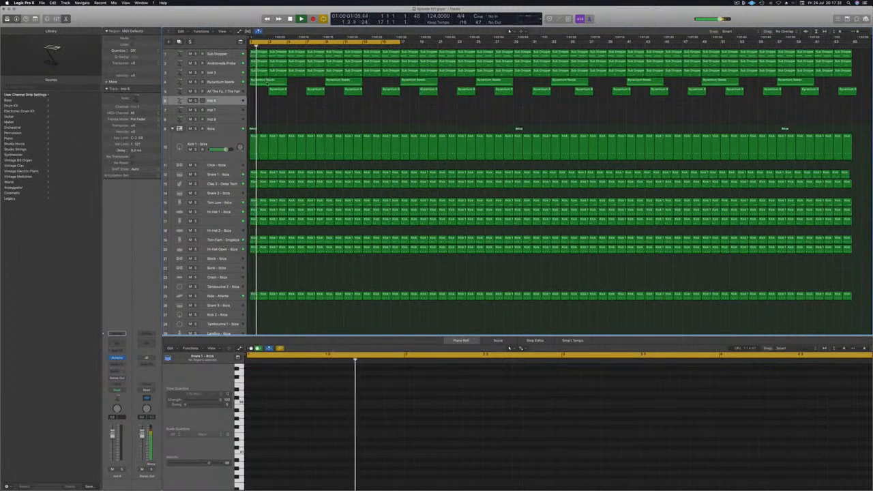
{"action": "left_click_drag", "start_coordinate": [268, 81], "coordinate": [265, 101]}
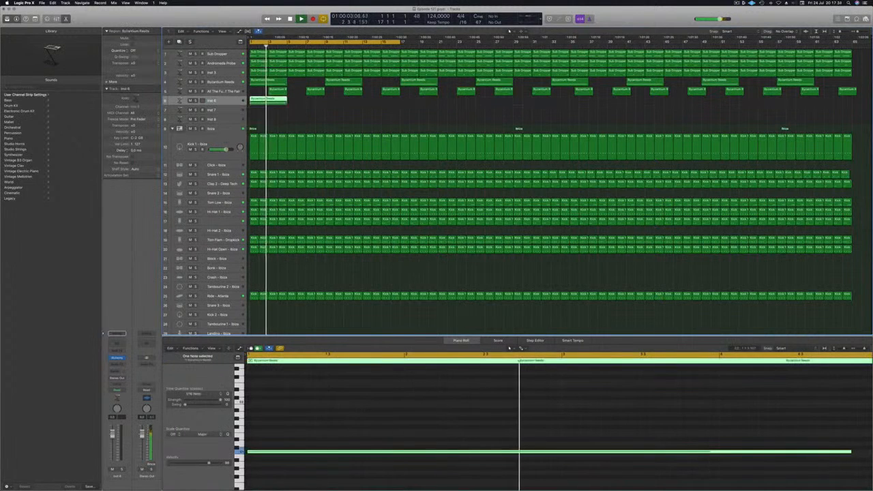
{"action": "left_click", "coordinate": [327, 432]}
{"action": "left_click_drag", "start_coordinate": [328, 432], "coordinate": [276, 402]}
{"action": "left_click_drag", "start_coordinate": [282, 391], "coordinate": [303, 479]}
{"action": "key", "text": "alt+shift+Up"}
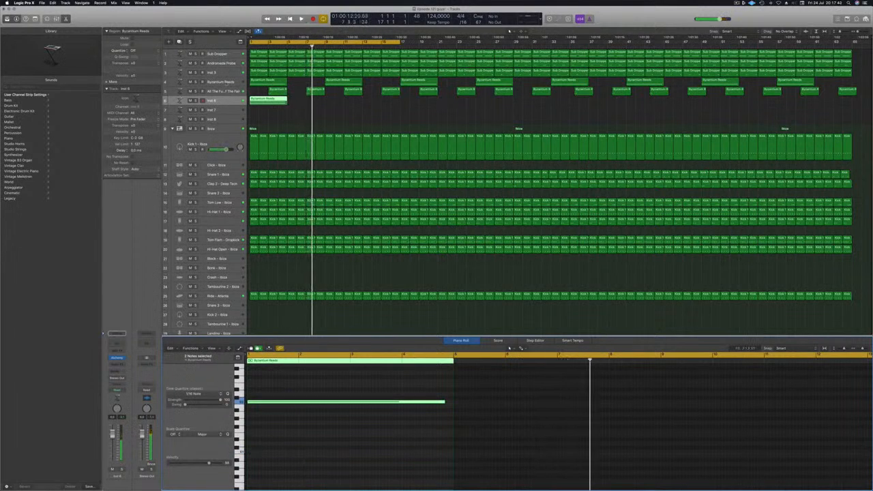
Open Alchemy on the Inst 6 track and load the International Mystery preset from the Arpeggiated category
{"action": "left_click", "coordinate": [119, 351]}
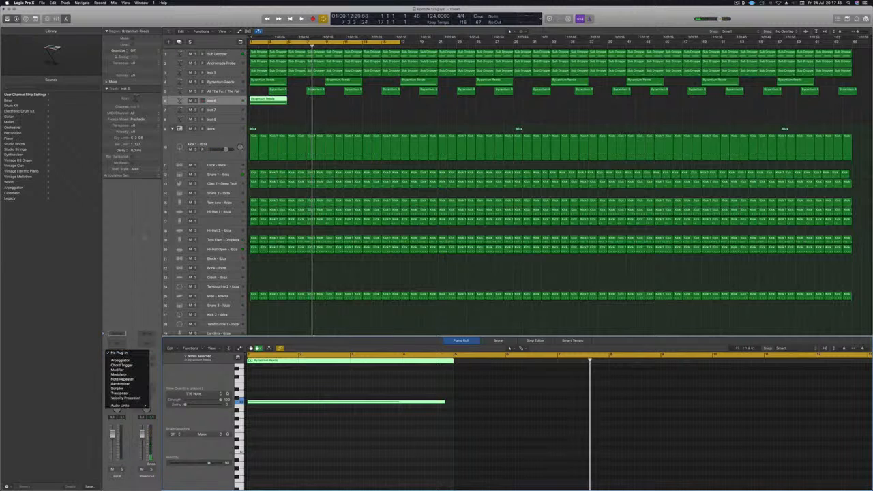
{"action": "left_click", "coordinate": [121, 359]}
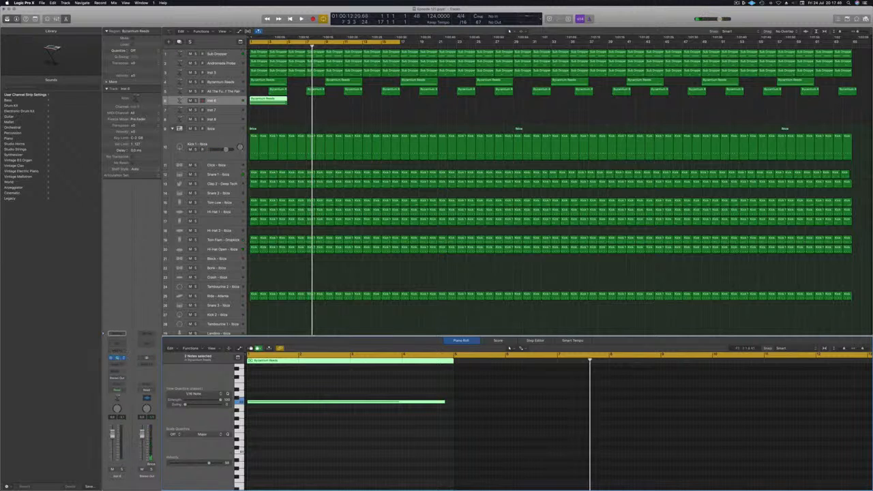
{"action": "left_click_drag", "start_coordinate": [184, 26], "coordinate": [700, 121]}
{"action": "left_click", "coordinate": [573, 174]}
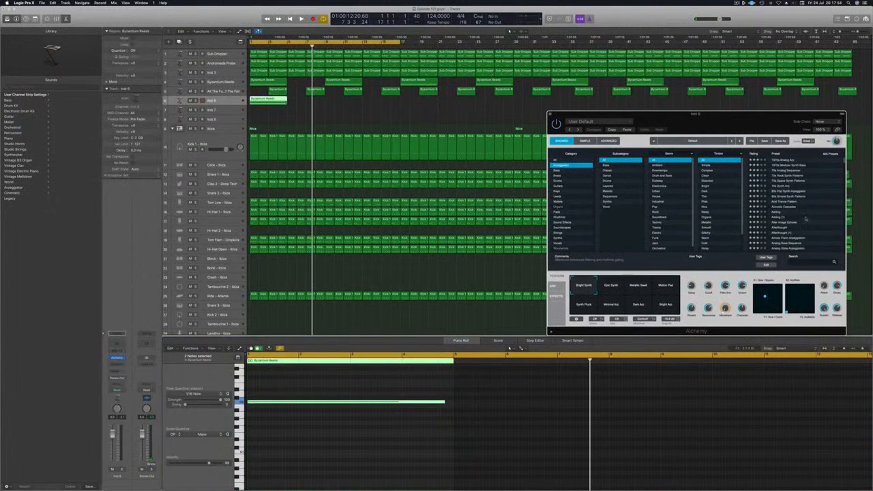
{"action": "scroll", "coordinate": [807, 216], "scroll_direction": "down", "scroll_amount": 10}
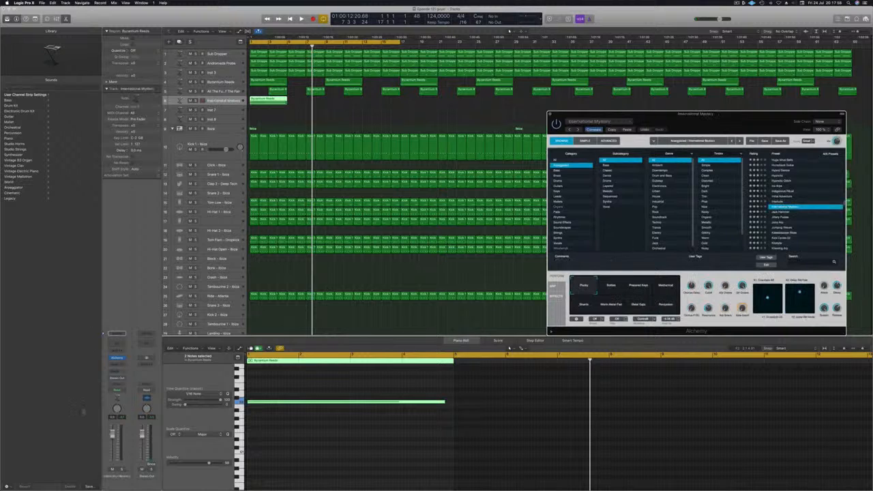
{"action": "left_click", "coordinate": [311, 380]}
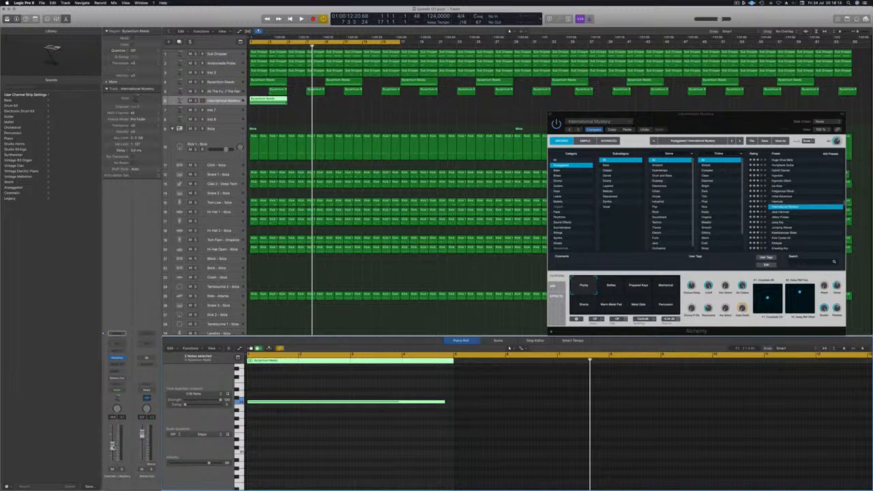
Play the arrangement from the start and adjust the International Mystery track's volume fader against the mix
{"action": "key", "text": "Return"}
{"action": "key", "text": "space"}
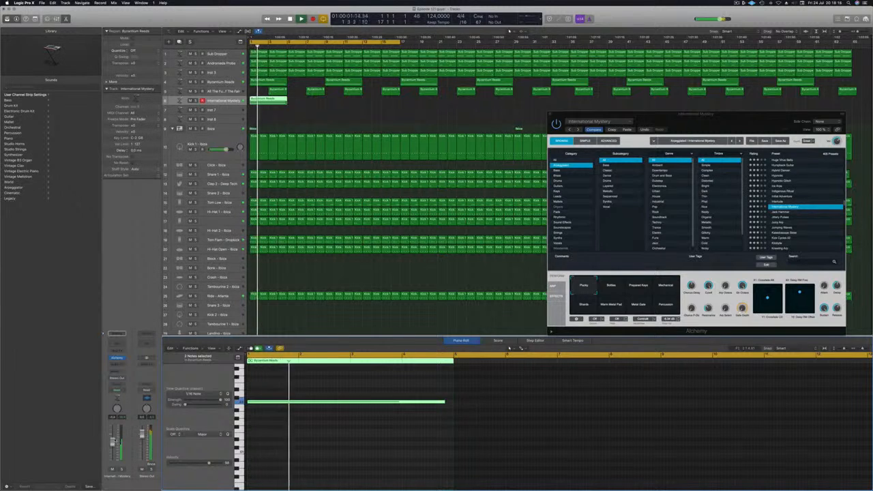
{"action": "left_click_drag", "start_coordinate": [619, 114], "coordinate": [384, 63]}
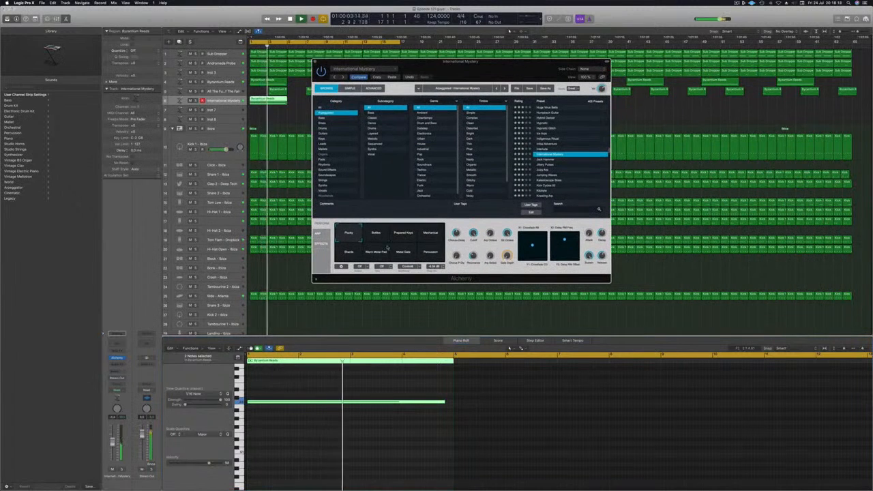
{"action": "key", "text": "Return"}
{"action": "left_click", "coordinate": [113, 440]}
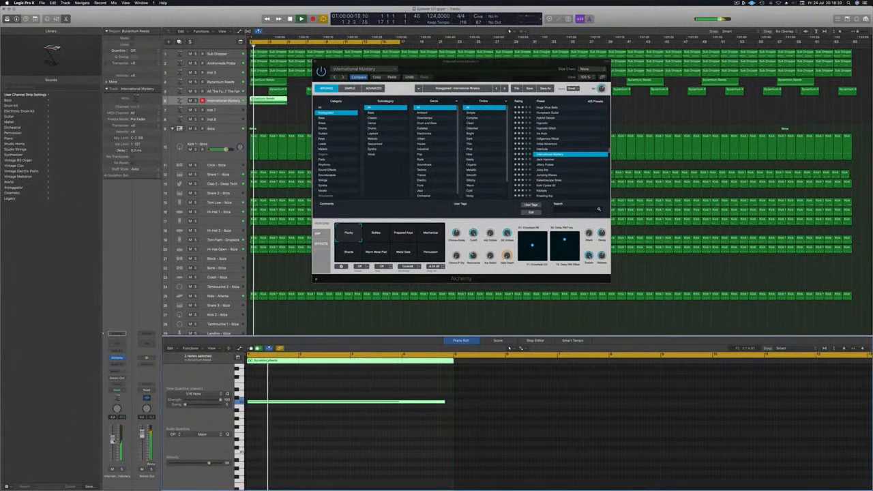
Try the Bottles performance snapshot in Alchemy during playback and raise the International Mystery track's volume slightly
{"action": "left_click", "coordinate": [376, 235]}
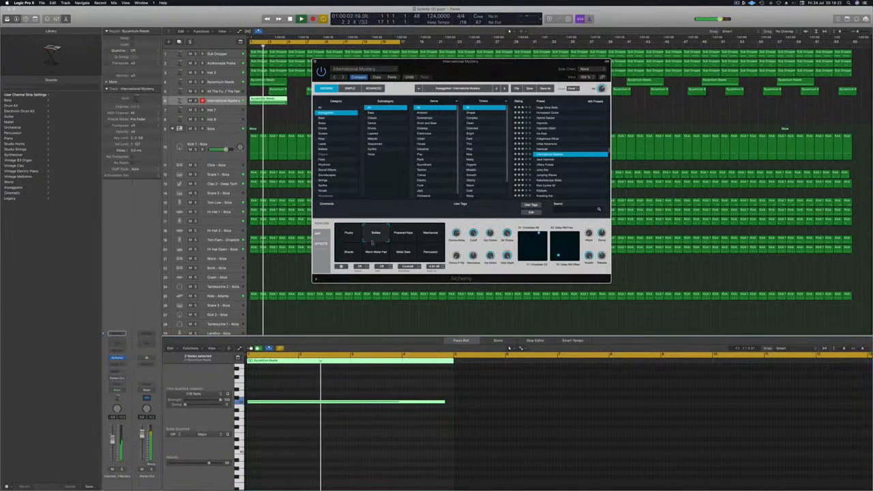
{"action": "left_click_drag", "start_coordinate": [113, 441], "coordinate": [113, 438]}
{"action": "left_click_drag", "start_coordinate": [469, 68], "coordinate": [535, 63]}
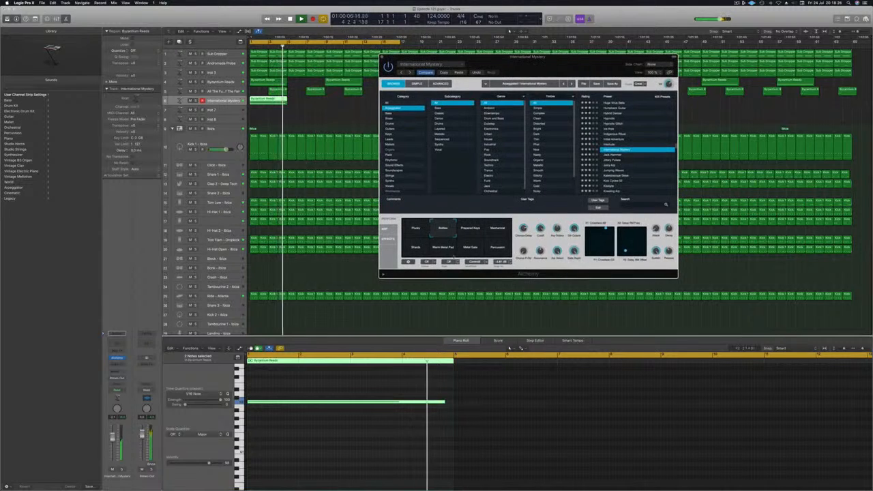
{"action": "key", "text": "space"}
{"action": "left_click_drag", "start_coordinate": [113, 437], "coordinate": [112, 437]}
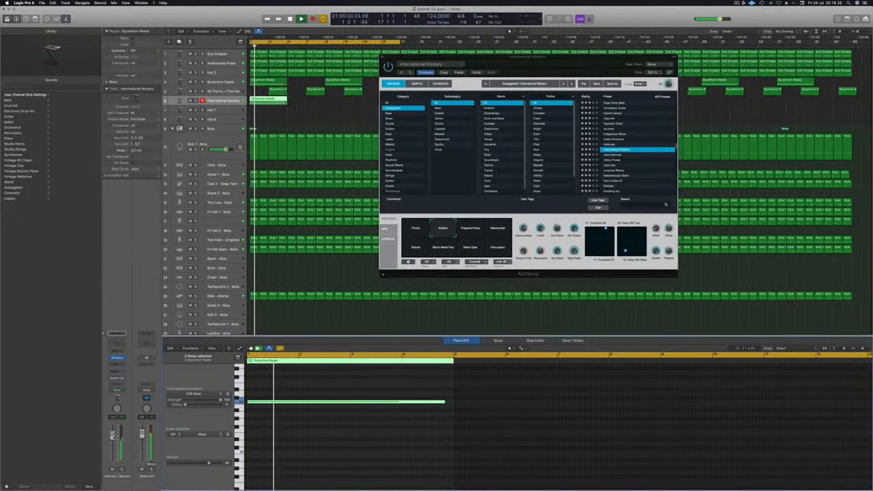
Add a Channel EQ to the International Mystery track and cut its low frequencies with the high-pass band
{"action": "left_click", "coordinate": [107, 333]}
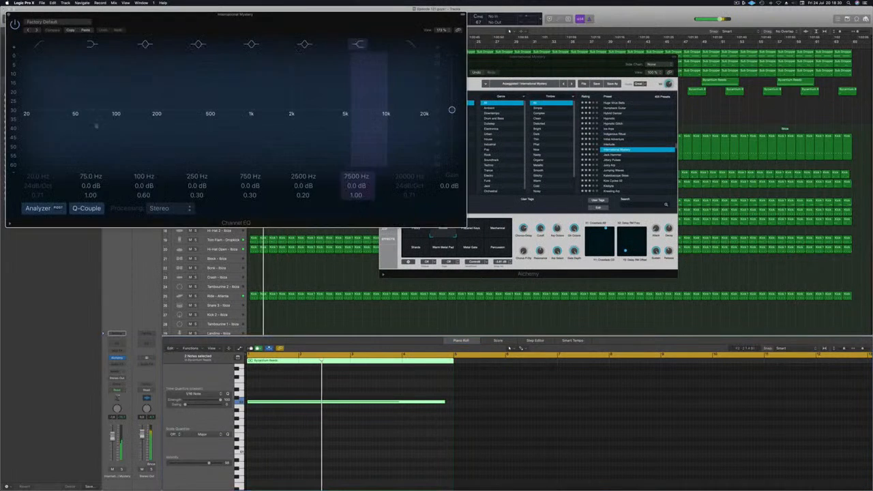
{"action": "left_click_drag", "start_coordinate": [75, 123], "coordinate": [199, 112]}
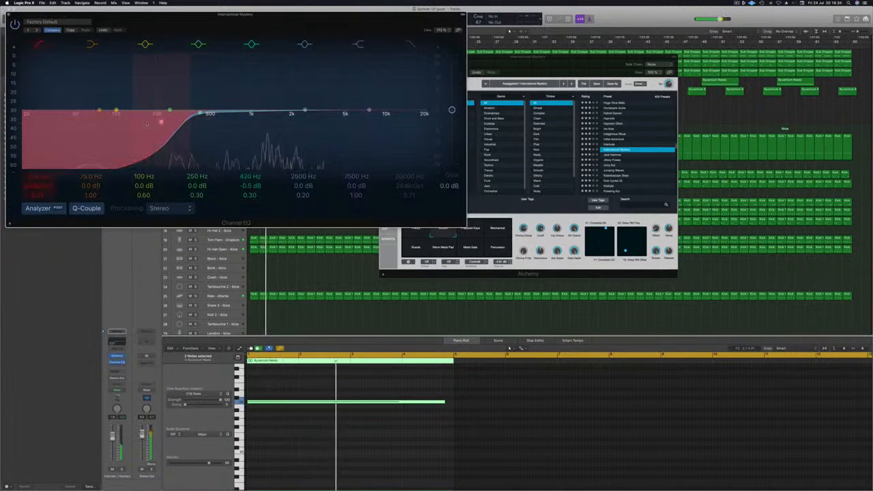
{"action": "left_click_drag", "start_coordinate": [146, 124], "coordinate": [138, 126]}
{"action": "left_click", "coordinate": [9, 15]}
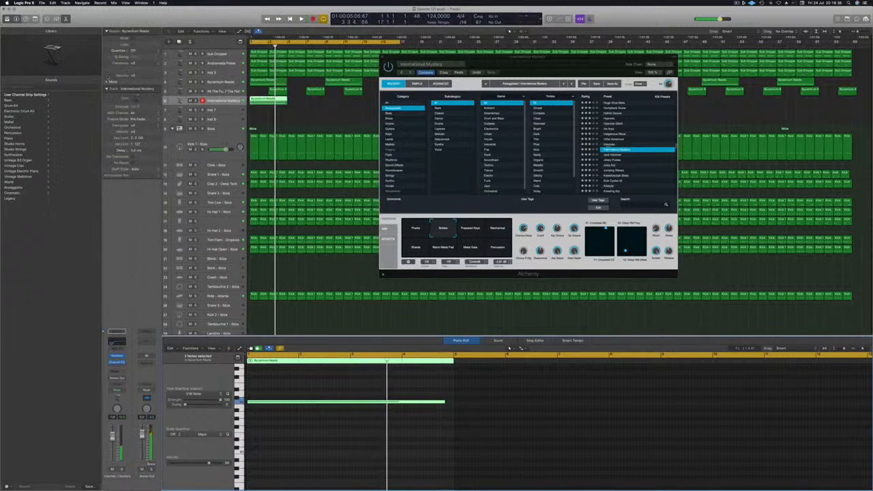
Select the Plucky performance snapshot in Alchemy and audition the International Mystery track briefly in solo
{"action": "left_click", "coordinate": [477, 229]}
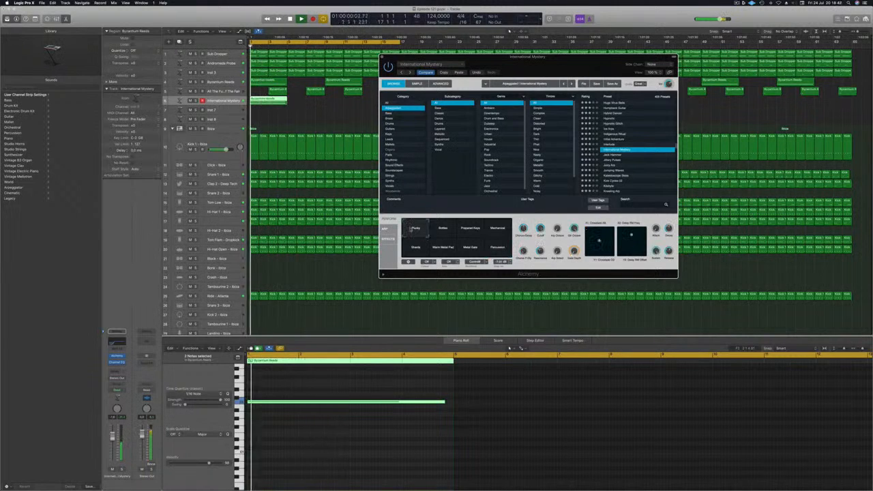
{"action": "left_click_drag", "start_coordinate": [552, 60], "coordinate": [650, 96]}
{"action": "left_click", "coordinate": [195, 100]}
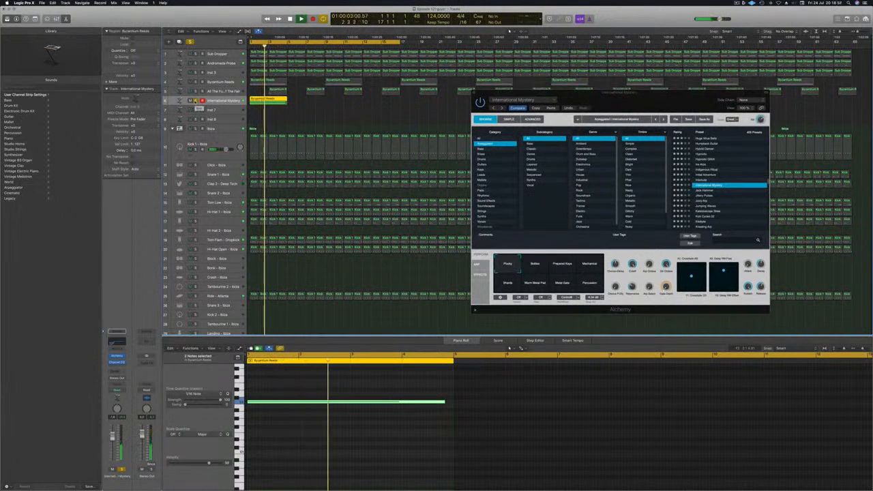
{"action": "left_click", "coordinate": [196, 100]}
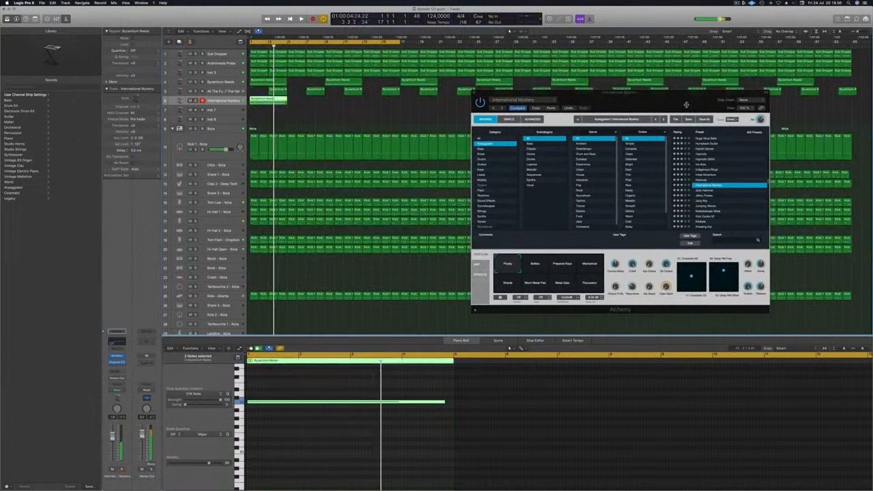
{"action": "left_click_drag", "start_coordinate": [687, 105], "coordinate": [558, 106]}
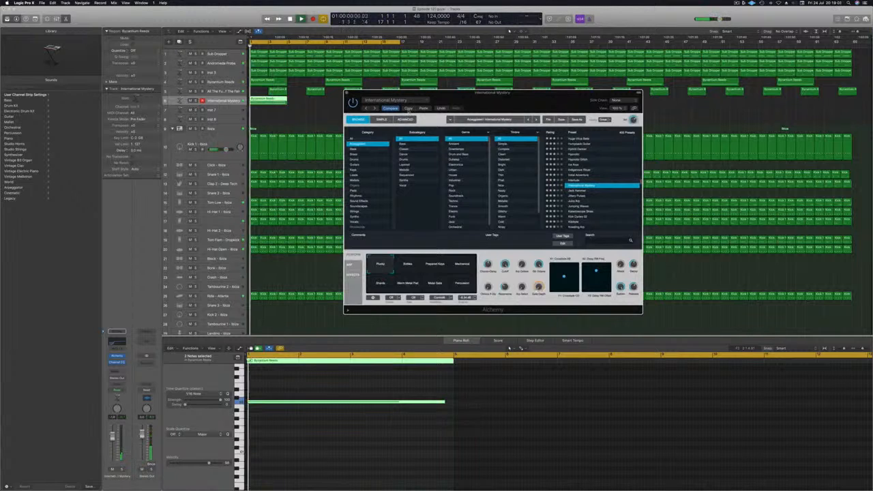
{"action": "left_click_drag", "start_coordinate": [492, 95], "coordinate": [720, 108]}
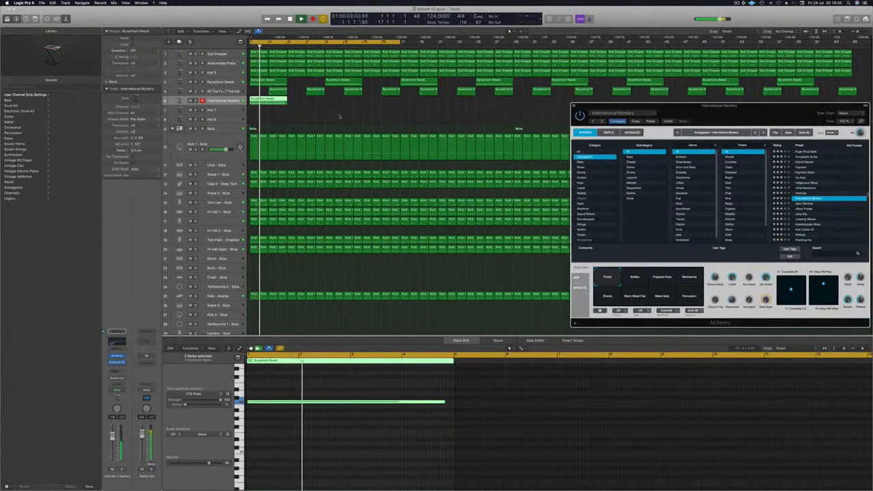
Copy the International Mystery track's region so that four consecutive copies fill bars 1 through 16
{"action": "left_click", "coordinate": [318, 114]}
{"action": "left_click", "coordinate": [278, 100]}
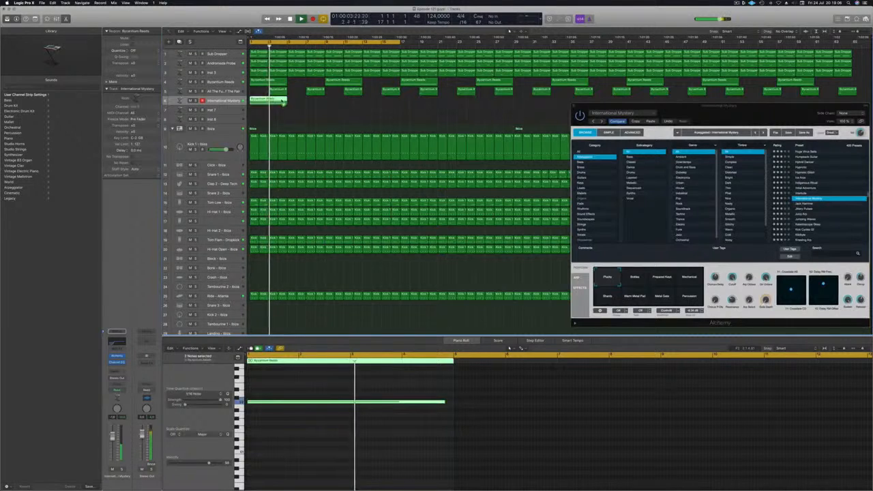
{"action": "left_click_drag", "start_coordinate": [279, 101], "coordinate": [341, 101]}
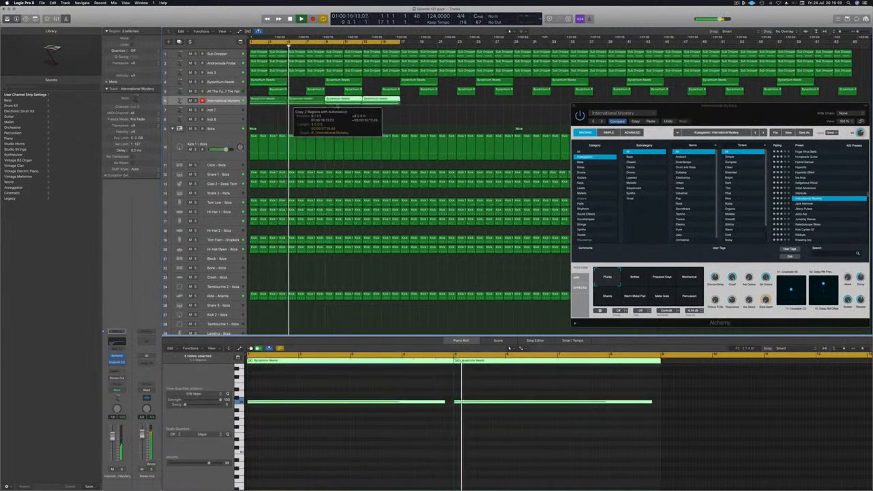
{"action": "left_click_drag", "start_coordinate": [715, 105], "coordinate": [505, 158]}
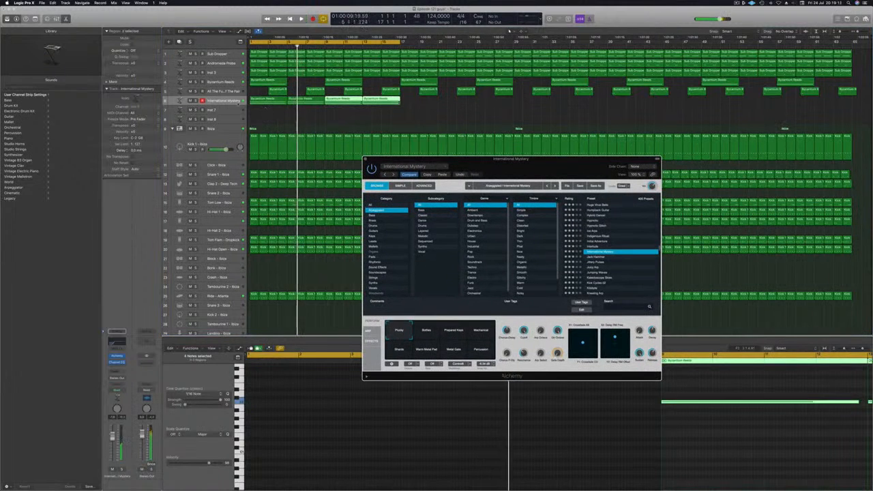
Duplicate the International Mystery track with its settings, then reselect the original track and restart playback from the beginning
{"action": "key", "text": "space"}
{"action": "left_click", "coordinate": [237, 102]}
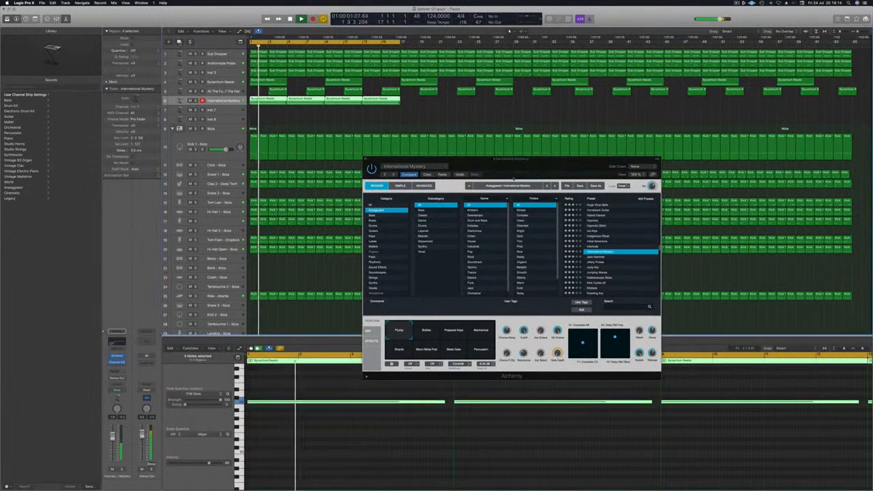
{"action": "key", "text": "super+d"}
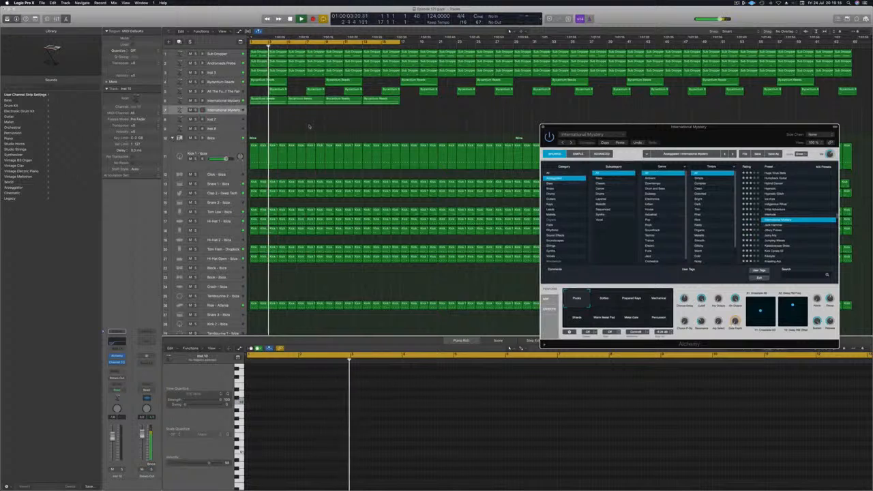
{"action": "left_click", "coordinate": [236, 101]}
{"action": "key", "text": "Return"}
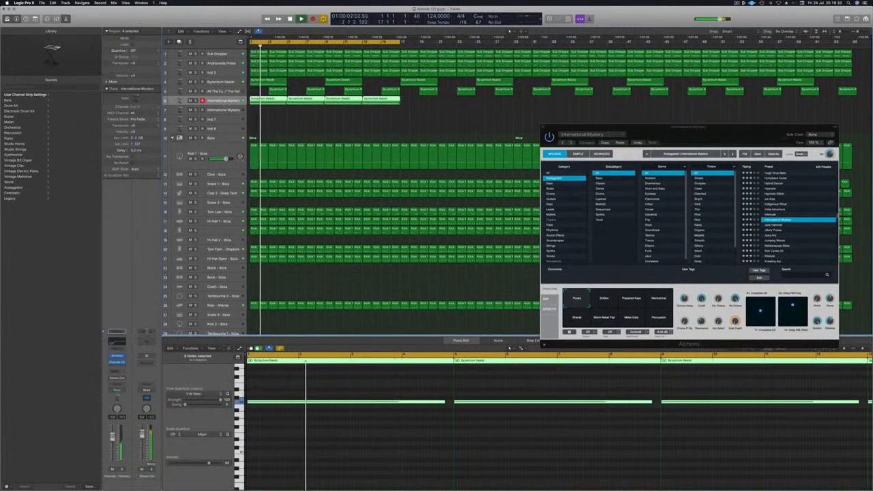
Insert a Compressor on the International Mystery track and set its side chain to Bus 8, which carries the kicks
{"action": "left_click", "coordinate": [112, 367]}
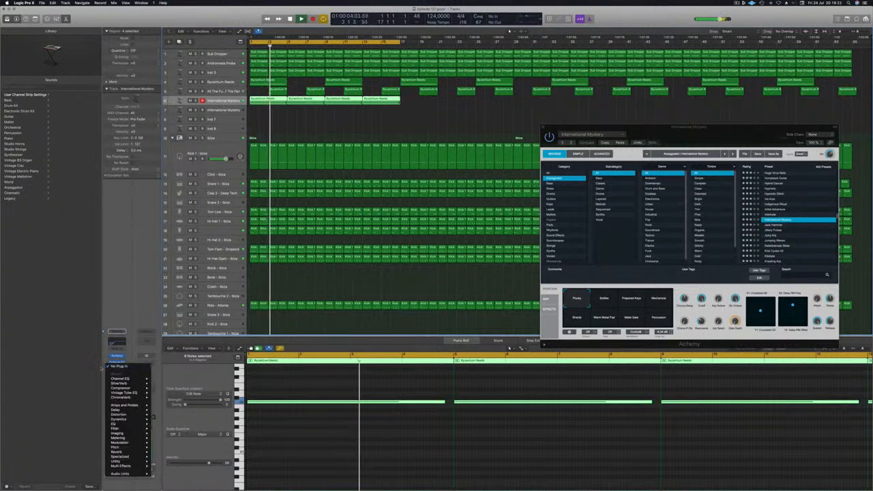
{"action": "mouse_move", "coordinate": [122, 388]}
{"action": "left_click", "coordinate": [159, 389]}
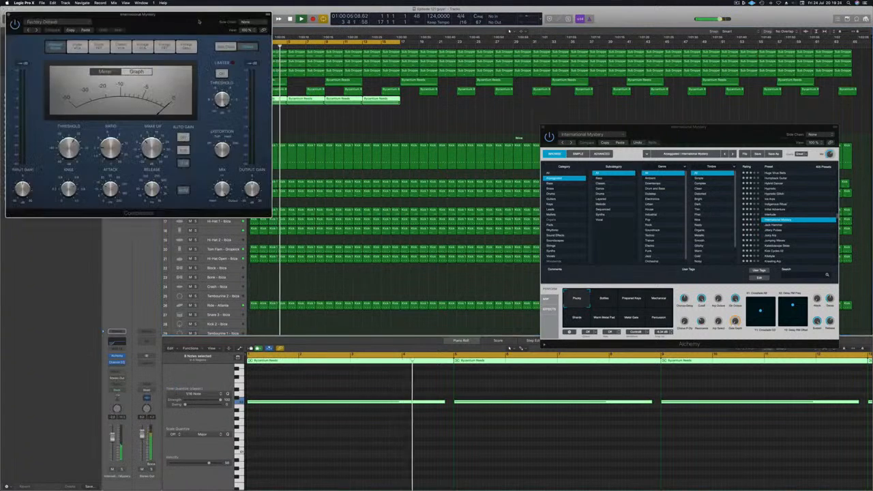
{"action": "left_click_drag", "start_coordinate": [198, 21], "coordinate": [356, 78]}
{"action": "left_click", "coordinate": [402, 77]}
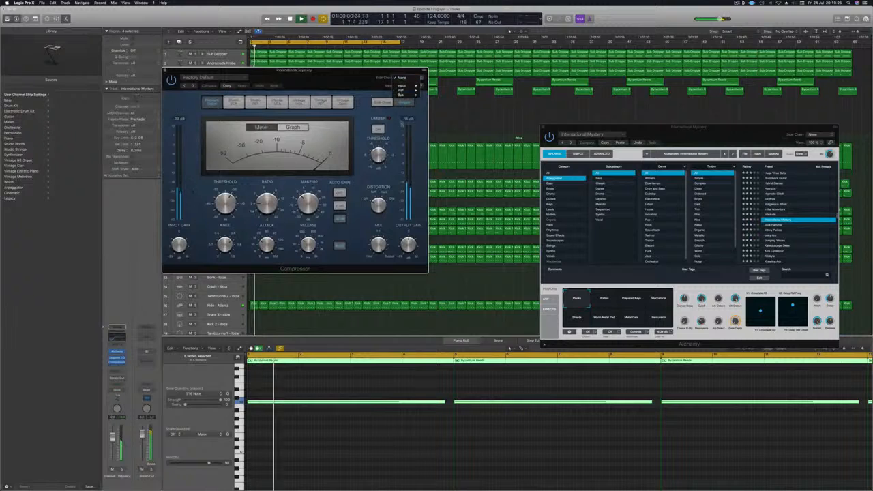
{"action": "mouse_move", "coordinate": [409, 94]}
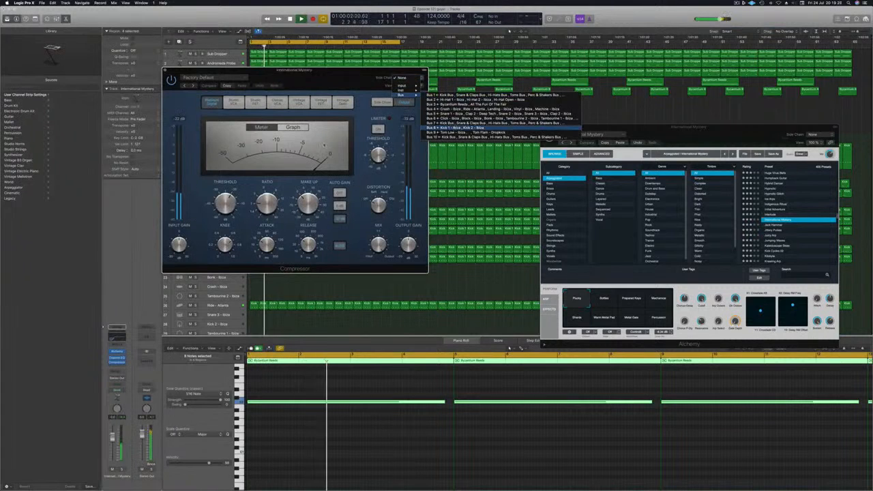
{"action": "left_click", "coordinate": [437, 127]}
Set the compressor's ratio to about 4:1, shorten its attack and lower its threshold to about -23.5 dB
{"action": "left_click_drag", "start_coordinate": [270, 200], "coordinate": [271, 184]}
{"action": "key", "text": "space"}
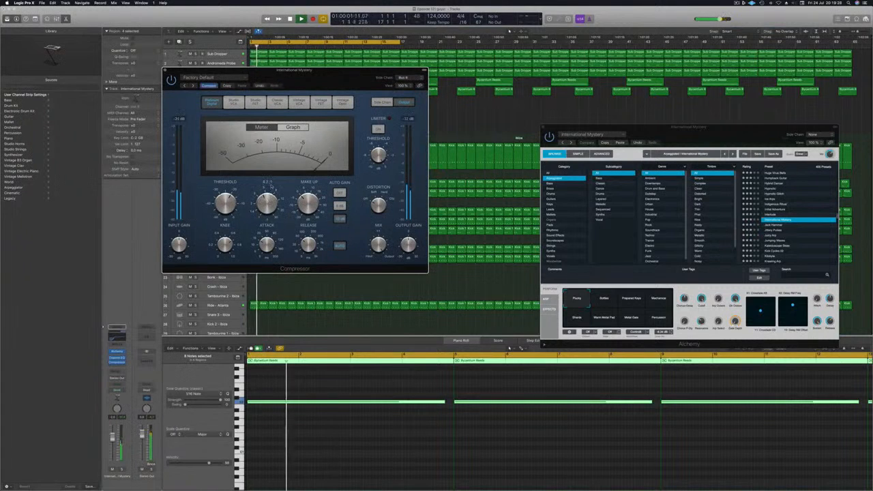
{"action": "left_click_drag", "start_coordinate": [267, 245], "coordinate": [266, 270]}
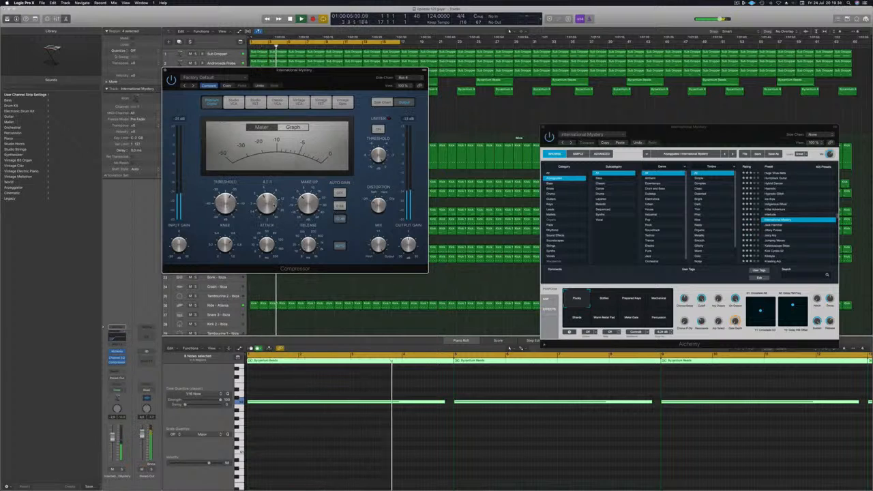
{"action": "key", "text": "Return"}
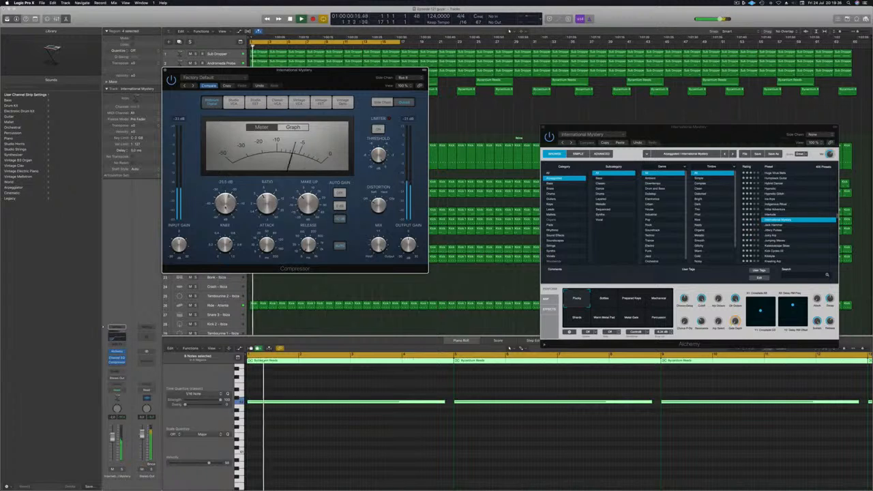
{"action": "key", "text": "Return"}
Lower the International Mystery track's volume while listening from the start, and close the compressor window
{"action": "left_click_drag", "start_coordinate": [273, 70], "coordinate": [640, 64]}
{"action": "key", "text": "Return"}
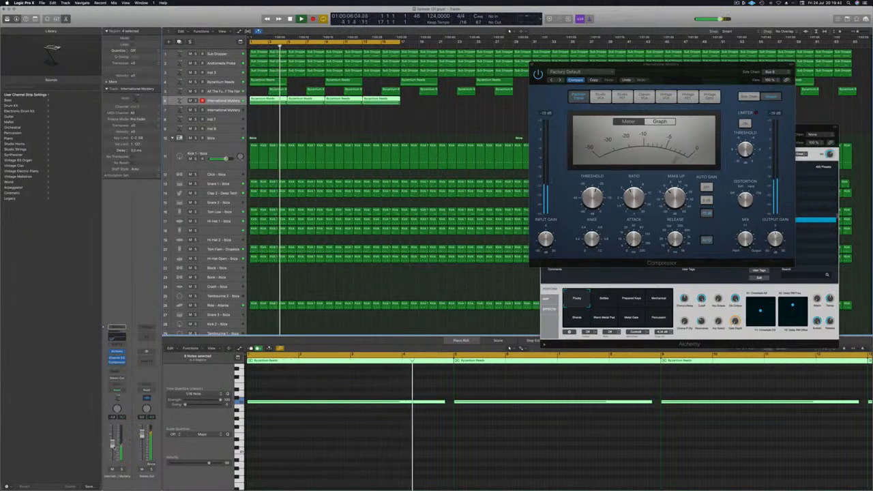
{"action": "left_click_drag", "start_coordinate": [658, 65], "coordinate": [434, 188]}
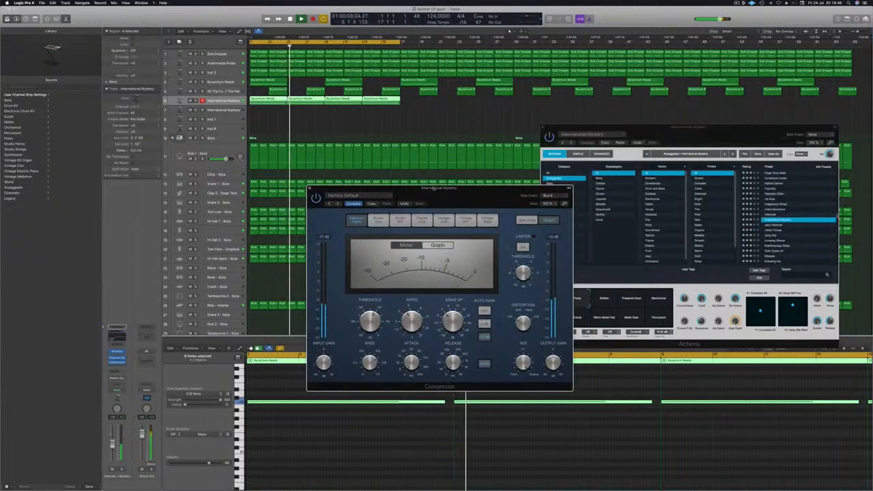
{"action": "left_click", "coordinate": [310, 188]}
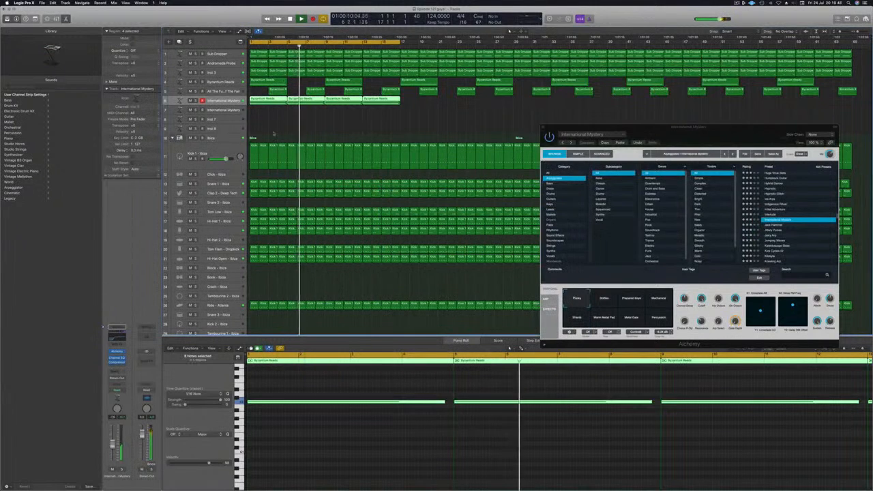
Solo the International Mystery track to hear it alone, then unsolo it and restart playback from the beginning
{"action": "left_click", "coordinate": [195, 100]}
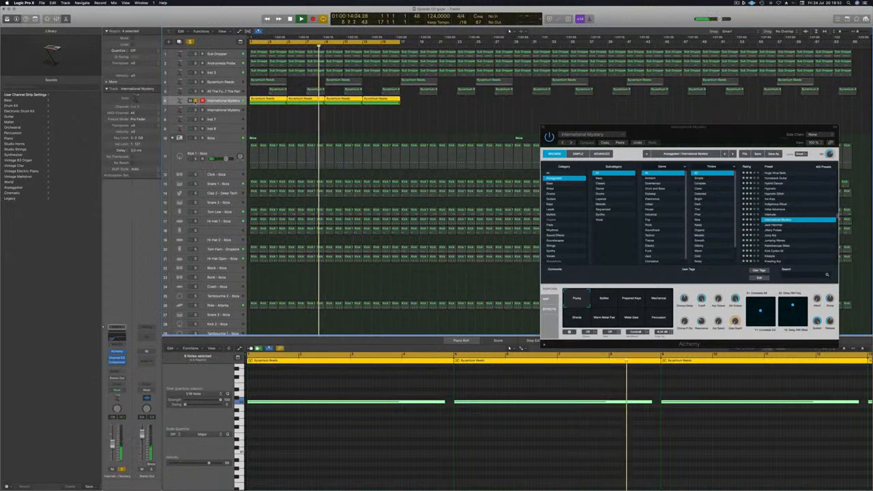
{"action": "left_click", "coordinate": [195, 101]}
{"action": "key", "text": "Return"}
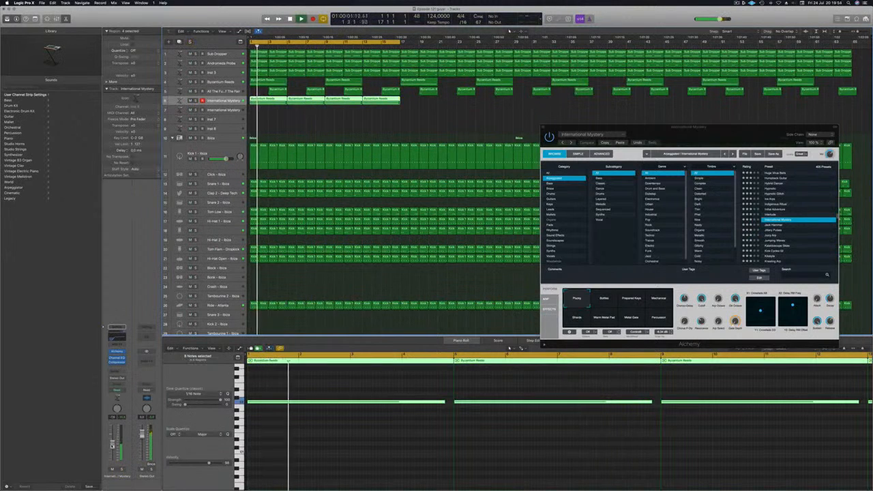
Copy the four Byzantium Reeds regions from the International Mystery track onto its duplicate below and select that duplicate track
{"action": "key", "text": "Return"}
{"action": "left_click_drag", "start_coordinate": [272, 102], "coordinate": [272, 112]}
{"action": "left_click", "coordinate": [234, 112]}
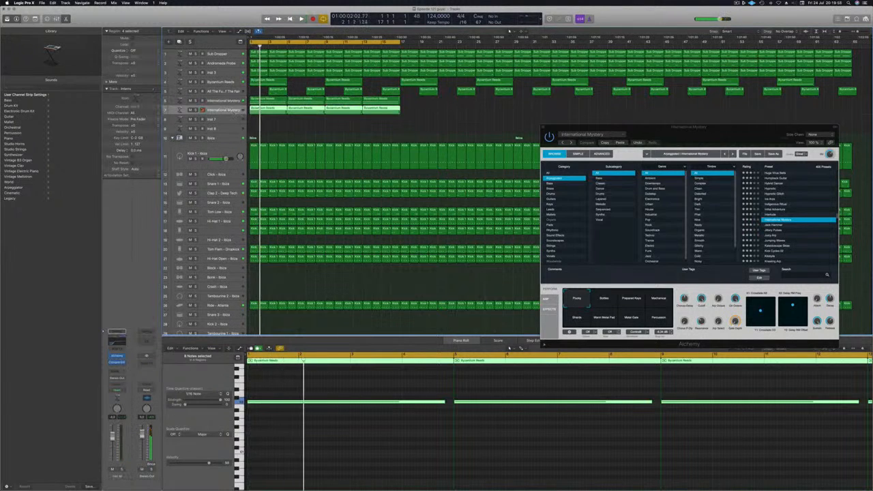
{"action": "left_click", "coordinate": [192, 104]}
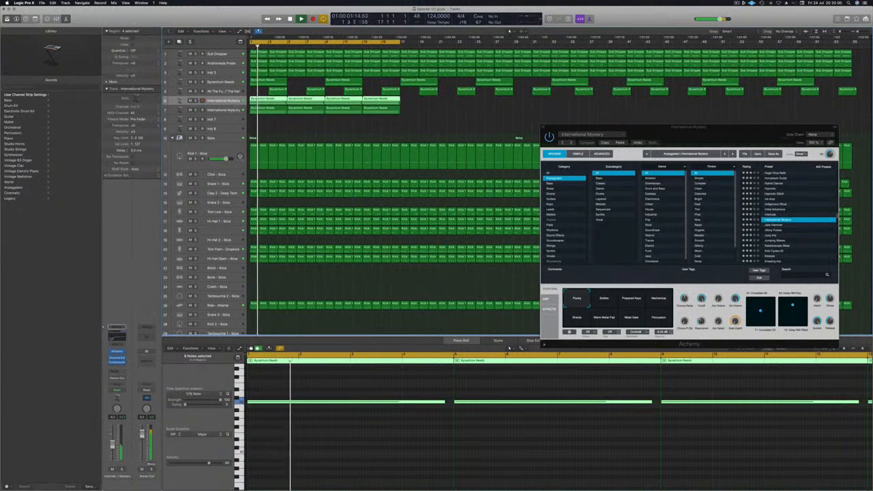
{"action": "left_click", "coordinate": [191, 111]}
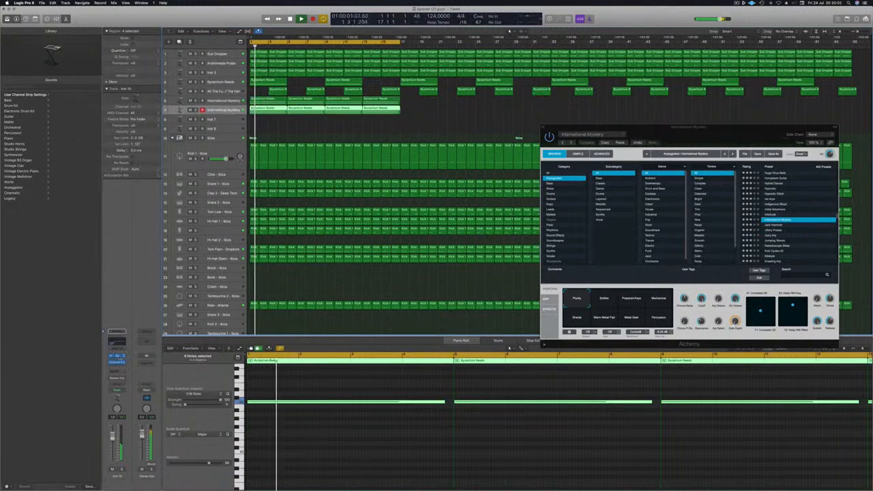
Open Alchemy on the duplicate track and load the Ice Arps arpeggiated preset
{"action": "left_click", "coordinate": [116, 356]}
{"action": "left_click_drag", "start_coordinate": [184, 22], "coordinate": [605, 117]}
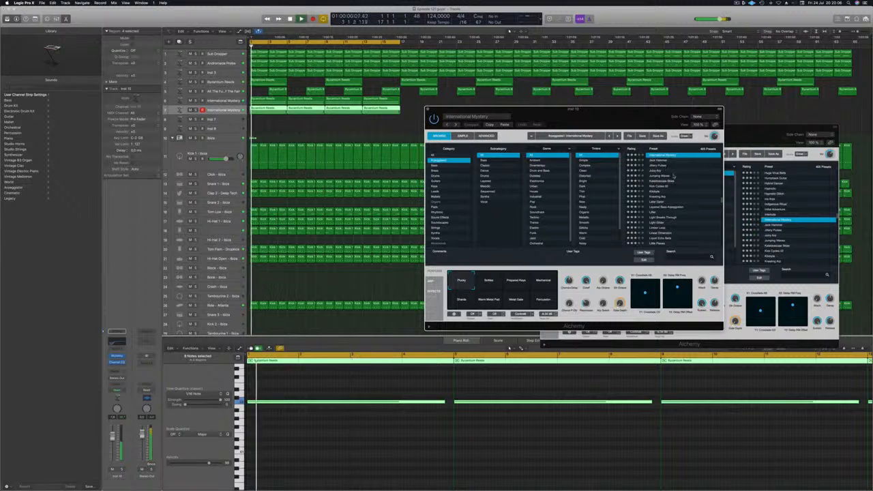
{"action": "scroll", "coordinate": [651, 185], "scroll_direction": "up", "scroll_amount": 3}
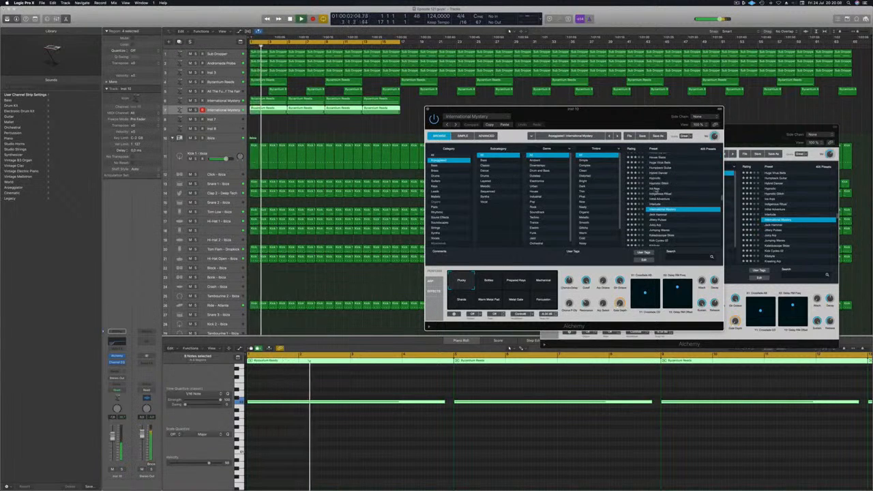
{"action": "left_click", "coordinate": [658, 188]}
{"action": "left_click_drag", "start_coordinate": [605, 118], "coordinate": [627, 101]}
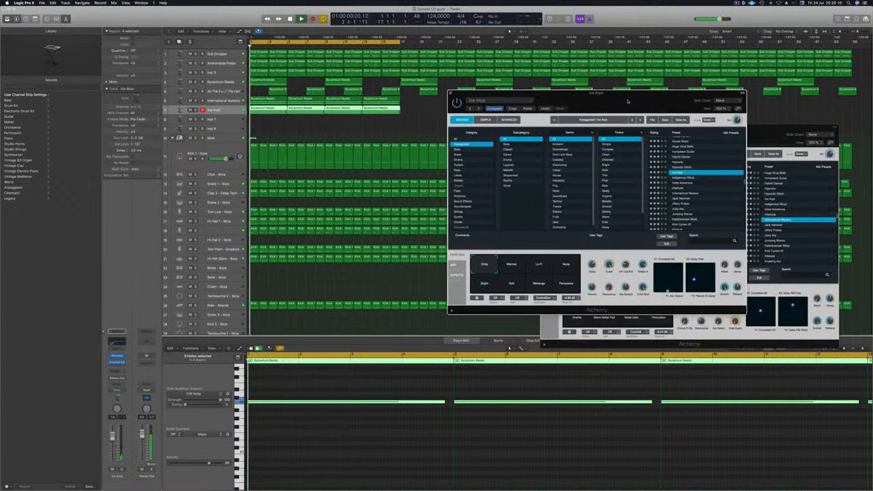
Solo the Ice Arps track briefly, then unsolo it and replay the mix from the start
{"action": "left_click", "coordinate": [196, 111]}
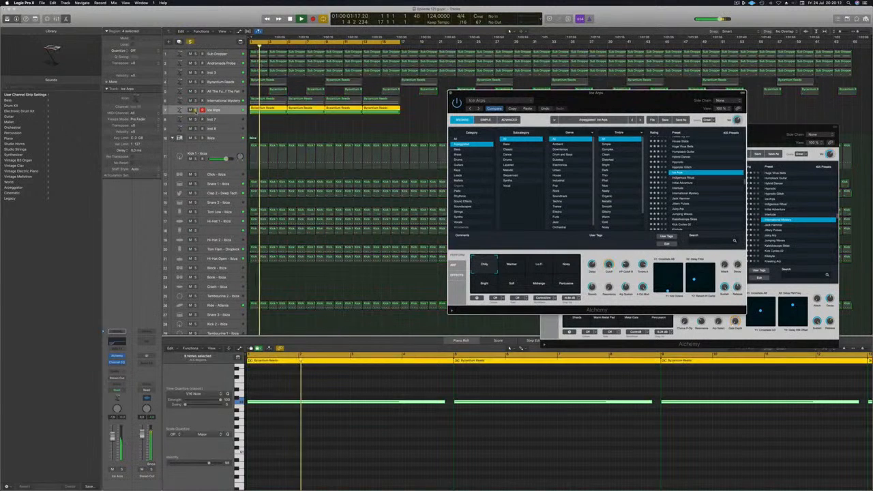
{"action": "left_click", "coordinate": [196, 111]}
{"action": "key", "text": "space"}
{"action": "key", "text": "space"}
{"action": "left_click_drag", "start_coordinate": [573, 92], "coordinate": [552, 93]}
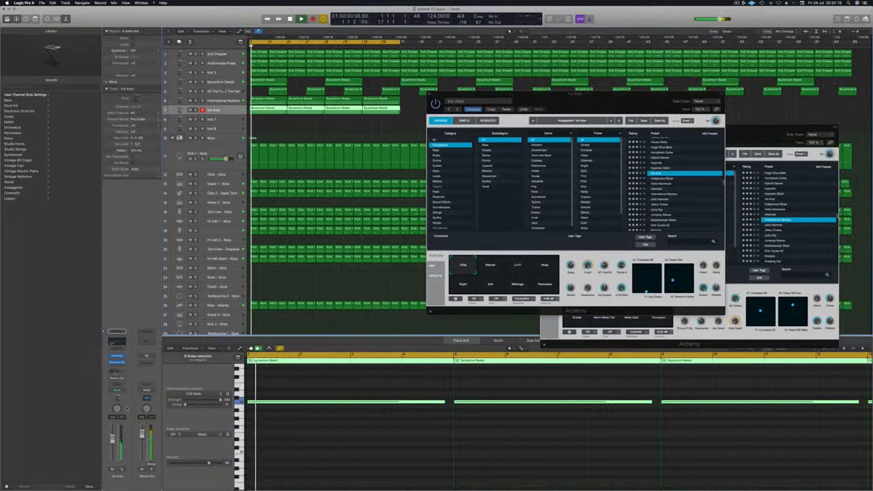
Add a send to Bus 3 on the Ice Arps track
{"action": "left_click", "coordinate": [116, 372]}
{"action": "mouse_move", "coordinate": [137, 380]}
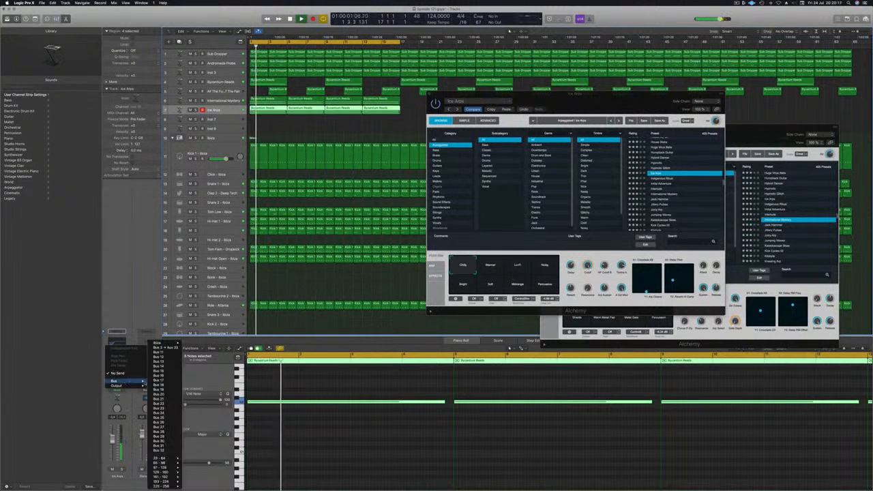
{"action": "left_click", "coordinate": [162, 348]}
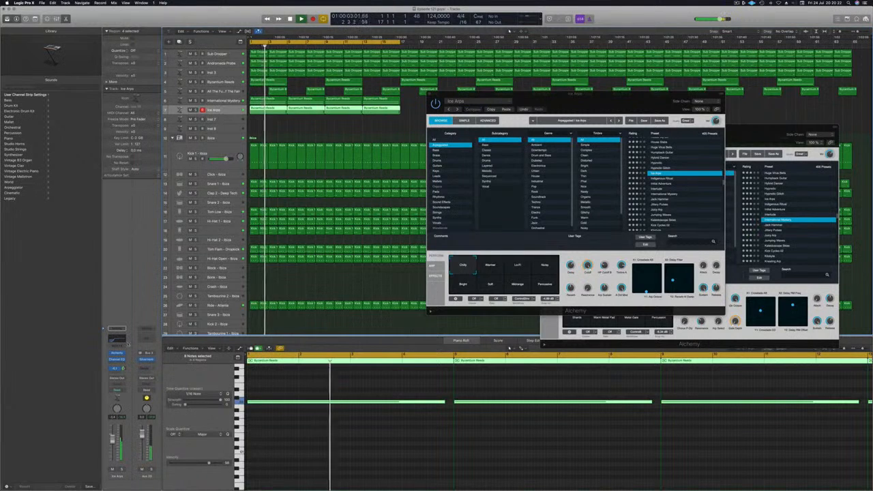
Try the Interlude preset in the duplicate track's Alchemy, then load Huge Virus Bells instead
{"action": "left_click_drag", "start_coordinate": [629, 94], "coordinate": [592, 77]}
{"action": "left_click", "coordinate": [638, 172]}
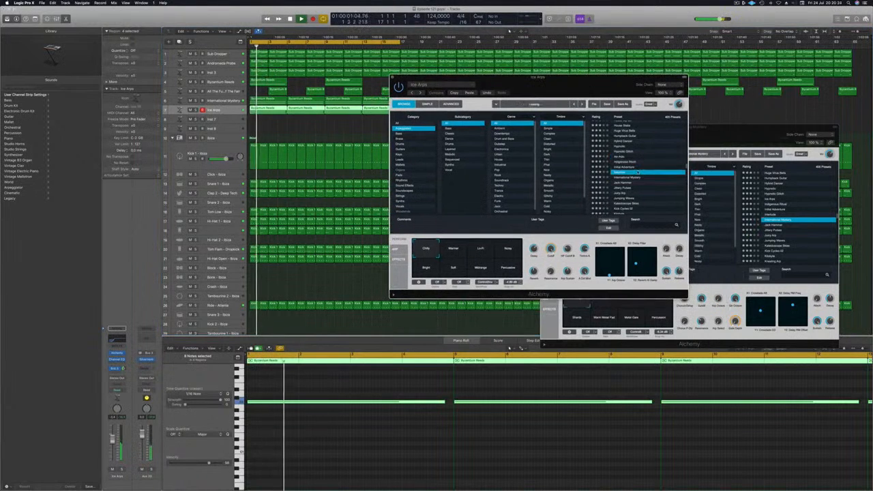
{"action": "scroll", "coordinate": [641, 164], "scroll_direction": "up", "scroll_amount": 2}
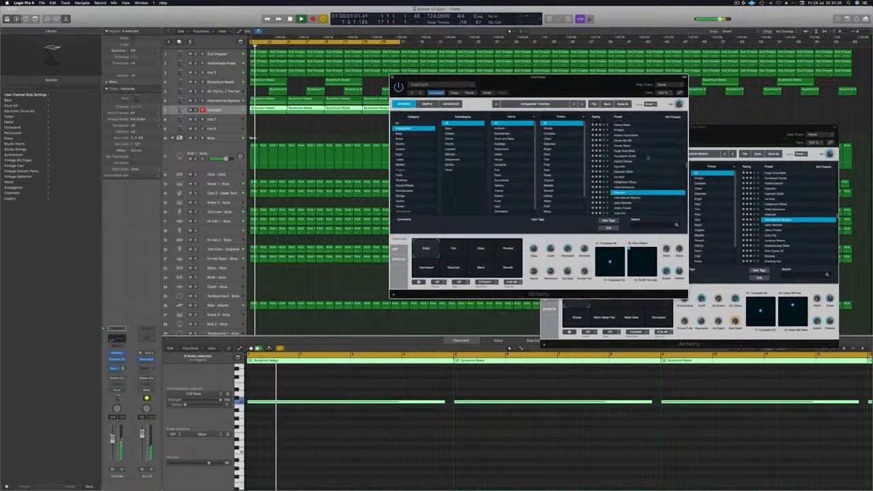
{"action": "left_click", "coordinate": [624, 151]}
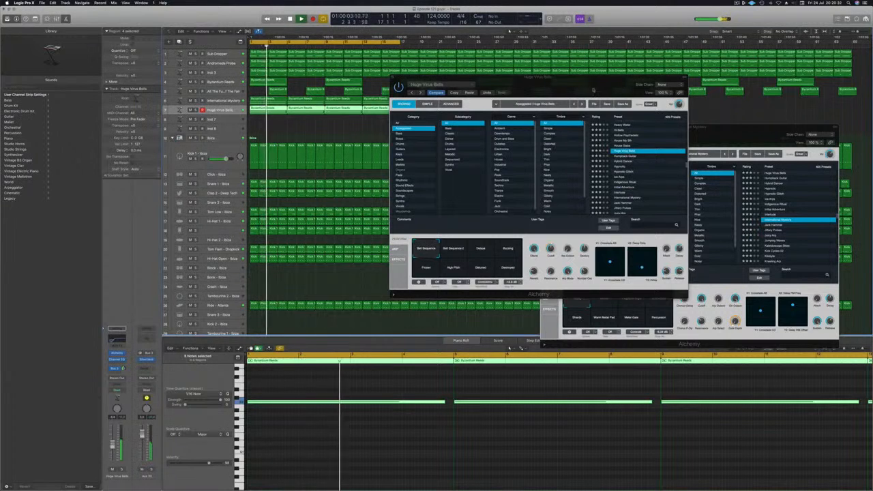
Audition Huge Virus Bells' performance variations, including Bell Sequence 2, Delays, Buzzing, Frozen, High Pitch and Destroyed, against the playing mix
{"action": "left_click_drag", "start_coordinate": [629, 88], "coordinate": [630, 136]}
{"action": "left_click", "coordinate": [458, 299]}
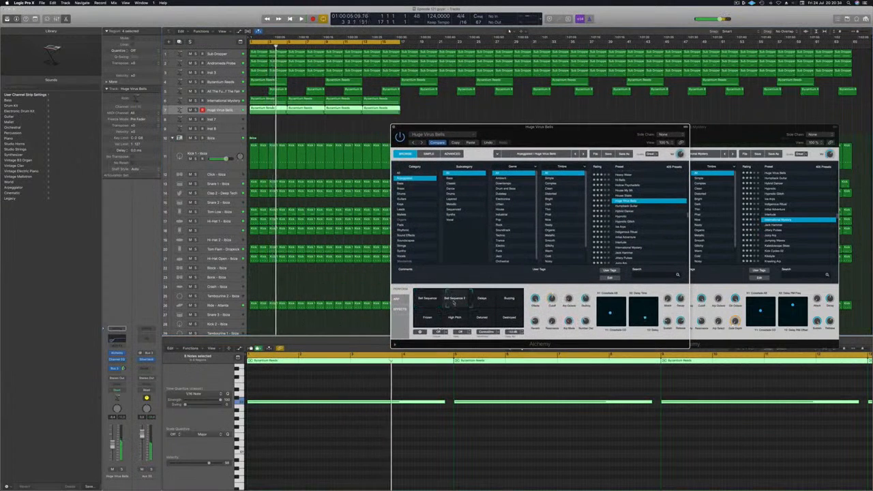
{"action": "key", "text": "Return"}
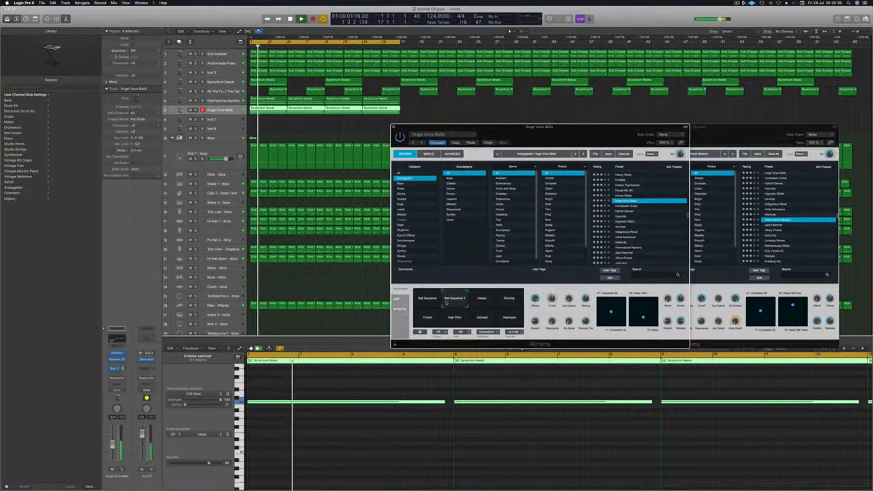
{"action": "left_click", "coordinate": [480, 301]}
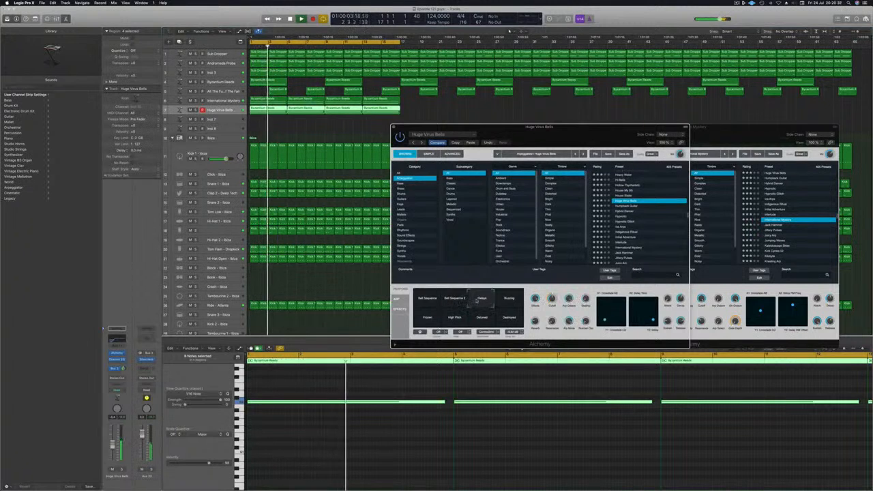
{"action": "left_click", "coordinate": [499, 301]}
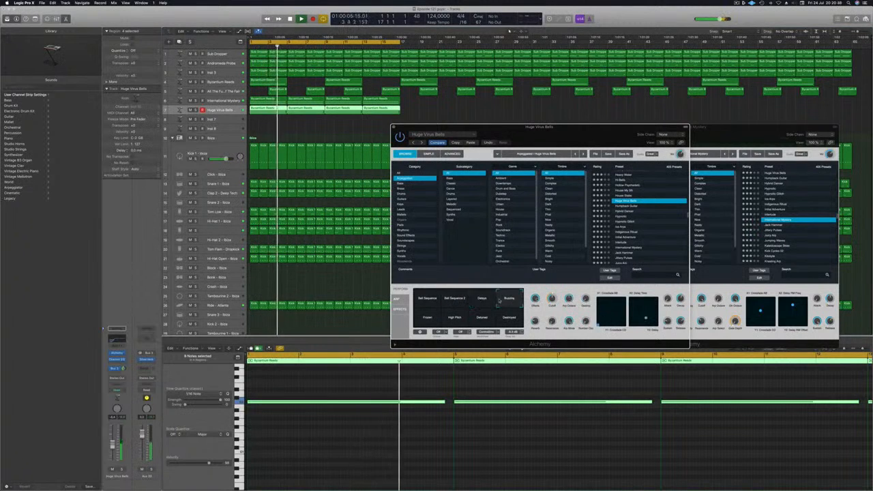
{"action": "key", "text": "space"}
{"action": "key", "text": "space"}
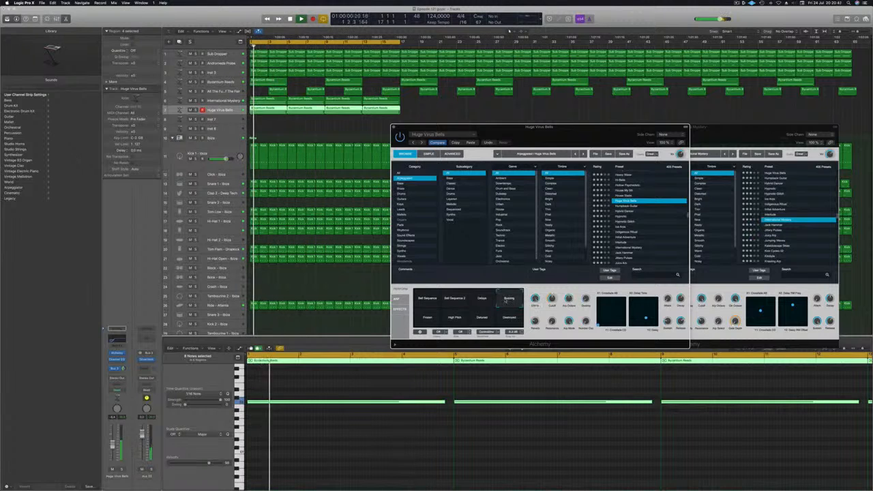
{"action": "left_click", "coordinate": [428, 318]}
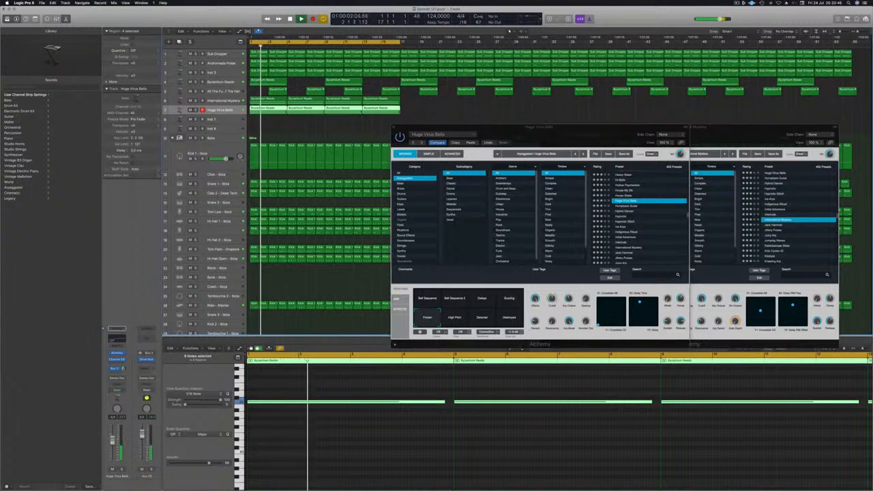
{"action": "left_click", "coordinate": [454, 300]}
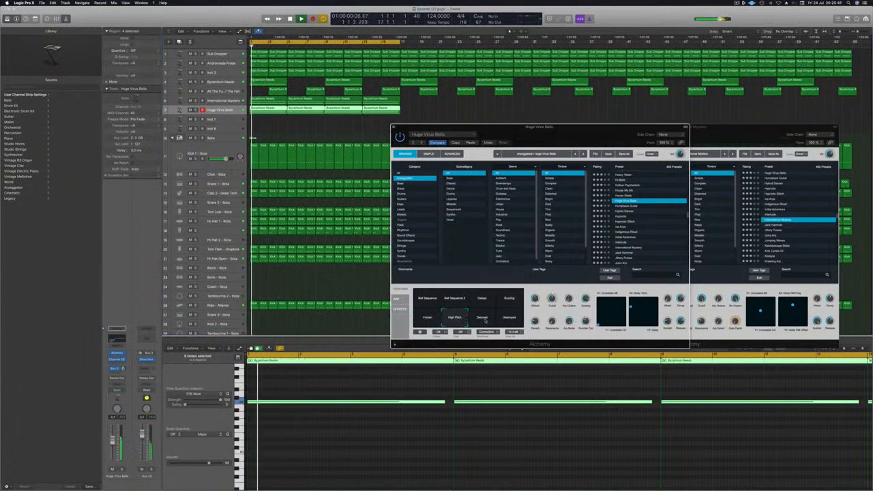
{"action": "left_click", "coordinate": [510, 317]}
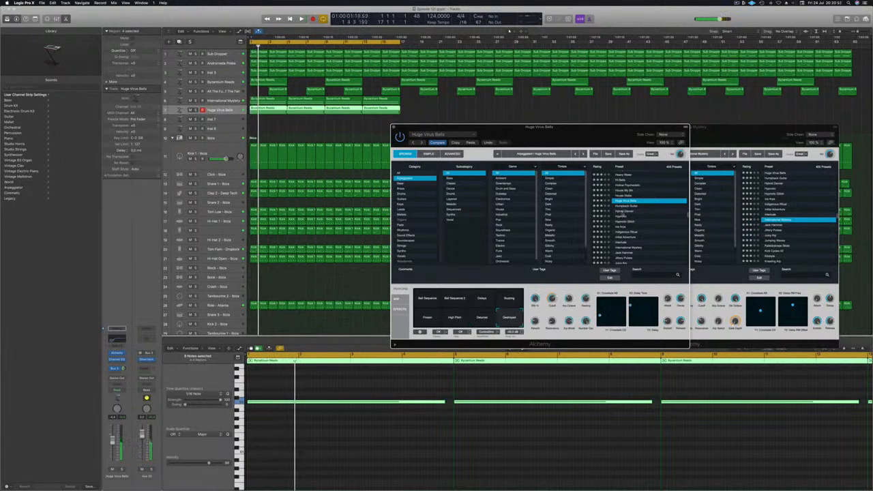
Load the Hybrid Dancer preset on the duplicate track, check it in solo and restart playback from the beginning
{"action": "left_click", "coordinate": [622, 212]}
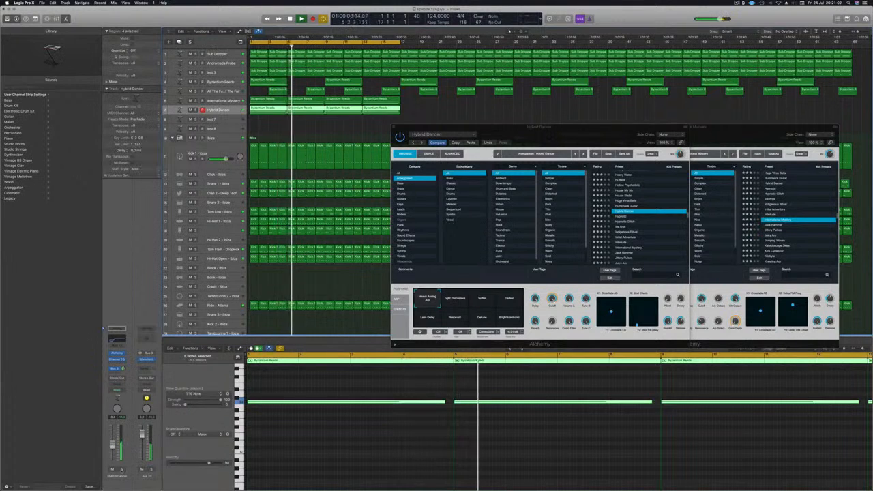
{"action": "key", "text": "ctrl+s"}
{"action": "key", "text": "ctrl+s"}
{"action": "key", "text": "Return"}
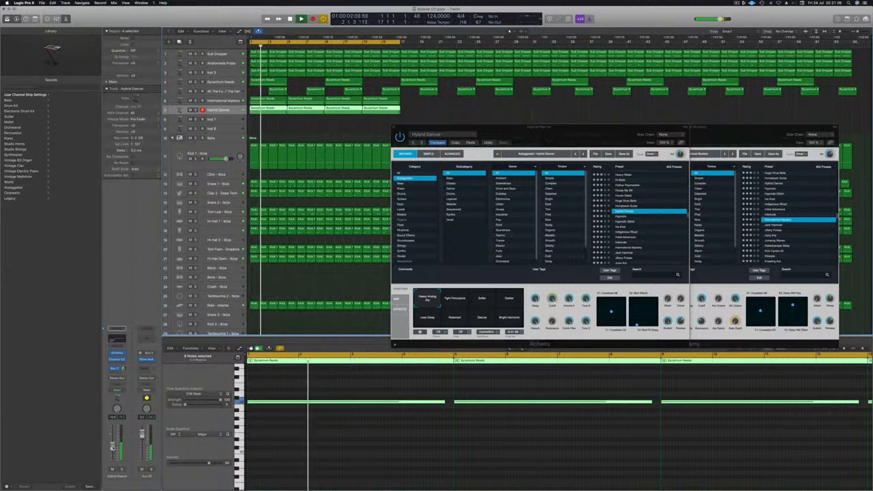
Show the mixer and audition Hybrid Dancer's Tight Percussive, Softer and Darker variations during playback
{"action": "key", "text": "x"}
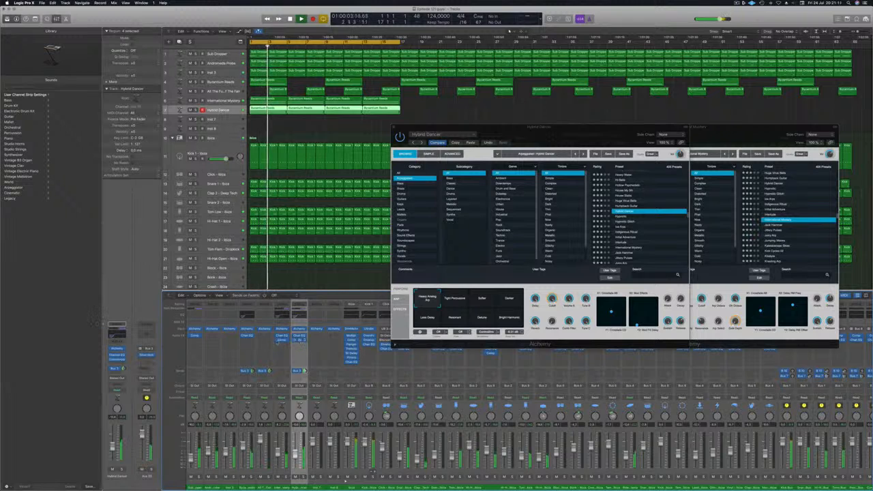
{"action": "left_click_drag", "start_coordinate": [483, 127], "coordinate": [475, 142]}
{"action": "left_click", "coordinate": [448, 314]}
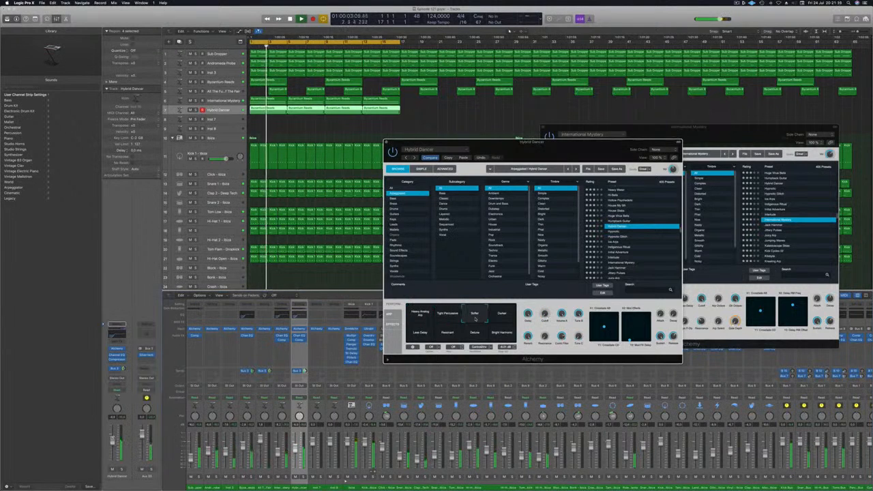
{"action": "left_click", "coordinate": [503, 315]}
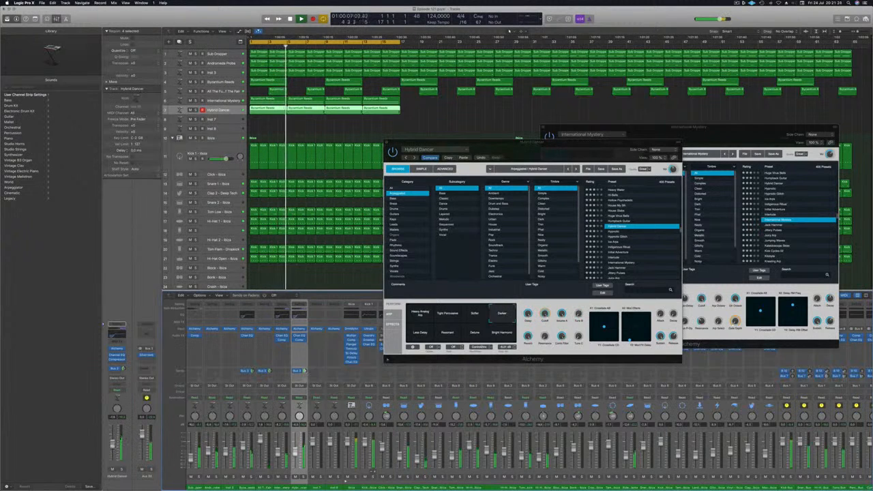
{"action": "left_click_drag", "start_coordinate": [547, 151], "coordinate": [562, 191]}
{"action": "key", "text": "space"}
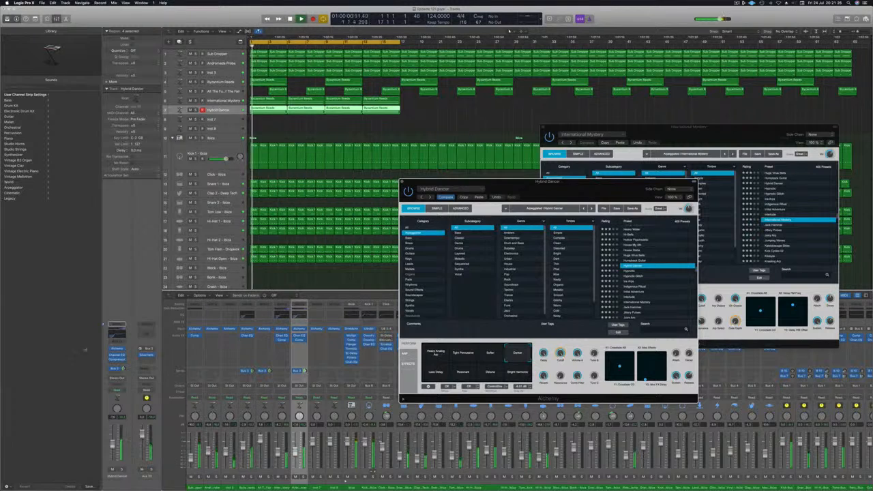
Open Hybrid Dancer's Channel EQ and compare the Less Delay, Resonant, Detune and Bright Harmonic variations before returning to Heavy Analog Arp
{"action": "left_click", "coordinate": [298, 335]}
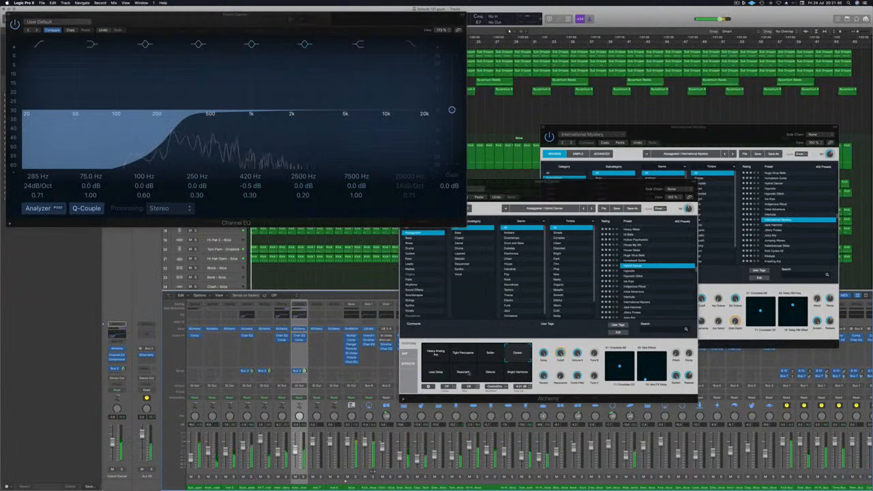
{"action": "left_click", "coordinate": [442, 377]}
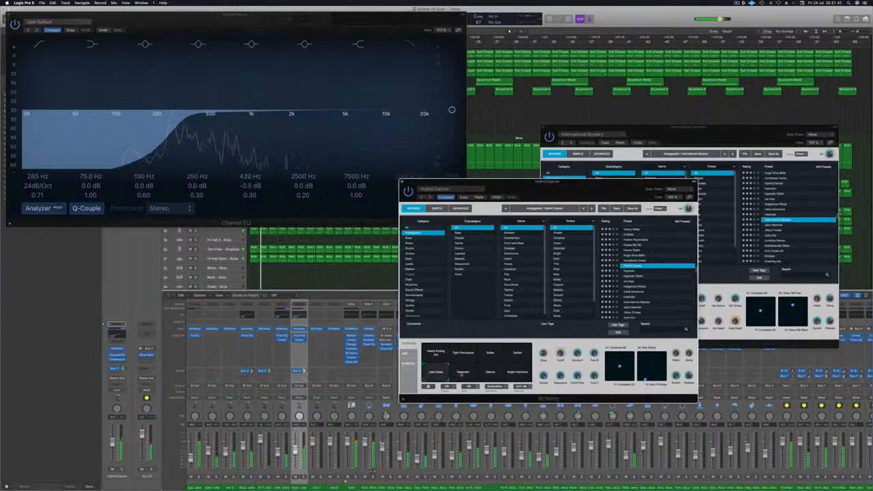
{"action": "left_click", "coordinate": [462, 374]}
{"action": "left_click", "coordinate": [489, 375]}
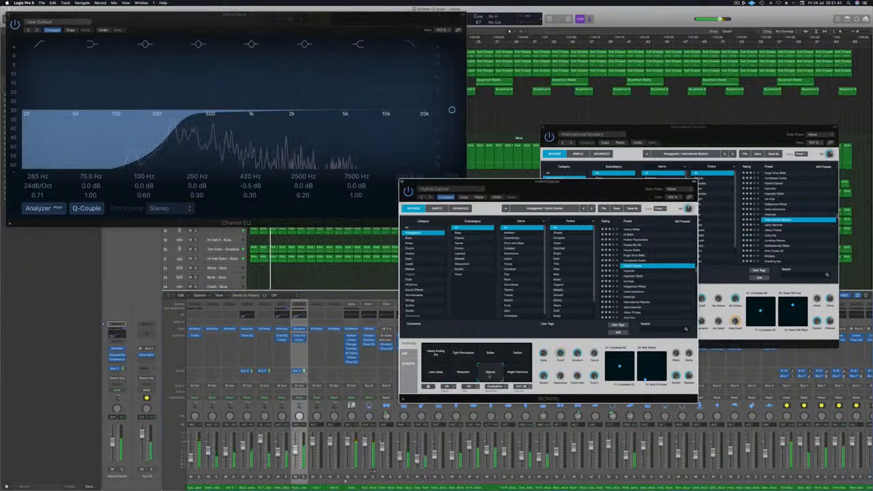
{"action": "left_click", "coordinate": [520, 374]}
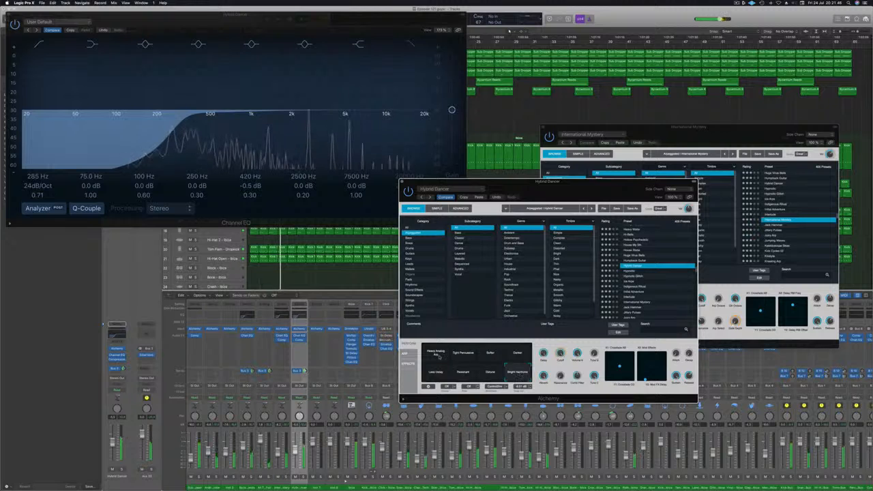
{"action": "left_click", "coordinate": [436, 355]}
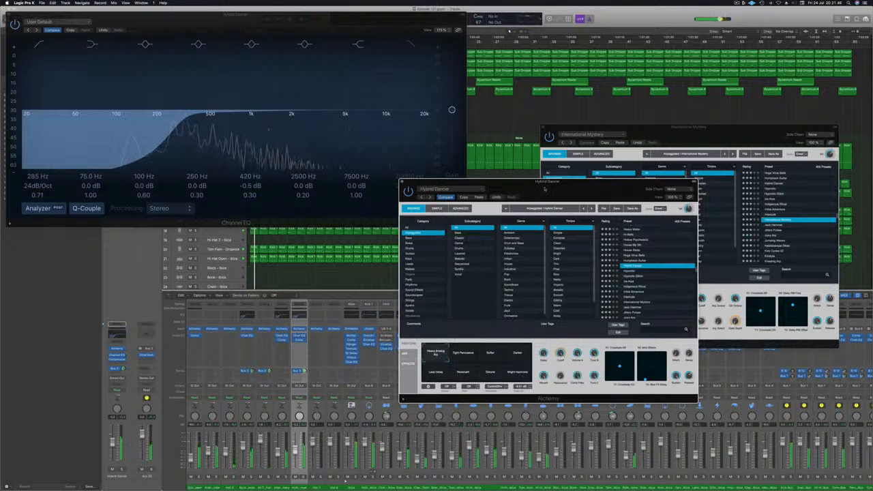
{"action": "left_click_drag", "start_coordinate": [545, 189], "coordinate": [506, 146]}
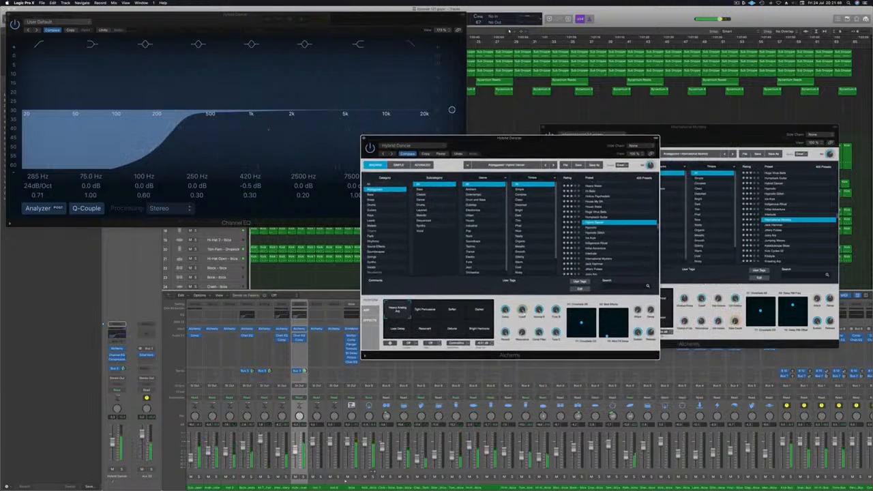
Check Hybrid Dancer in solo, restore the full mix and audition its Softer, Darker, Less Delay and Resonant variations
{"action": "left_click", "coordinate": [122, 470]}
{"action": "left_click", "coordinate": [122, 469]}
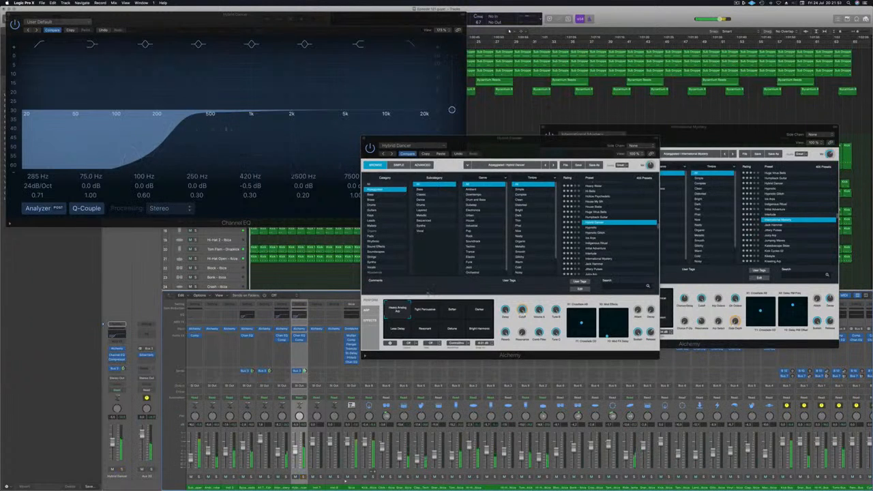
{"action": "left_click", "coordinate": [444, 312]}
{"action": "left_click", "coordinate": [491, 307]}
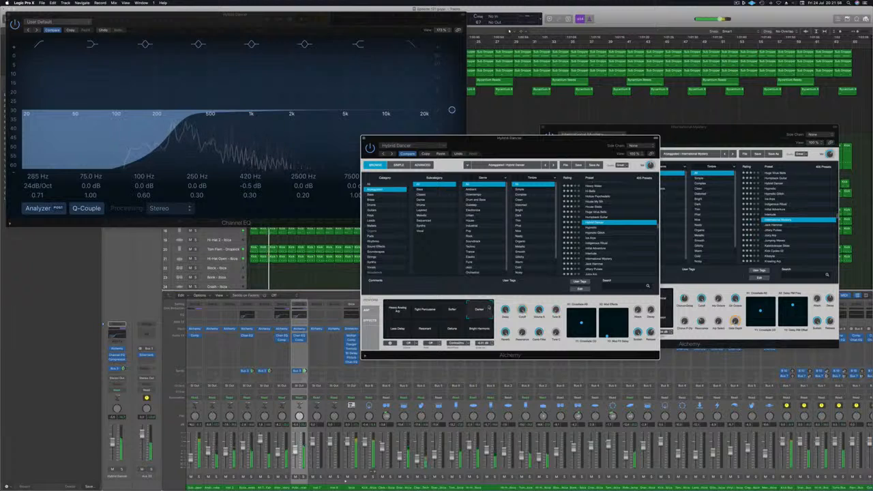
{"action": "left_click", "coordinate": [389, 332]}
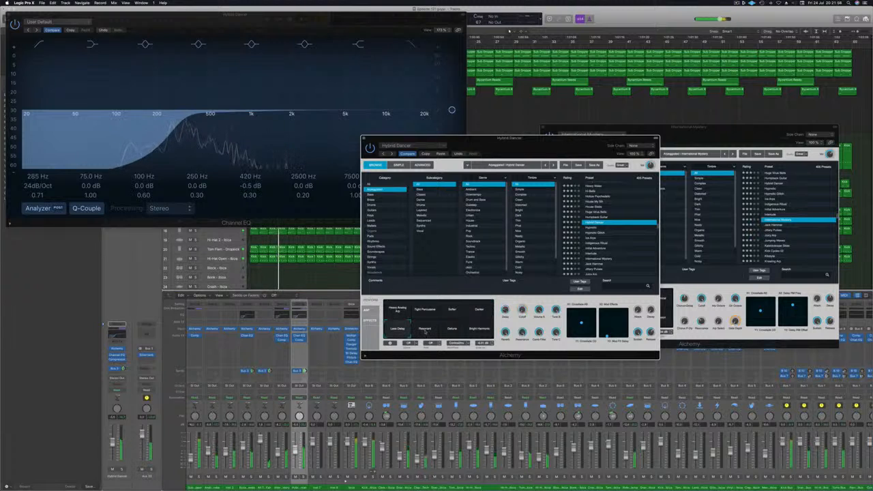
{"action": "left_click", "coordinate": [425, 331]}
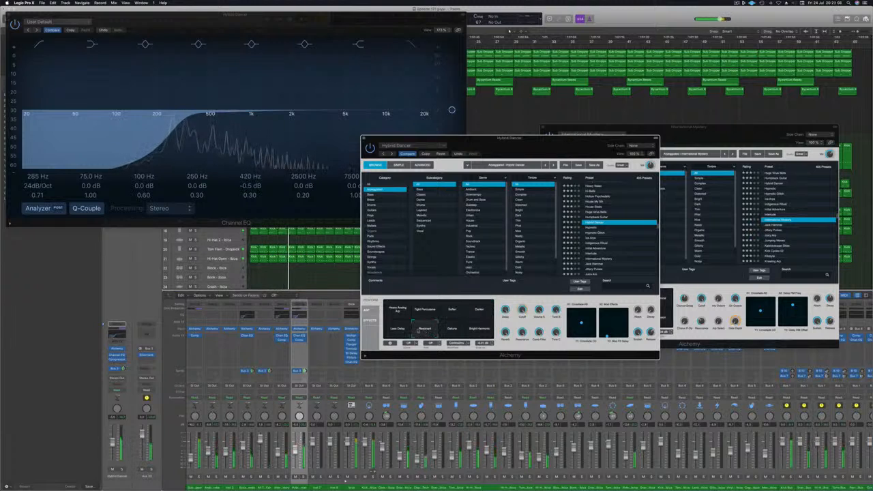
Check the Resonant variation in solo and compare Bright Harmonic and Detune against the full mix
{"action": "left_click", "coordinate": [123, 469]}
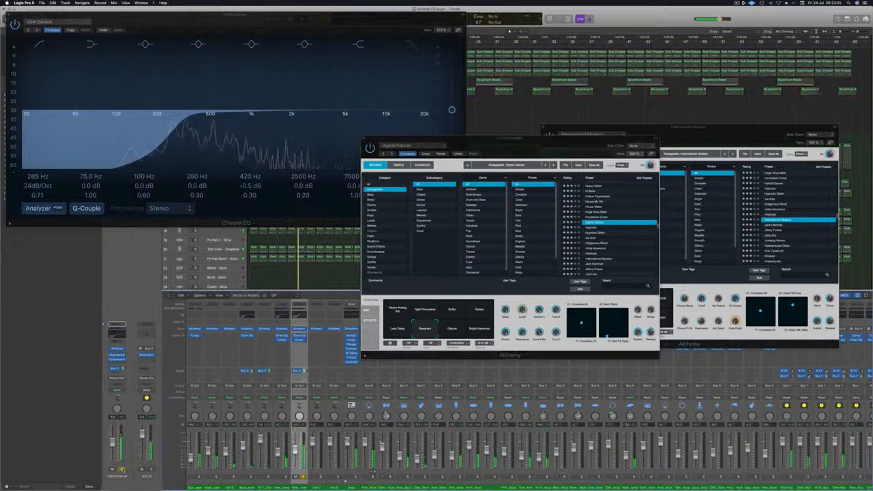
{"action": "left_click", "coordinate": [123, 469]}
{"action": "left_click", "coordinate": [473, 331]}
{"action": "left_click", "coordinate": [454, 332]}
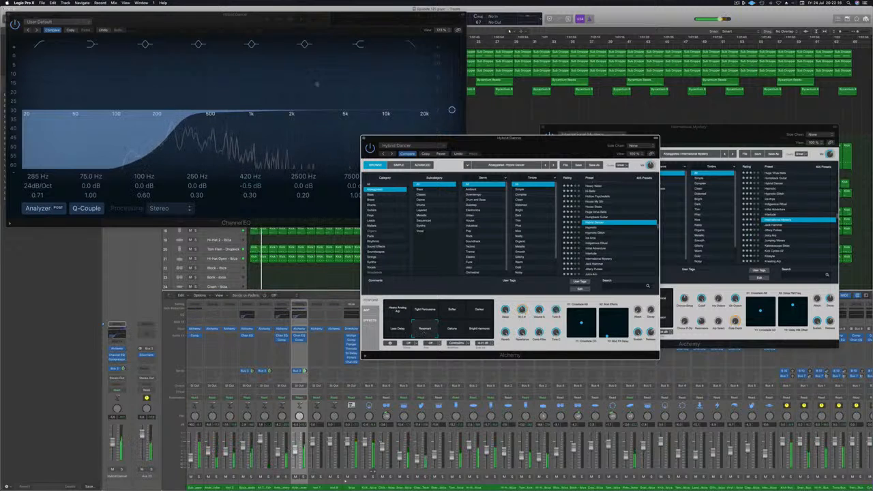
Close Hybrid Dancer's Channel EQ and mute the International Mystery track
{"action": "left_click", "coordinate": [8, 16]}
{"action": "left_click_drag", "start_coordinate": [394, 136], "coordinate": [583, 129]}
{"action": "left_click", "coordinate": [219, 100]}
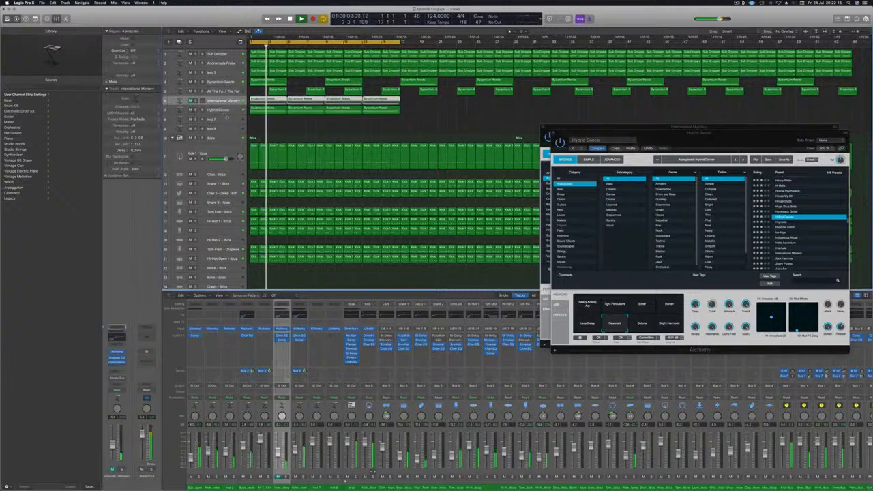
{"action": "left_click_drag", "start_coordinate": [689, 133], "coordinate": [532, 150]}
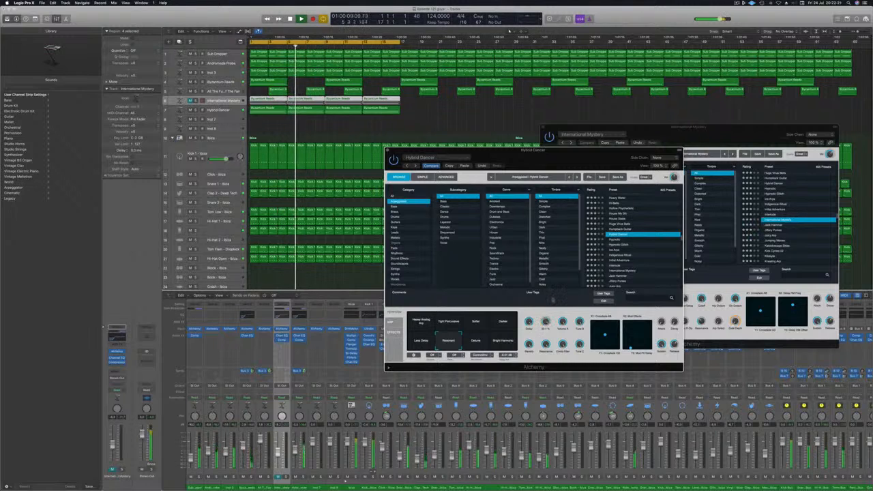
Compare Heavy Analog Arp, set Hybrid Dancer to its Darker variation and check the track briefly in solo
{"action": "left_click", "coordinate": [421, 321]}
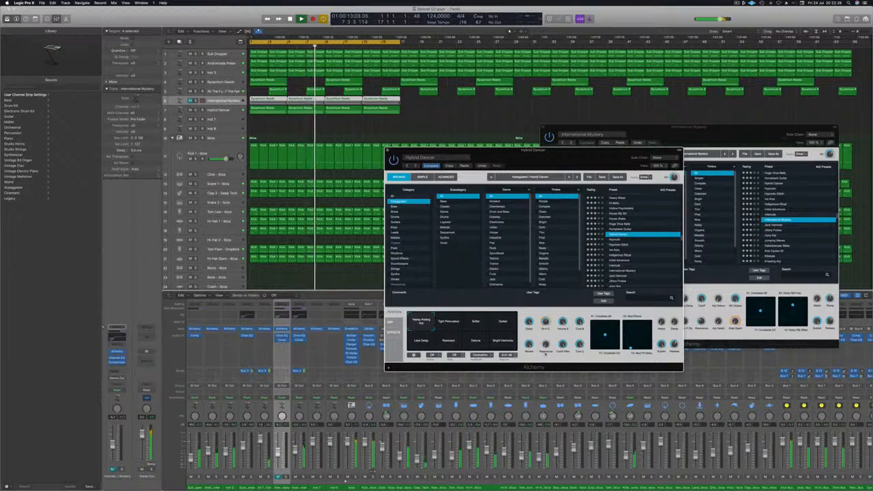
{"action": "left_click", "coordinate": [504, 324]}
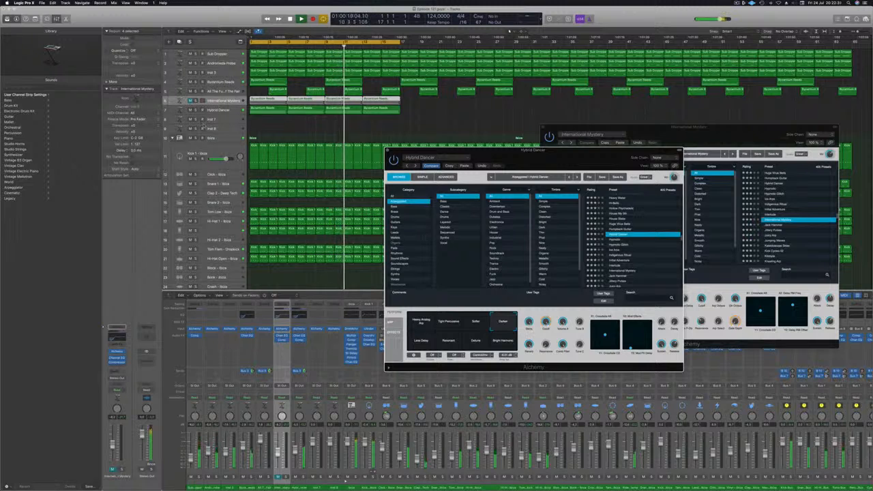
{"action": "key", "text": "Down"}
{"action": "key", "text": "s"}
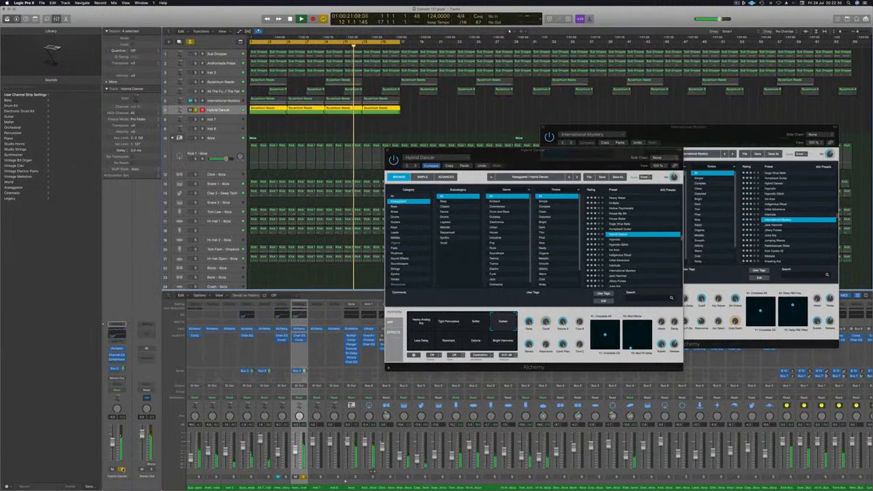
{"action": "key", "text": "s"}
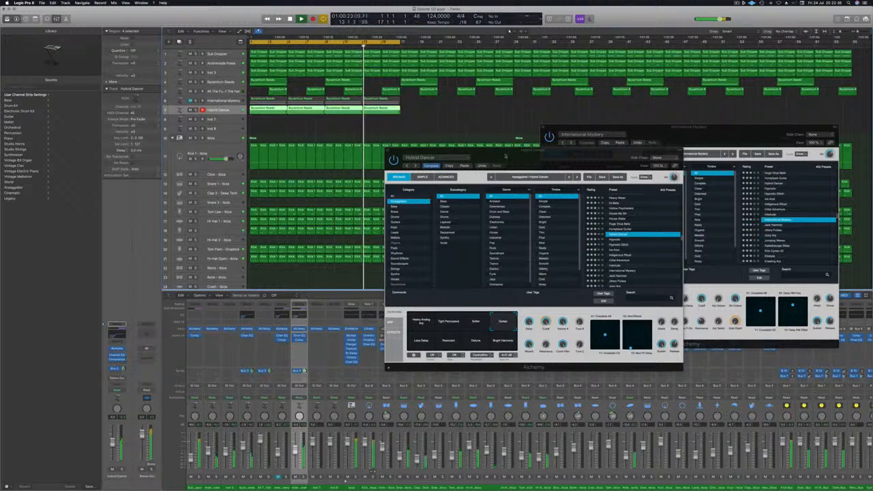
{"action": "mouse_move", "coordinate": [505, 156]}
{"action": "left_mouse_down"}
{"action": "mouse_move", "coordinate": [442, 156]}
{"action": "mouse_move", "coordinate": [498, 156]}
{"action": "left_mouse_up"}
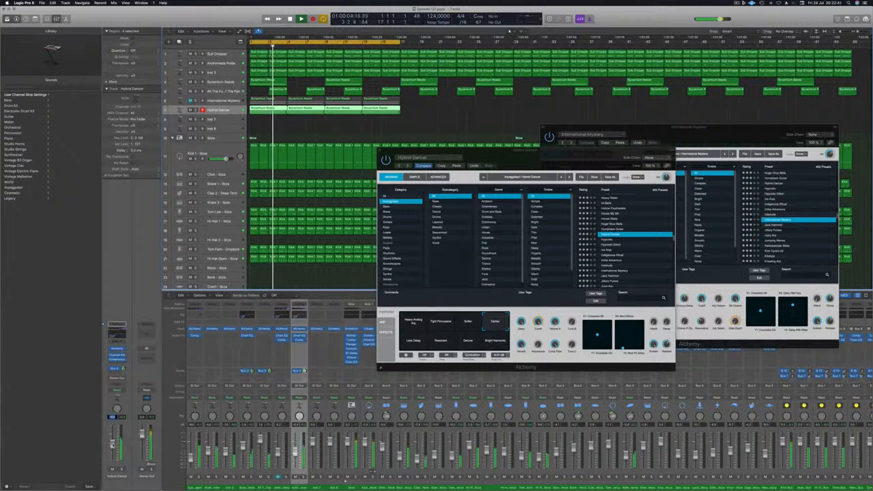
Boost the high shelf on Hybrid Dancer's Channel EQ by about 6.5 dB at 2650 Hz and close the EQ
{"action": "left_click", "coordinate": [298, 335]}
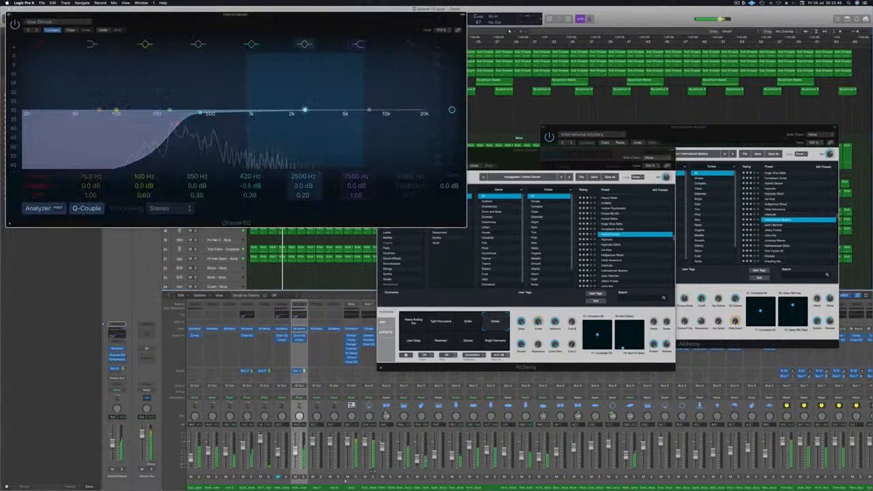
{"action": "left_click_drag", "start_coordinate": [368, 109], "coordinate": [306, 93]}
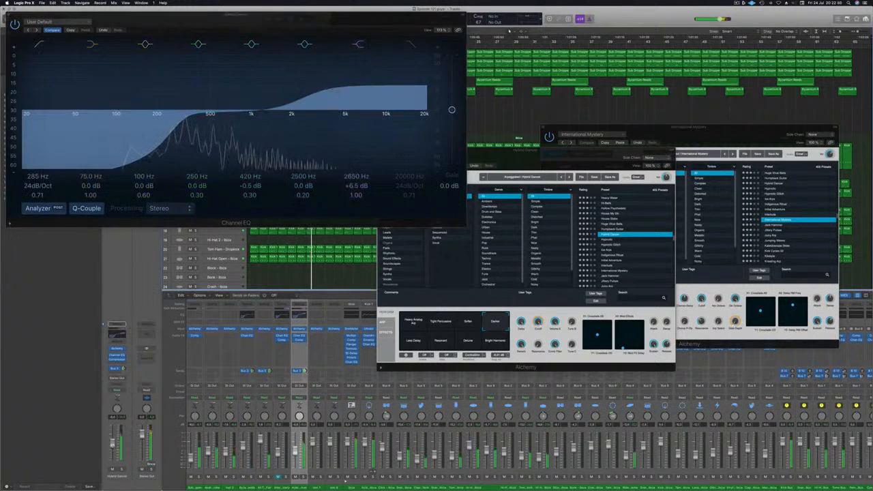
{"action": "key", "text": "super+w"}
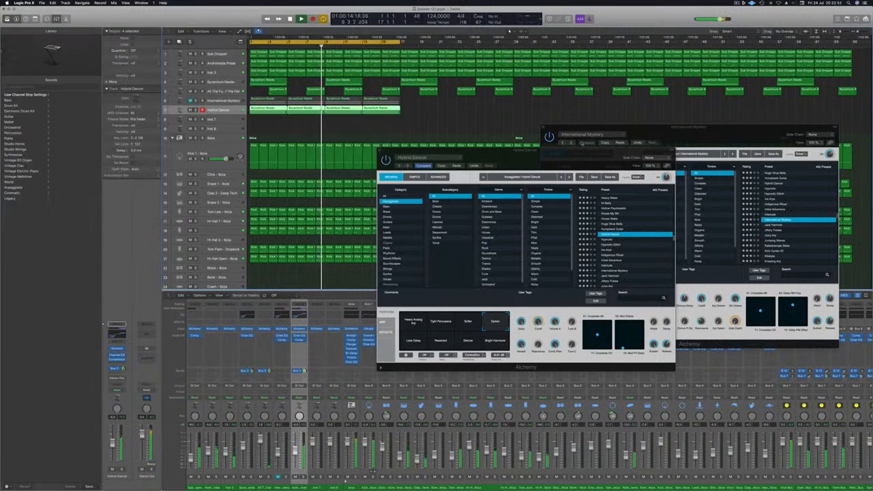
Clear the Hybrid Dancer and International Mystery Alchemy windows off the arrangement
{"action": "left_click_drag", "start_coordinate": [516, 154], "coordinate": [436, 175]}
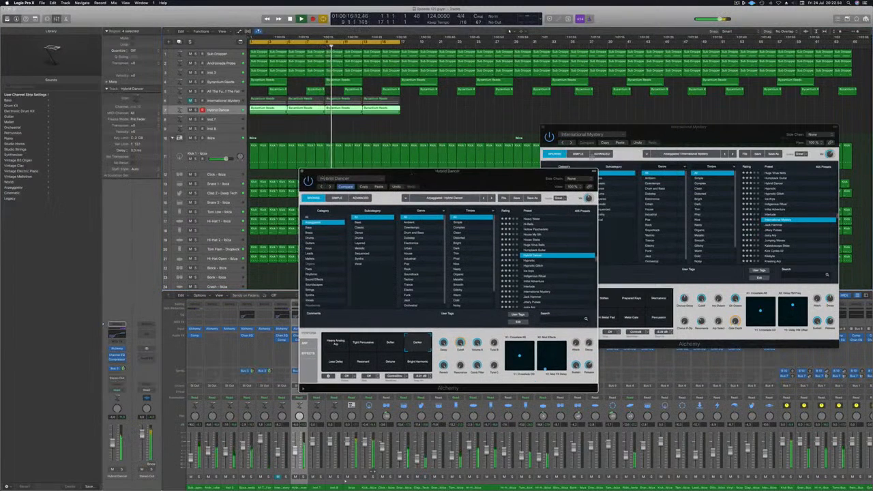
{"action": "left_click", "coordinate": [302, 171]}
{"action": "left_click_drag", "start_coordinate": [719, 128], "coordinate": [608, 161]}
{"action": "left_click", "coordinate": [431, 161]}
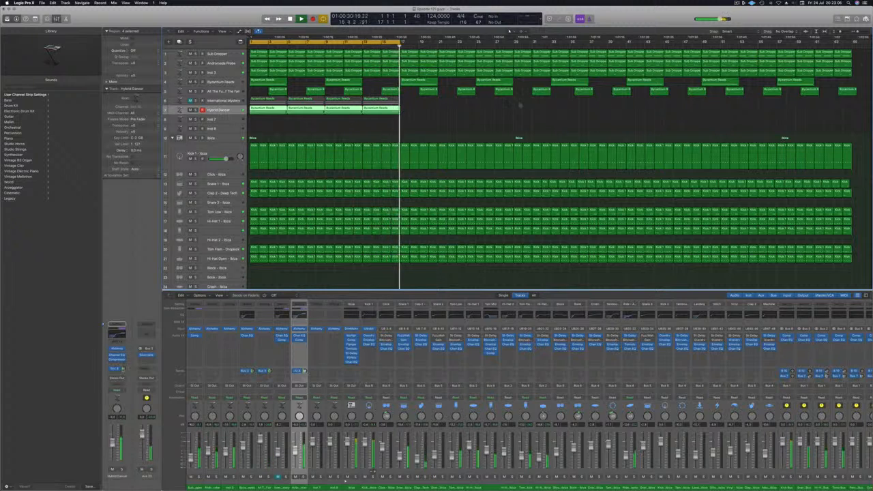
Repeat the International Mystery and Hybrid Dancer regions to the end of the arrangement and save the project
{"action": "left_click", "coordinate": [408, 133]}
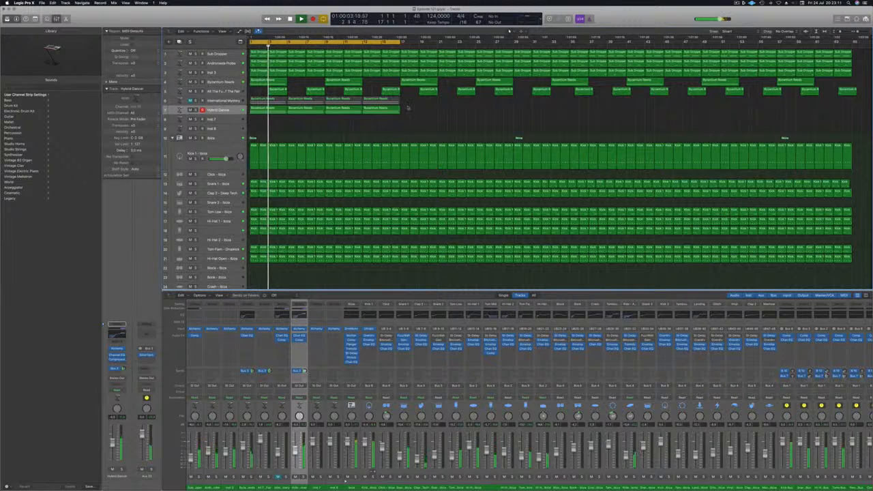
{"action": "mouse_move", "coordinate": [408, 107]}
{"action": "left_mouse_down"}
{"action": "mouse_move", "coordinate": [253, 111]}
{"action": "mouse_move", "coordinate": [422, 118]}
{"action": "mouse_move", "coordinate": [413, 117]}
{"action": "left_mouse_up"}
{"action": "mouse_move", "coordinate": [566, 101]}
{"action": "left_mouse_down"}
{"action": "mouse_move", "coordinate": [266, 110]}
{"action": "mouse_move", "coordinate": [560, 113]}
{"action": "left_mouse_up"}
{"action": "left_click", "coordinate": [403, 125]}
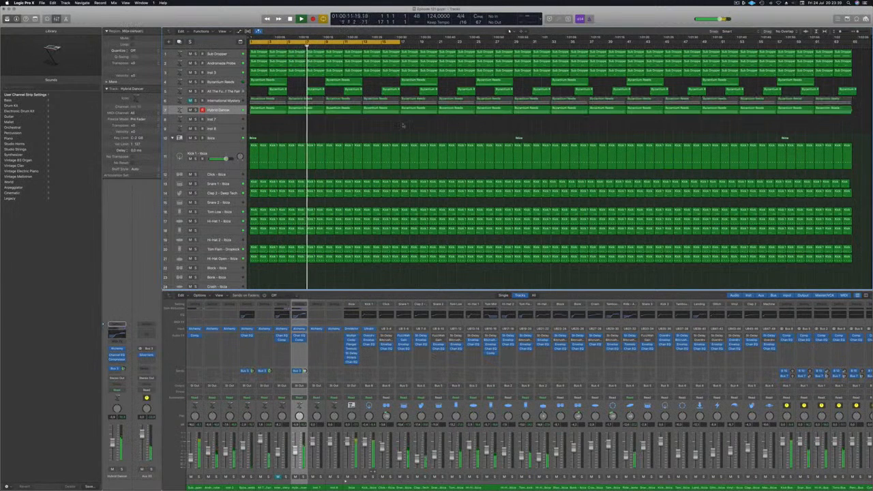
{"action": "key", "text": "super+s"}
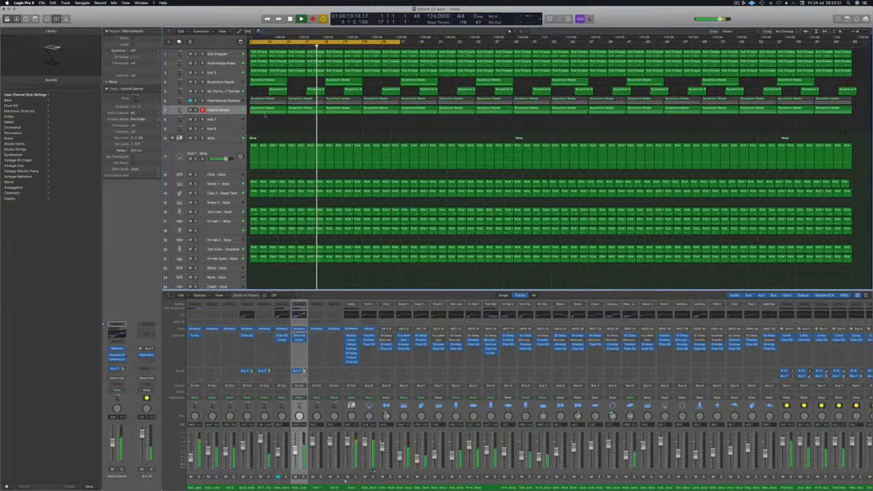
Enlarge the Hybrid Dancer track's height, replay from the beginning and compare the track in solo with the full mix
{"action": "left_click_drag", "start_coordinate": [200, 114], "coordinate": [198, 154]}
{"action": "left_click", "coordinate": [197, 122]}
{"action": "key", "text": "space"}
{"action": "key", "text": "Return"}
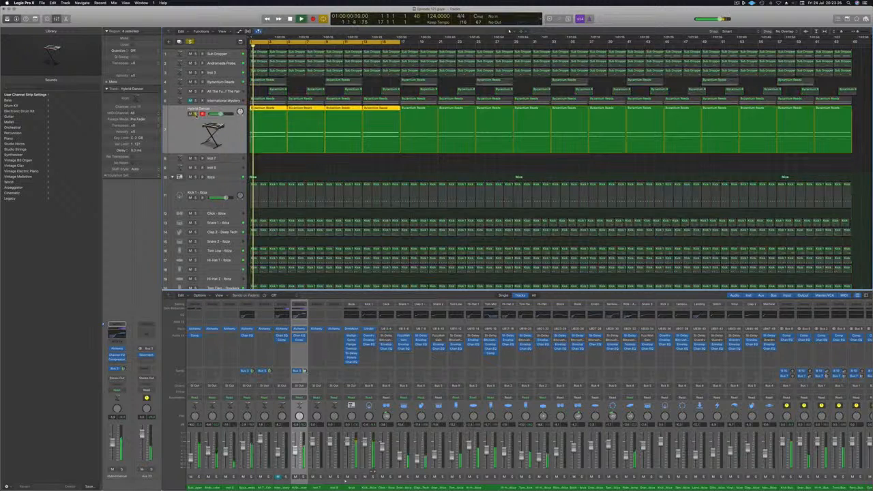
{"action": "key", "text": "Return"}
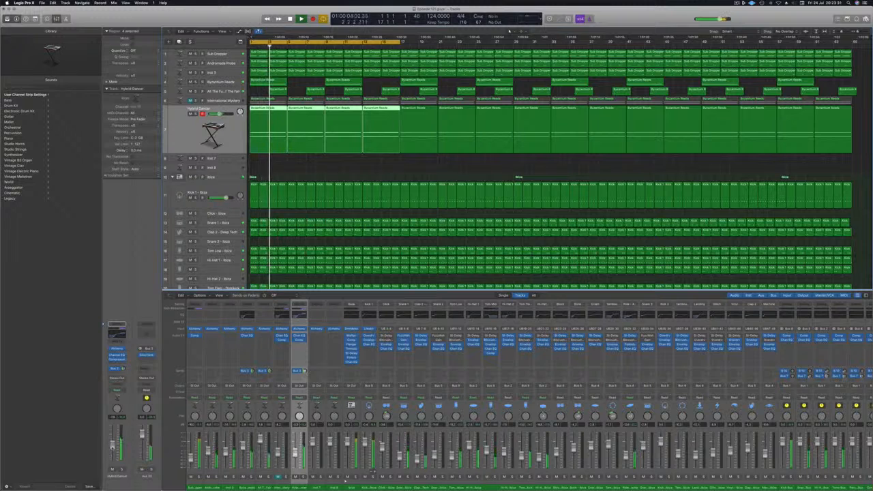
{"action": "key", "text": "ctrl+s"}
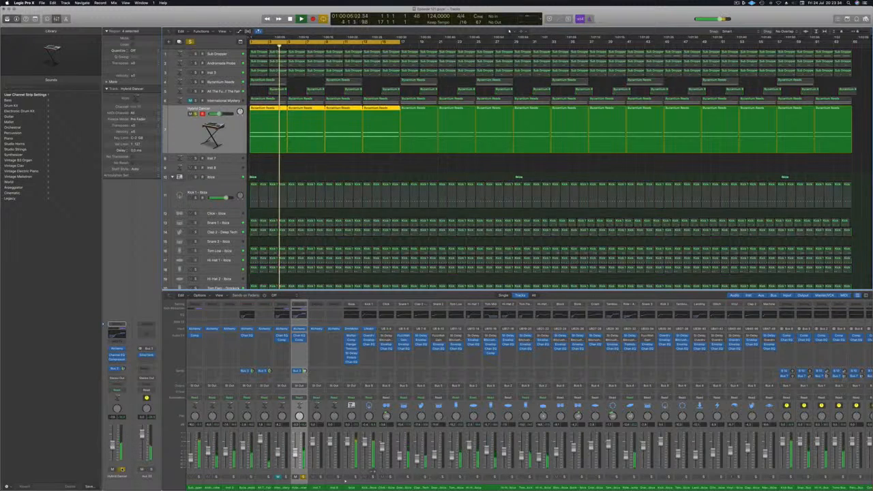
{"action": "key", "text": "ctrl+s"}
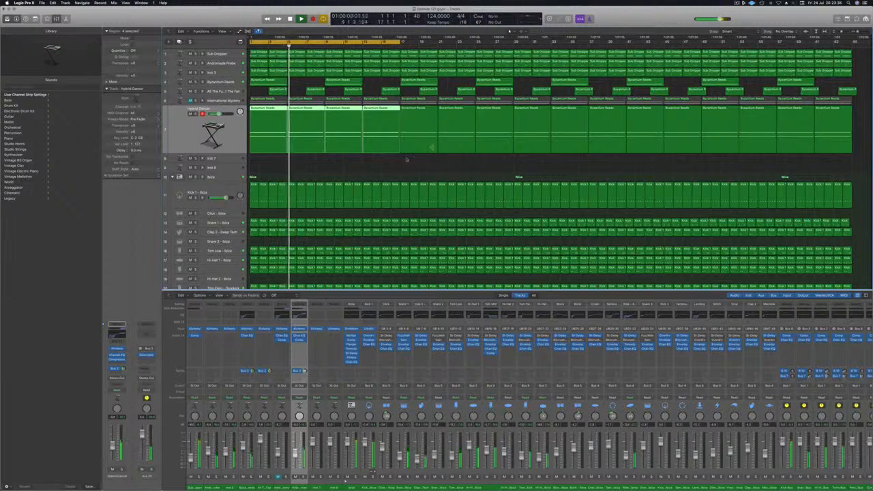
Restart playback from the beginning and set Hybrid Dancer's automation mode to Touch
{"action": "left_click", "coordinate": [365, 167]}
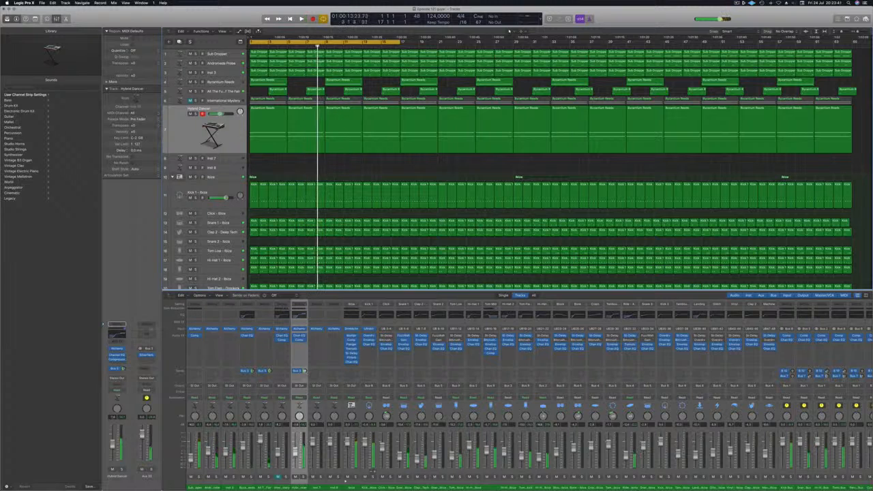
{"action": "key", "text": "Return"}
{"action": "left_click", "coordinate": [117, 390]}
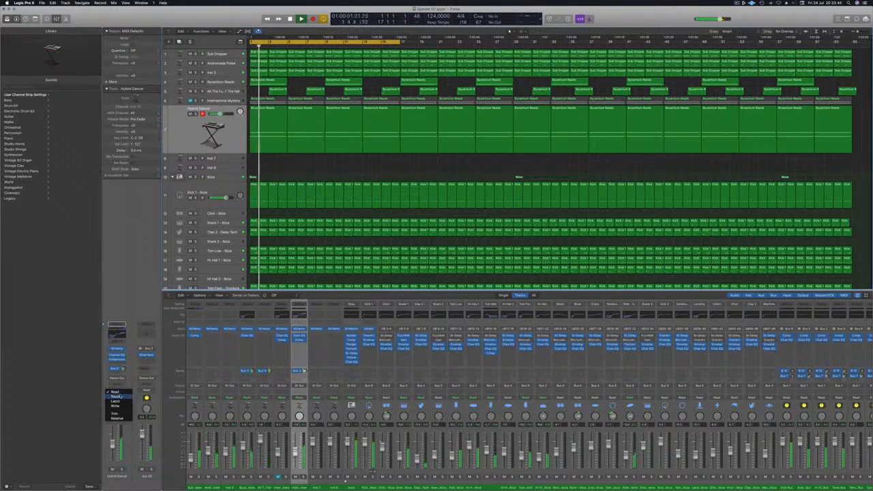
{"action": "left_click", "coordinate": [120, 396]}
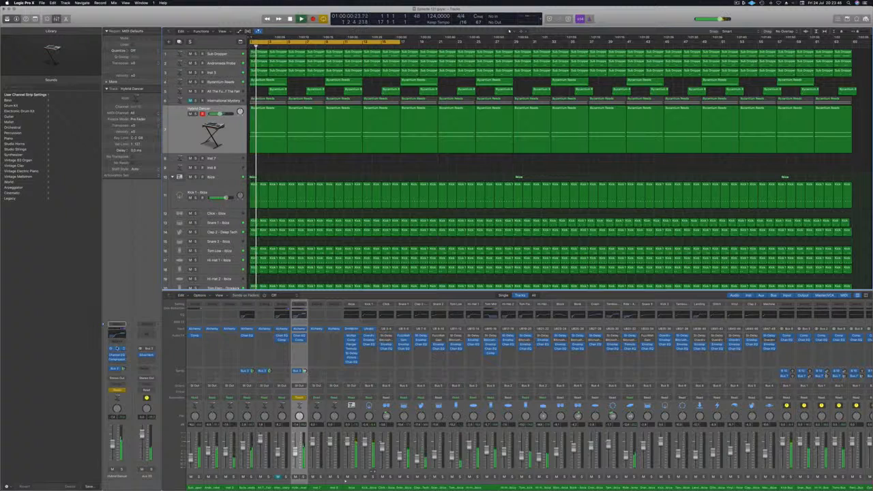
Open and close Hybrid Dancer's Alchemy window, show track automation and display the Cutoff parameter's lane on the track
{"action": "left_click", "coordinate": [117, 349]}
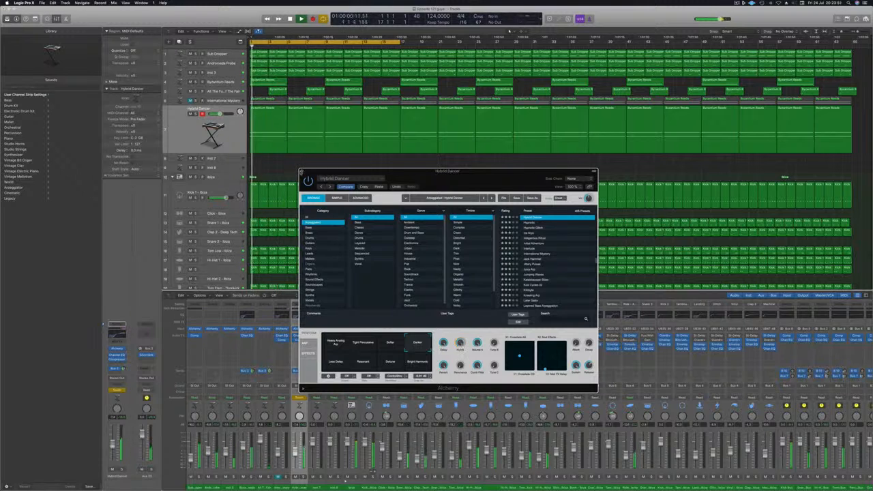
{"action": "left_click", "coordinate": [301, 171]}
{"action": "key", "text": "a"}
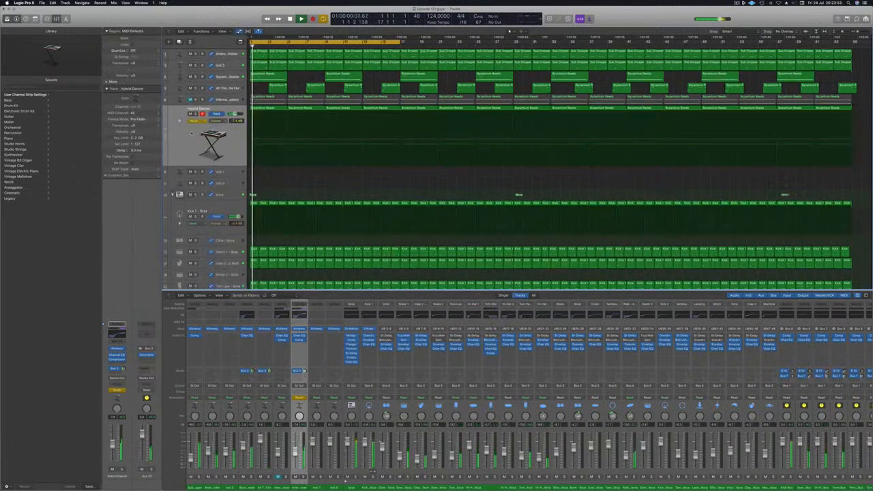
{"action": "left_click", "coordinate": [197, 121]}
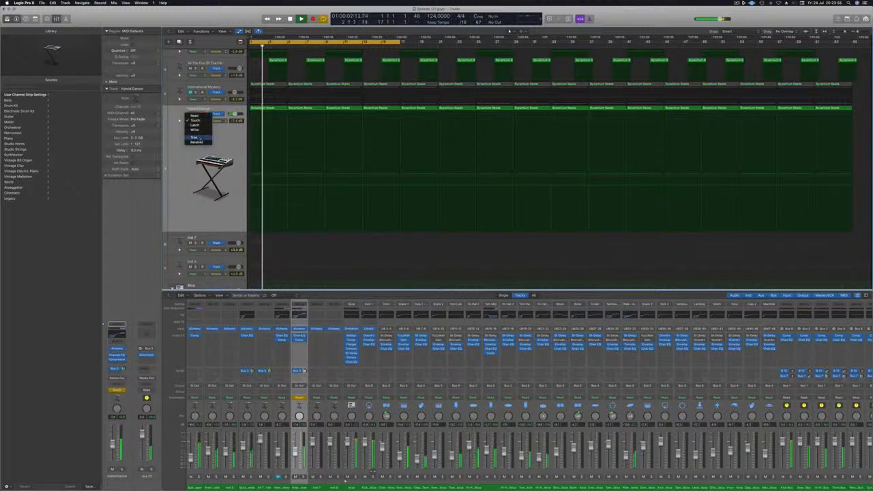
{"action": "left_click", "coordinate": [195, 120]}
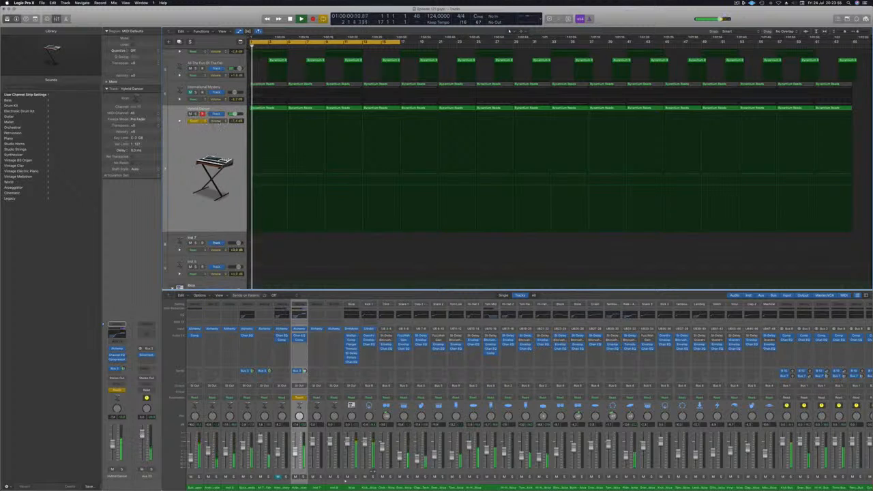
{"action": "left_click", "coordinate": [281, 189]}
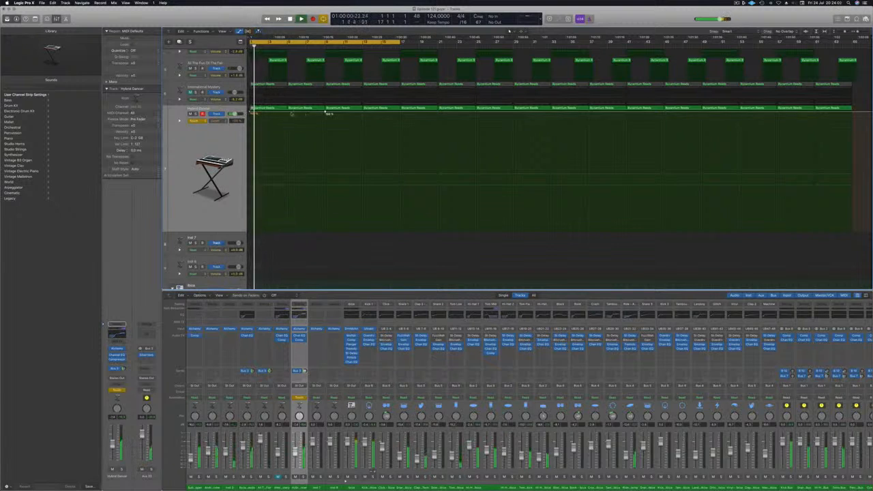
Shape Hybrid Dancer's Cutoff automation to rise until bar 9 and fall back by bar 17, with the mode set to Read
{"action": "left_click_drag", "start_coordinate": [329, 113], "coordinate": [326, 132]}
{"action": "left_click", "coordinate": [197, 120]}
{"action": "left_click", "coordinate": [196, 116]}
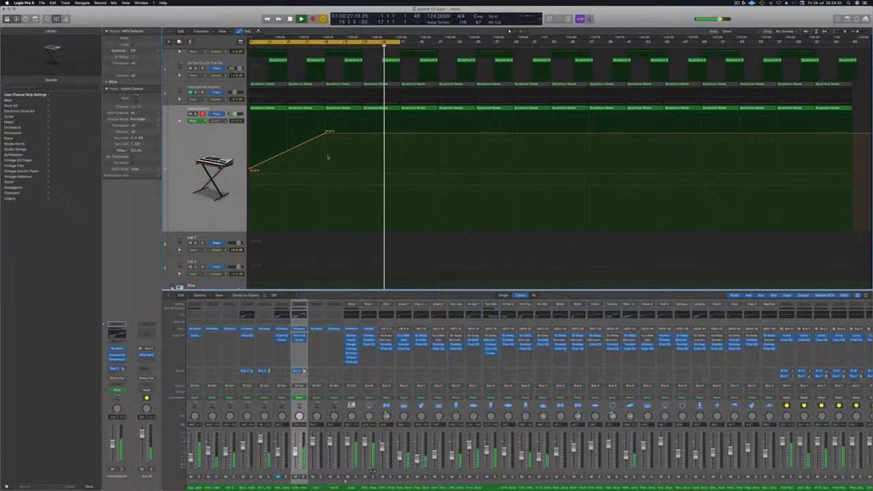
{"action": "left_click", "coordinate": [400, 133]}
{"action": "left_click_drag", "start_coordinate": [400, 134], "coordinate": [400, 169]}
{"action": "left_click", "coordinate": [223, 208]}
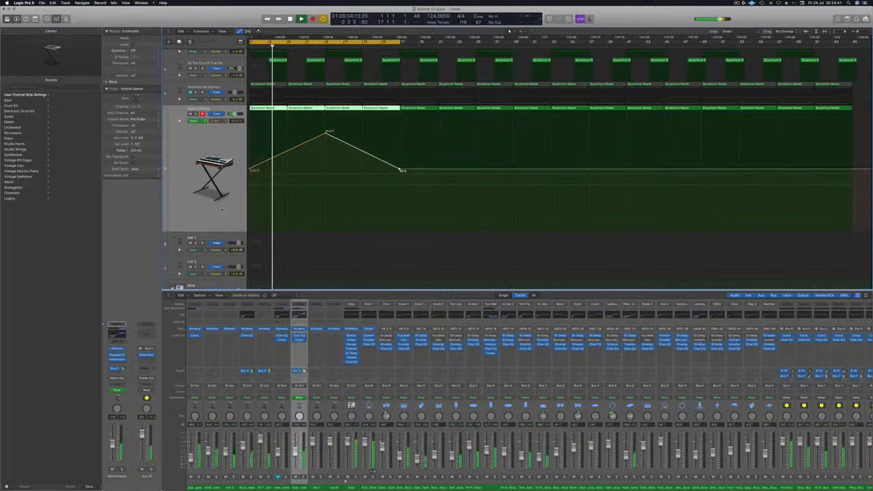
Unmute the International Mystery track and select it while playback continues
{"action": "left_click", "coordinate": [190, 93]}
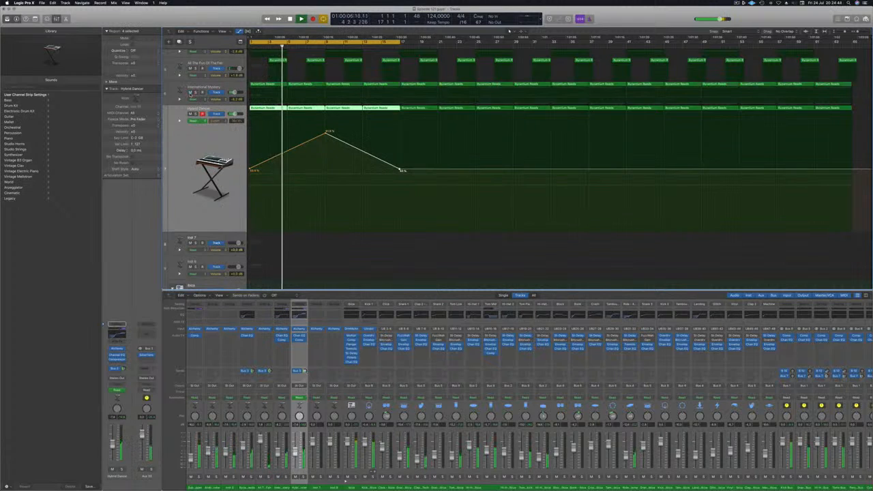
{"action": "left_click", "coordinate": [223, 88]}
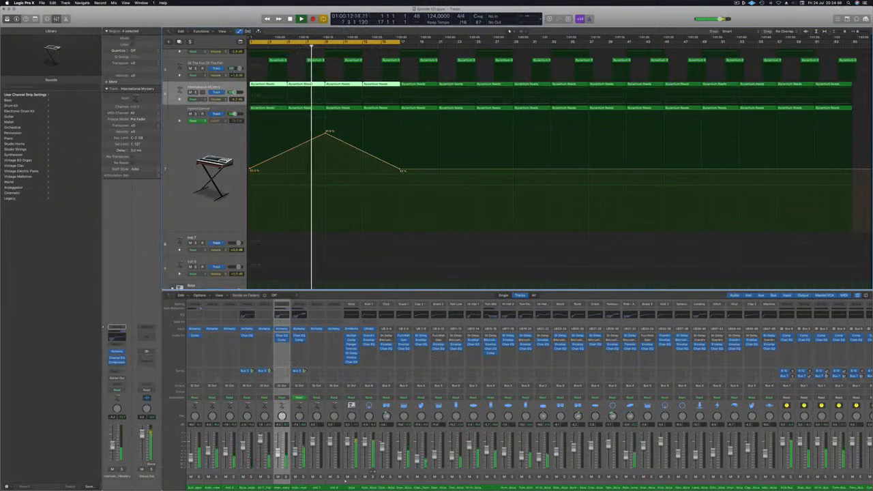
Lower Hybrid Dancer's Cutoff automation point at bar 17 slightly and stop playback
{"action": "key", "text": "z"}
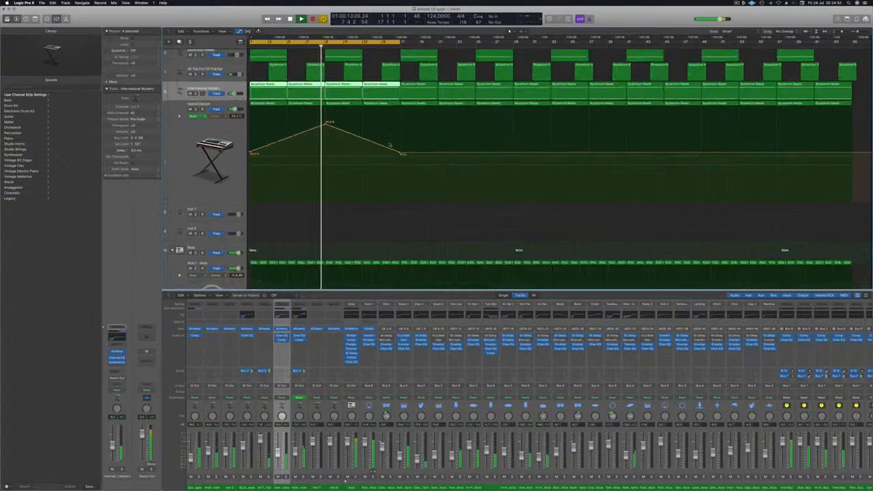
{"action": "scroll", "coordinate": [396, 142], "scroll_direction": "down", "scroll_amount": 2}
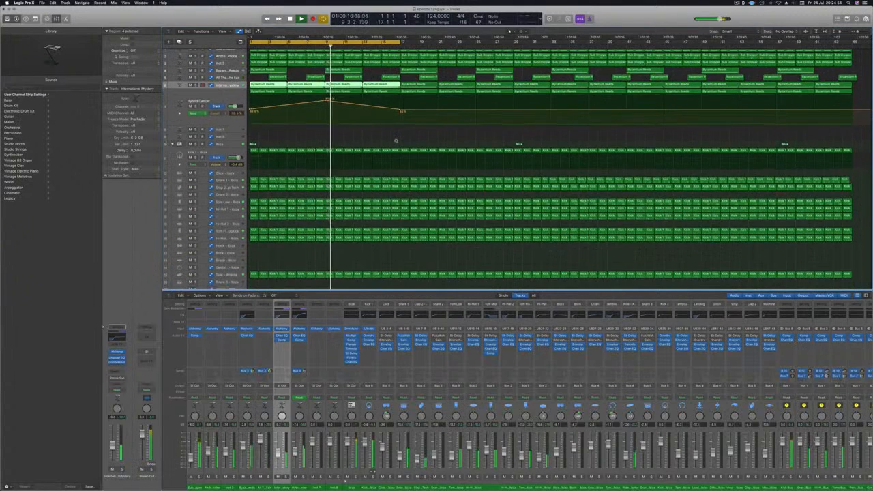
{"action": "scroll", "coordinate": [375, 136], "scroll_direction": "down", "scroll_amount": 1}
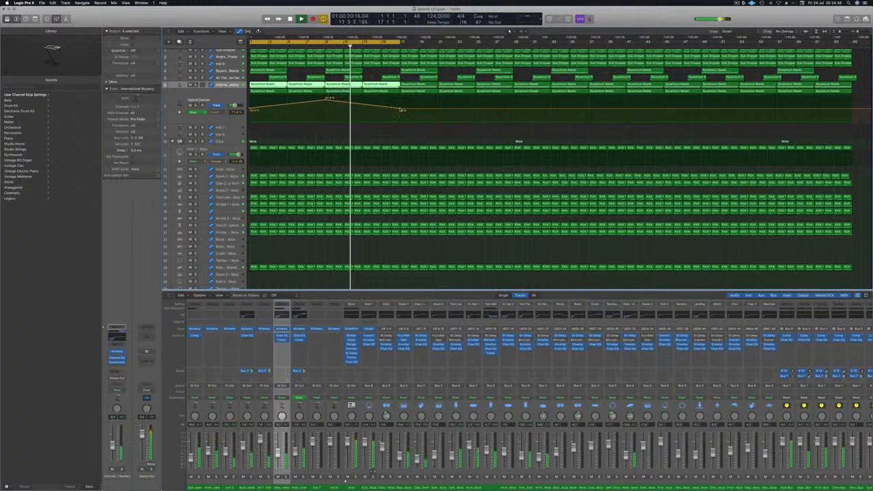
{"action": "left_click_drag", "start_coordinate": [400, 109], "coordinate": [400, 112]}
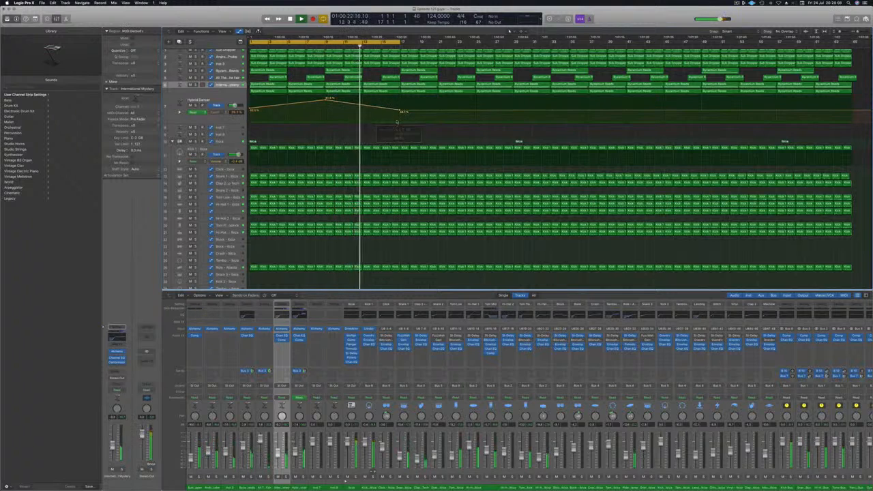
{"action": "scroll", "coordinate": [398, 121], "scroll_direction": "up", "scroll_amount": 3}
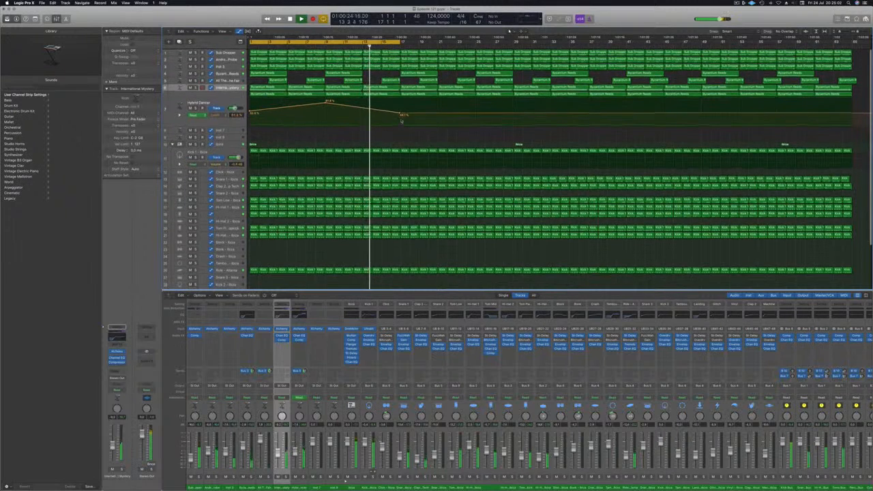
{"action": "key", "text": "space"}
{"action": "left_click", "coordinate": [737, 3]}
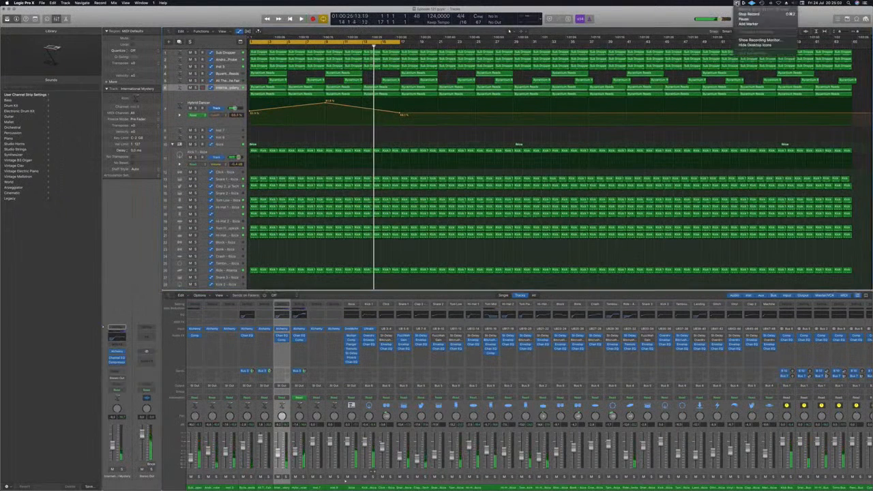
{"action": "left_click", "coordinate": [749, 13]}
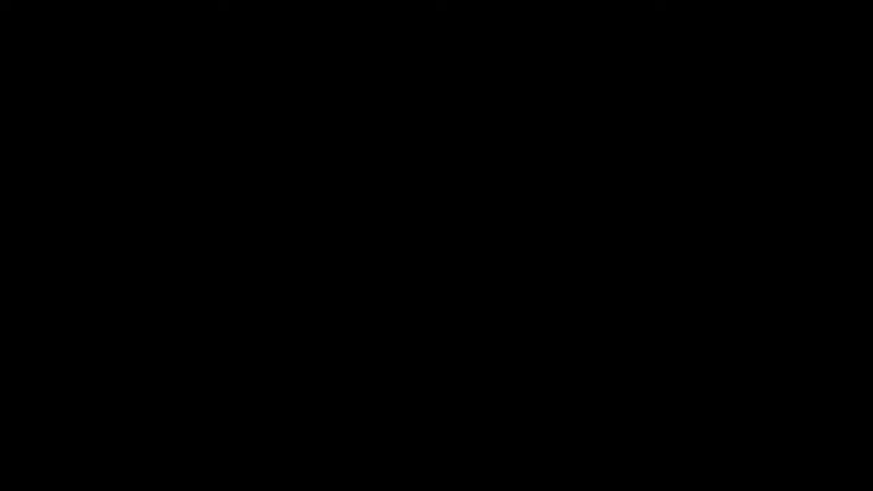